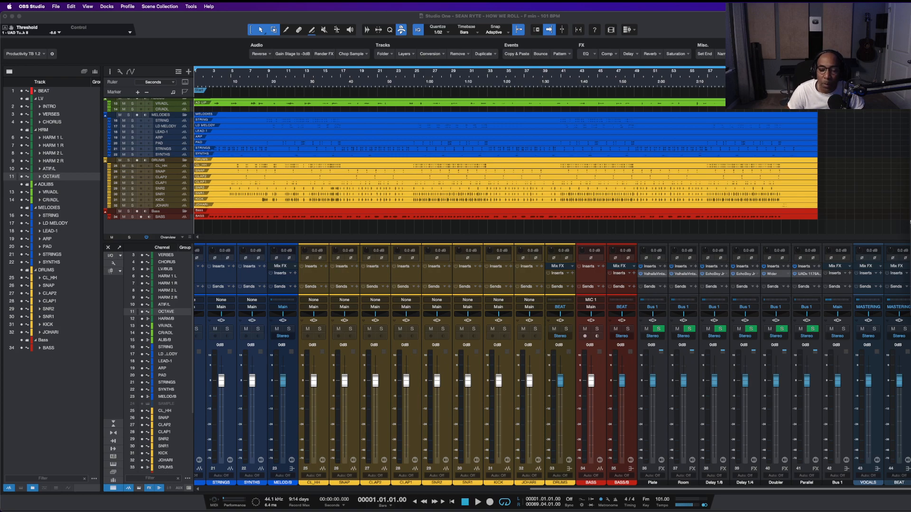
# - Make the mixer console taller to expose more of the channels' inserts and sends
pyautogui.scroll(-2, 618, 356)
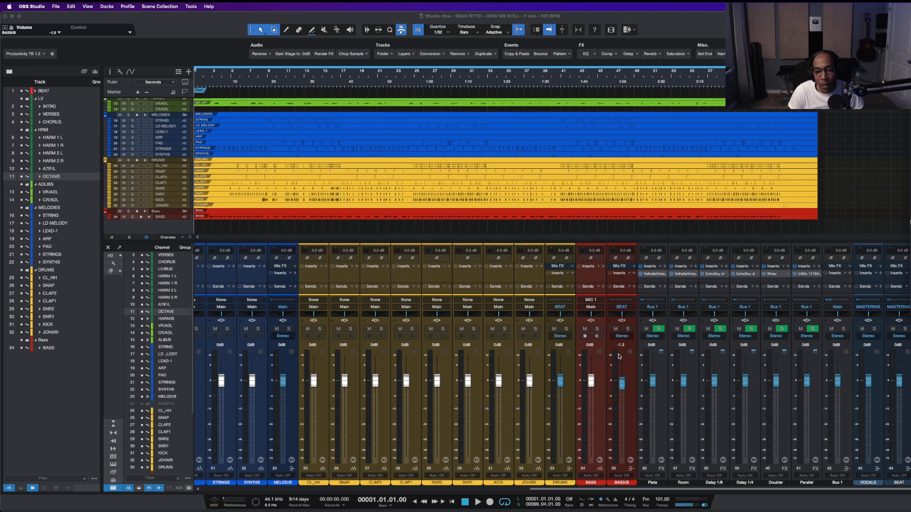
pyautogui.scroll(2, 621, 380)
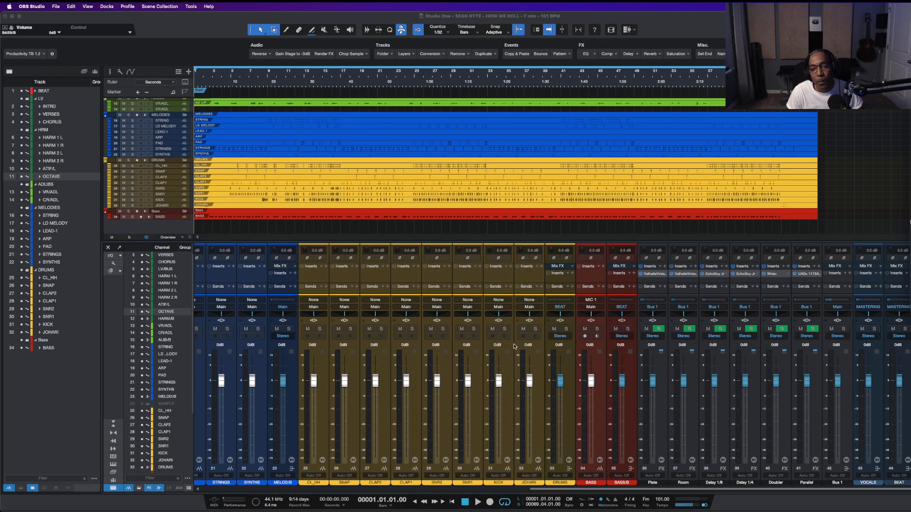
pyautogui.hscroll(-10, 502, 279)
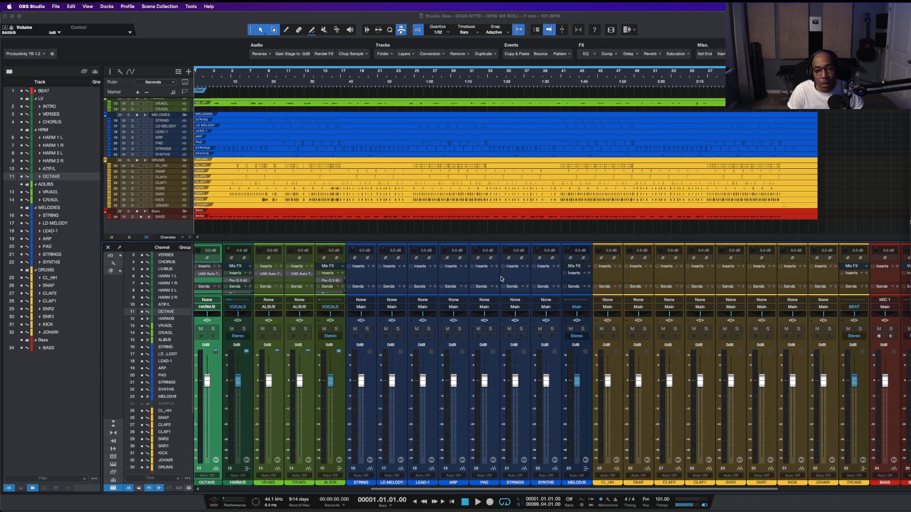
pyautogui.hscroll(-3, 501, 279)
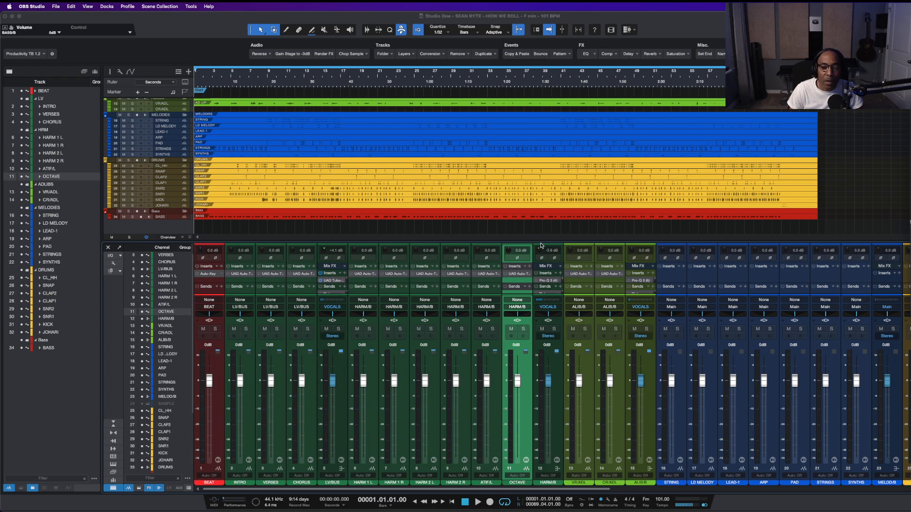
pyautogui.click(527, 323)
pyautogui.moveTo(535, 243); pyautogui.dragTo(537, 236)
pyautogui.scroll(-1, 541, 164)
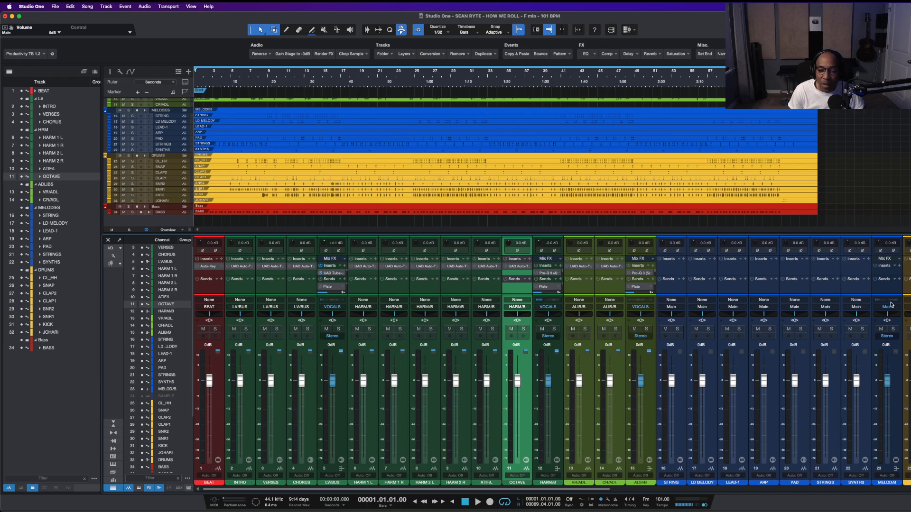
pyautogui.hscroll(2, 679, 340)
pyautogui.hscroll(-2, 677, 340)
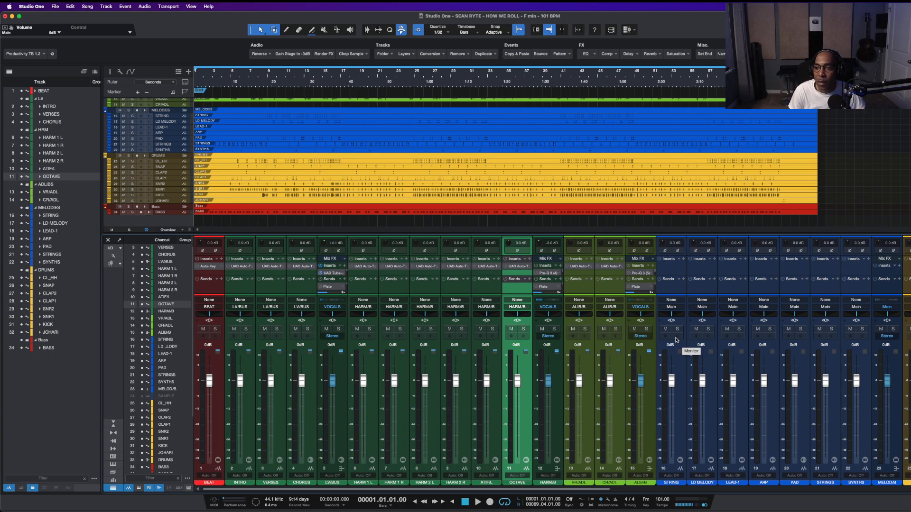
pyautogui.click(910, 223)
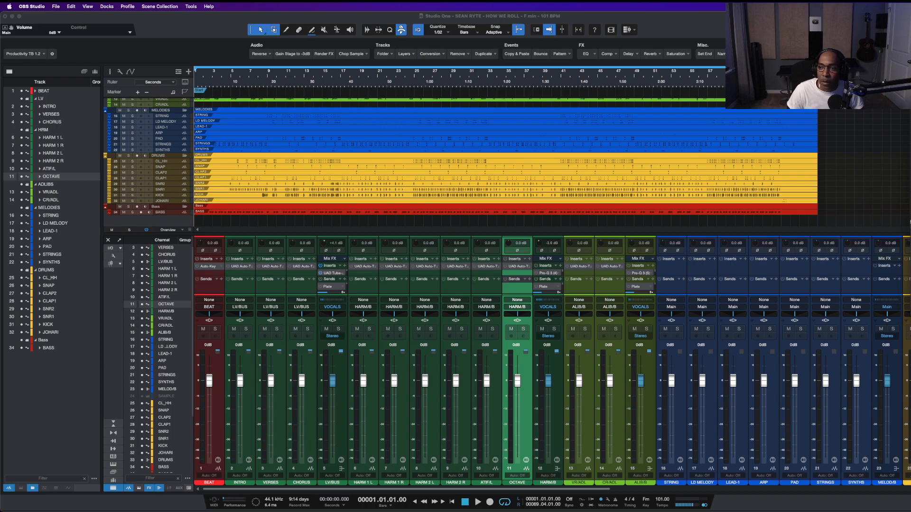
pyautogui.click(909, 222)
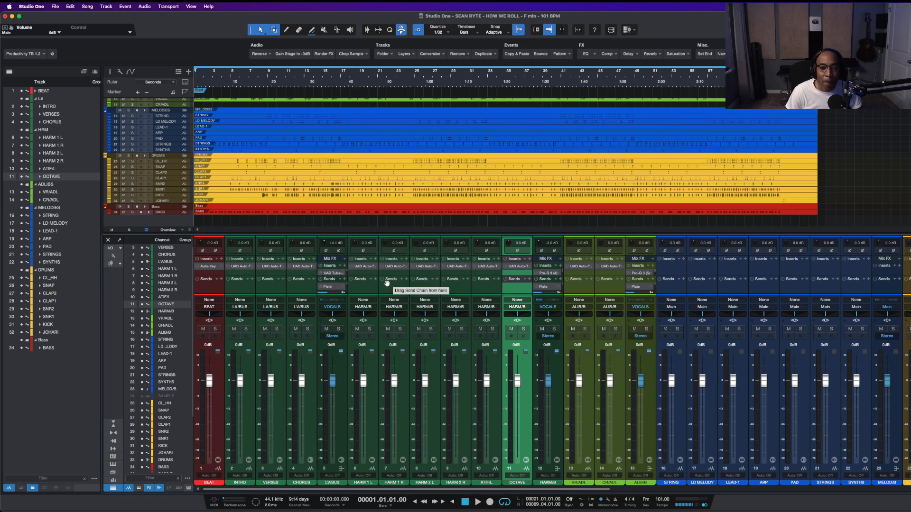
# - Play the song from the start and enlarge the arrangement view around the drum and bass tracks
pyautogui.press('space')
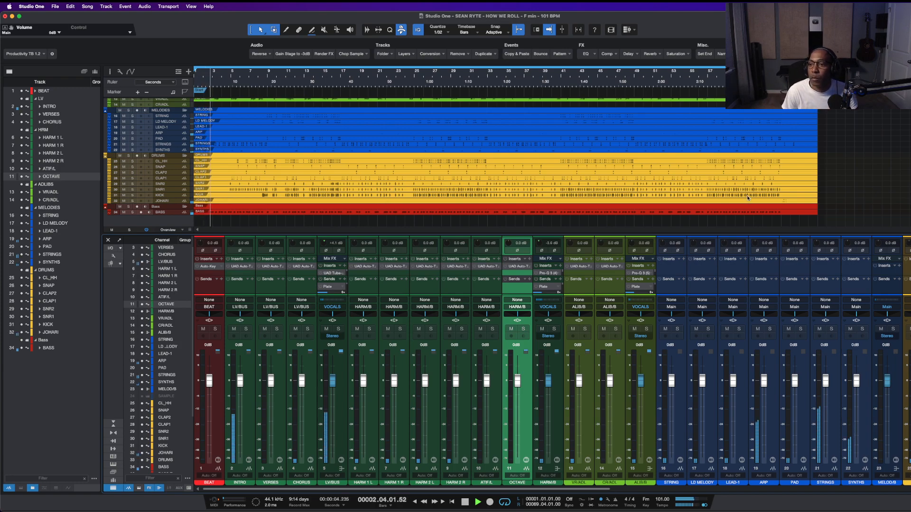
pyautogui.press('super+Tab')
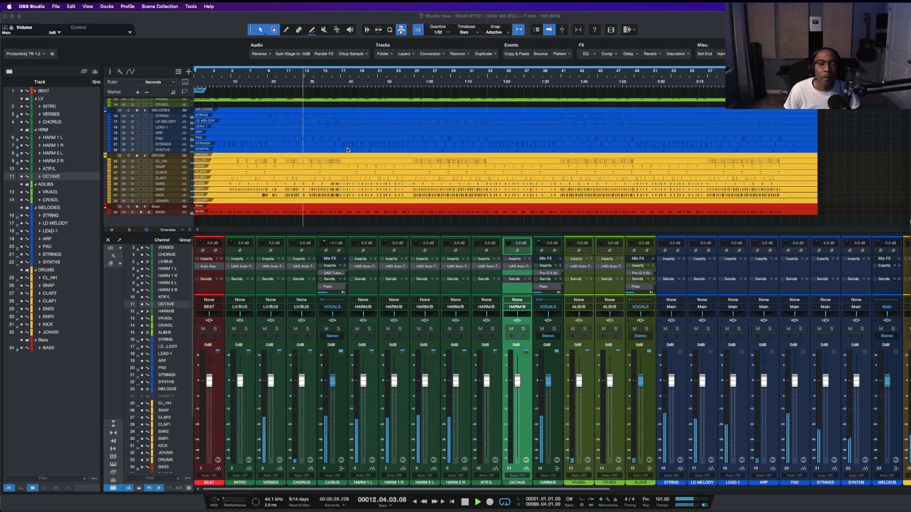
pyautogui.scroll(1, 347, 150)
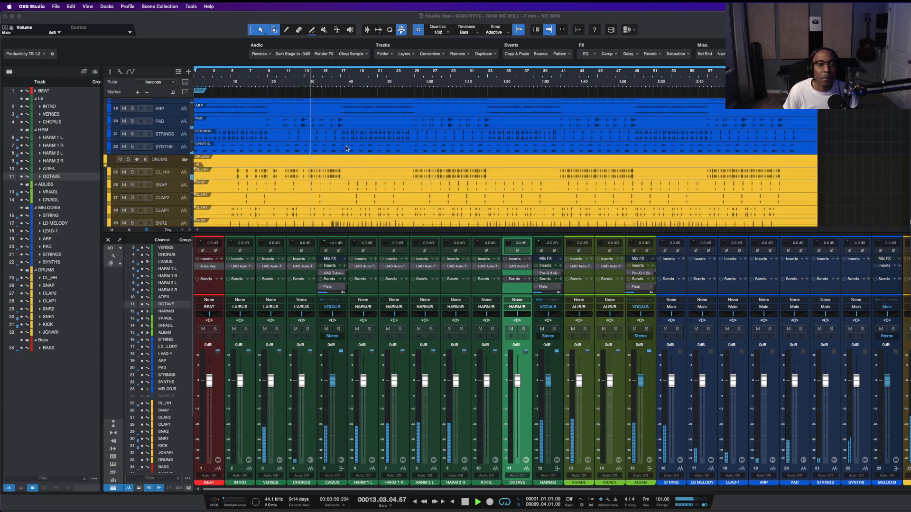
pyautogui.scroll(-5, 347, 150)
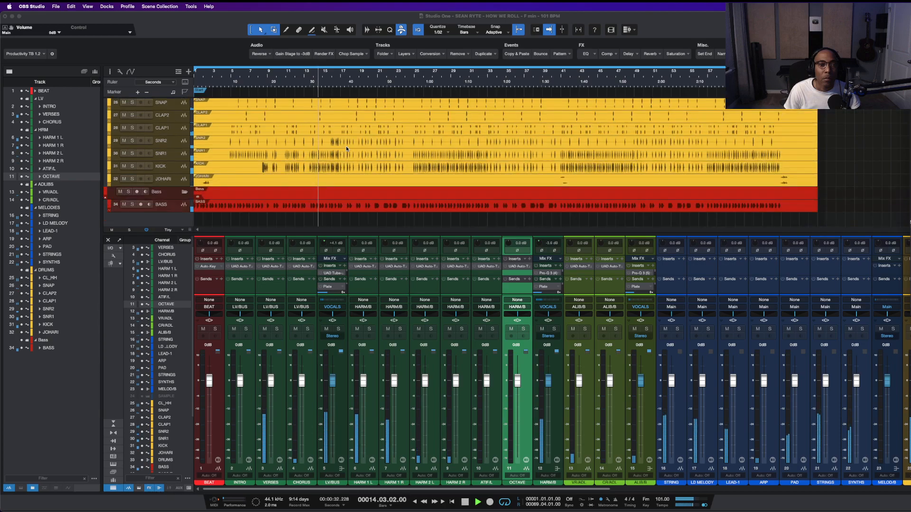
pyautogui.scroll(3, 319, 160)
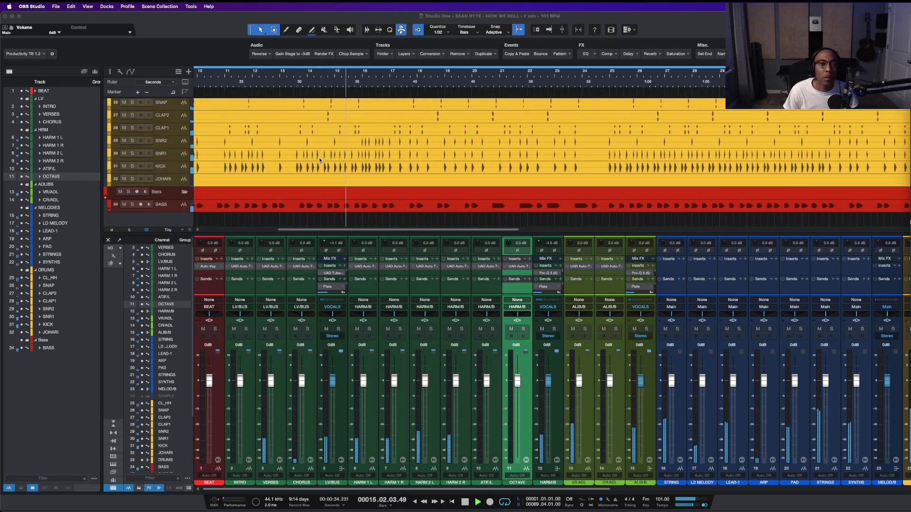
pyautogui.scroll(1, 320, 160)
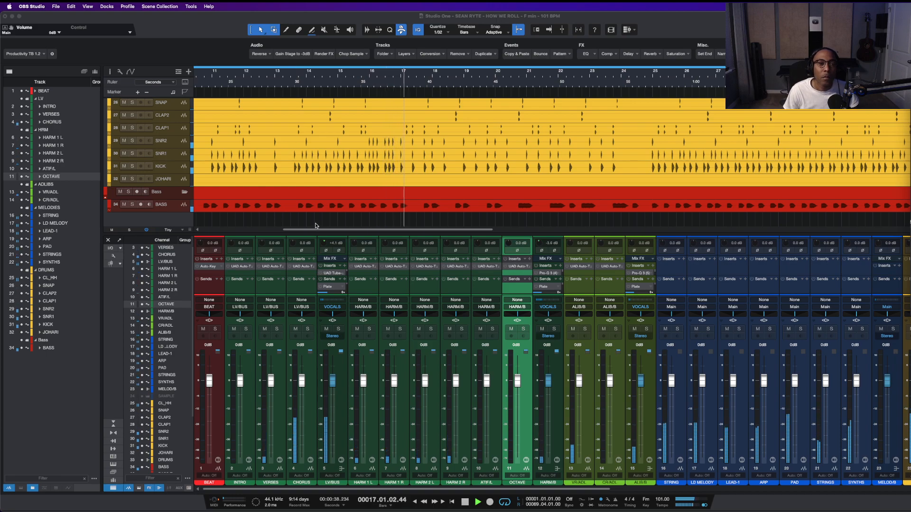
# - Select the CHORUS channel and draw a loop range from bar 13 beat 4 to bar 18 beat 3
pyautogui.click(300, 287)
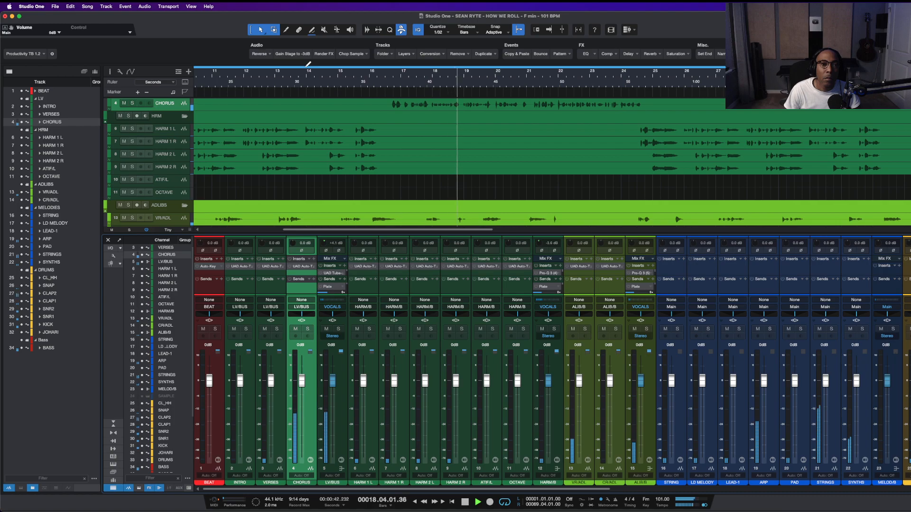
pyautogui.scroll(-5, 313, 130)
pyautogui.scroll(-3, 313, 130)
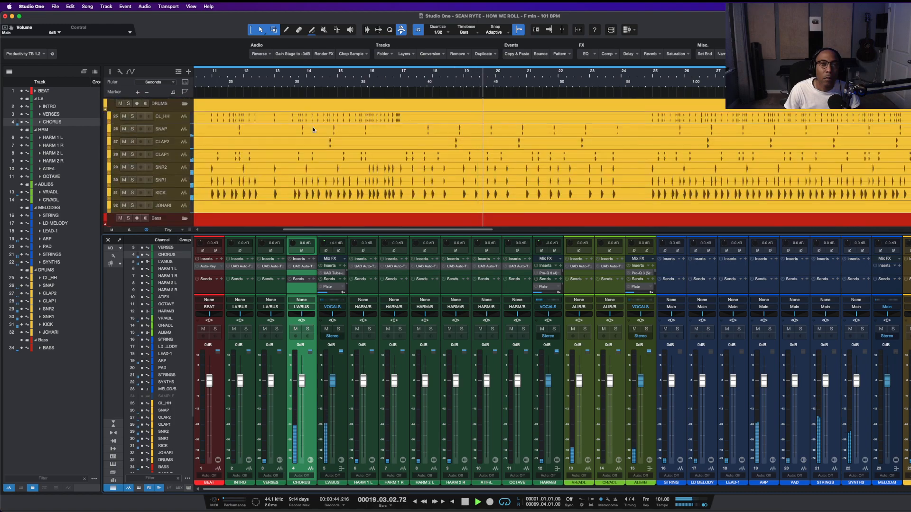
pyautogui.moveTo(295, 71); pyautogui.dragTo(447, 76)
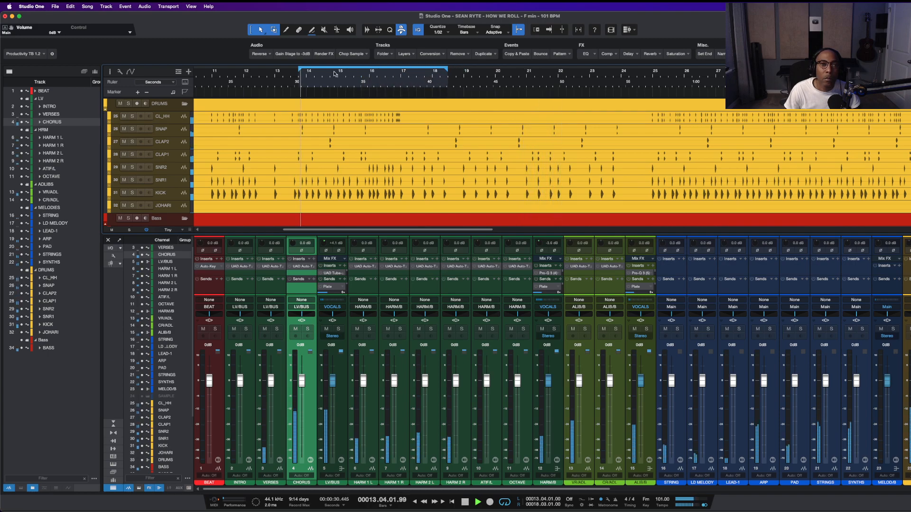
pyautogui.press('space')
pyautogui.moveTo(299, 70); pyautogui.dragTo(300, 75)
pyautogui.press('space')
# - Move the loop start to bar 13 and play from there
pyautogui.click(587, 71)
pyautogui.hscroll(2, 606, 90)
pyautogui.hscroll(1, 605, 91)
pyautogui.press('space')
pyautogui.moveTo(507, 71); pyautogui.dragTo(500, 71)
pyautogui.press('space')
pyautogui.press('space')
pyautogui.click(492, 76)
pyautogui.moveTo(500, 71); pyautogui.dragTo(492, 71)
pyautogui.press('space')
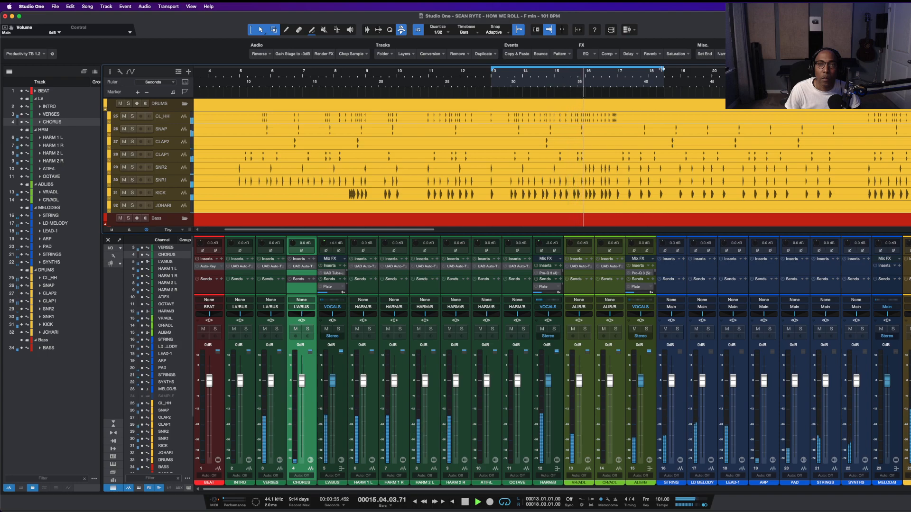
# - Set the loop to run from bar 8 beat 3 to bar 17 and play its beginning
pyautogui.press('space')
pyautogui.moveTo(663, 70); pyautogui.dragTo(616, 70)
pyautogui.moveTo(489, 71); pyautogui.dragTo(351, 76)
pyautogui.press('space')
pyautogui.press('space')
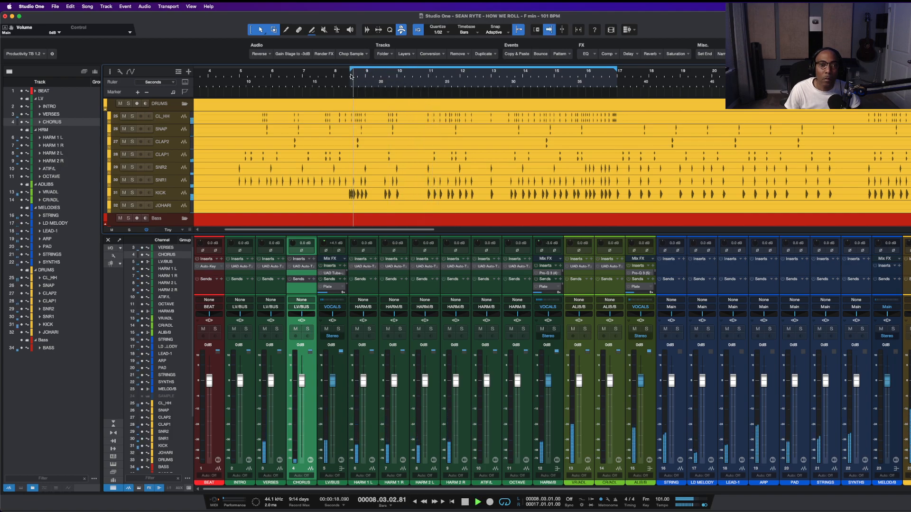
# - Move the loop start to bar 9 and play part of the looped section
pyautogui.moveTo(351, 72); pyautogui.dragTo(382, 81)
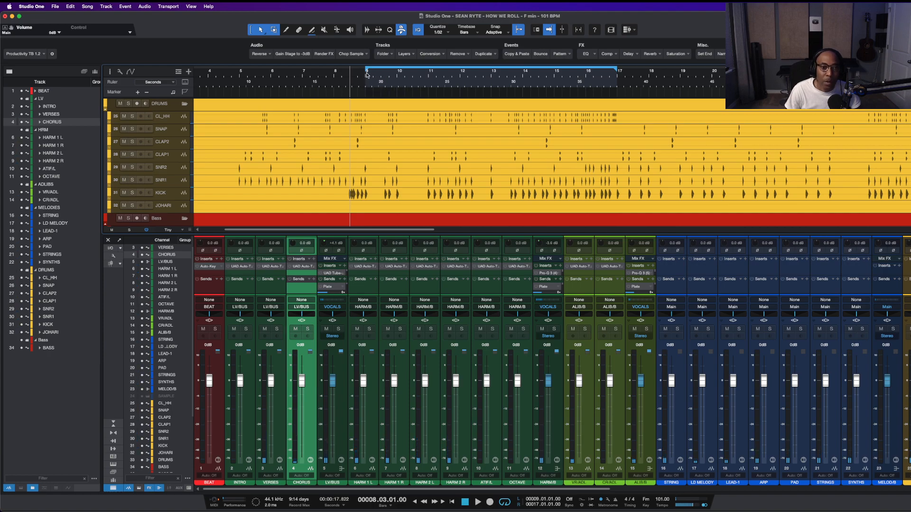
pyautogui.press('space')
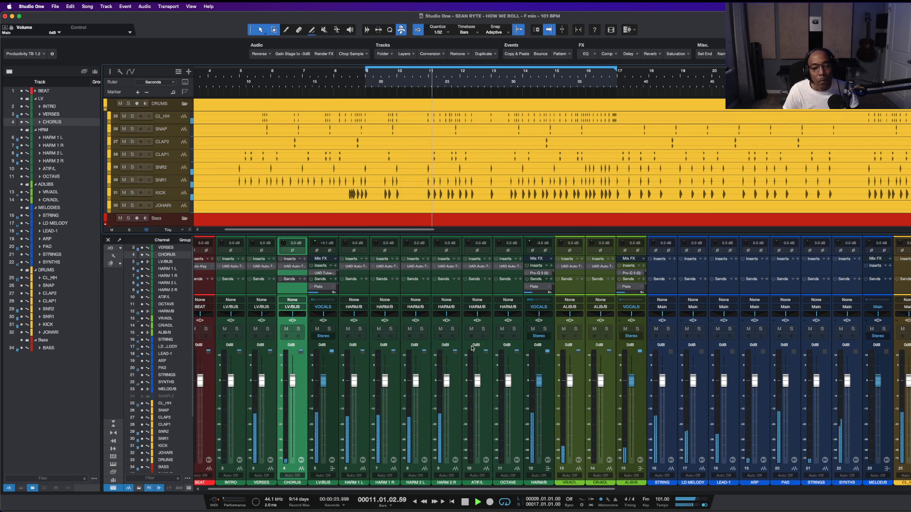
pyautogui.press('space')
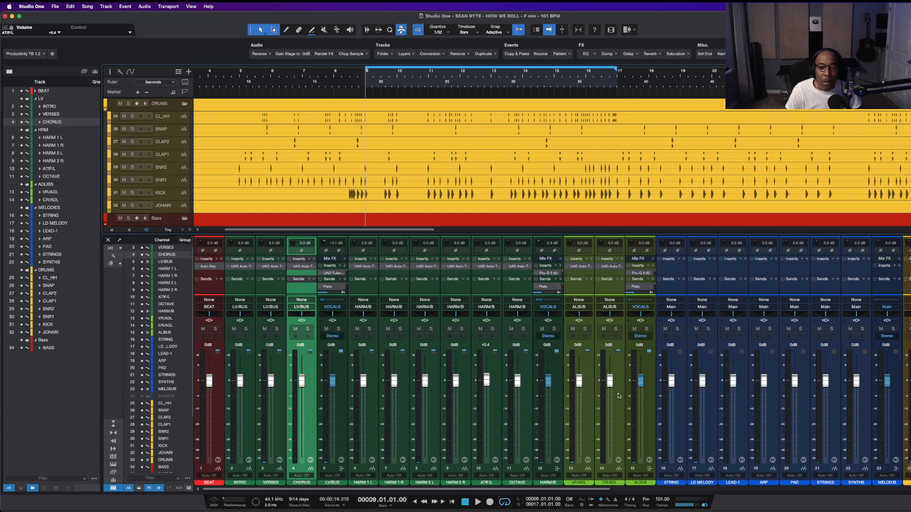
# - Reset the OCTAVE and STRING channel faders to 0 dB
pyautogui.scroll(10, 554, 184)
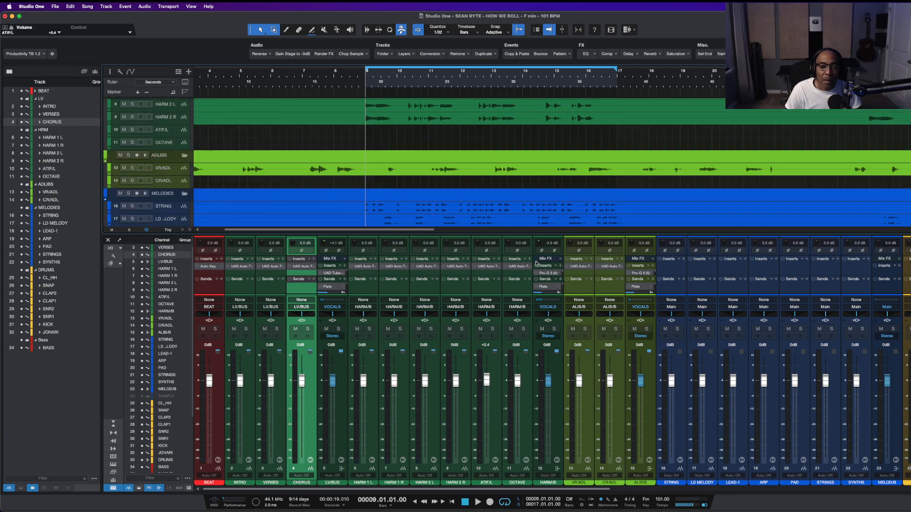
pyautogui.keyDown('alt'); pyautogui.click(517, 378); pyautogui.keyUp('alt')
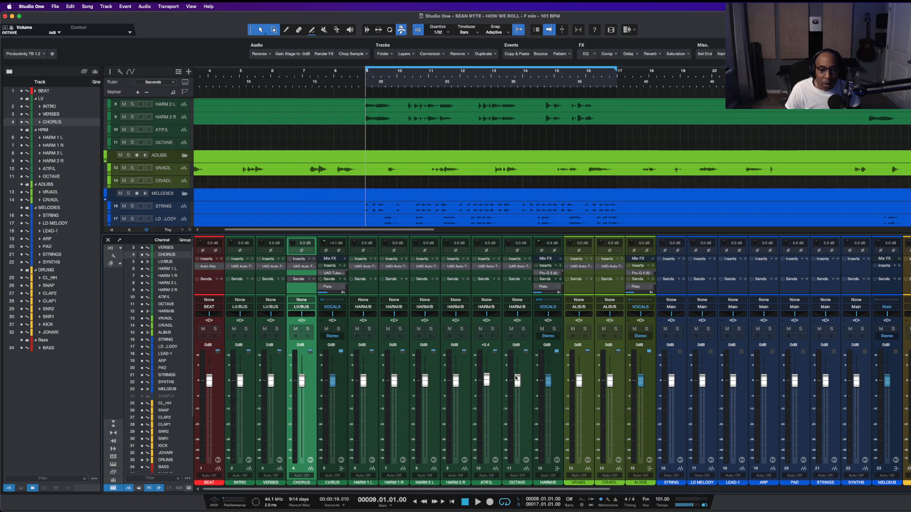
pyautogui.hscroll(1, 631, 360)
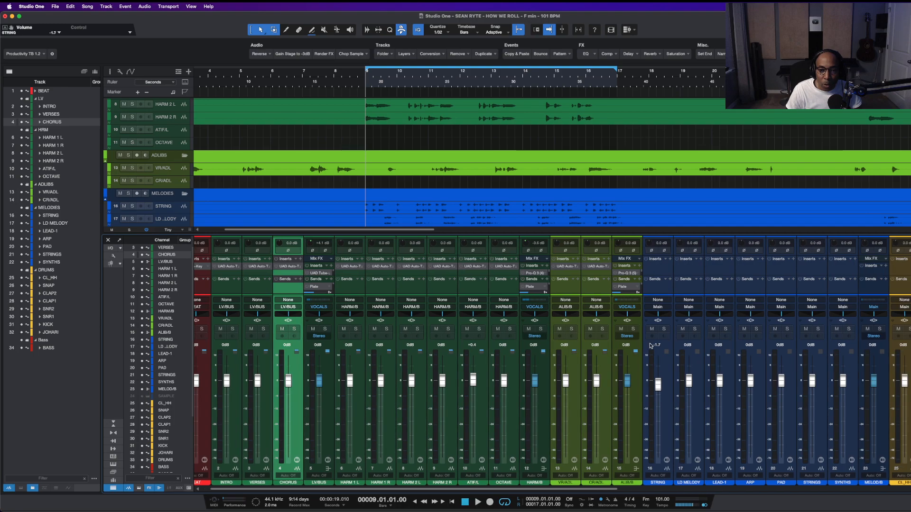
pyautogui.scroll(-4, 648, 345)
pyautogui.keyDown('alt'); pyautogui.click(654, 387); pyautogui.keyUp('alt')
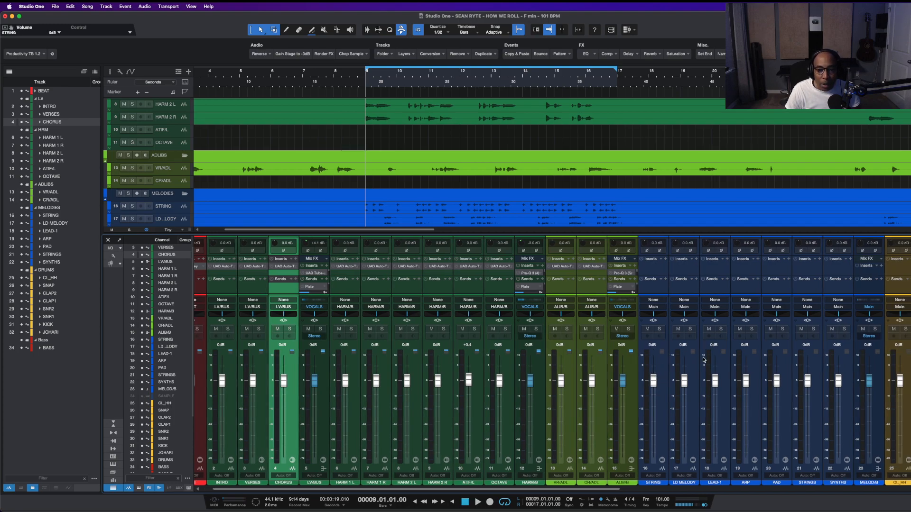
# - Review the melody, drum, bass and effects channels in the mixer and select the VOCALS, BEAT and MASTERING buses in turn
pyautogui.hscroll(6, 783, 292)
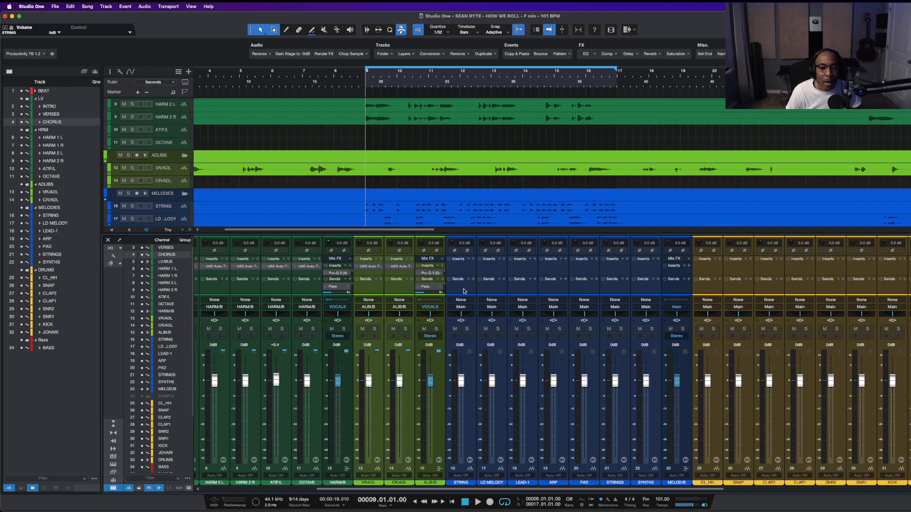
pyautogui.hscroll(5, 631, 283)
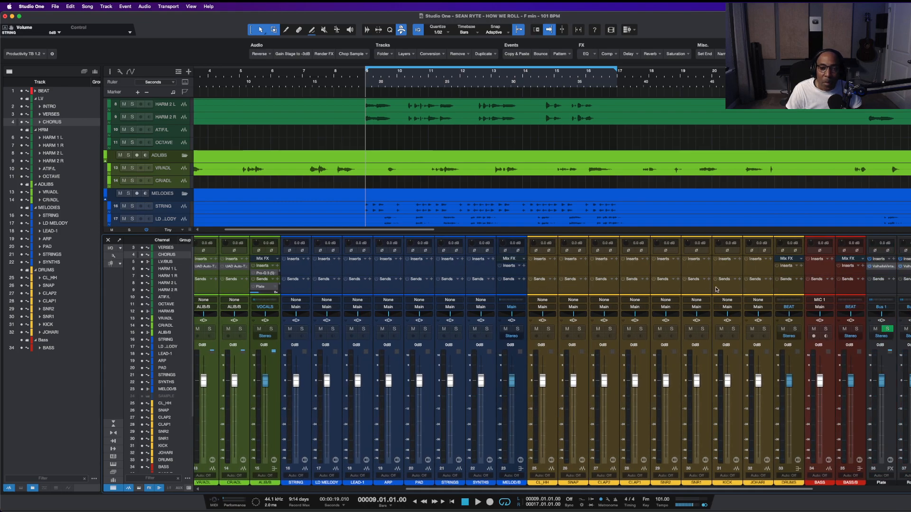
pyautogui.hscroll(1, 774, 289)
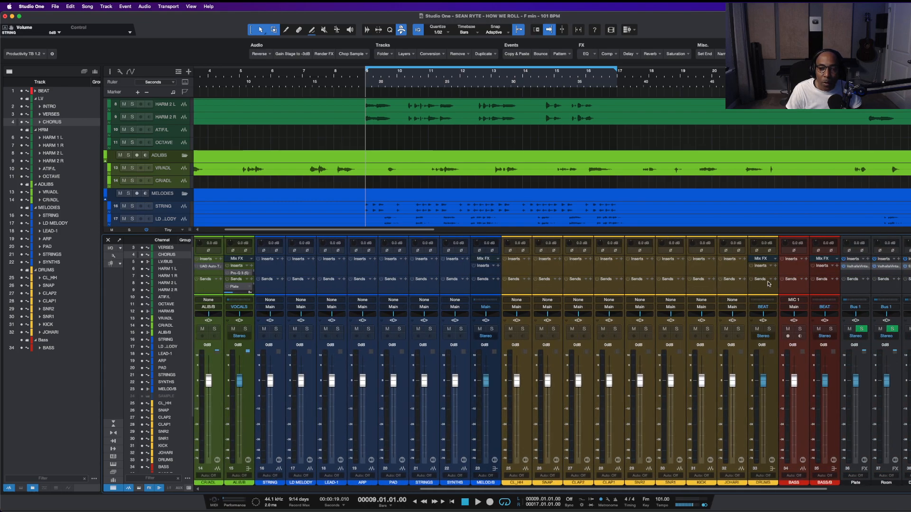
pyautogui.hscroll(3, 769, 284)
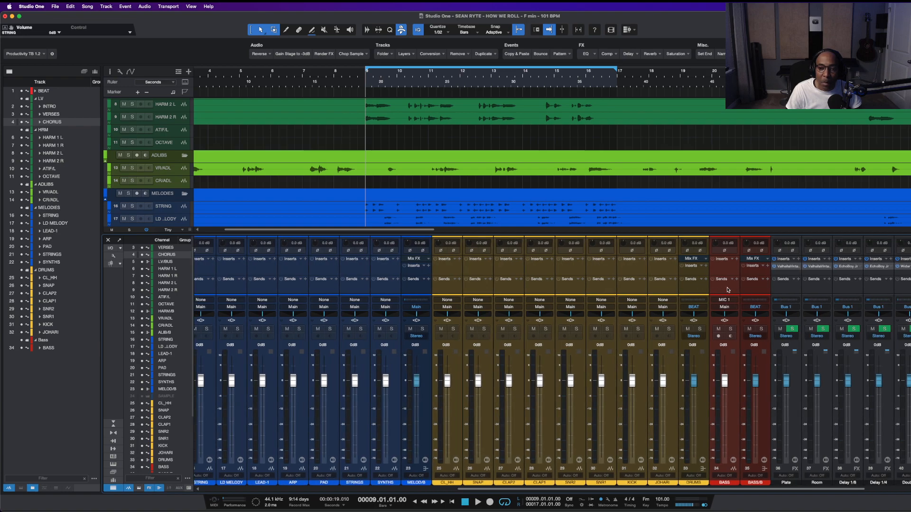
pyautogui.hscroll(4, 735, 287)
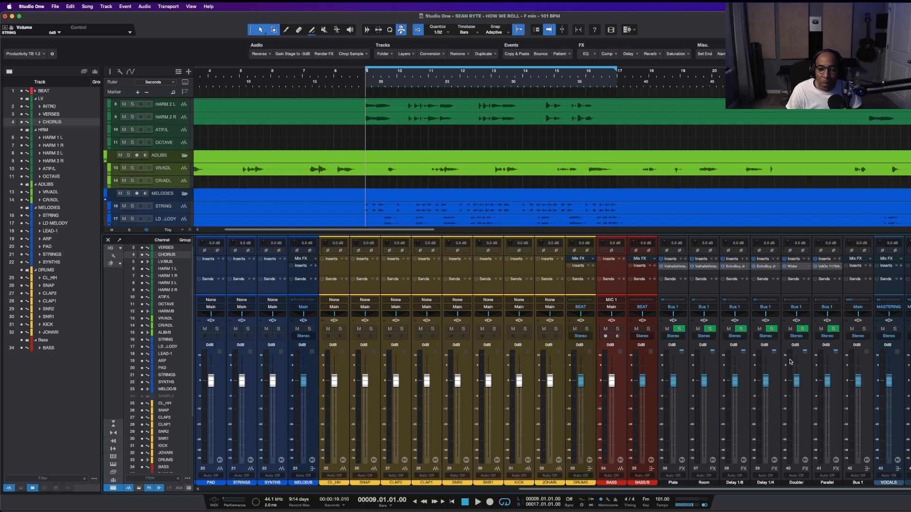
pyautogui.scroll(-1, 823, 372)
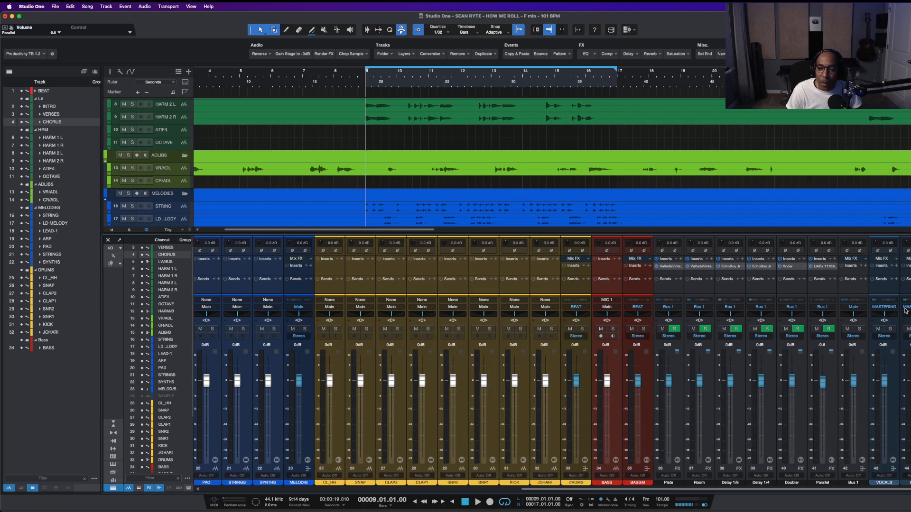
pyautogui.click(892, 291)
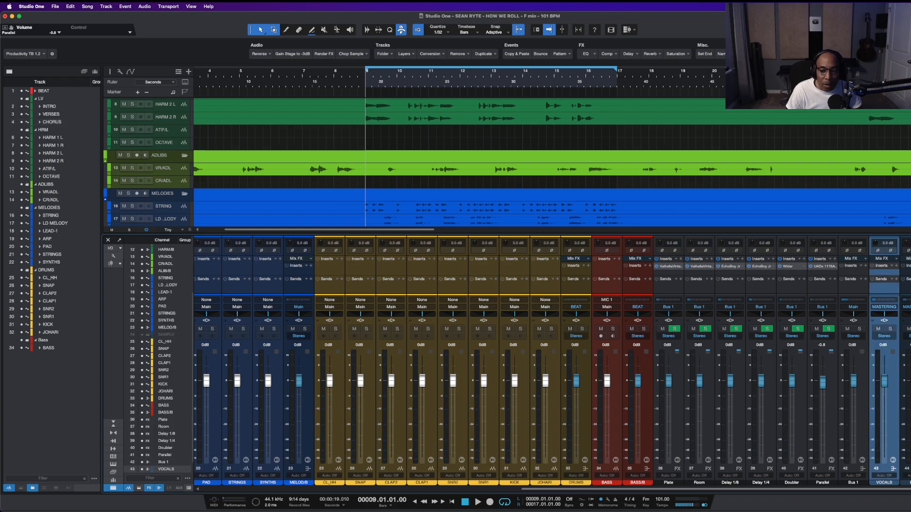
pyautogui.click(906, 290)
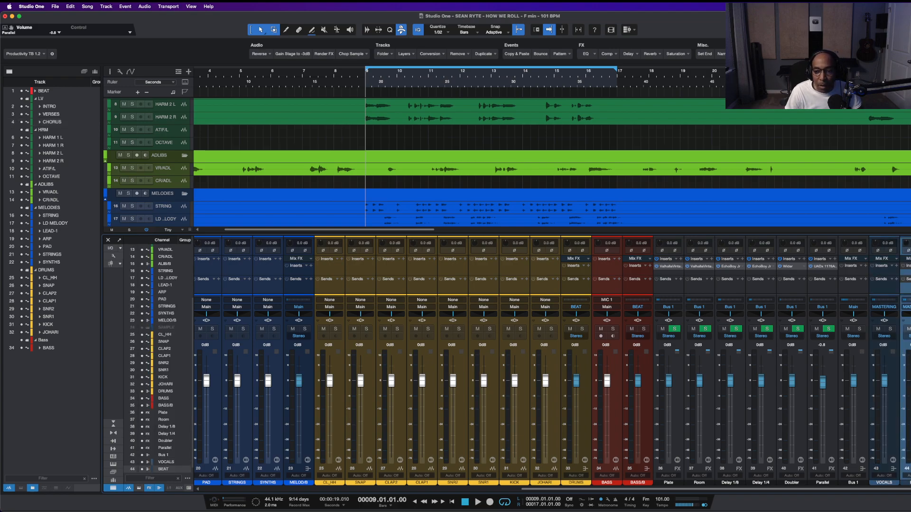
pyautogui.click(910, 290)
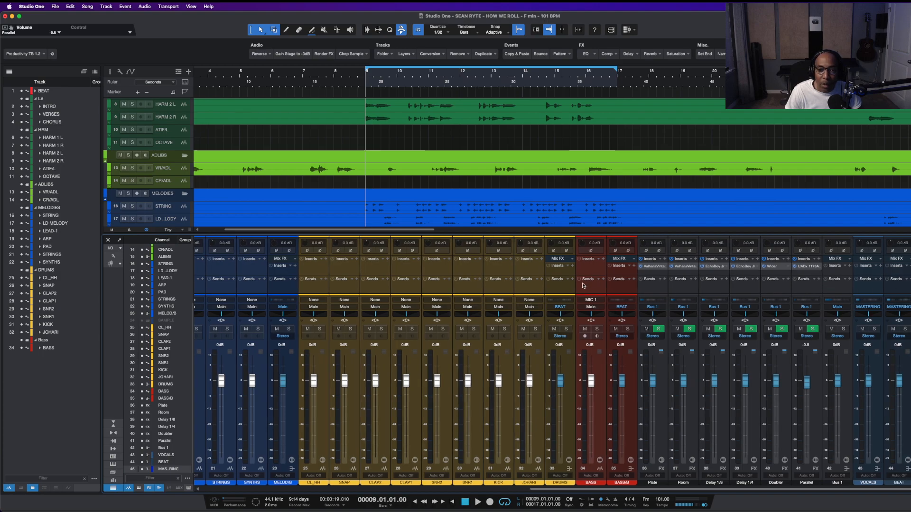
# - Examine the harmony and ad-lib vocal tracks around the looped section in the arrangement
pyautogui.hscroll(-5, 380, 147)
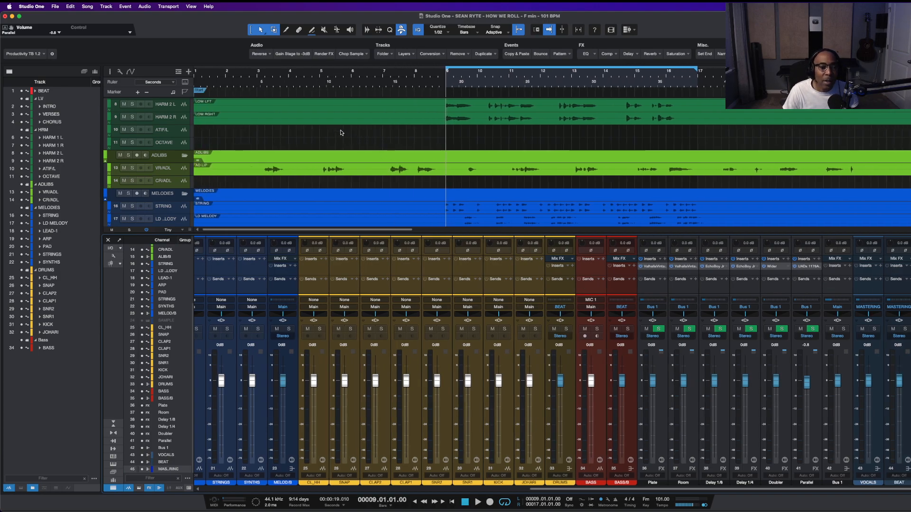
pyautogui.hscroll(2, 342, 132)
pyautogui.scroll(3, 343, 129)
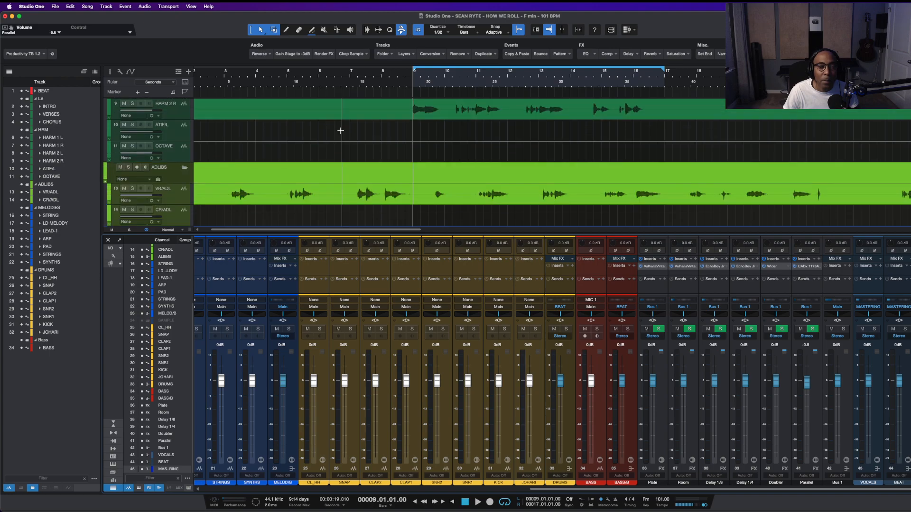
pyautogui.scroll(3, 341, 131)
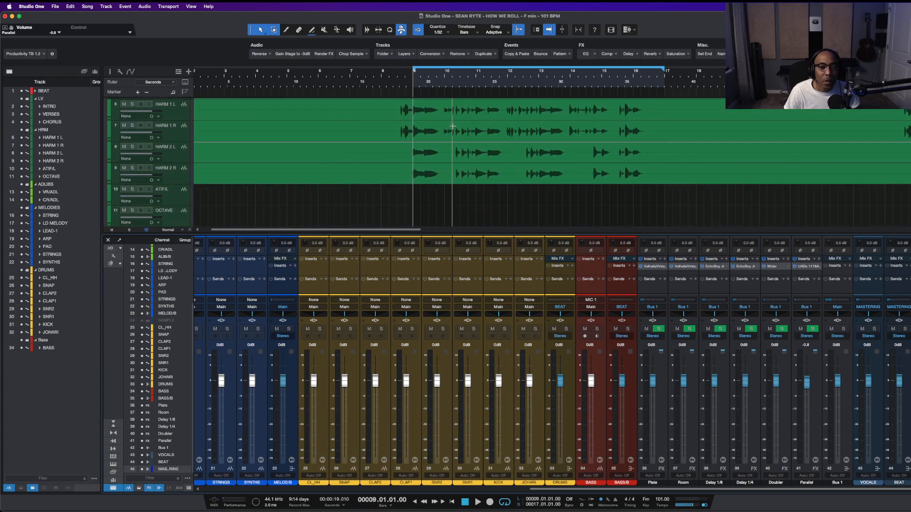
pyautogui.hscroll(-2, 432, 133)
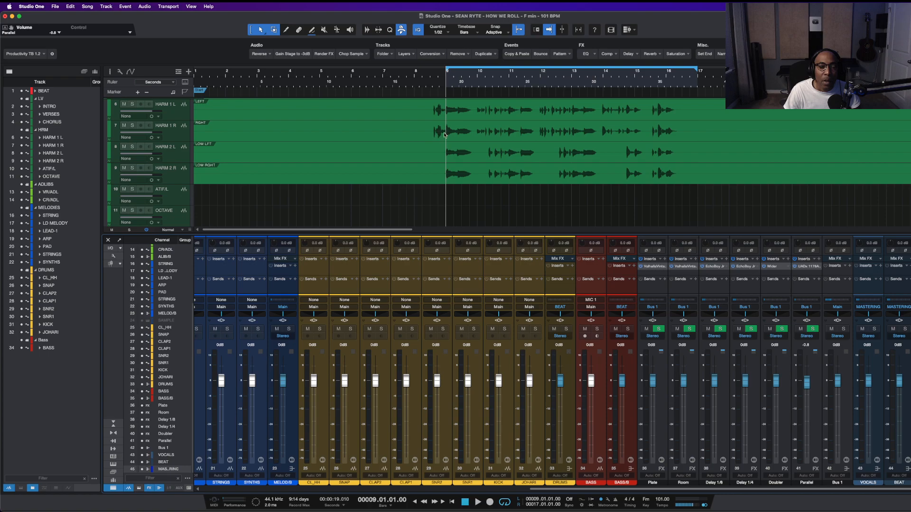
pyautogui.scroll(-2, 510, 160)
pyautogui.scroll(2, 510, 159)
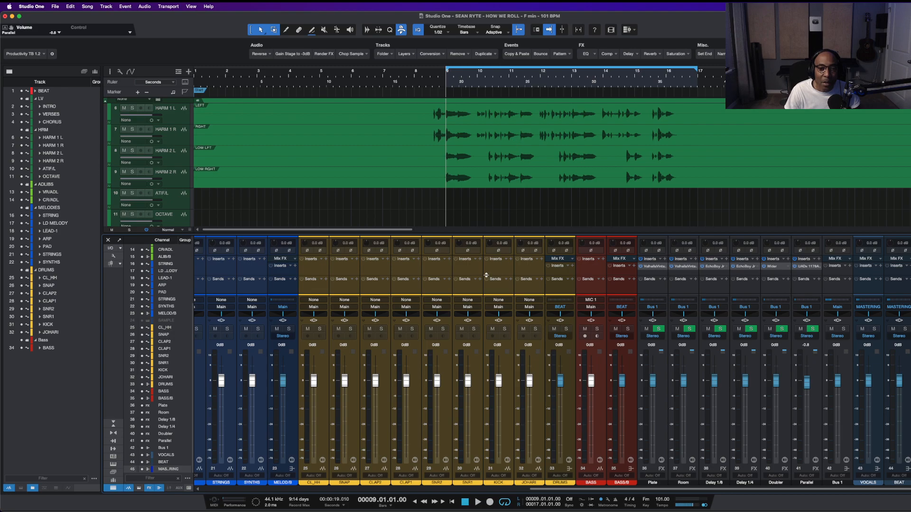
# - Play the loop and pull the melody channel faders from STRING to SYNTHS fully down
pyautogui.hscroll(-5, 486, 275)
pyautogui.press('space')
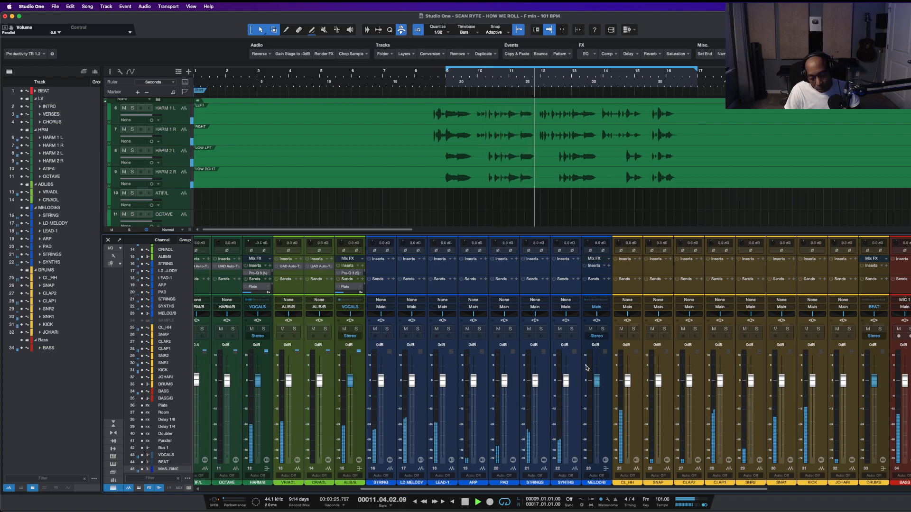
pyautogui.moveTo(379, 385); pyautogui.dragTo(380, 395)
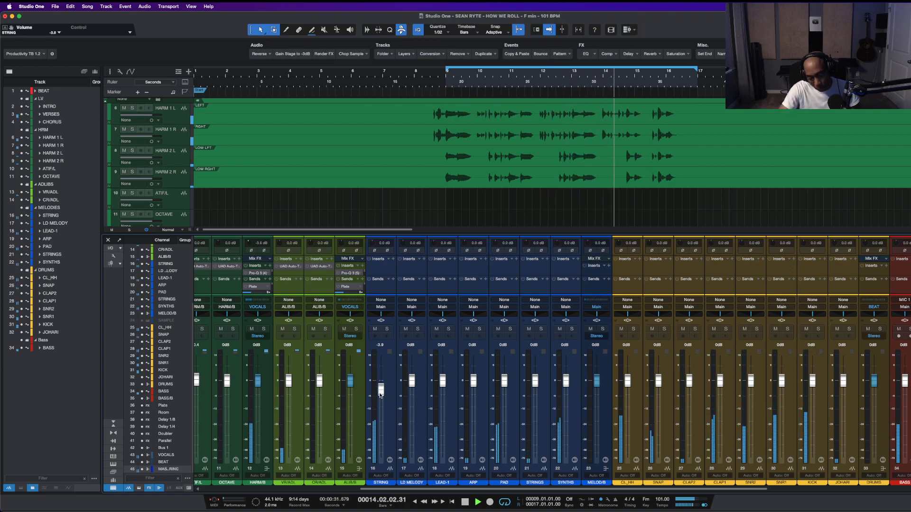
pyautogui.scroll(-5, 380, 395)
pyautogui.scroll(-10, 380, 396)
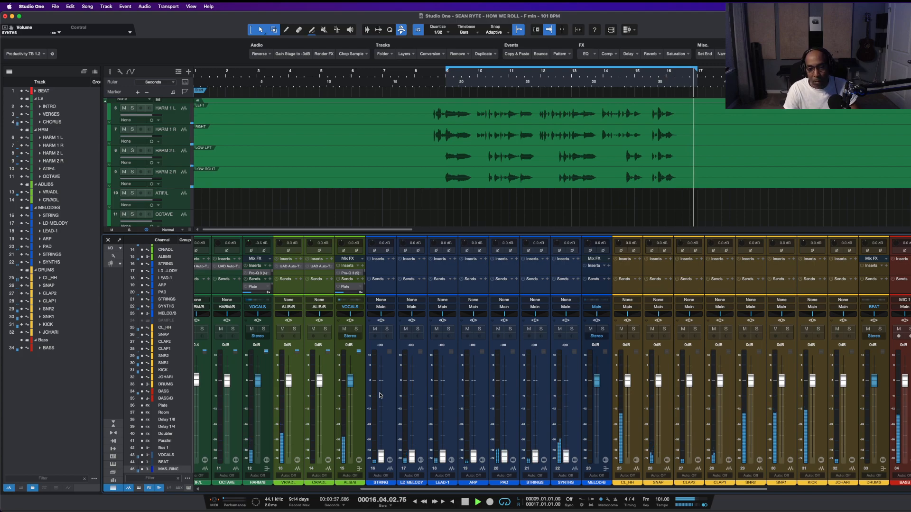
# - Pull the drum faders from CL_HH to SNR1 fully down, bring SNR1 back up to -3.2 dB and stop playback
pyautogui.hscroll(5, 564, 365)
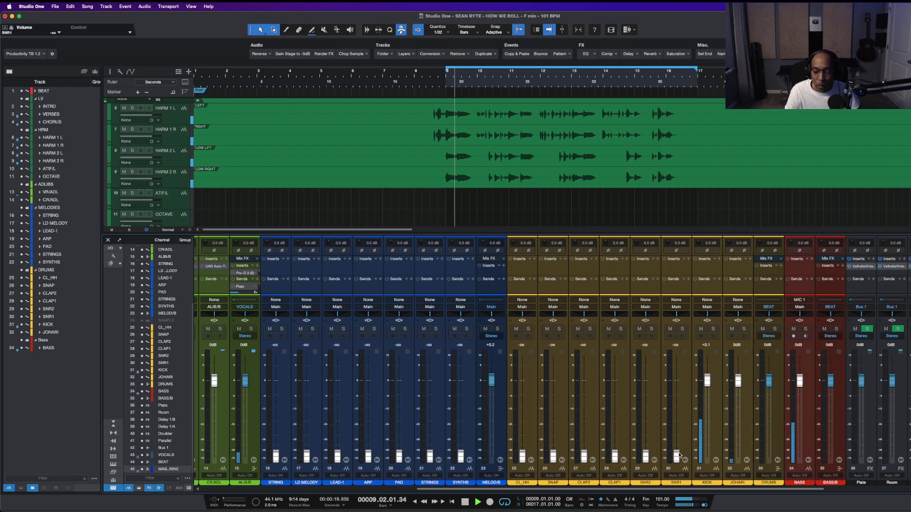
pyautogui.moveTo(677, 455); pyautogui.dragTo(677, 386)
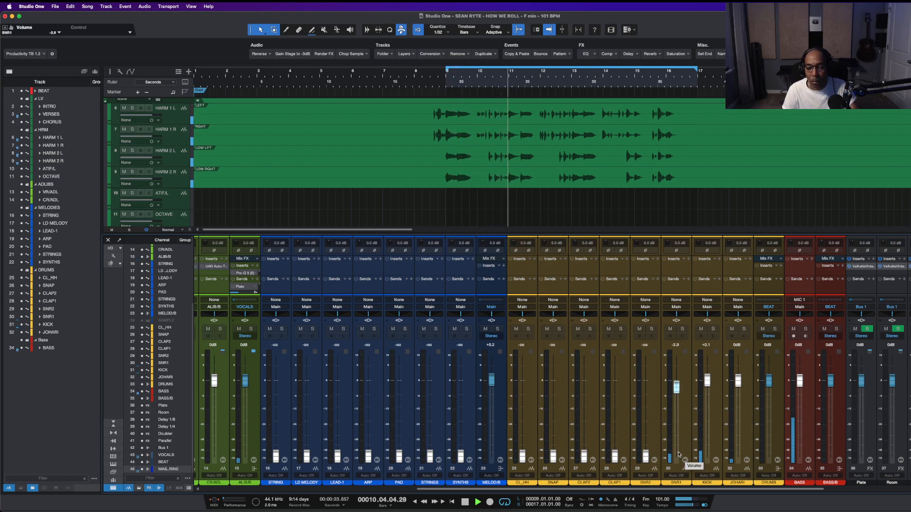
pyautogui.scroll(-1, 678, 455)
pyautogui.press('space')
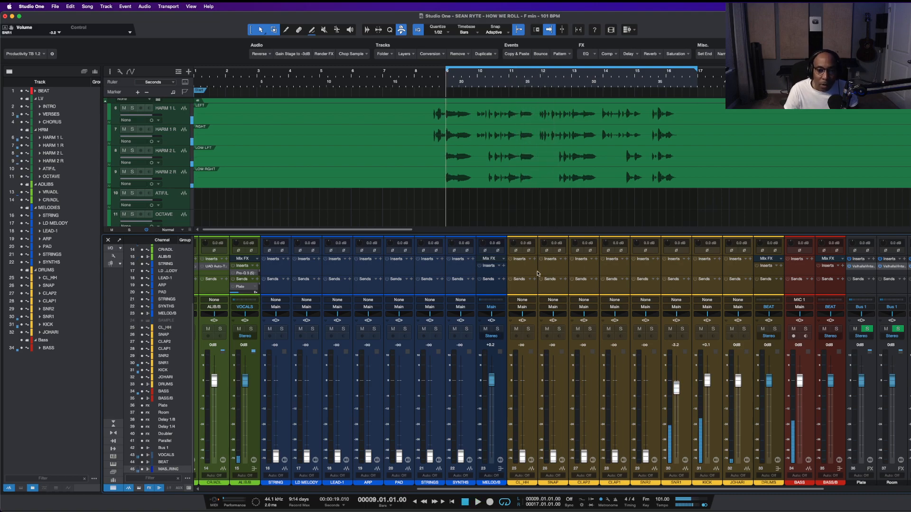
# - Route all drum channels from CL_HH to JOHARI to the DRUMS bus
pyautogui.click(524, 288)
pyautogui.keyDown('shift'); pyautogui.click(734, 290); pyautogui.keyUp('shift')
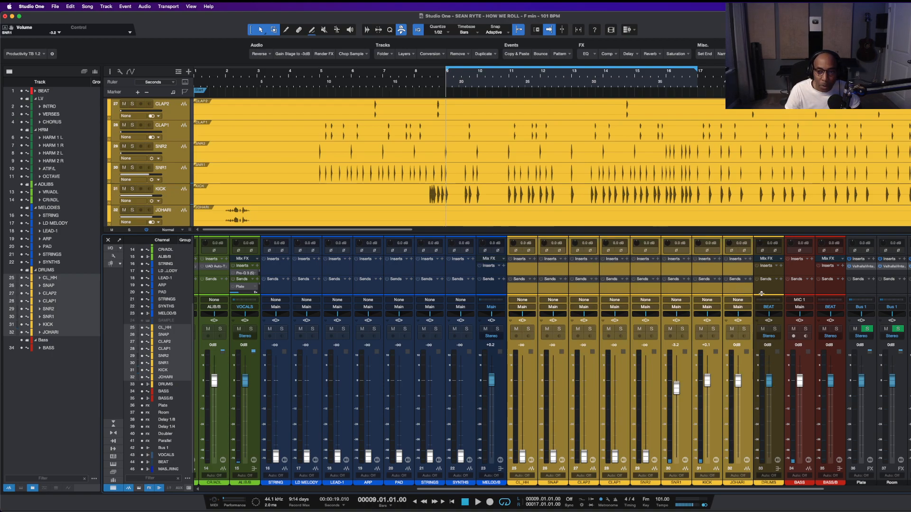
pyautogui.click(738, 308)
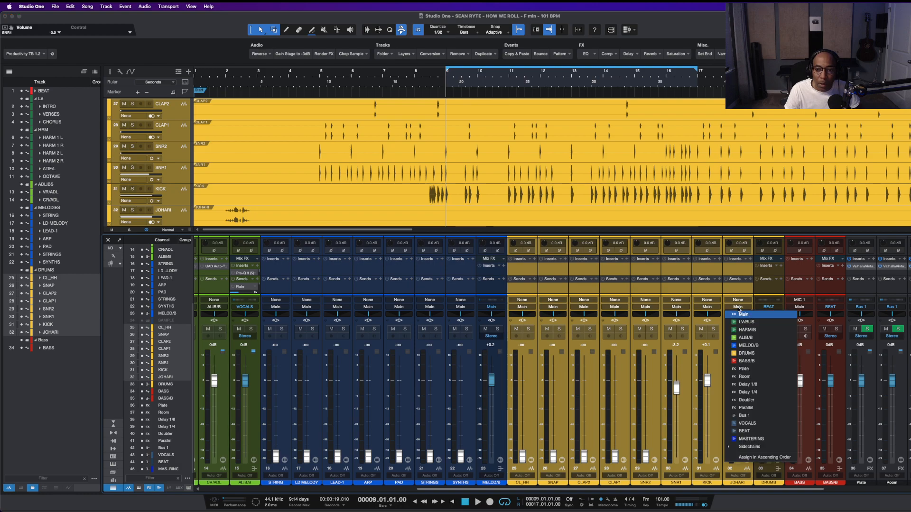
pyautogui.click(748, 354)
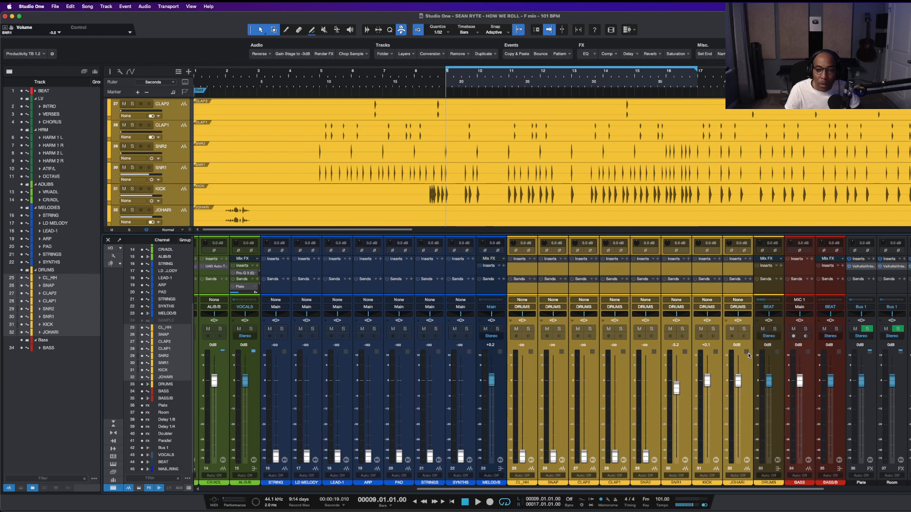
# - Play the loop with the DRUMS bus soloed, balance the two snares and pan SNR2 to L15 and SNR1 to R21
pyautogui.click(775, 371)
pyautogui.press('space')
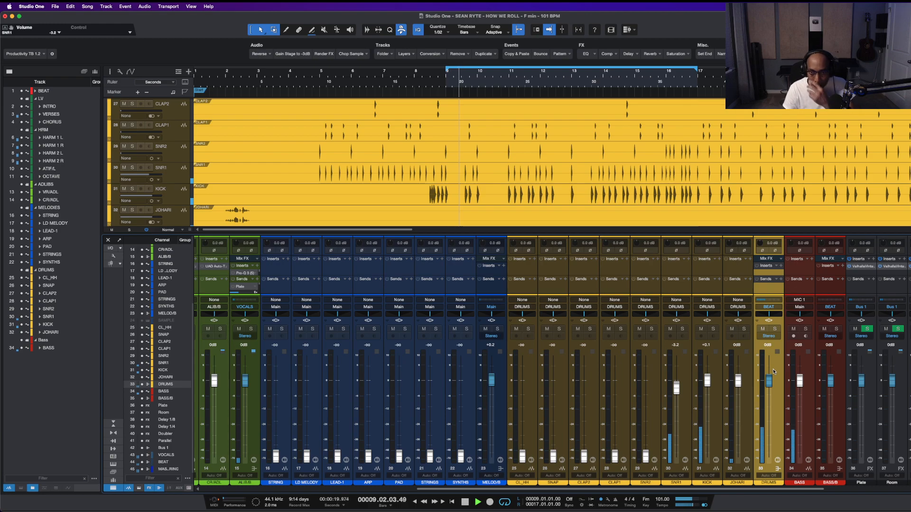
pyautogui.click(775, 329)
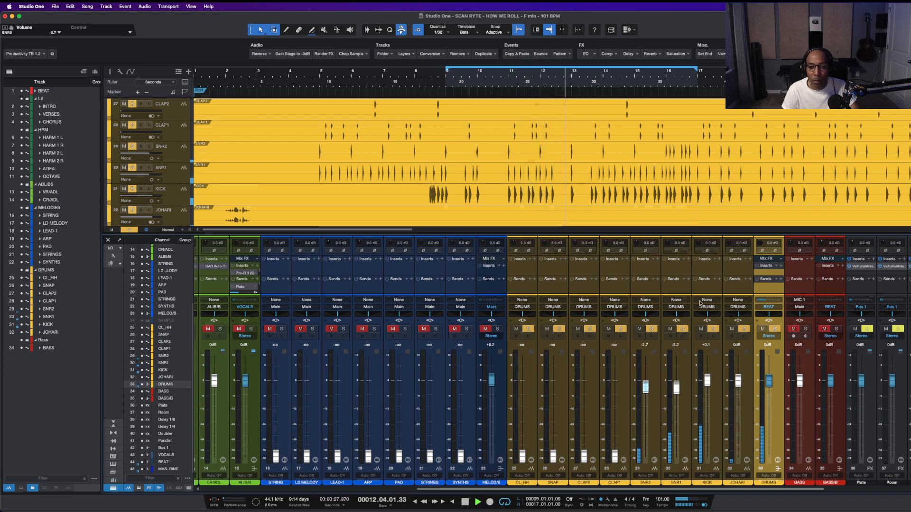
pyautogui.moveTo(646, 314); pyautogui.dragTo(678, 314)
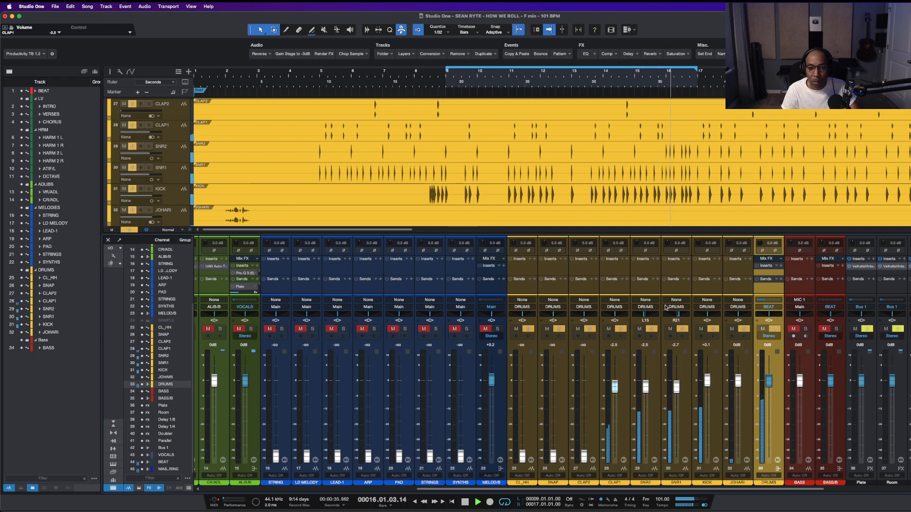
# - Balance the CL_HH, SNAP and clap levels, panning CL_HH and SNAP to L34, CLAP2 to L37 and CLAP1 to R48
pyautogui.moveTo(612, 314); pyautogui.dragTo(610, 315)
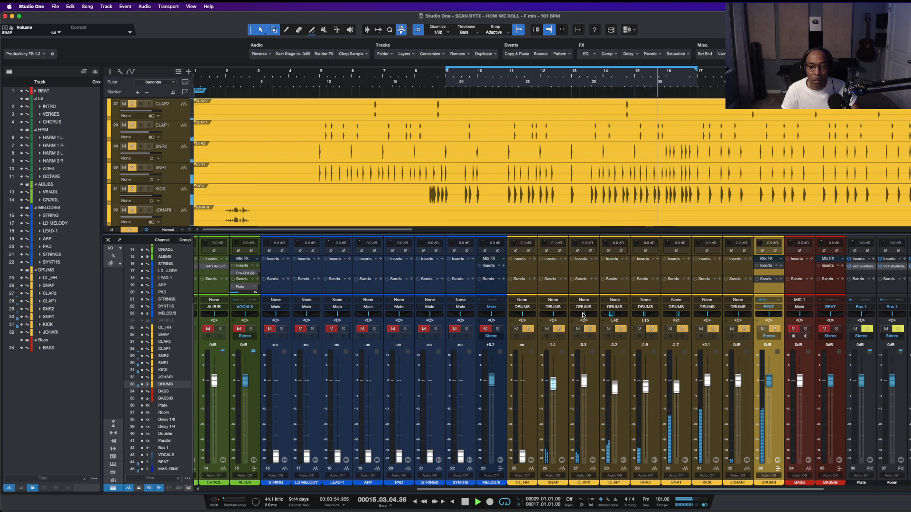
pyautogui.moveTo(583, 316); pyautogui.dragTo(620, 315)
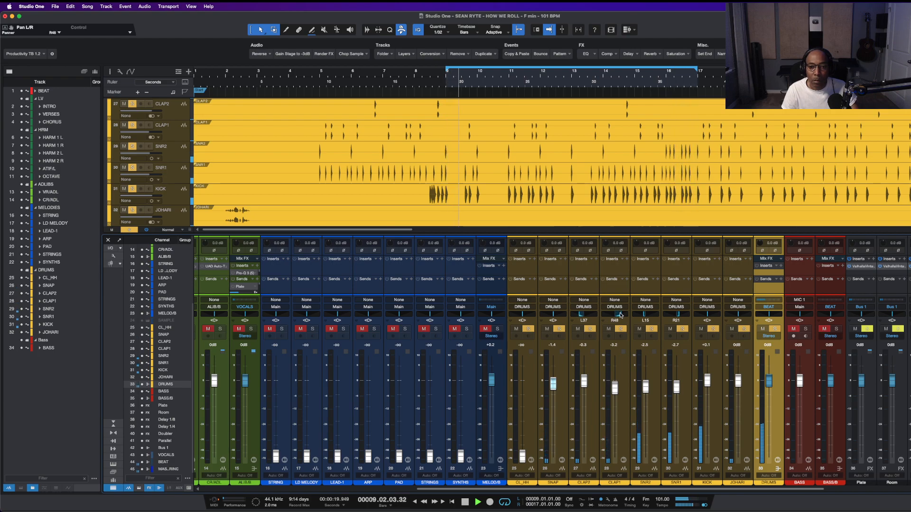
pyautogui.moveTo(554, 316); pyautogui.dragTo(549, 317)
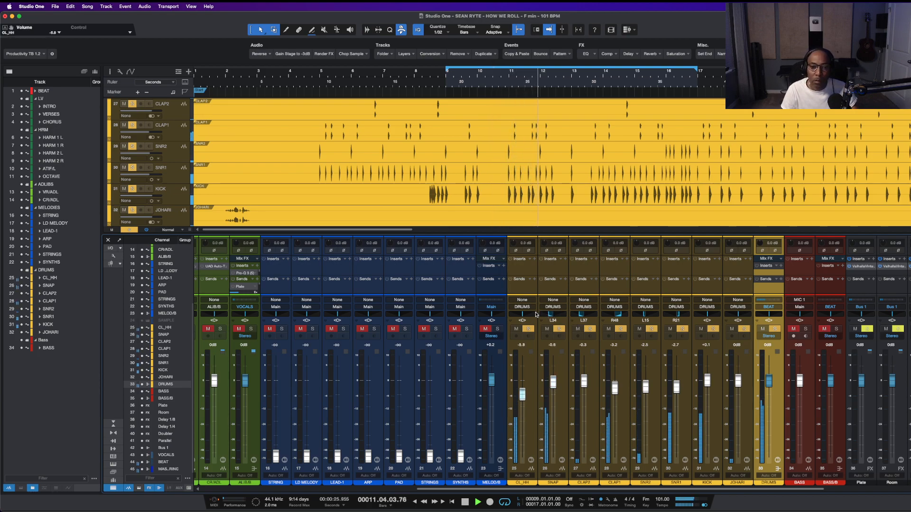
pyautogui.moveTo(524, 315); pyautogui.dragTo(522, 316)
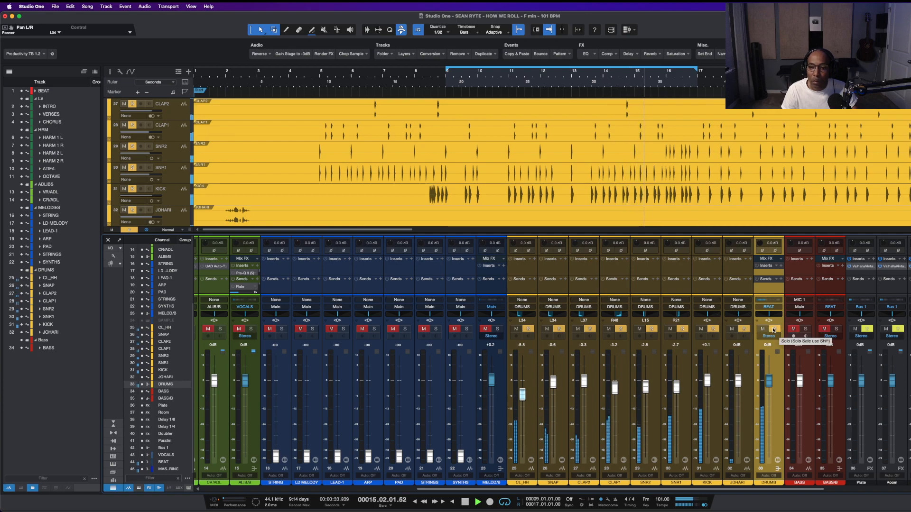
# - Unsolo the DRUMS bus, raise CLAP1 to -2.4 dB and narrow its pan to R34
pyautogui.click(774, 329)
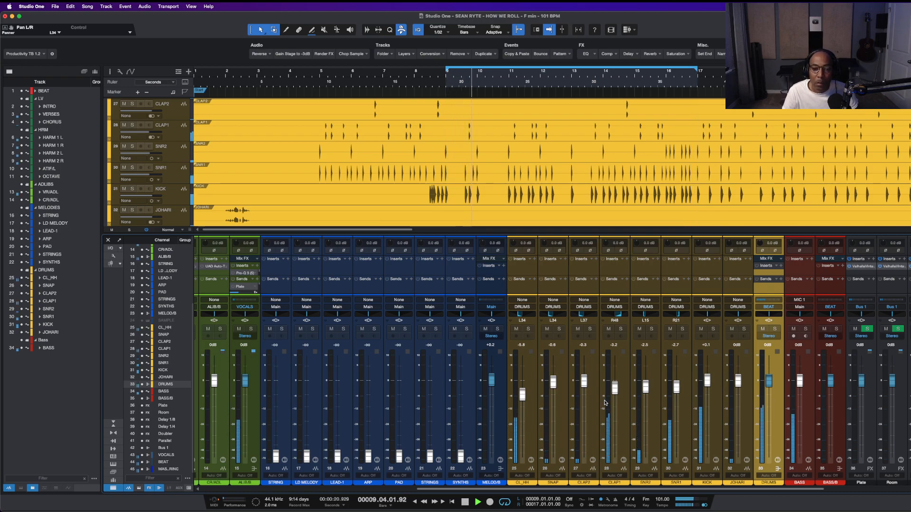
pyautogui.moveTo(614, 389); pyautogui.dragTo(615, 387)
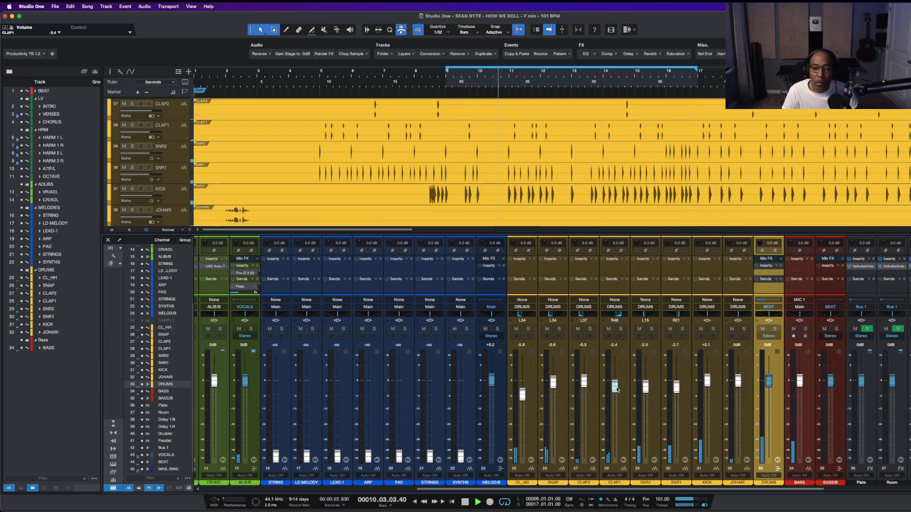
pyautogui.moveTo(620, 314); pyautogui.dragTo(618, 314)
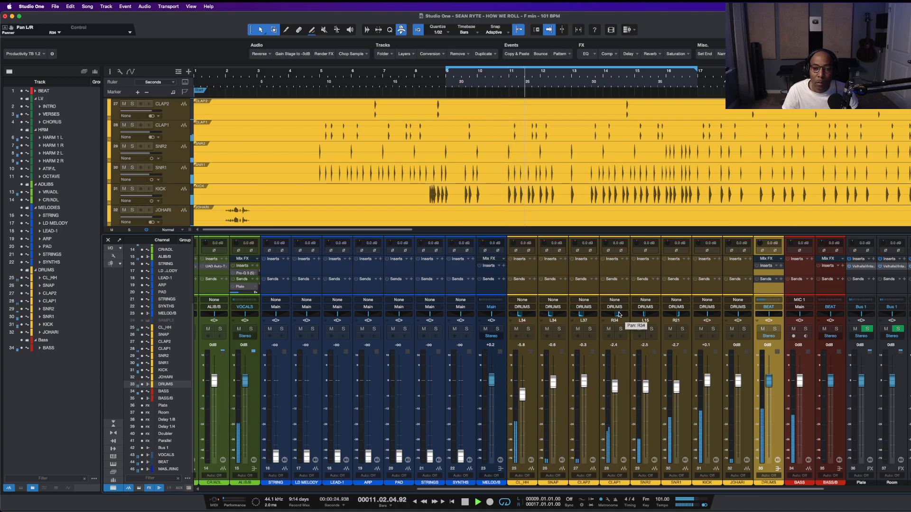
# - Route the BASS channel to the BASS/B bus and check the routing by briefly soloing the bus
pyautogui.click(837, 329)
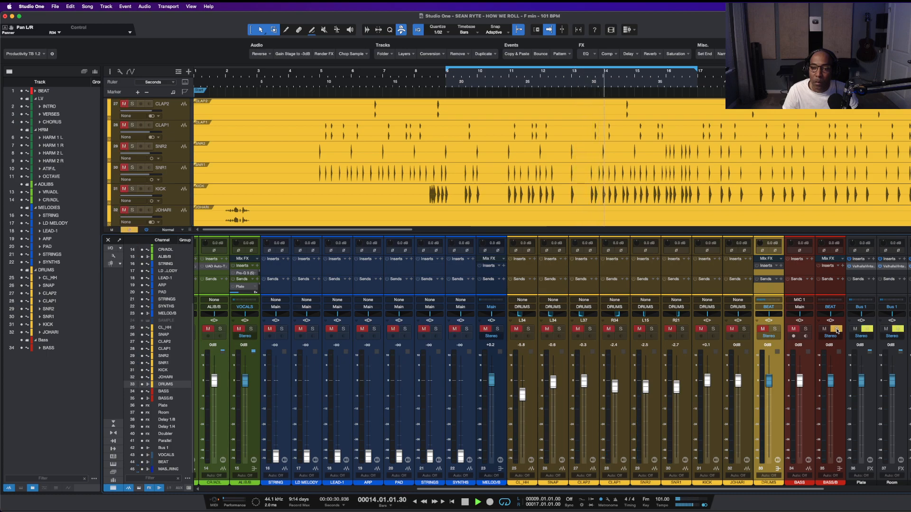
pyautogui.click(836, 329)
pyautogui.click(799, 310)
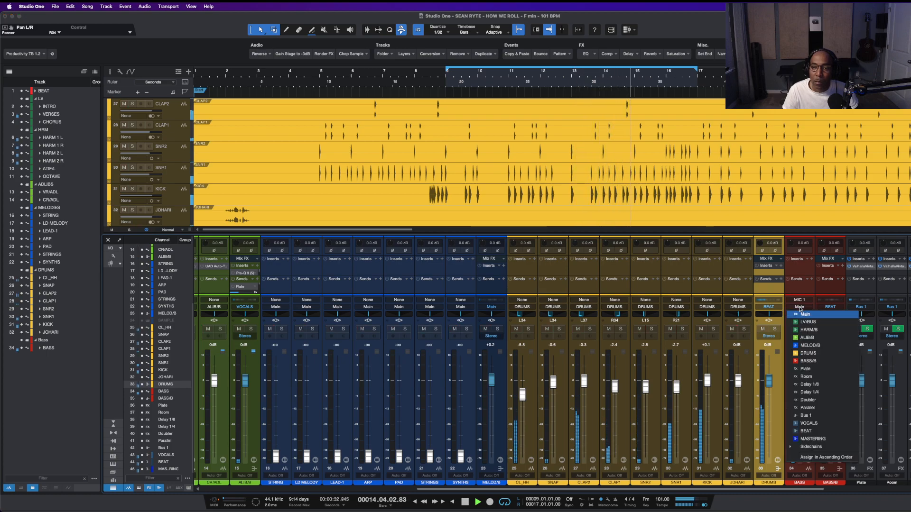
pyautogui.click(806, 361)
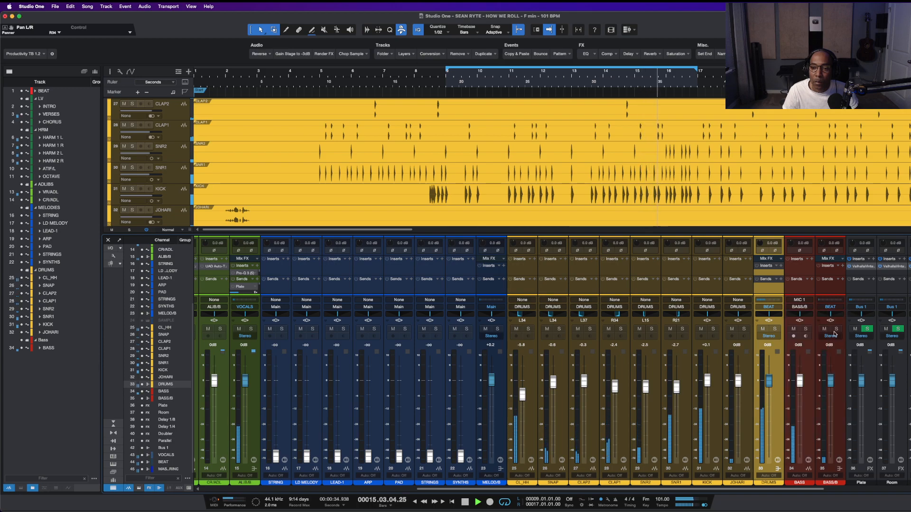
pyautogui.click(836, 329)
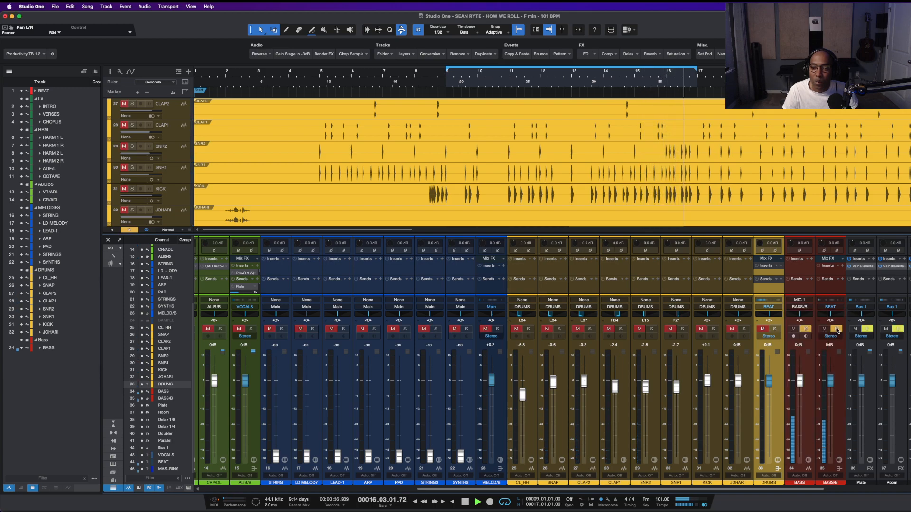
pyautogui.click(836, 329)
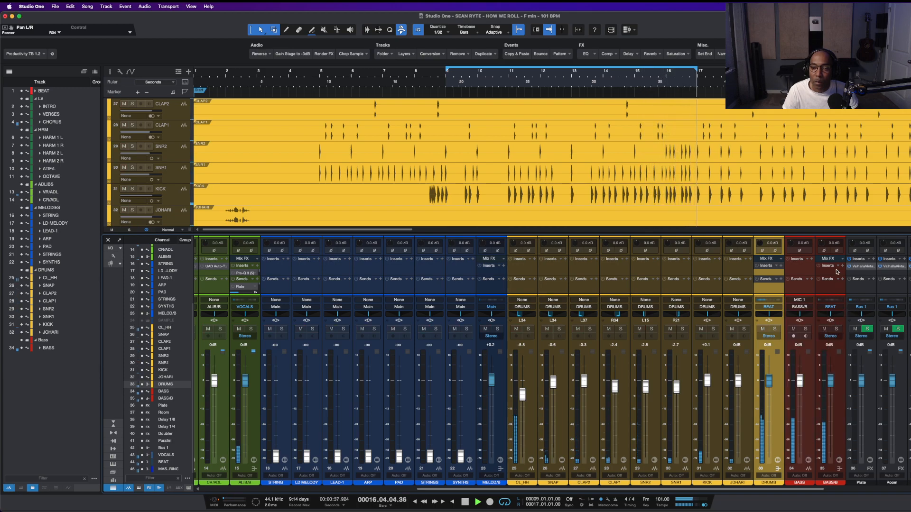
# - Insert the Pro-Q 3 equalizer on the BASS channel
pyautogui.click(812, 260)
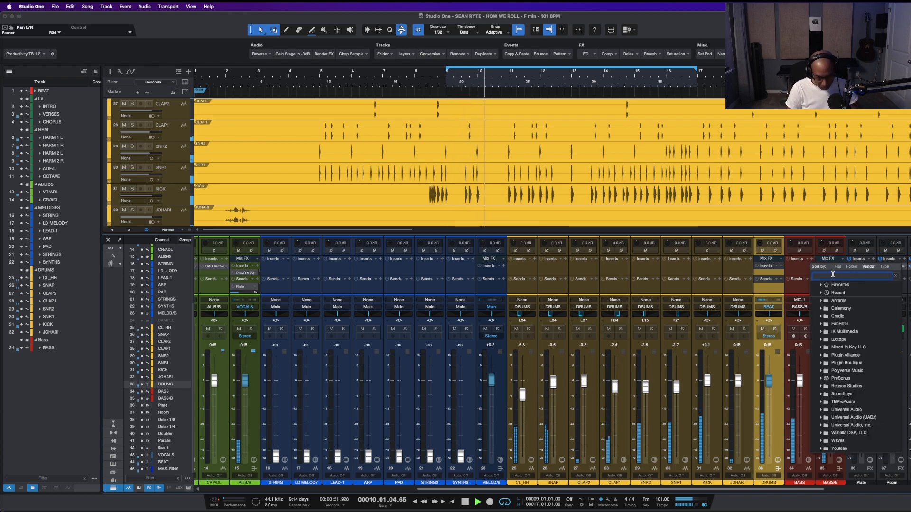
pyautogui.write('pro')
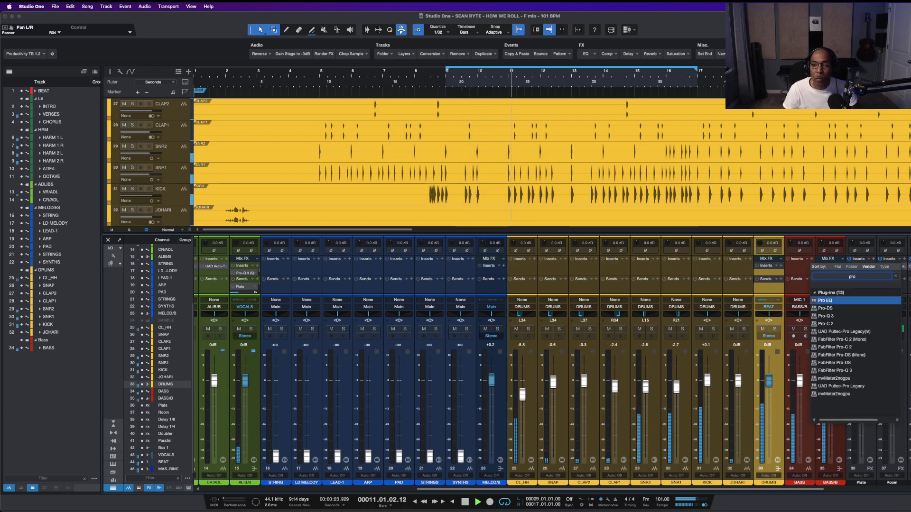
pyautogui.click(829, 316)
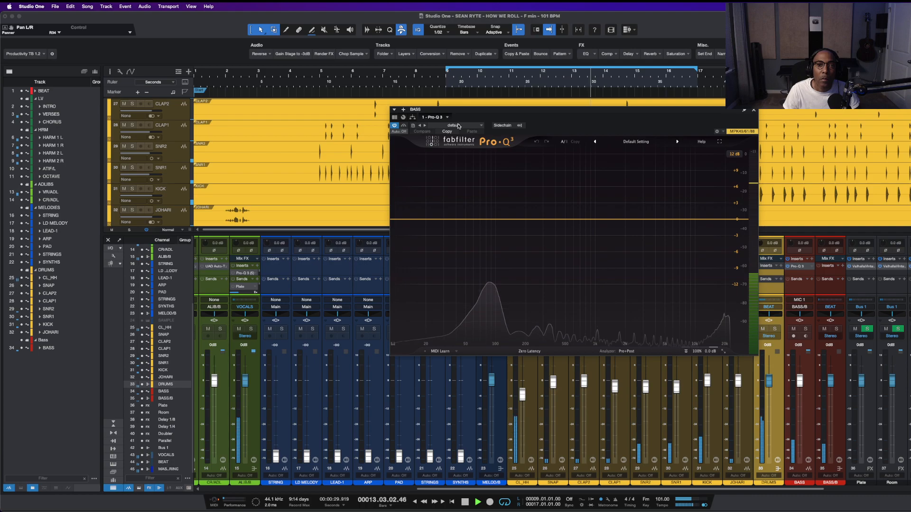
# - Load the 808 BOOSTED preset from the dynamic EQ presets in the BASS channel's Pro-Q 3
pyautogui.click(636, 141)
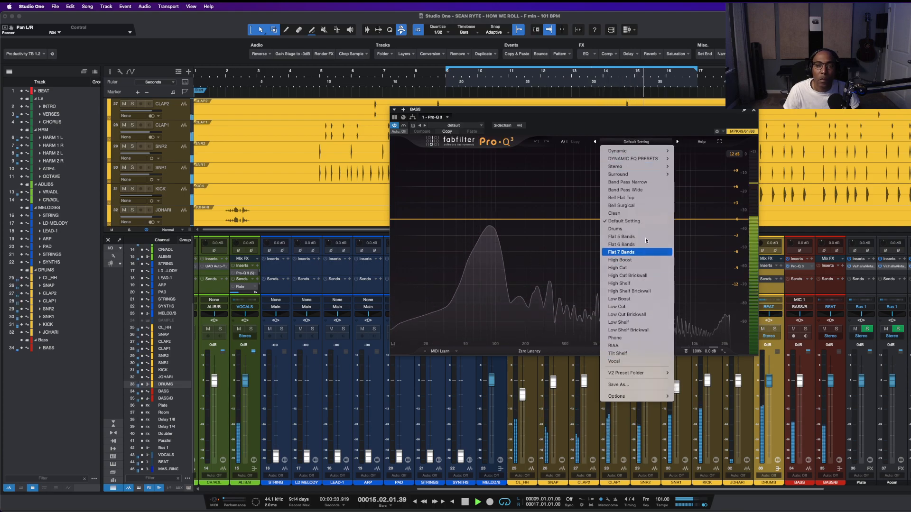
pyautogui.moveTo(652, 158)
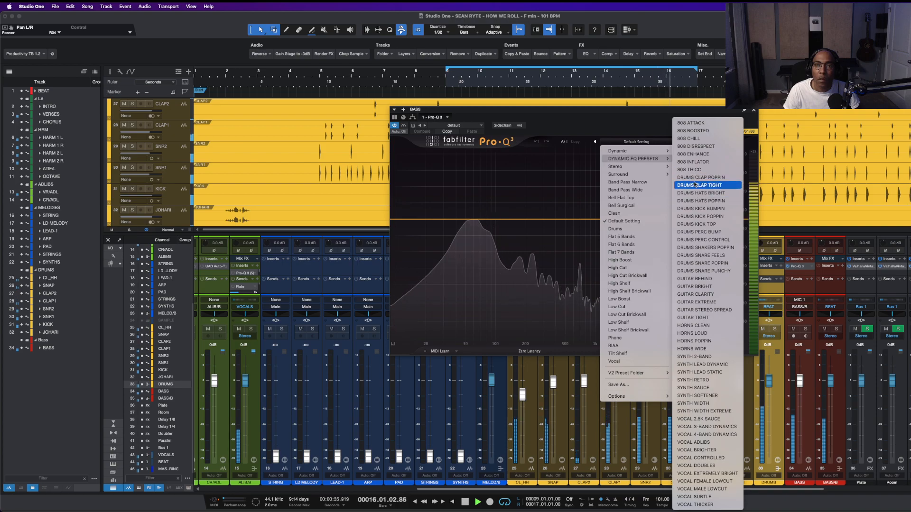
pyautogui.click(696, 131)
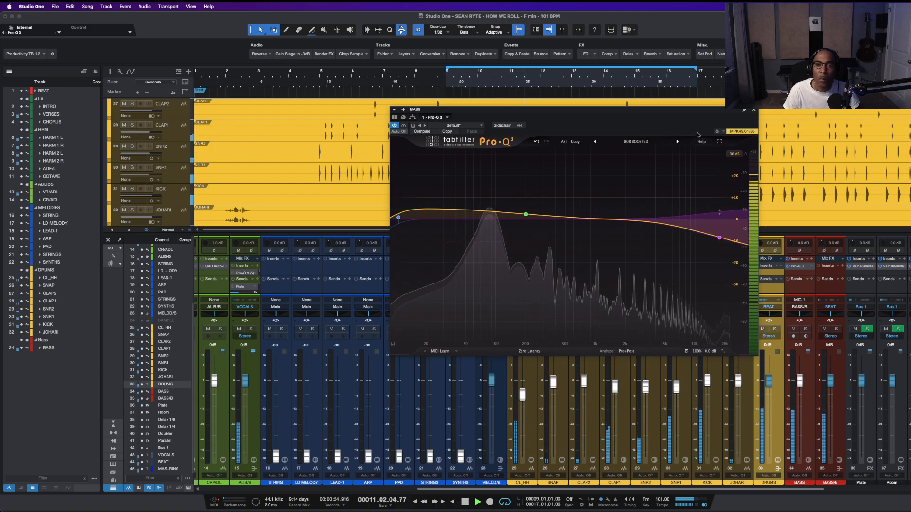
# - Audition the 808 presets in the BASS channel's Pro-Q 3, settle on 808 INFLATOR, and close the plug-in window
pyautogui.click(678, 141)
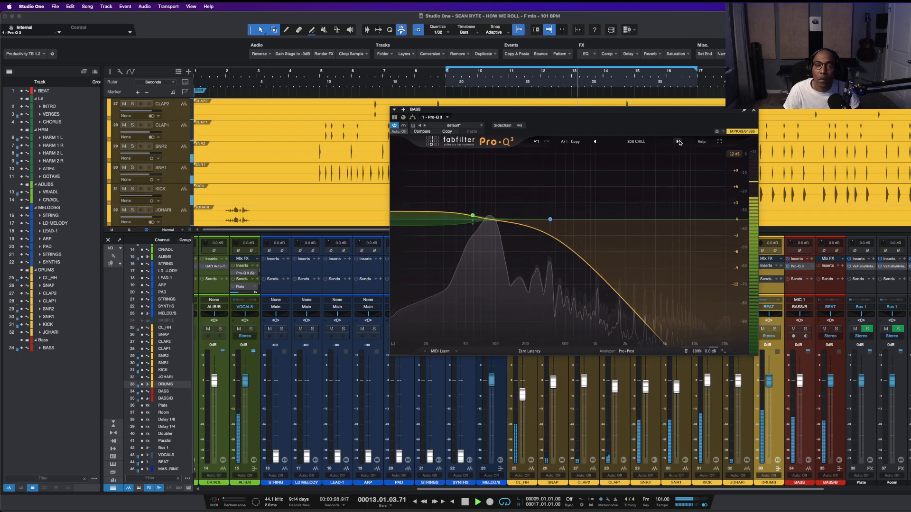
pyautogui.click(678, 142)
pyautogui.click(678, 142)
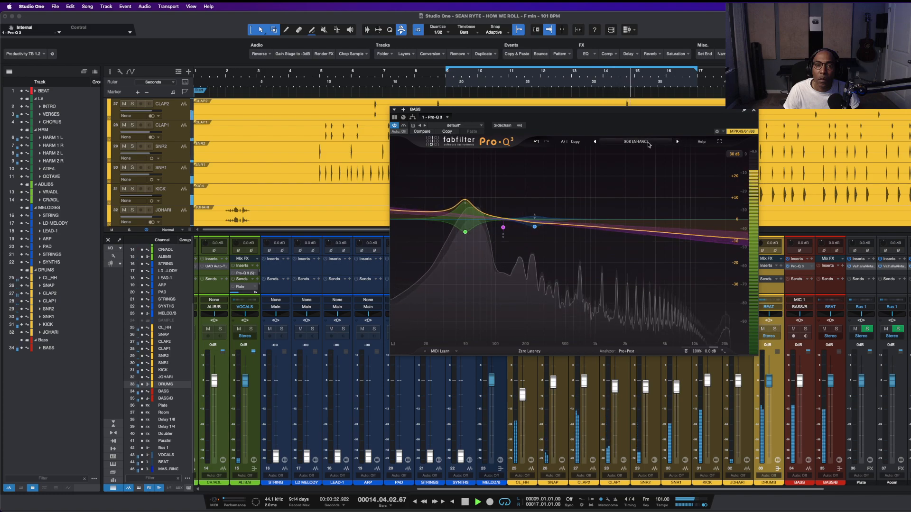
pyautogui.click(677, 142)
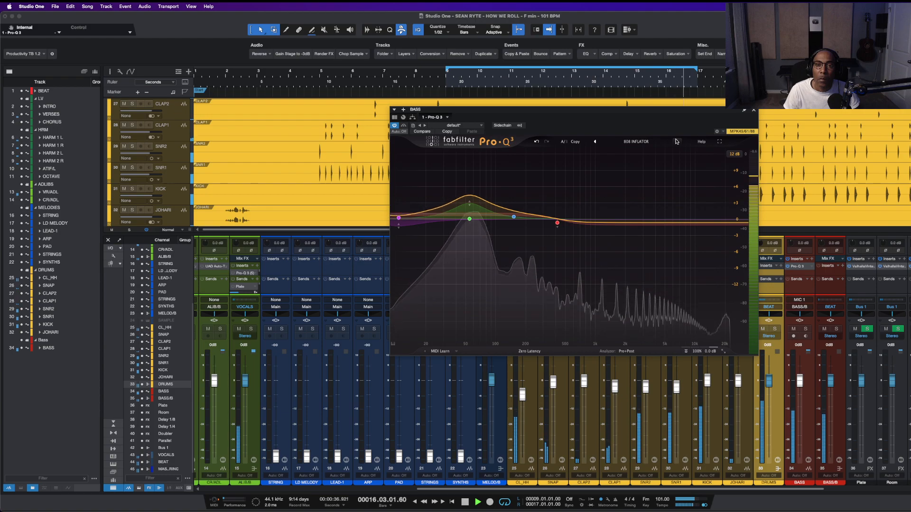
pyautogui.click(677, 142)
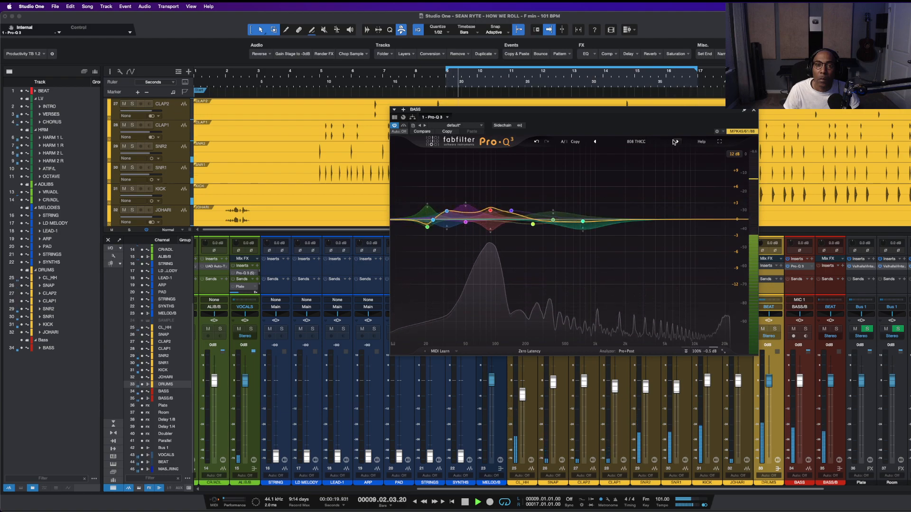
pyautogui.click(595, 142)
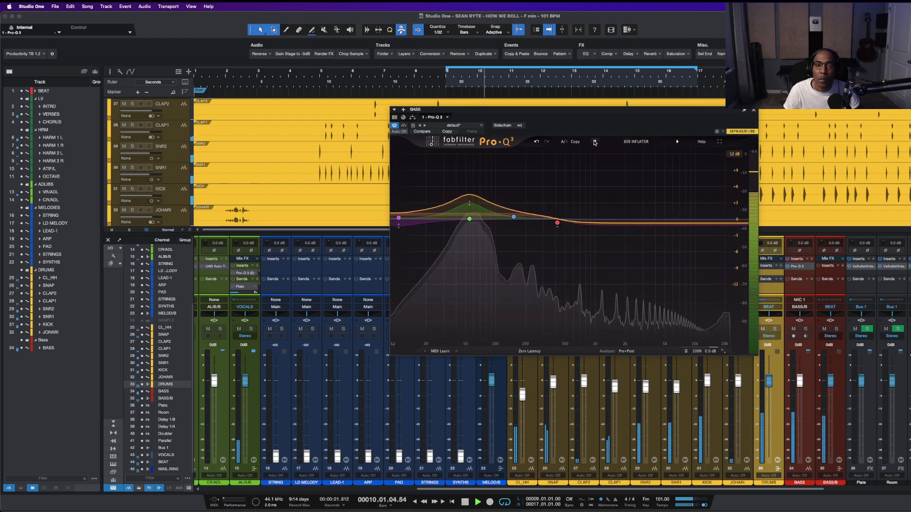
pyautogui.click(754, 112)
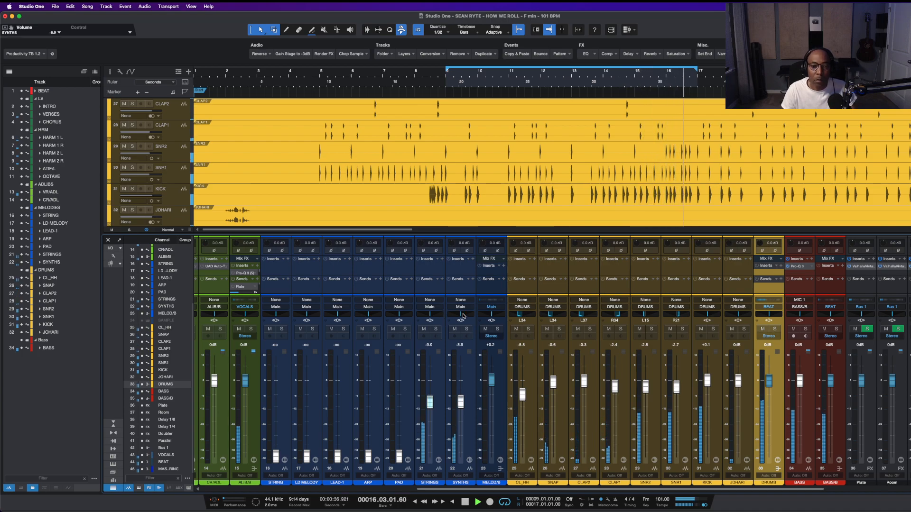
# - Pan SYNTHS to R15, STRINGS to L21, PAD to R40, ARP to L40 and LEAD-1 to L18, raising PAD, ARP and LEAD-1 to about -7.5 dB
pyautogui.moveTo(461, 314); pyautogui.dragTo(427, 315)
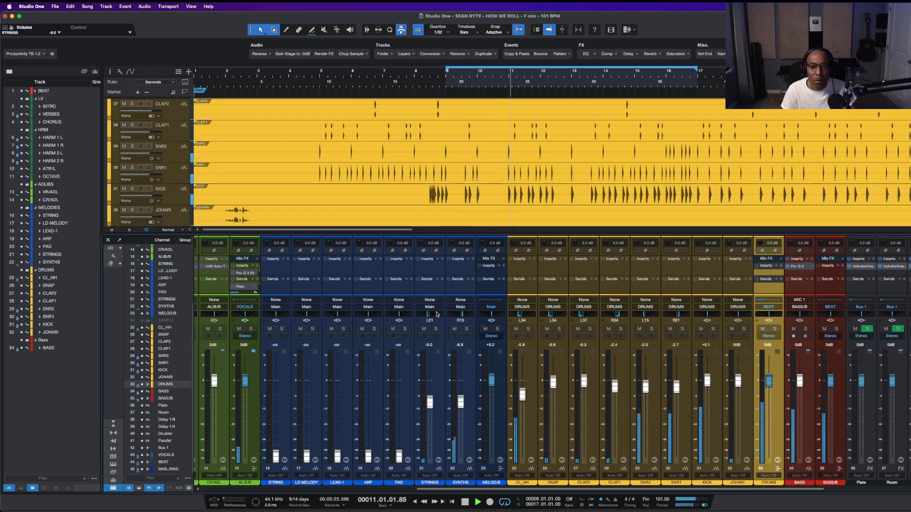
pyautogui.scroll(5, 506, 144)
pyautogui.scroll(3, 507, 144)
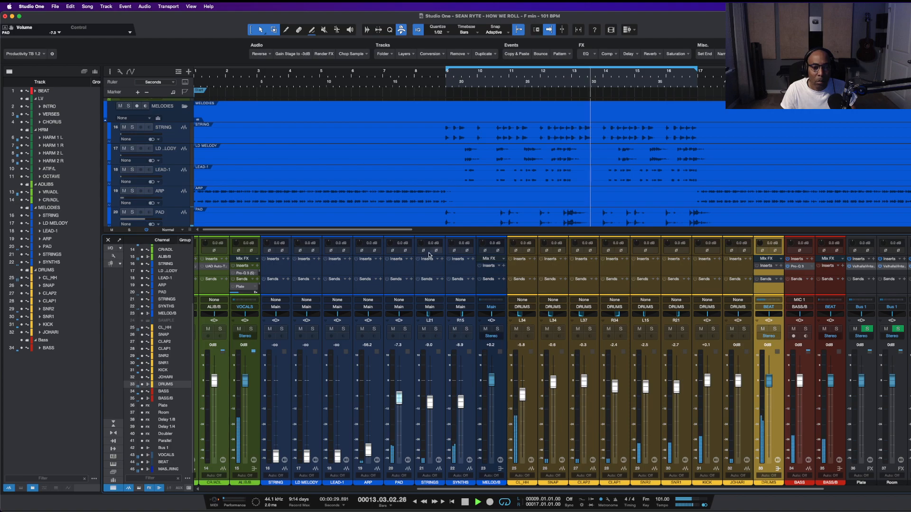
pyautogui.moveTo(399, 315); pyautogui.dragTo(404, 316)
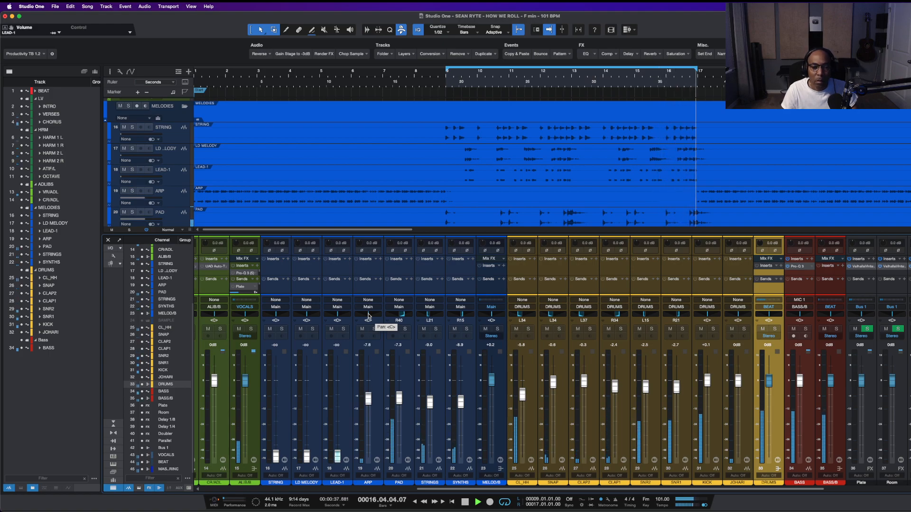
pyautogui.moveTo(368, 316); pyautogui.dragTo(335, 316)
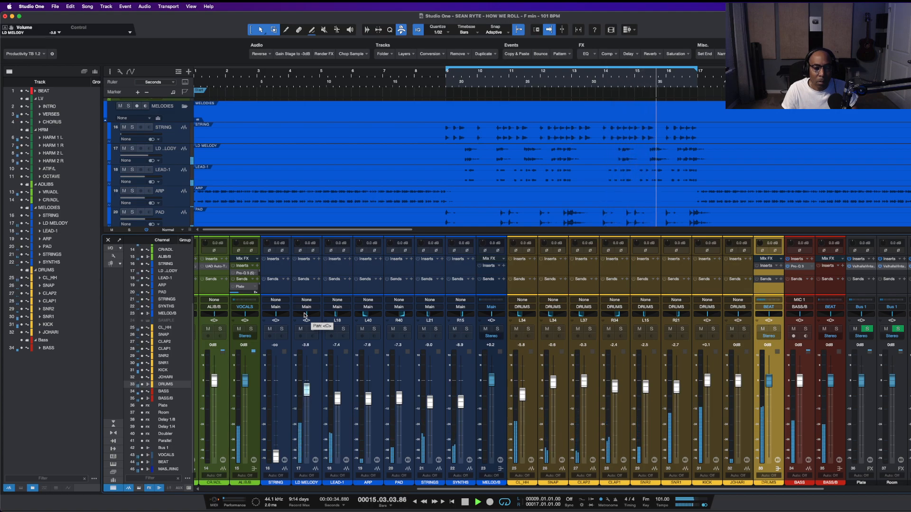
# - Solo LD MELODY briefly, set its level to -4.0 dB, and pan it to R61
pyautogui.click(313, 329)
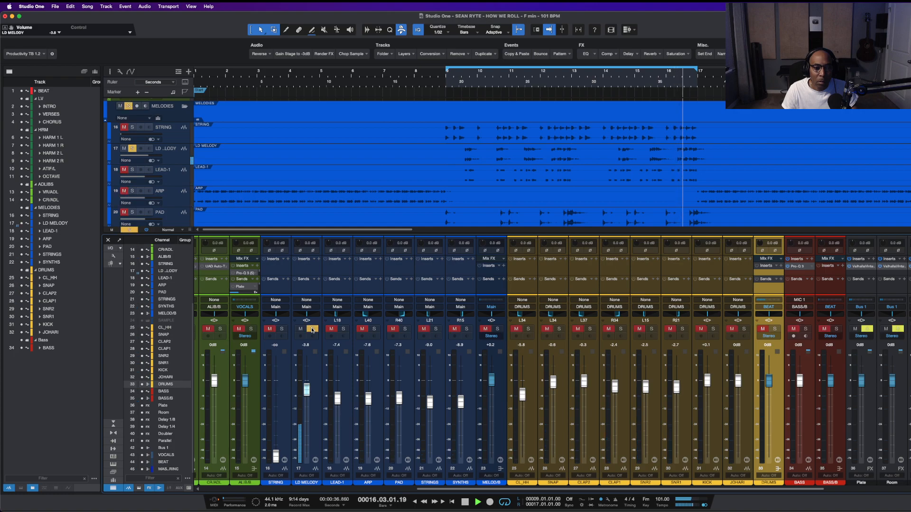
pyautogui.click(312, 329)
pyautogui.moveTo(309, 315); pyautogui.dragTo(312, 316)
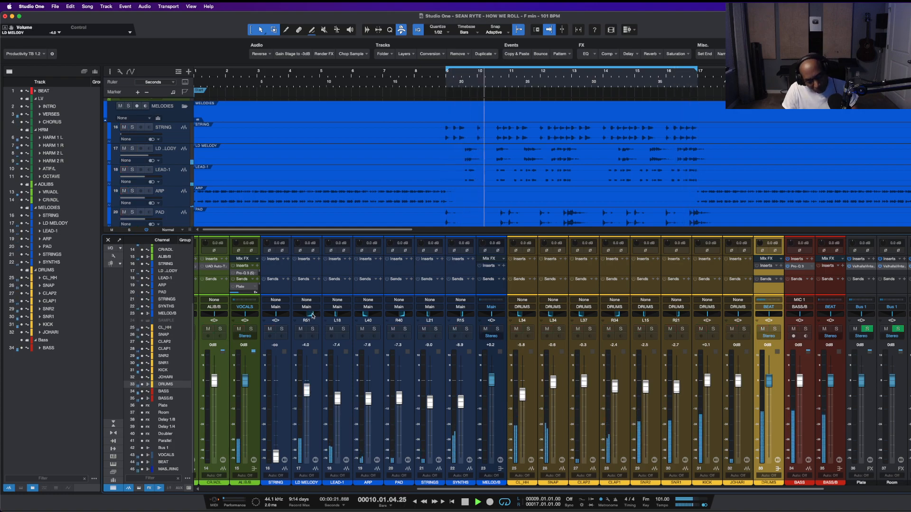
# - Raise the STRING channel to -5.1 dB, solo it, and pan it to L37
pyautogui.moveTo(276, 456); pyautogui.dragTo(276, 393)
pyautogui.click(282, 329)
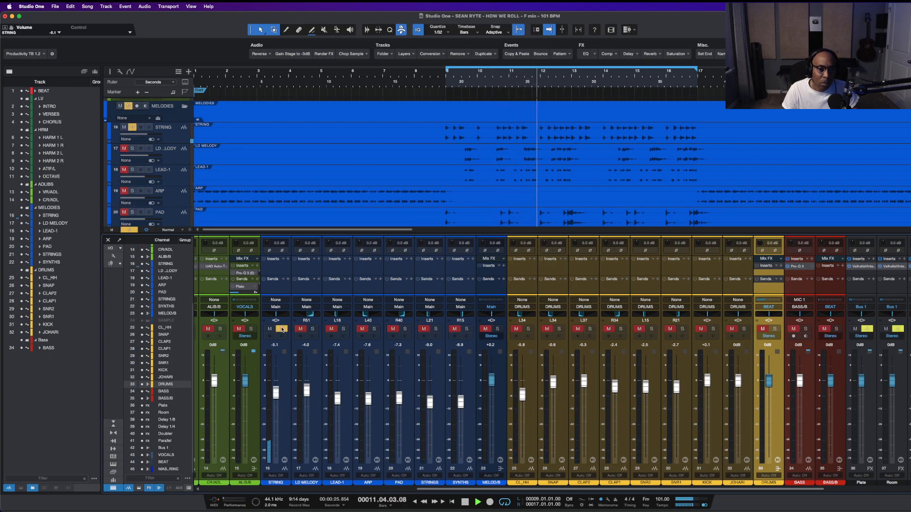
pyautogui.moveTo(276, 315); pyautogui.dragTo(270, 314)
# - Add LD MELODY and LEAD-1 to the solo and pan them to R45 and R37
pyautogui.click(312, 328)
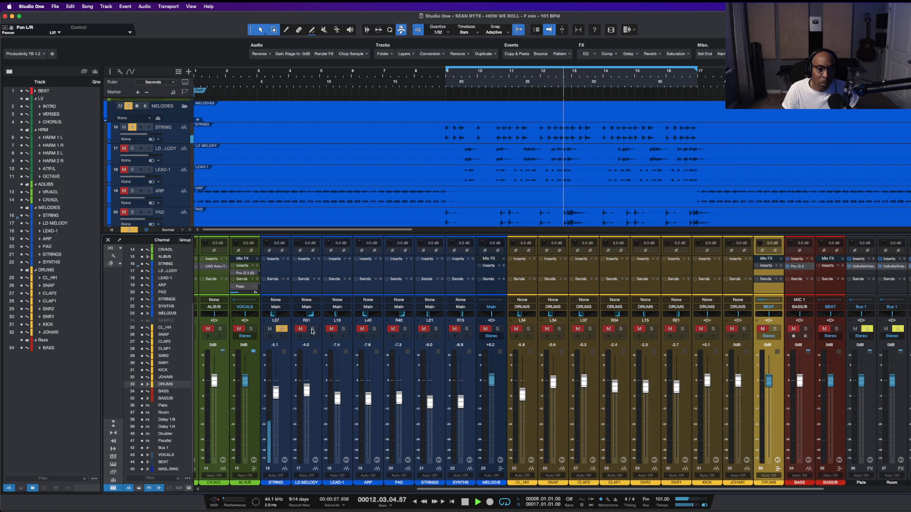
pyautogui.moveTo(315, 317); pyautogui.dragTo(314, 317)
pyautogui.click(343, 328)
pyautogui.moveTo(336, 315); pyautogui.dragTo(342, 315)
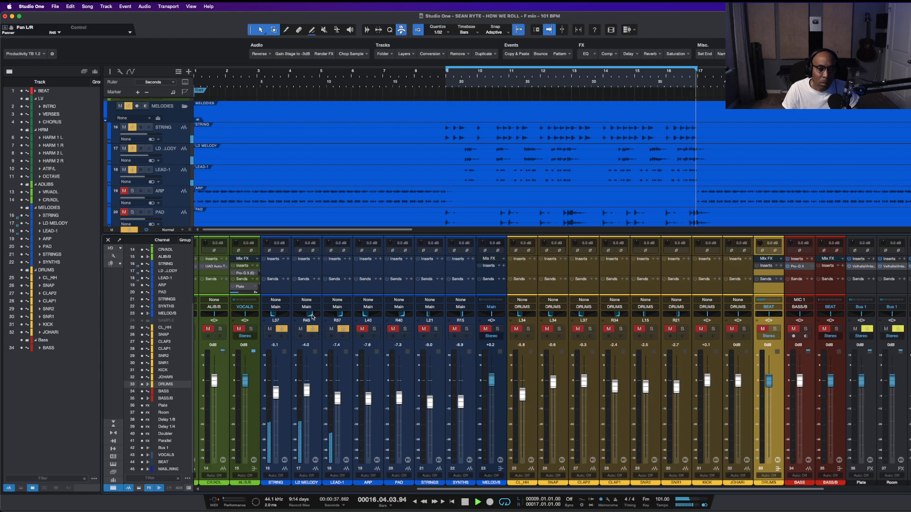
# - Add ARP and PAD to the soloed channels and pan them to L45 and R48
pyautogui.click(362, 329)
pyautogui.click(374, 329)
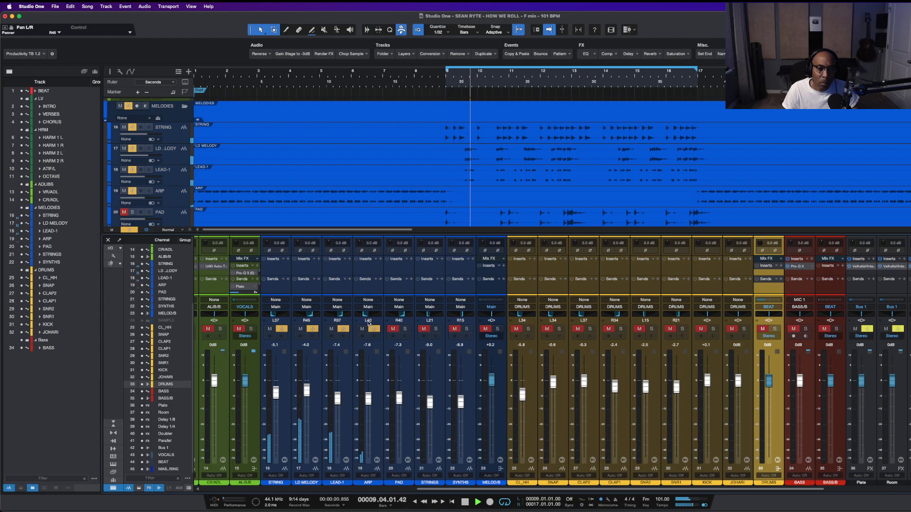
pyautogui.moveTo(364, 315); pyautogui.dragTo(405, 316)
pyautogui.click(393, 329)
pyautogui.click(405, 329)
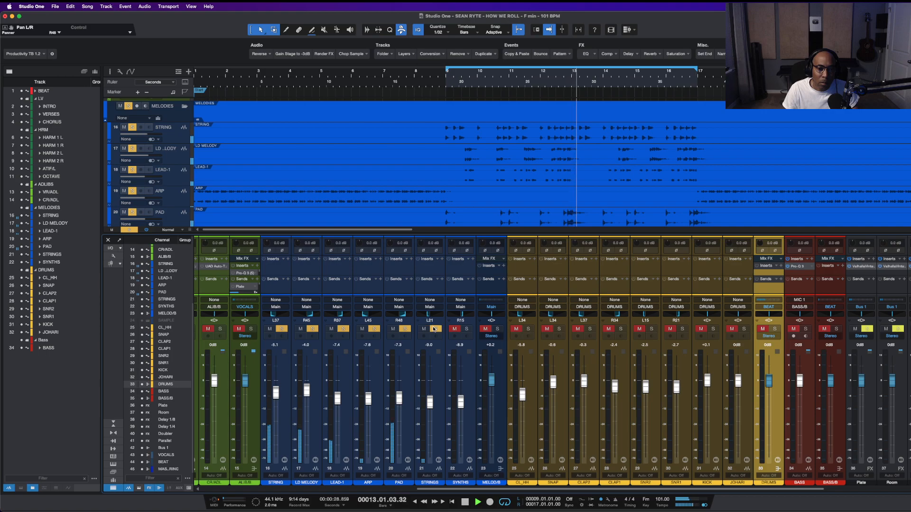
# - Pan STRINGS to L15, then solo SYNTHS and lower it to about -12.8 dB
pyautogui.moveTo(428, 315); pyautogui.dragTo(428, 314)
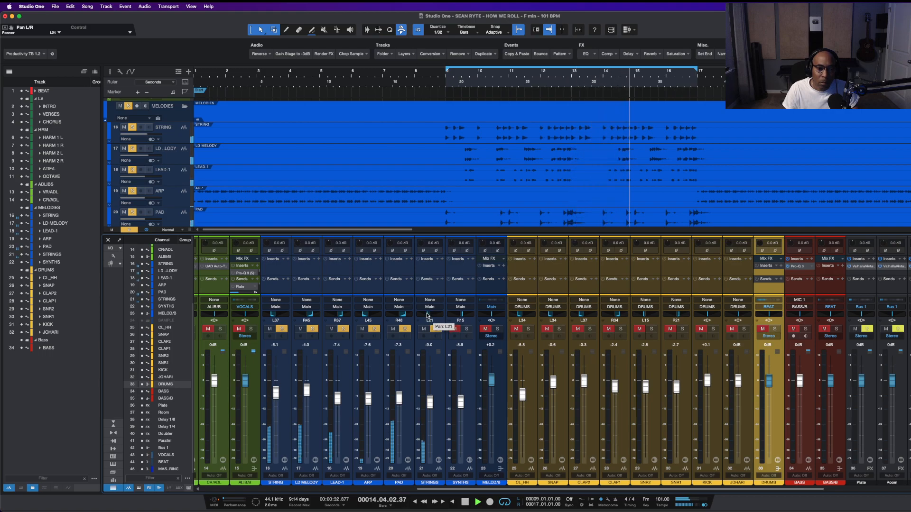
pyautogui.click(467, 329)
pyautogui.moveTo(462, 404); pyautogui.dragTo(462, 409)
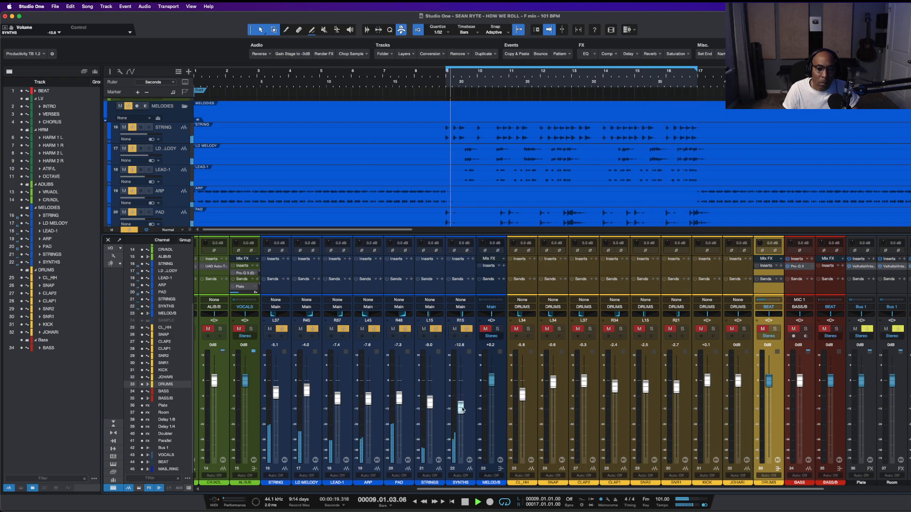
# - Route the channels from STRING through SYNTHS to the MELOD/B bus and check the routing by toggling the bus solo
pyautogui.click(497, 329)
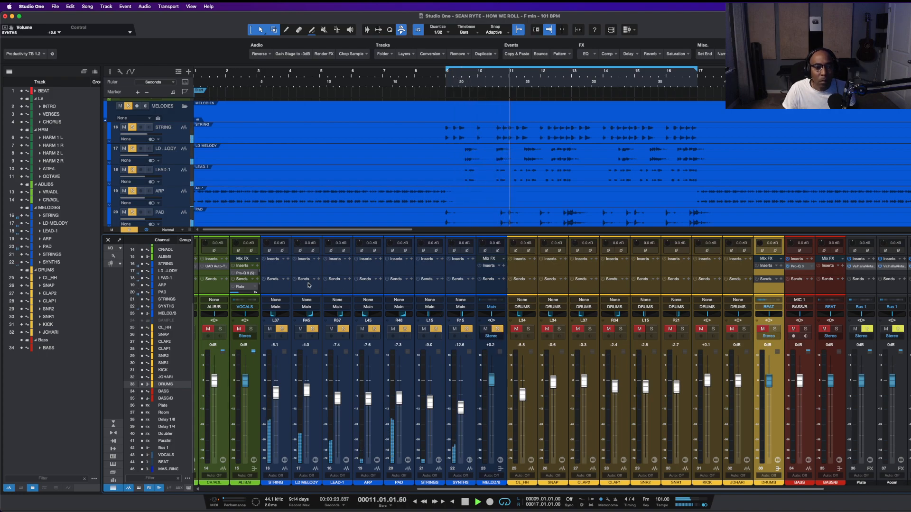
pyautogui.click(272, 287)
pyautogui.keyDown('shift'); pyautogui.click(446, 289); pyautogui.keyUp('shift')
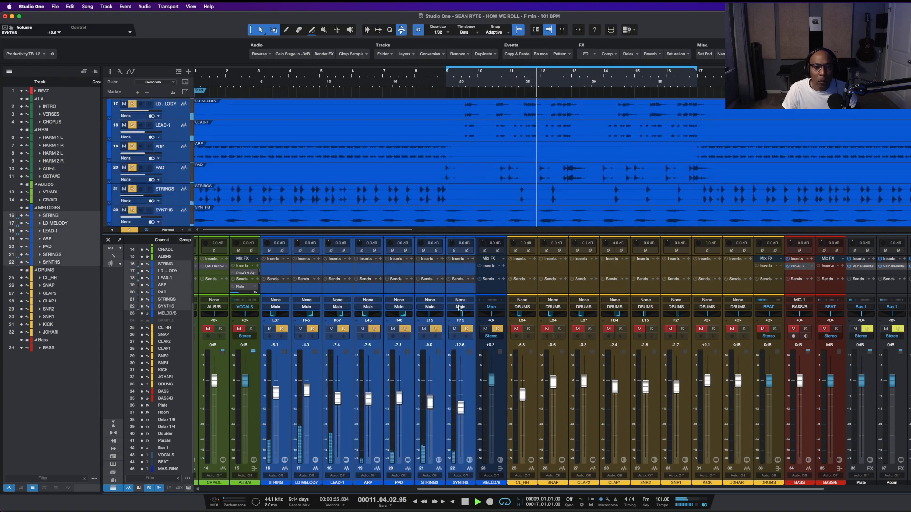
pyautogui.click(460, 307)
pyautogui.click(469, 345)
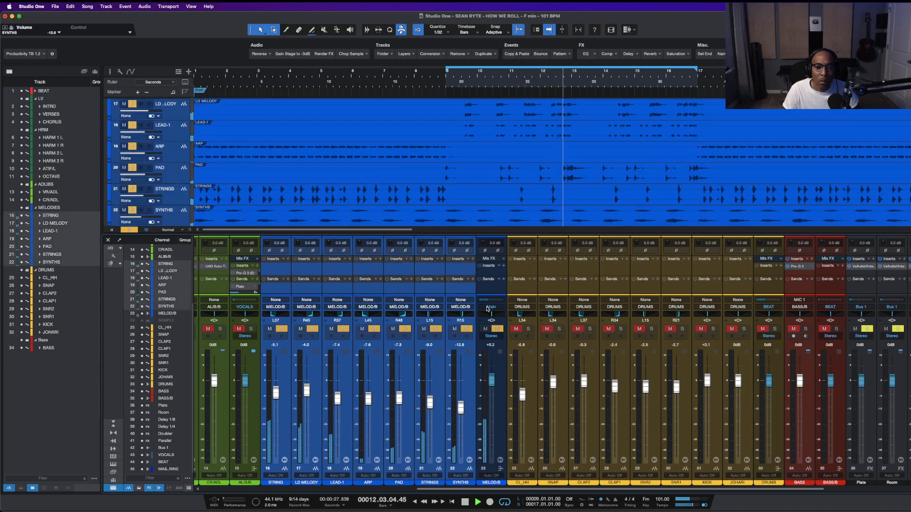
pyautogui.click(497, 329)
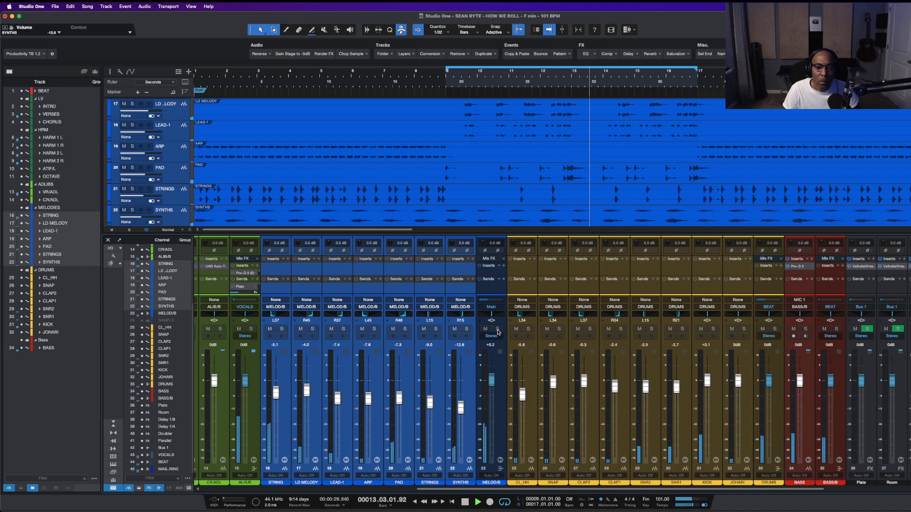
pyautogui.click(498, 329)
pyautogui.click(497, 330)
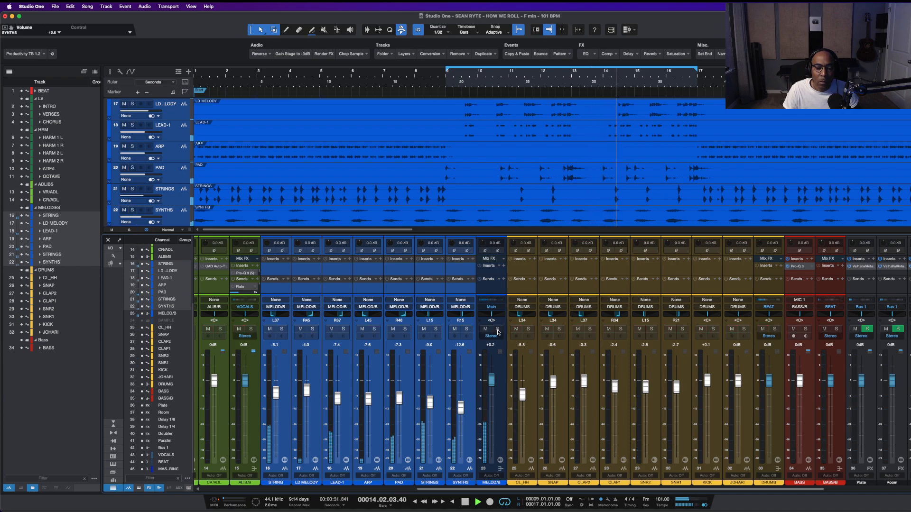
# - Insert the UAD API 2500 bus compressor on the MELOD/B bus
pyautogui.click(502, 265)
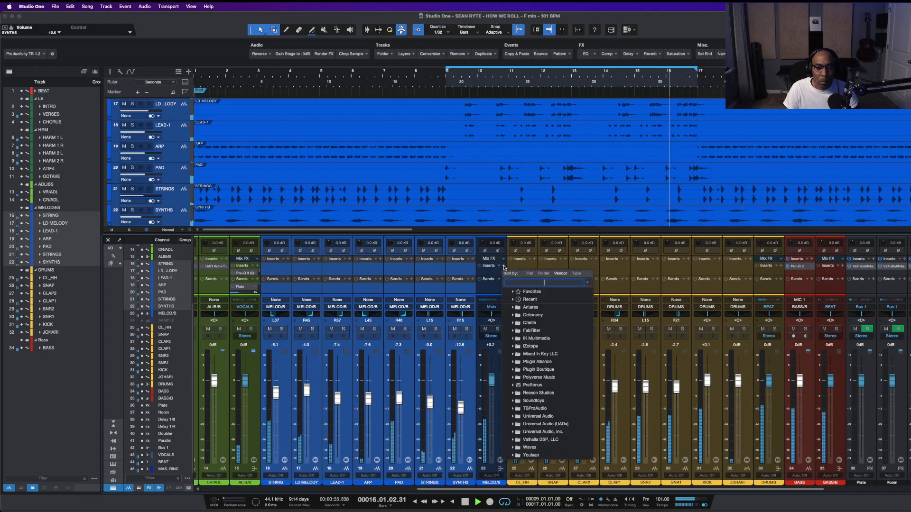
pyautogui.write('api')
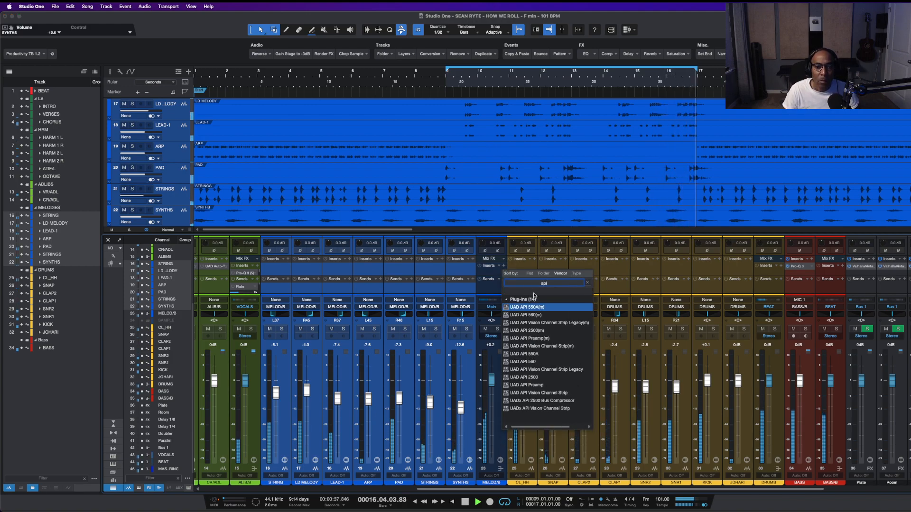
pyautogui.click(535, 379)
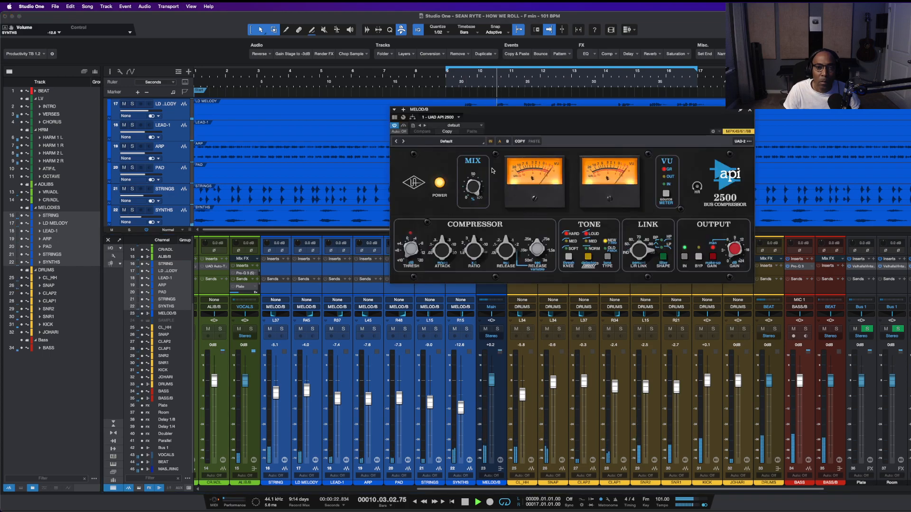
# - Load the Mix Bus - Push It preset in the API 2500, adjust the output gain, and close the plug-in window
pyautogui.click(446, 141)
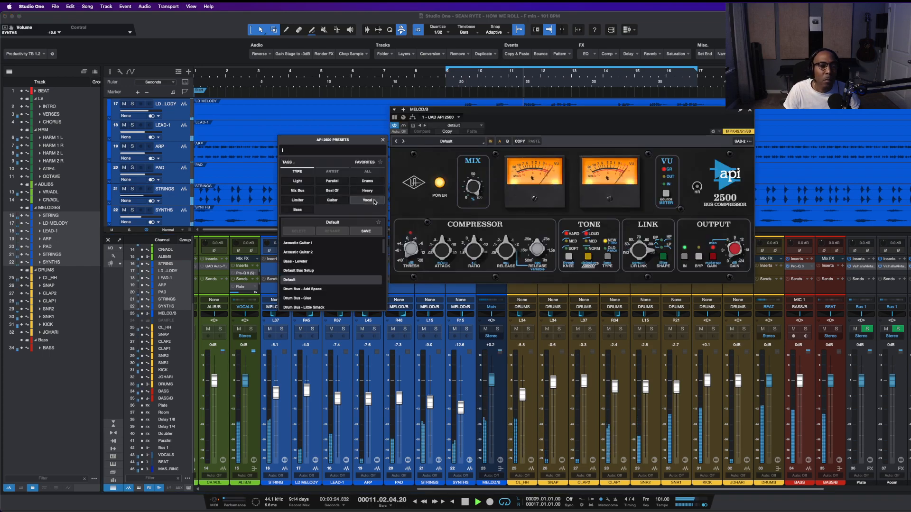
pyautogui.click(298, 190)
pyautogui.click(303, 273)
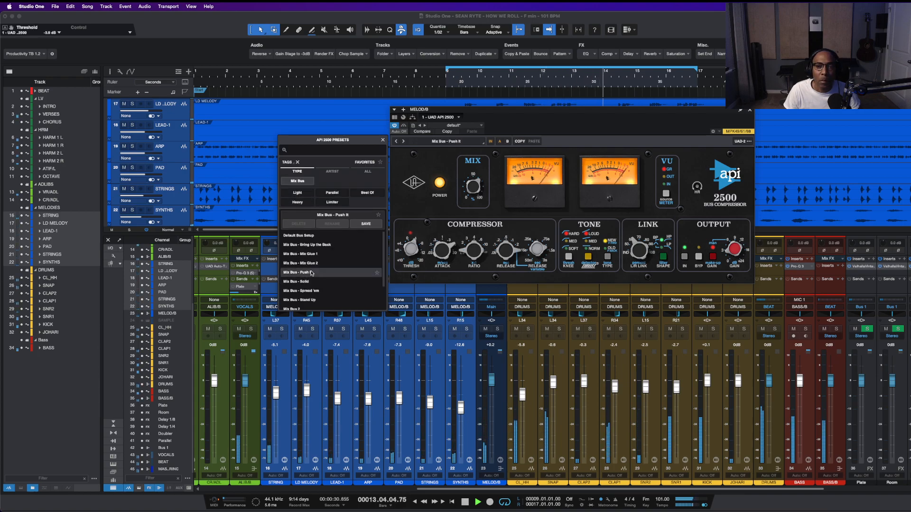
pyautogui.scroll(1, 743, 251)
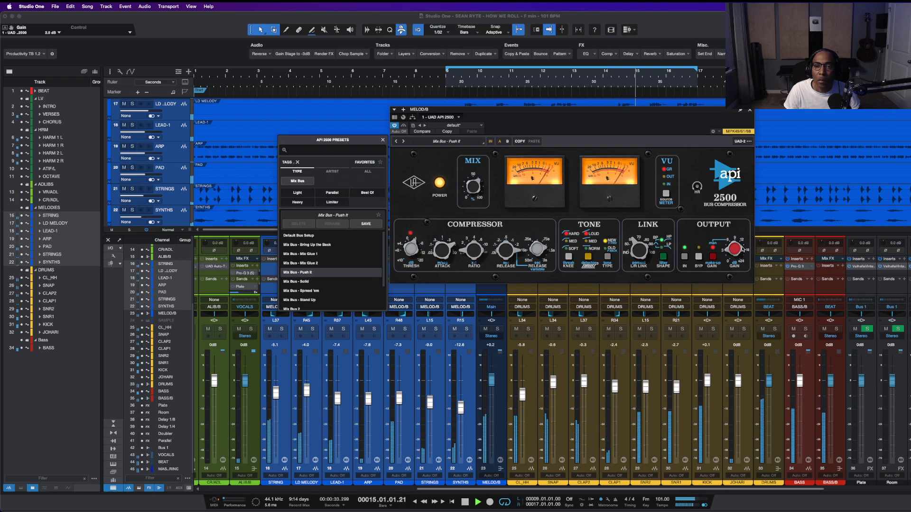
pyautogui.click(750, 110)
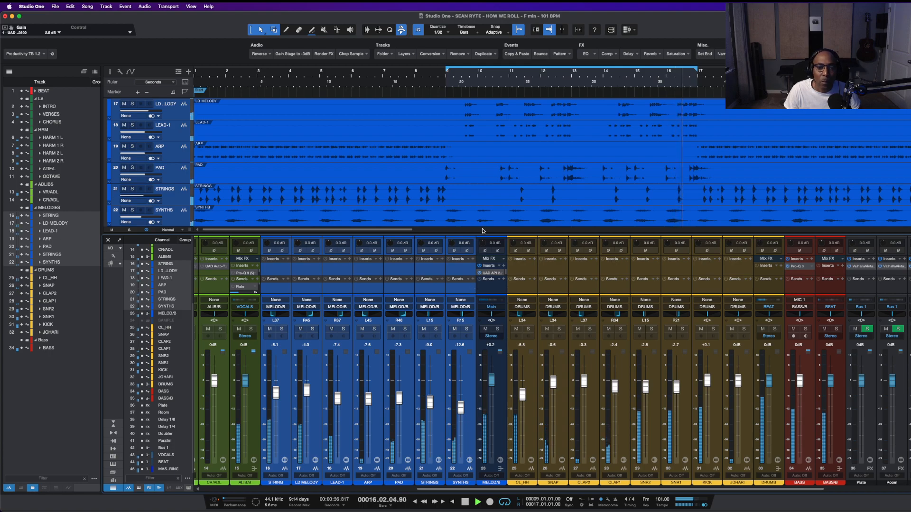
# - Shrink the mixer to give the arrangement more height, stop playback, and bring the DRUMS and Bass tracks into view
pyautogui.moveTo(483, 234); pyautogui.dragTo(485, 198)
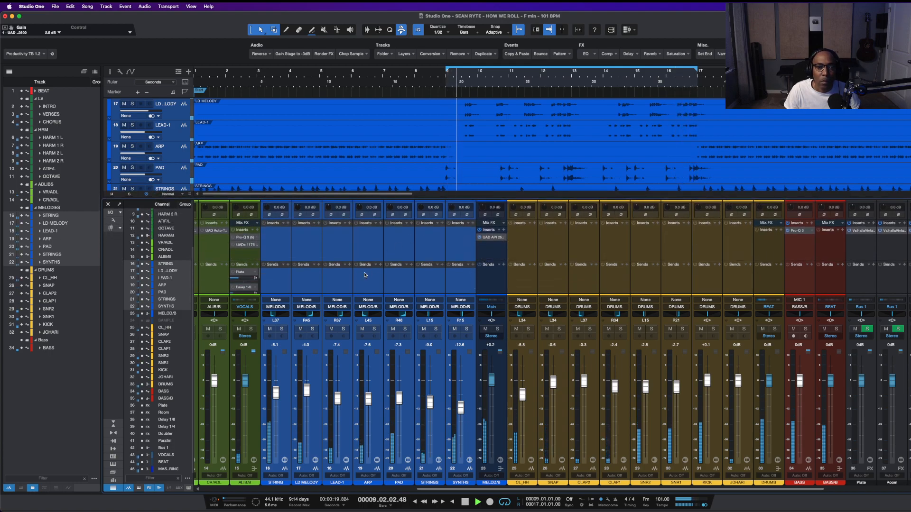
pyautogui.hscroll(-5, 324, 283)
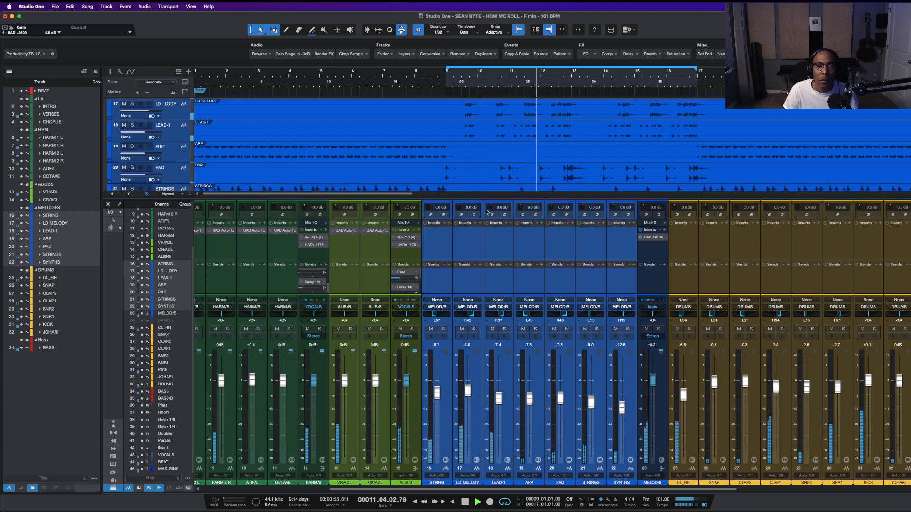
pyautogui.moveTo(486, 197); pyautogui.dragTo(484, 357)
pyautogui.press('space')
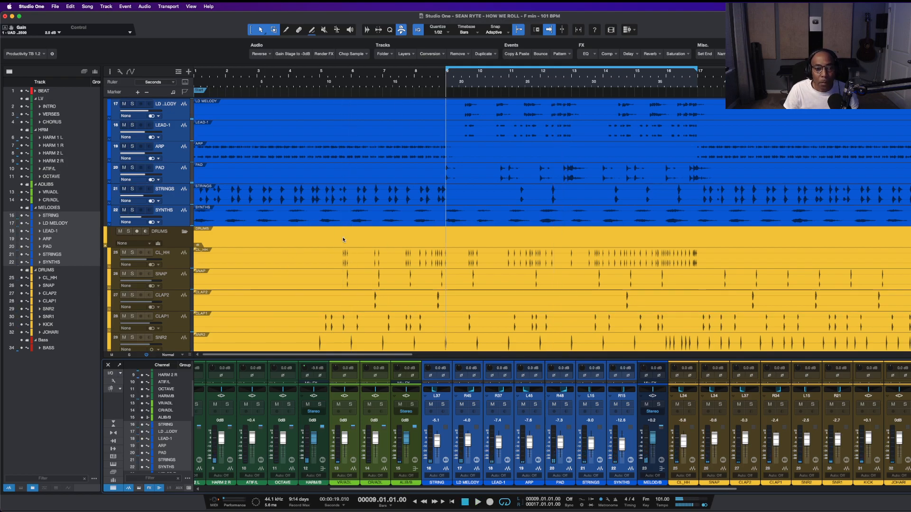
pyautogui.scroll(-5, 398, 258)
pyautogui.scroll(3, 398, 258)
pyautogui.scroll(-3, 397, 258)
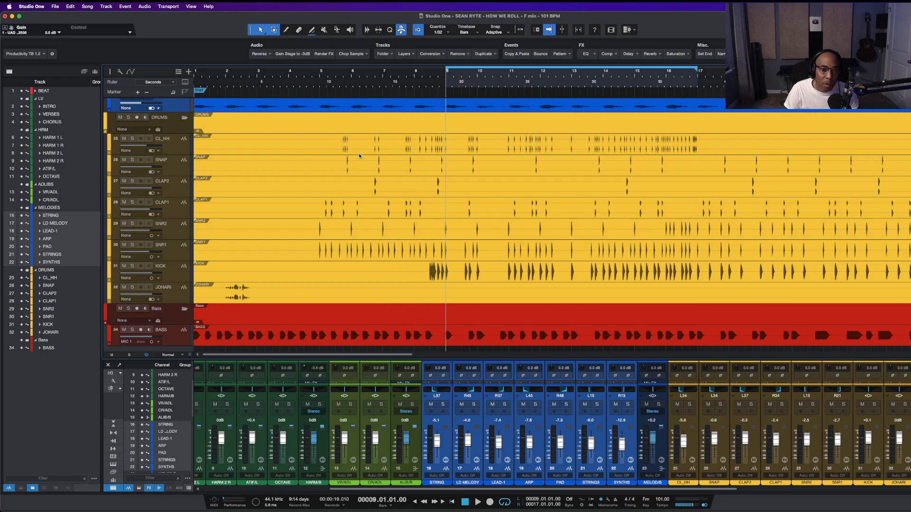
# - During playback, delete the silent lead-ins before the first hits on the CL_HH, SNAP, CLAP2 and CLAP1 tracks
pyautogui.press('space')
pyautogui.click(339, 139)
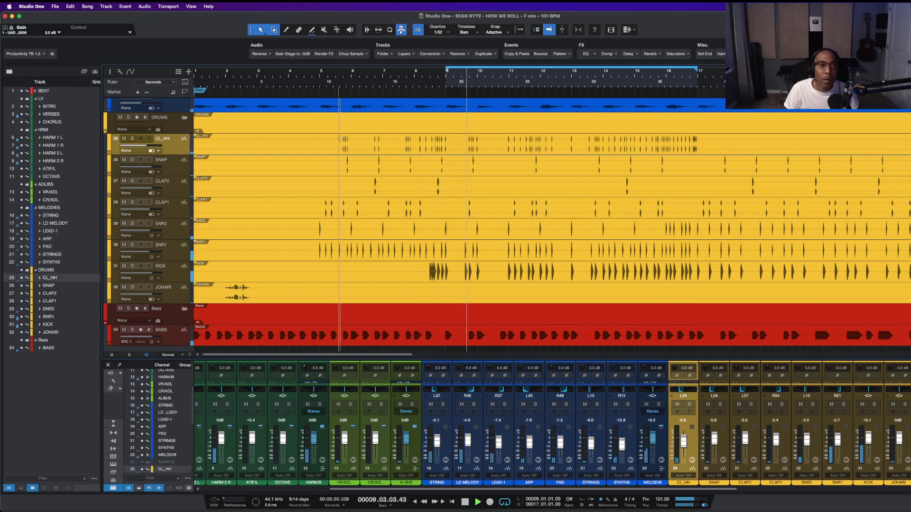
pyautogui.moveTo(340, 138); pyautogui.dragTo(191, 181)
pyautogui.press('Delete')
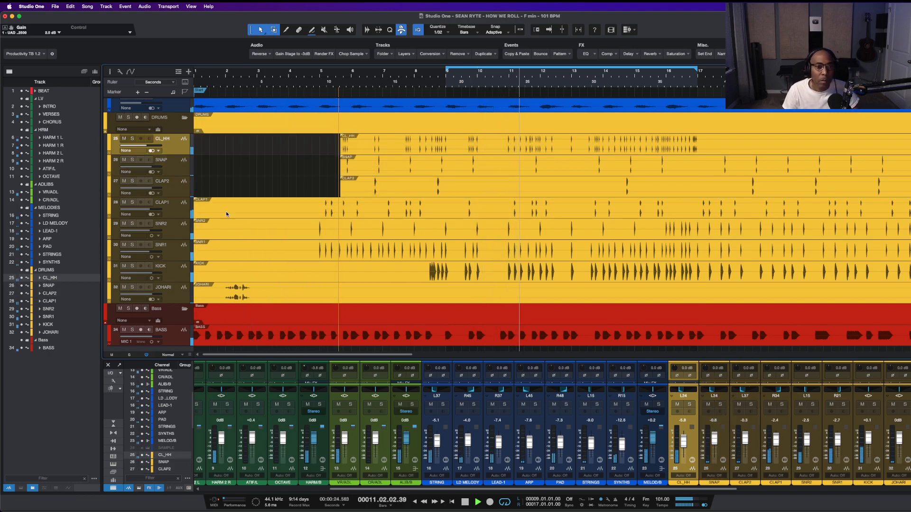
pyautogui.moveTo(322, 202); pyautogui.dragTo(192, 208)
pyautogui.press('Delete')
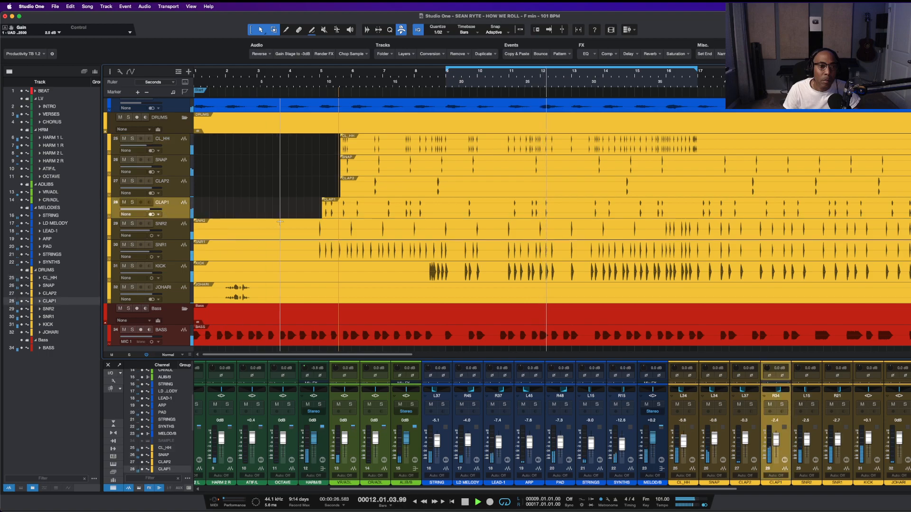
# - Remove the silence before the first hits on SNR2, SNR1 and KICK, and clear the silence around JOHARI's opening phrase
pyautogui.moveTo(316, 223); pyautogui.dragTo(189, 264)
pyautogui.press('Delete')
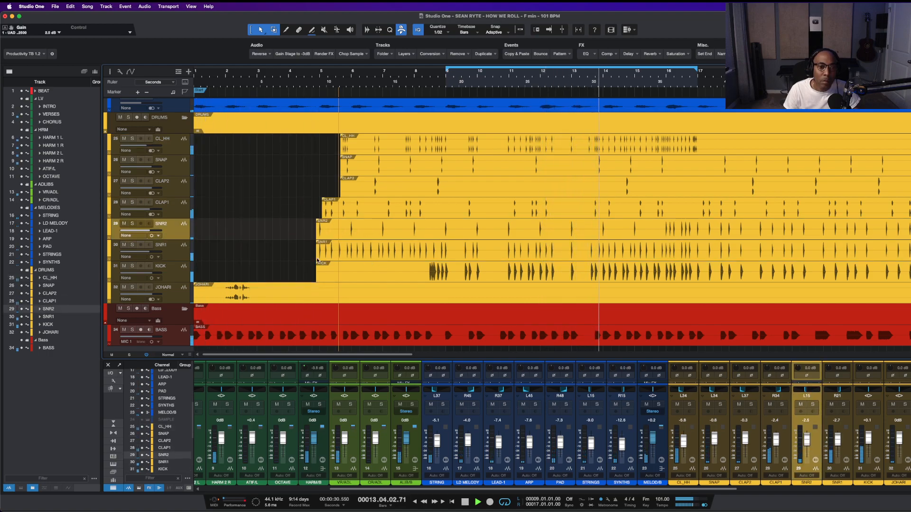
pyautogui.moveTo(315, 275); pyautogui.dragTo(421, 280)
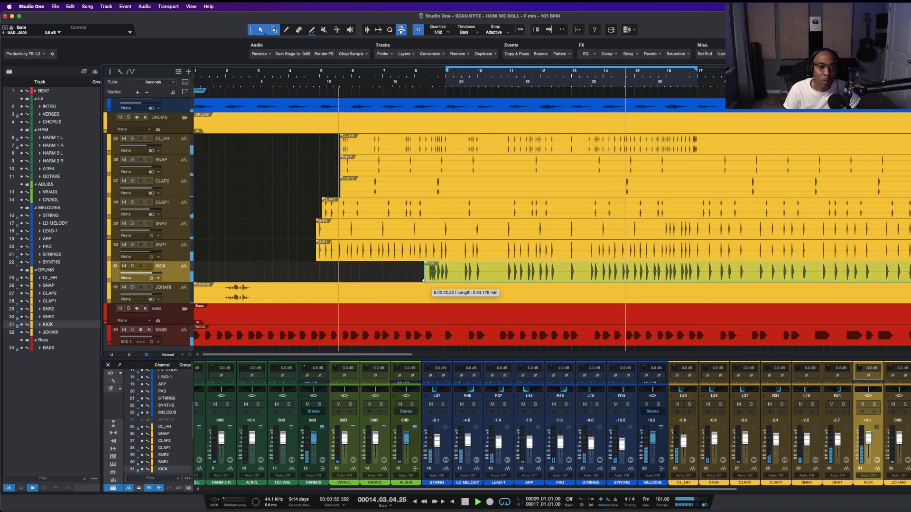
pyautogui.moveTo(262, 290); pyautogui.dragTo(794, 289)
pyautogui.press('Delete')
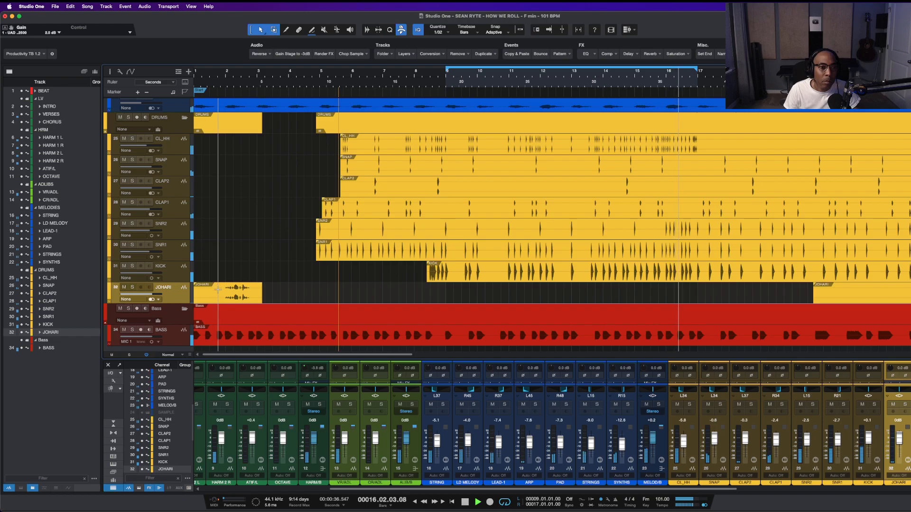
# - Delete the silent section of the CL_HH track from bar 17 until its hits resume at bar 25
pyautogui.scroll(4, 300, 208)
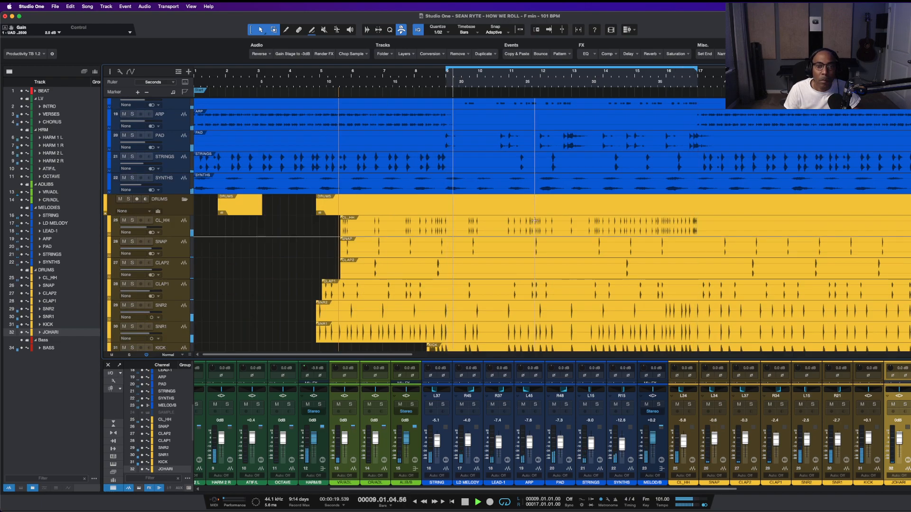
pyautogui.moveTo(700, 221); pyautogui.dragTo(909, 227)
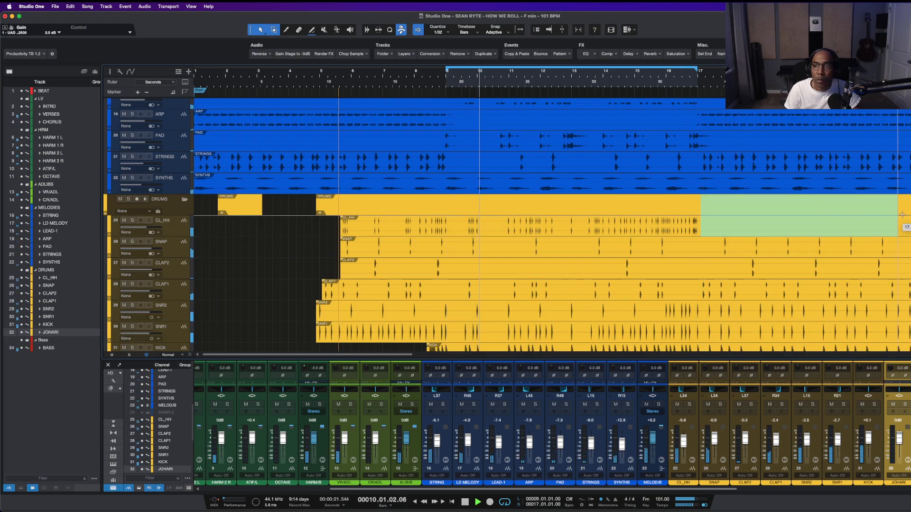
pyautogui.press('Delete')
# - Delete the silent stretches between the isolated CLAP2 hits before bar 19 and after its hit near bar 23
pyautogui.moveTo(881, 269); pyautogui.dragTo(908, 269)
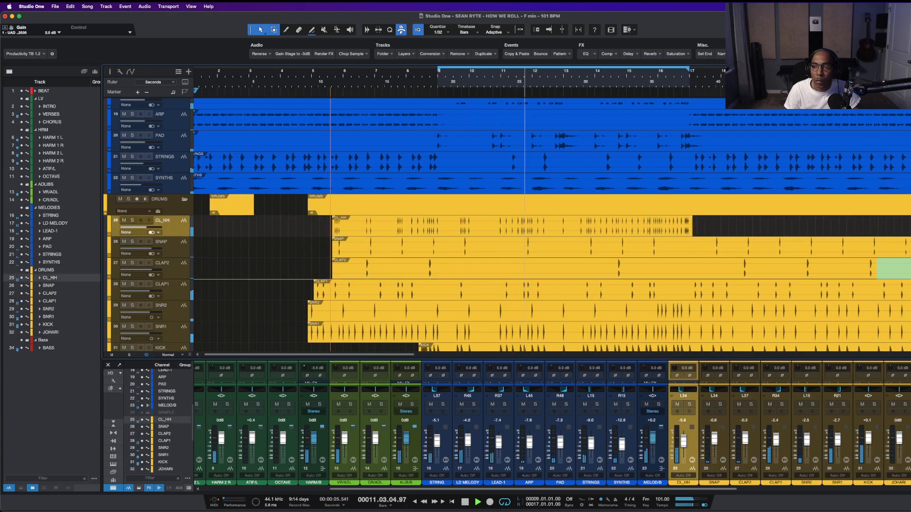
pyautogui.press('Delete')
pyautogui.moveTo(624, 267); pyautogui.dragTo(741, 267)
pyautogui.press('Delete')
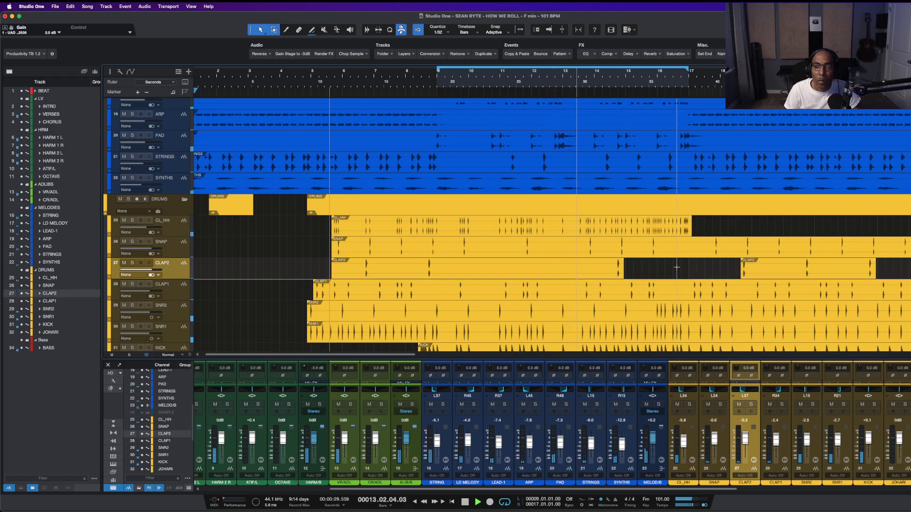
pyautogui.moveTo(616, 266); pyautogui.dragTo(331, 270)
pyautogui.press('Delete')
pyautogui.press('Delete')
pyautogui.press('Delete')
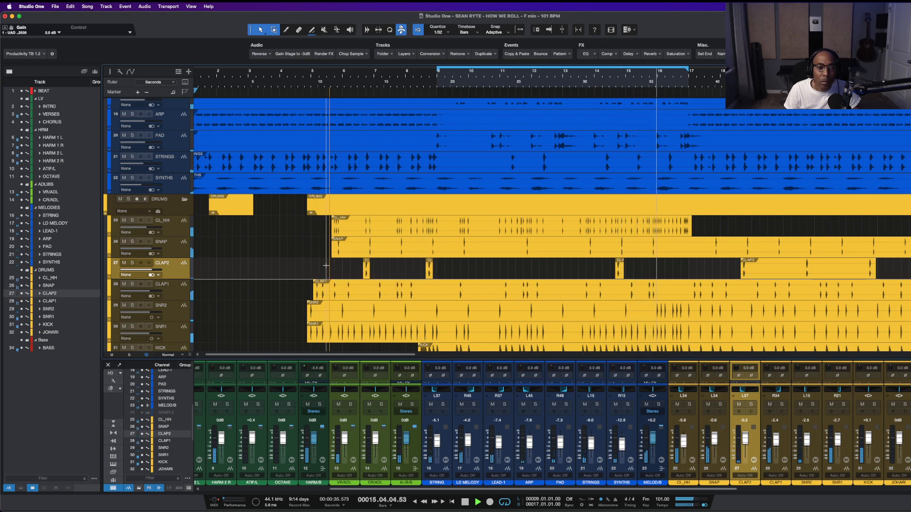
# - Stop playback and delete the silent gap on the SNAP track between bars 16 and 17
pyautogui.press('space')
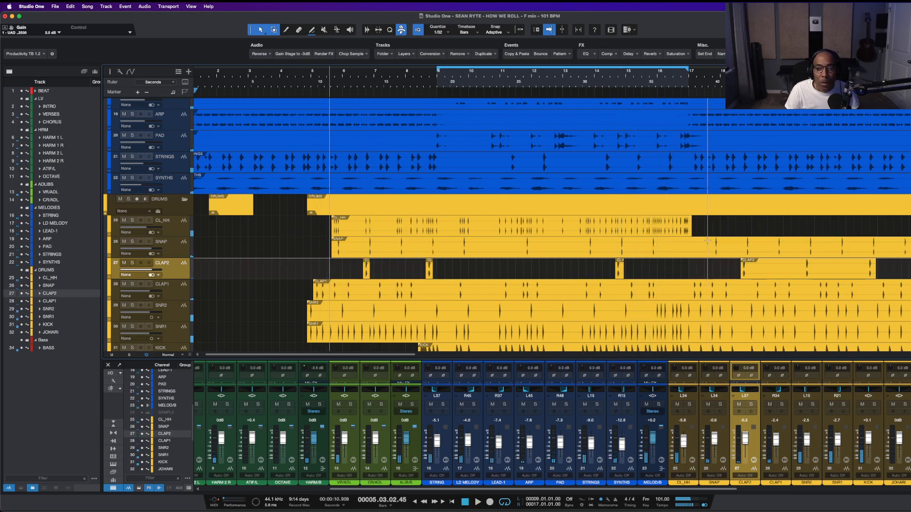
pyautogui.moveTo(712, 245); pyautogui.dragTo(665, 246)
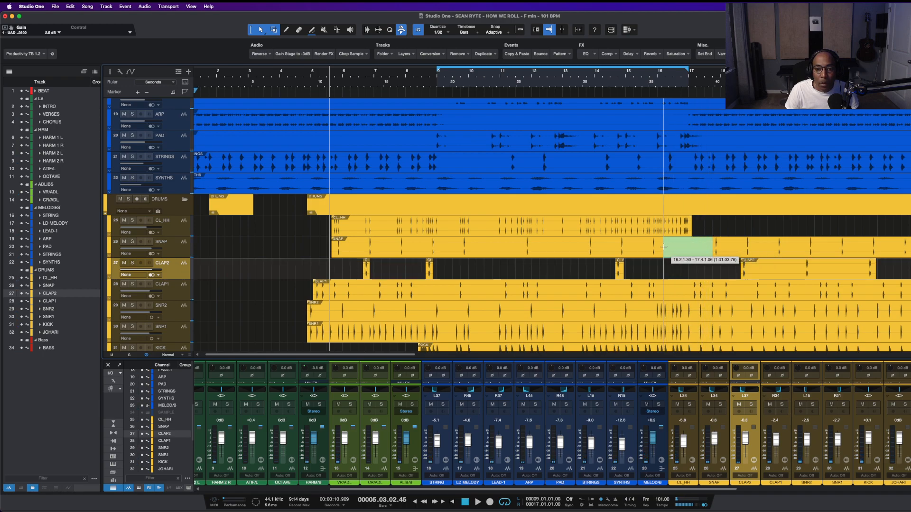
pyautogui.press('Delete')
pyautogui.hscroll(5, 609, 267)
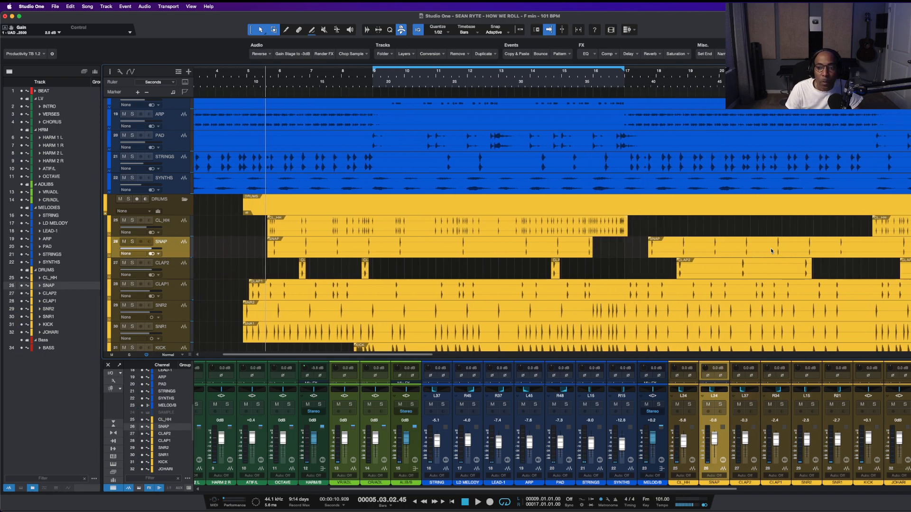
# - Delete the remaining silence between the CLAP2 hits from bar 19 to bar 23
pyautogui.moveTo(590, 265); pyautogui.dragTo(706, 269)
pyautogui.press('Delete')
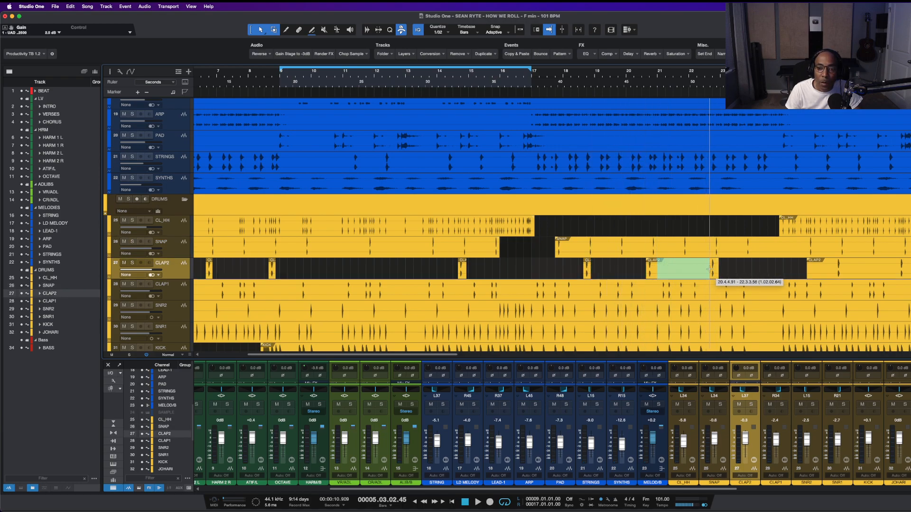
pyautogui.press('Delete')
# - Clear the silent gap just before bar 25 on the CLAP1, SNR2, SNR1 and KICK tracks
pyautogui.moveTo(749, 288); pyautogui.dragTo(775, 328)
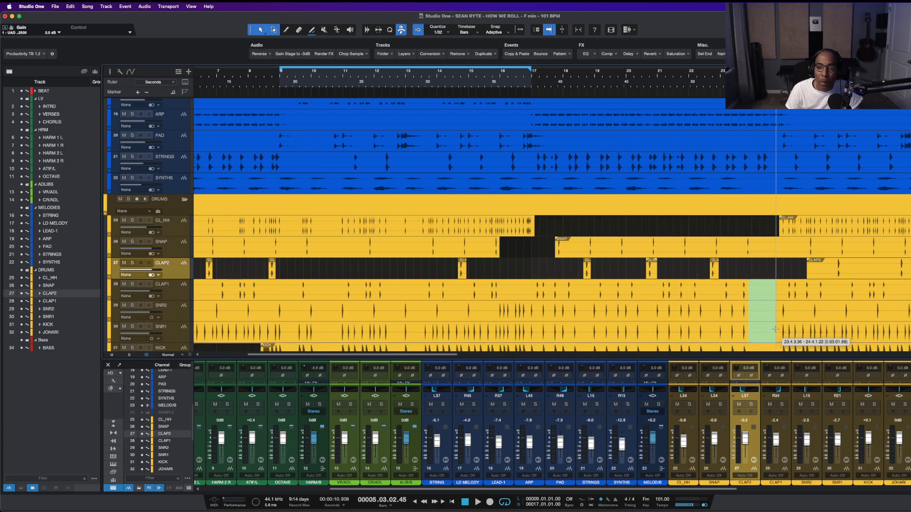
pyautogui.press('Delete')
pyautogui.scroll(-4, 765, 288)
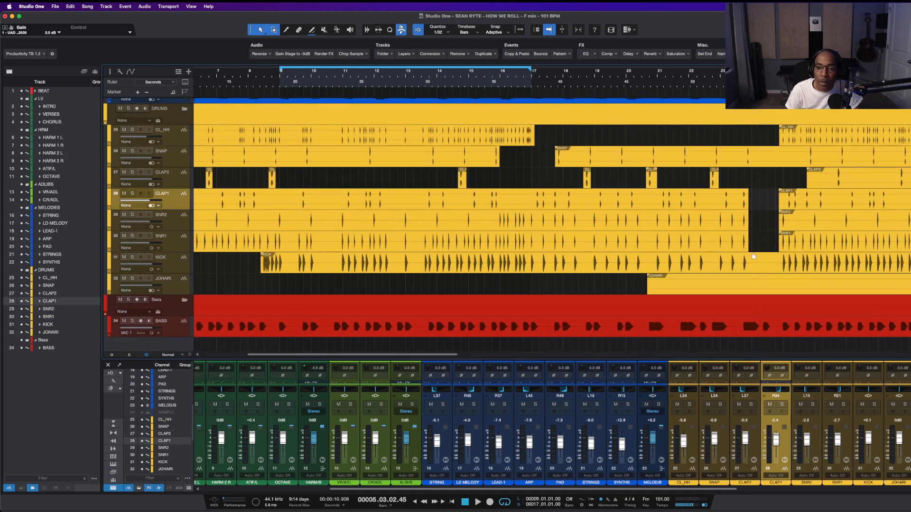
pyautogui.moveTo(748, 256); pyautogui.dragTo(778, 266)
pyautogui.press('Delete')
pyautogui.hscroll(5, 798, 231)
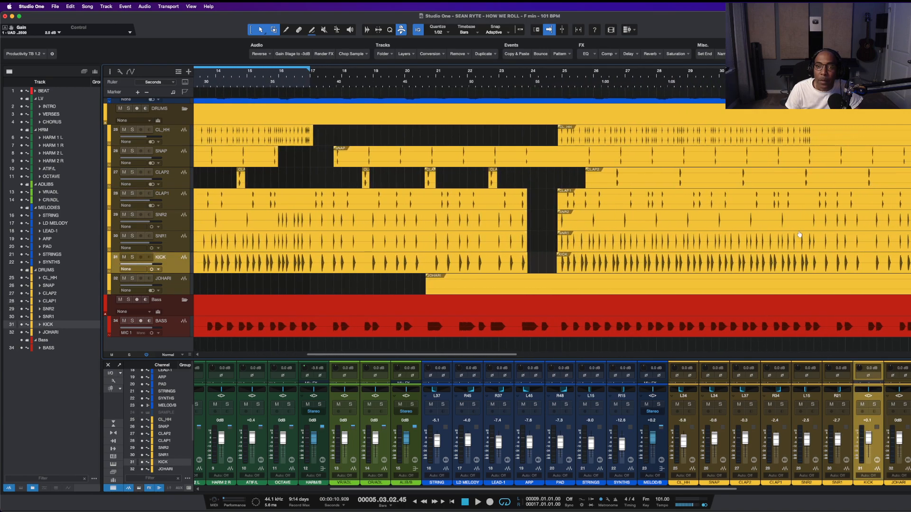
# - Delete the silence before the SNAP and CLAP2 hits resume around bar 26, undoing and redoing the CLAP2 cut
pyautogui.moveTo(527, 154); pyautogui.dragTo(583, 174)
pyautogui.press('Delete')
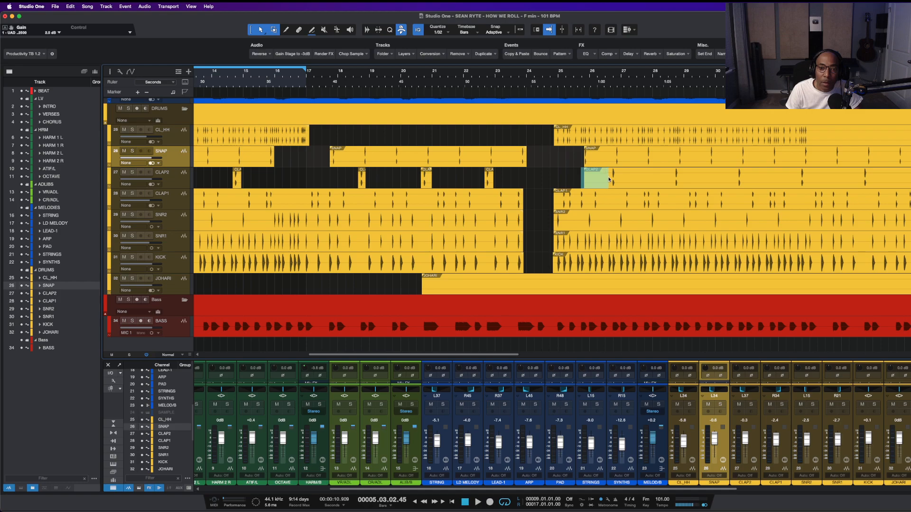
pyautogui.press('Delete')
pyautogui.press('super+z')
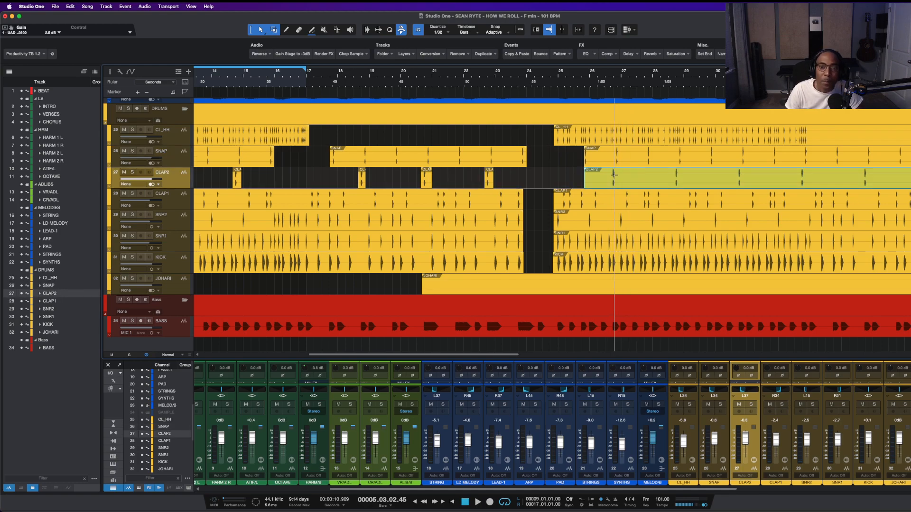
pyautogui.moveTo(609, 176); pyautogui.dragTo(568, 179)
pyautogui.press('Delete')
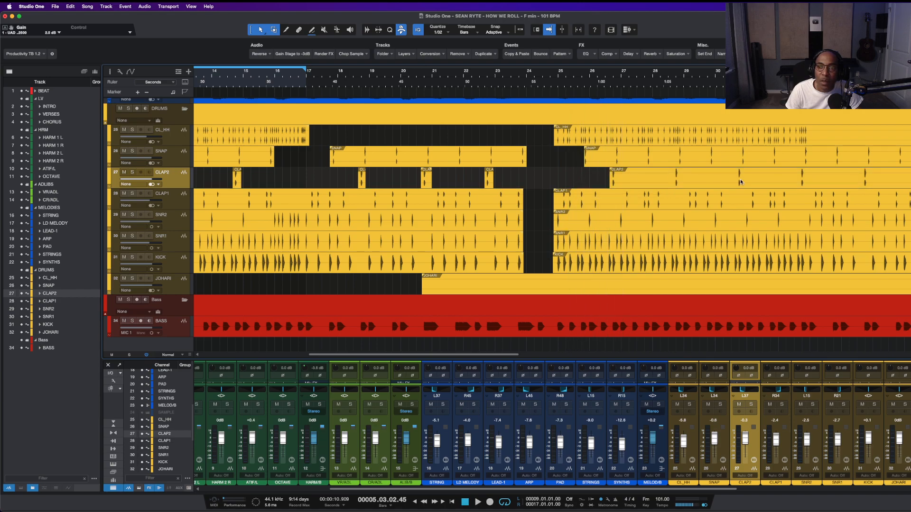
# - Delete the silence on the JOHARI track leading up to its phrase at bar 41
pyautogui.hscroll(5, 750, 187)
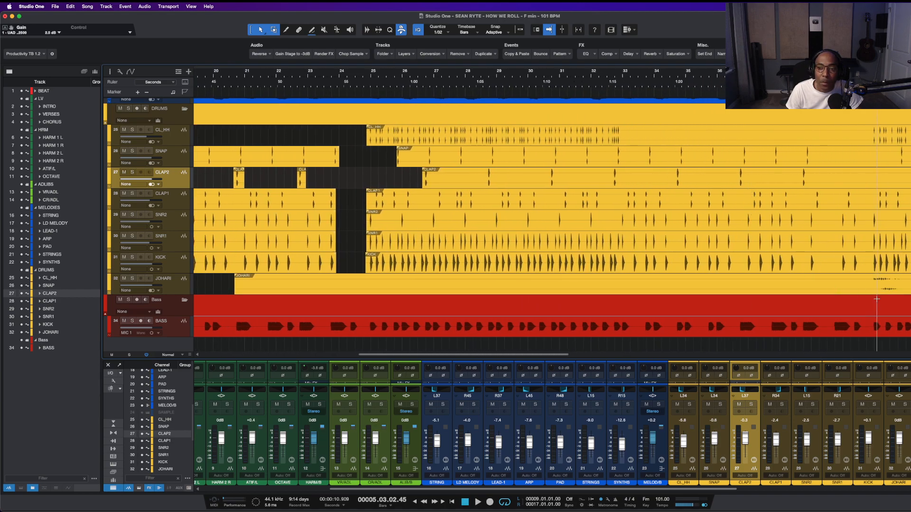
pyautogui.moveTo(866, 283); pyautogui.dragTo(234, 284)
pyautogui.press('Delete')
pyautogui.hscroll(8, 688, 253)
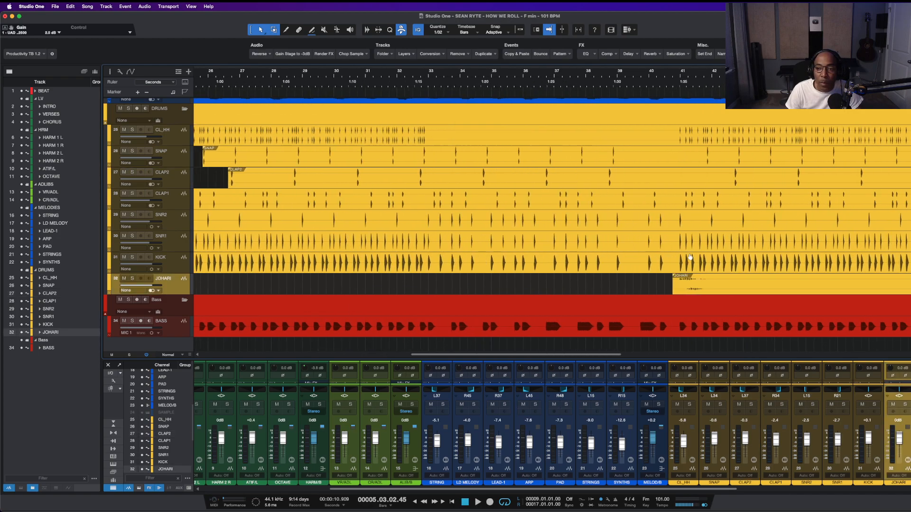
# - Delete the silence on JOHARI from bar 42 to its final phrase near bar 65, and the silence after that phrase
pyautogui.moveTo(600, 284); pyautogui.dragTo(910, 284)
pyautogui.press('Delete')
pyautogui.hscroll(5, 891, 280)
pyautogui.hscroll(2, 891, 280)
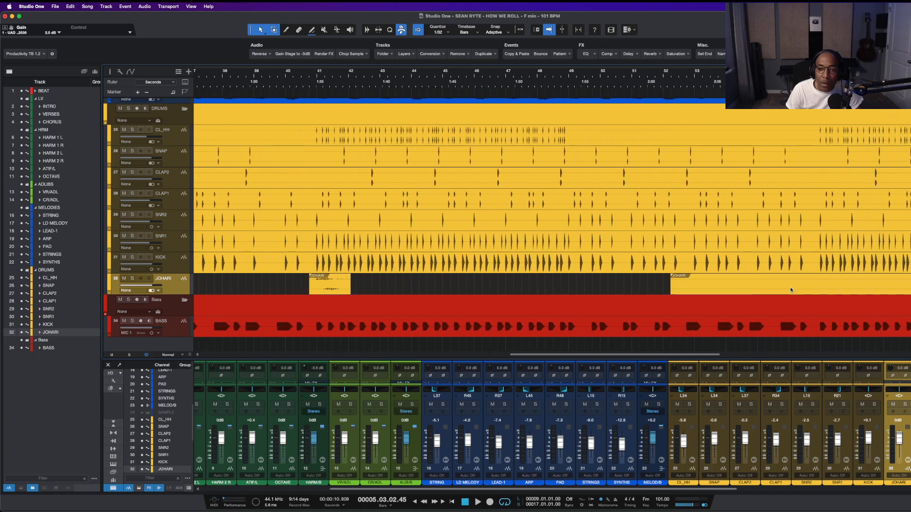
pyautogui.moveTo(658, 284); pyautogui.dragTo(910, 284)
pyautogui.press('Delete')
pyautogui.hscroll(8, 877, 282)
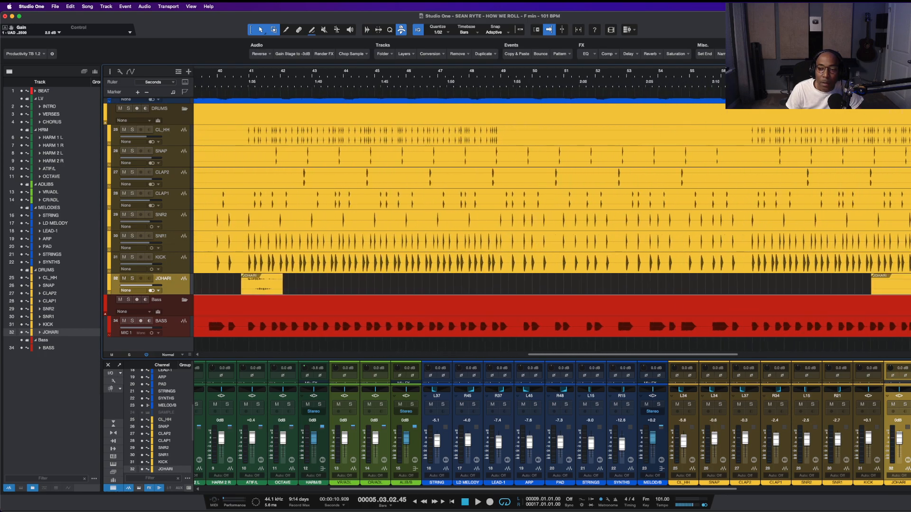
pyautogui.moveTo(799, 280)
pyautogui.mouseDown()
pyautogui.moveTo(677, 281)
pyautogui.moveTo(807, 284)
pyautogui.mouseUp()
pyautogui.press('Delete')
pyautogui.hscroll(6, 759, 280)
pyautogui.press('Delete')
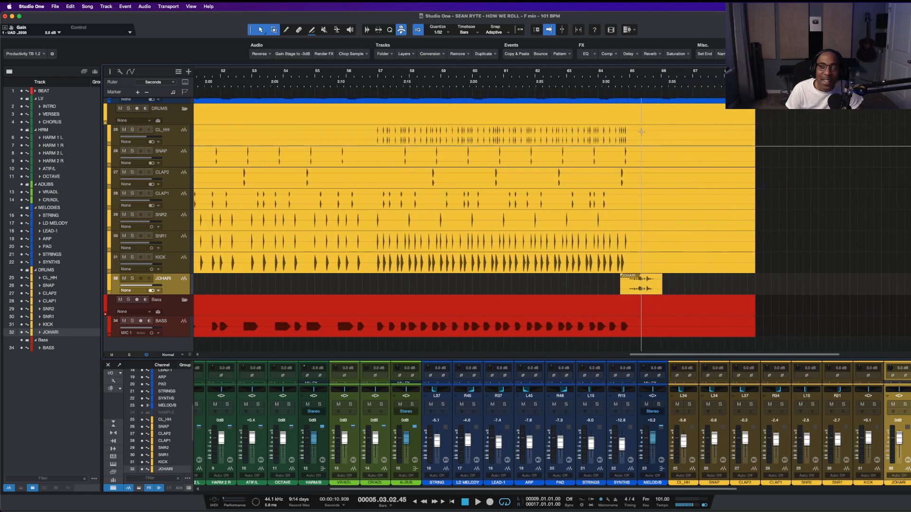
# - Remove the silent tails after the final hits on all drum tracks from CL_HH through KICK
pyautogui.moveTo(631, 134); pyautogui.dragTo(797, 204)
pyautogui.press('Delete')
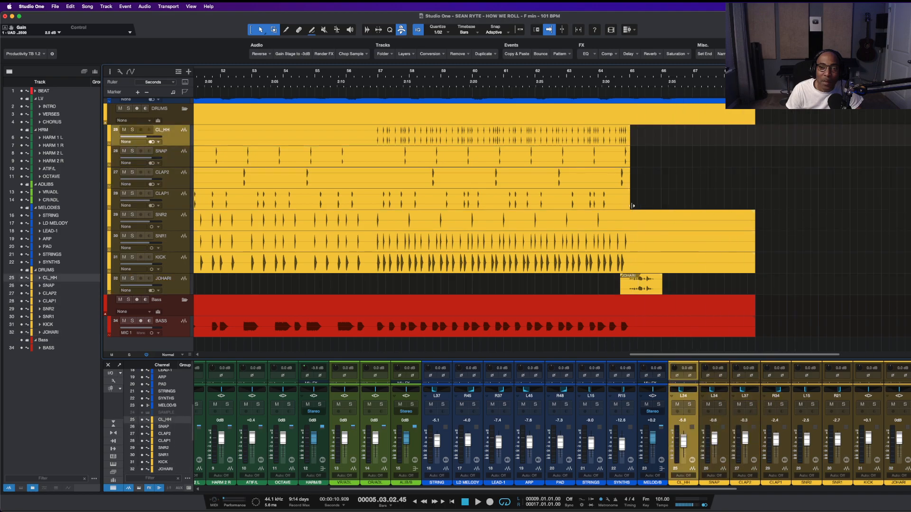
pyautogui.press('Delete')
pyautogui.moveTo(610, 196); pyautogui.dragTo(766, 263)
pyautogui.press('Delete')
pyautogui.press('Delete')
# - Delete the silent section of the CL_HH track between bars 49 and 57
pyautogui.hscroll(-10, 772, 250)
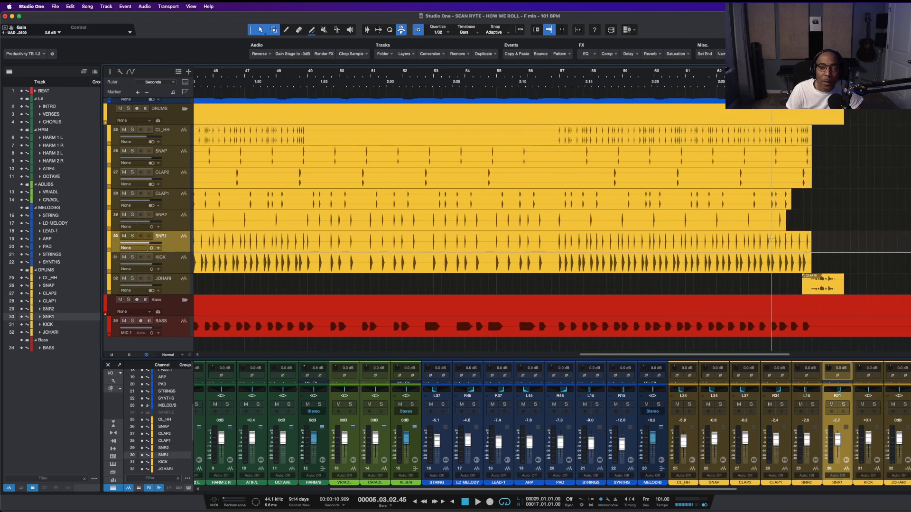
pyautogui.scroll(3, 721, 188)
pyautogui.moveTo(673, 209); pyautogui.dragTo(426, 219)
pyautogui.press('Delete')
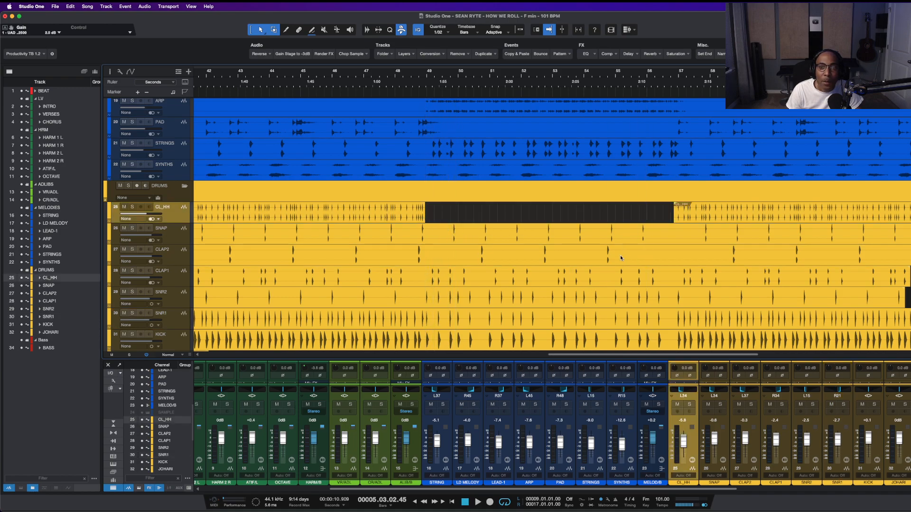
# - Delete the silent stretches between the CLAP2 hits from about bar 55 to bar 63
pyautogui.moveTo(612, 253); pyautogui.dragTo(852, 255)
pyautogui.press('Delete')
pyautogui.press('Delete')
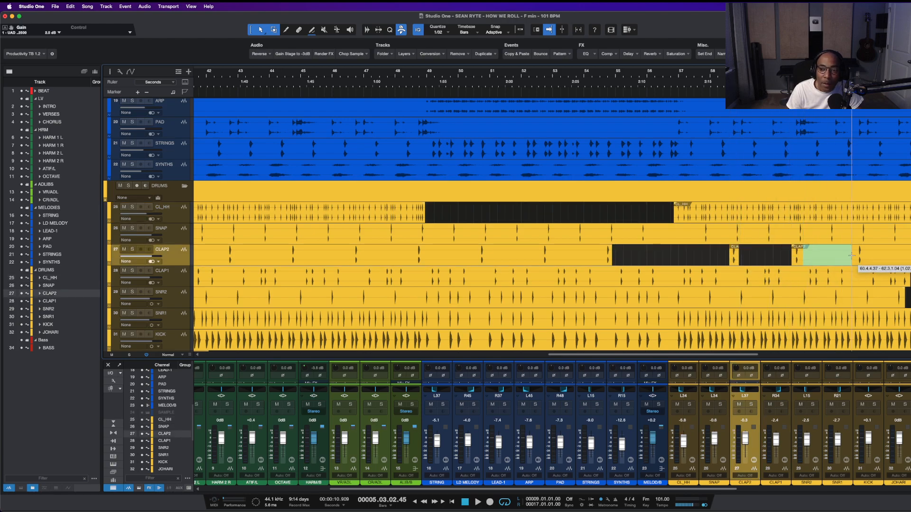
pyautogui.press('Delete')
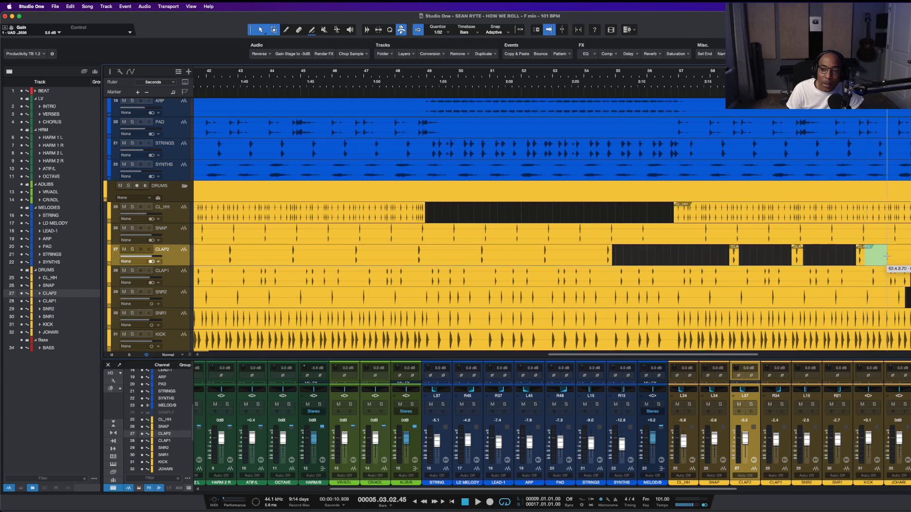
# - Delete the silent section of the CL_HH track between bars 33 and 41
pyautogui.hscroll(-10, 589, 244)
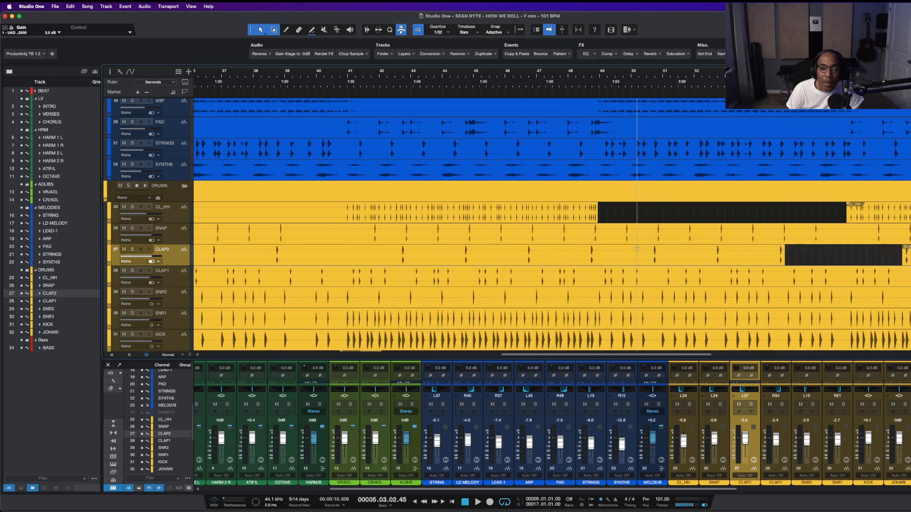
pyautogui.hscroll(-2, 590, 243)
pyautogui.moveTo(580, 208); pyautogui.dragTo(330, 215)
pyautogui.press('Delete')
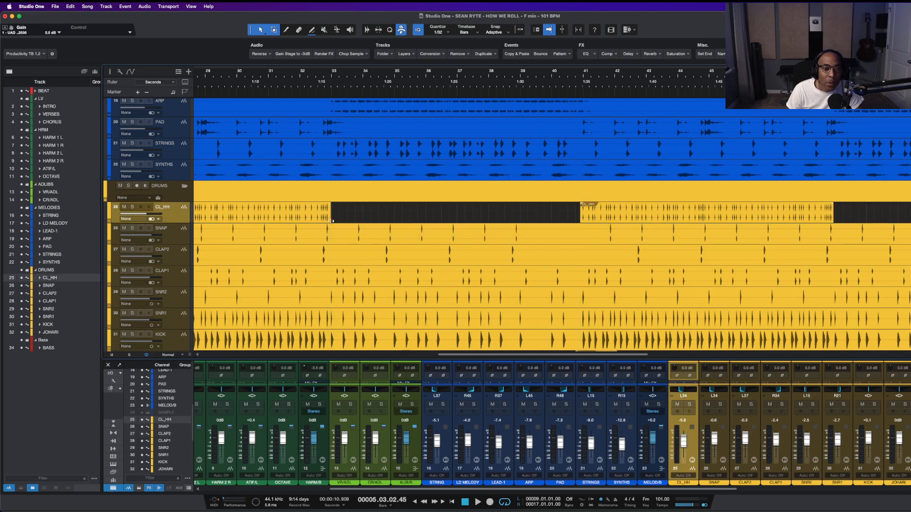
# - Delete the silent gap on the CLAP2 track from about bar 39 to its hit in bar 42
pyautogui.moveTo(519, 249); pyautogui.dragTo(634, 259)
pyautogui.press('Delete')
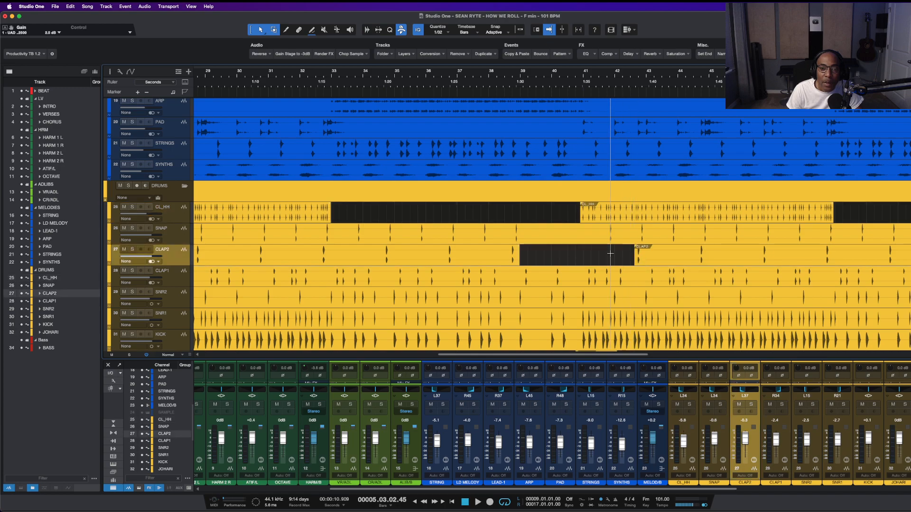
pyautogui.hscroll(-10, 599, 257)
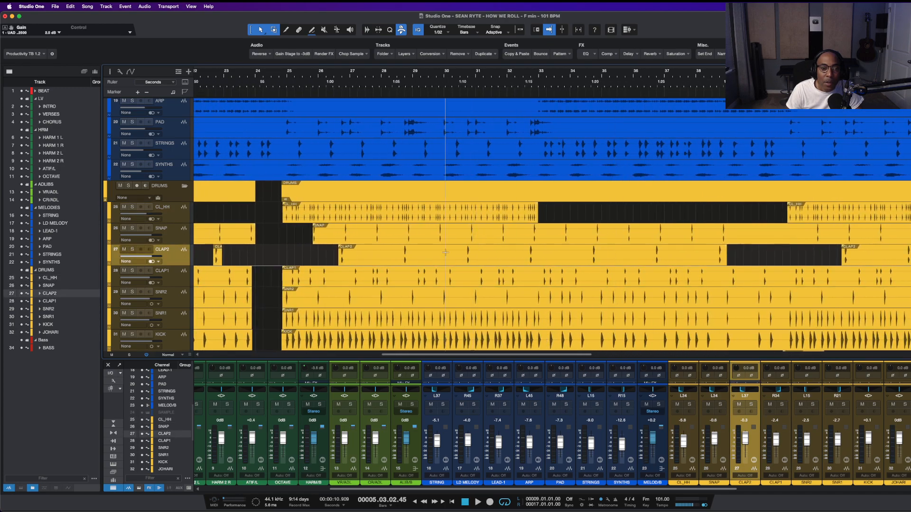
# - Delete the silent gap on the CLAP2 track from about bar 27 to its hit in bar 28
pyautogui.moveTo(401, 248); pyautogui.dragTo(348, 254)
pyautogui.press('Delete')
# - Delete the silent openings of the STRING, LD MELODY, LEAD-1 and PAD tracks up to their first notes around bar 9
pyautogui.hscroll(-15, 354, 265)
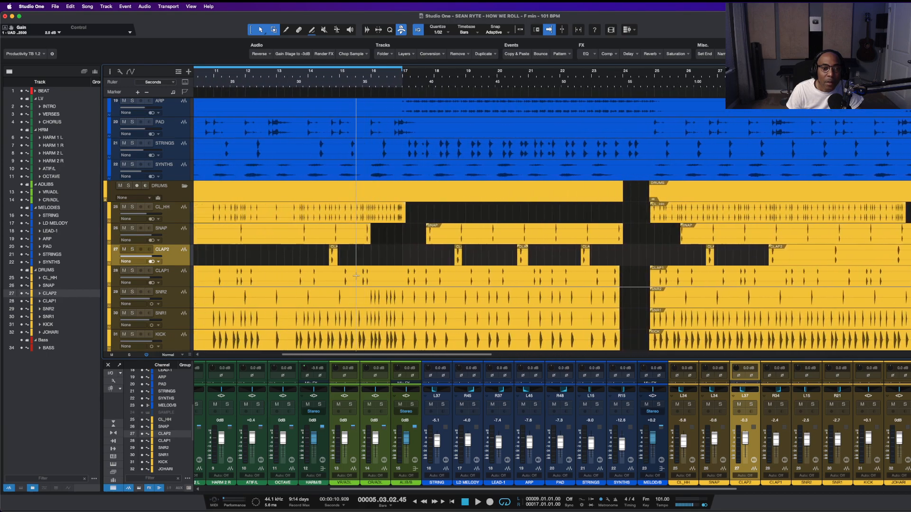
pyautogui.hscroll(-9, 357, 275)
pyautogui.scroll(5, 367, 271)
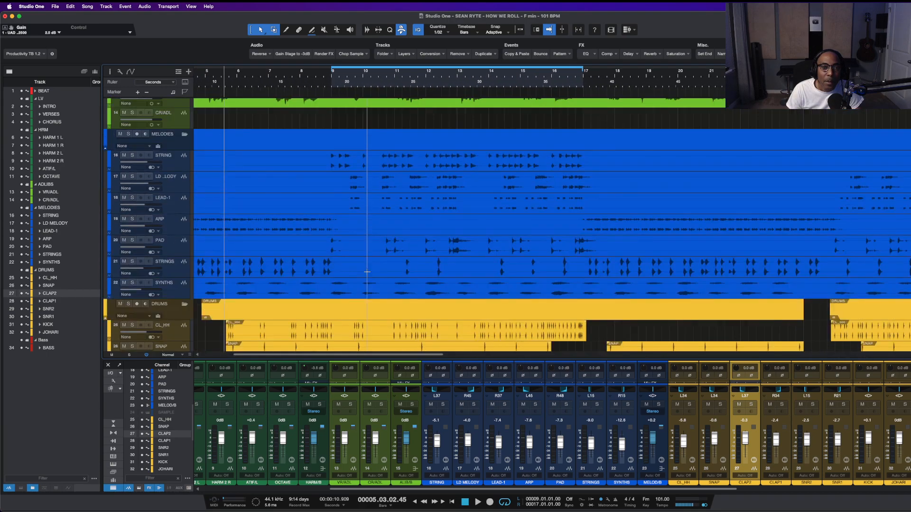
pyautogui.hscroll(-5, 367, 272)
pyautogui.moveTo(417, 159); pyautogui.dragTo(155, 189)
pyautogui.press('Delete')
pyautogui.moveTo(458, 205); pyautogui.dragTo(192, 207)
pyautogui.press('Delete')
pyautogui.moveTo(445, 244); pyautogui.dragTo(194, 244)
pyautogui.press('Delete')
# - Delete the ARP track's silent section between bars 9 and 17 and the STRINGS track's silent gaps between bars 9 and 14
pyautogui.moveTo(454, 223); pyautogui.dragTo(692, 229)
pyautogui.press('Delete')
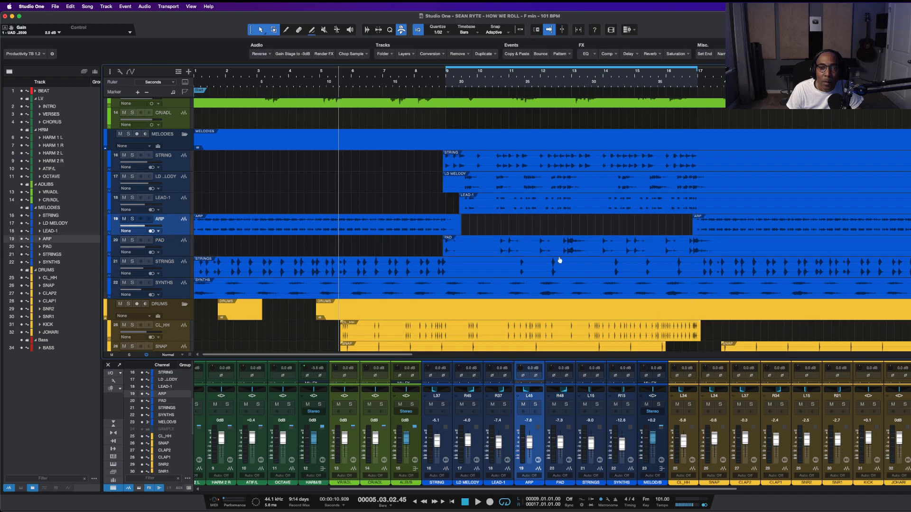
pyautogui.moveTo(451, 267); pyautogui.dragTo(610, 269)
pyautogui.press('Delete')
pyautogui.press('Delete')
# - Delete the silent sections of the STRING, LD MELODY, LEAD-1 and PAD tracks between bars 17 and 25
pyautogui.hscroll(5, 538, 157)
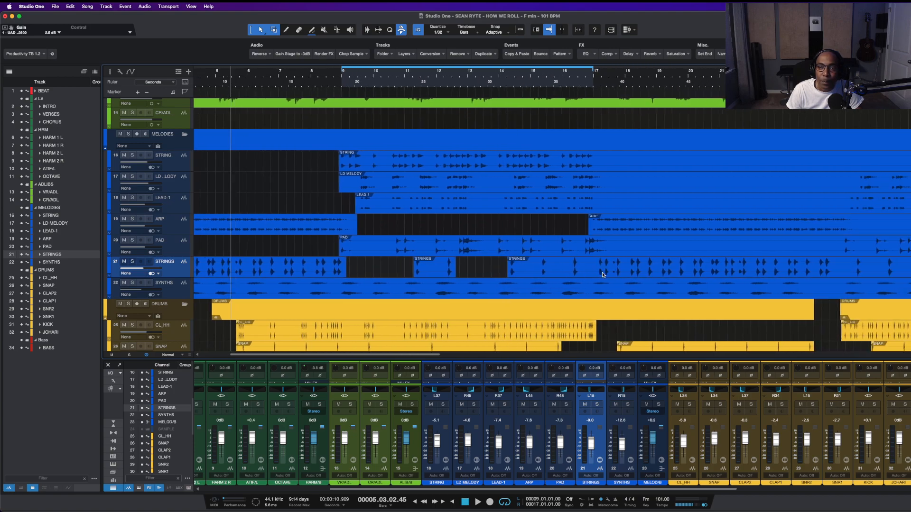
pyautogui.moveTo(546, 158); pyautogui.dragTo(785, 197)
pyautogui.press('Delete')
pyautogui.hscroll(7, 785, 196)
pyautogui.moveTo(344, 244); pyautogui.dragTo(565, 244)
pyautogui.press('Delete')
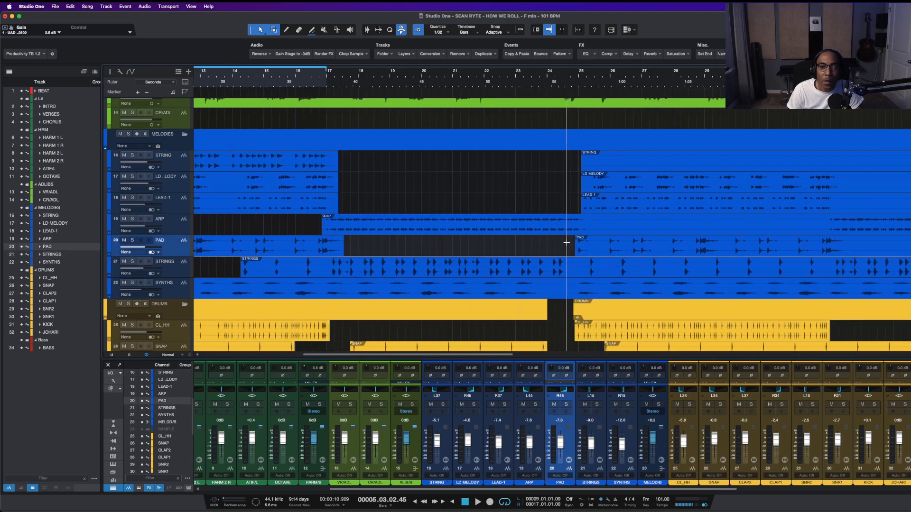
# - Delete the silent section of the ARP track between bars 25 and 33
pyautogui.hscroll(5, 413, 219)
pyautogui.moveTo(413, 219); pyautogui.dragTo(649, 217)
pyautogui.press('Delete')
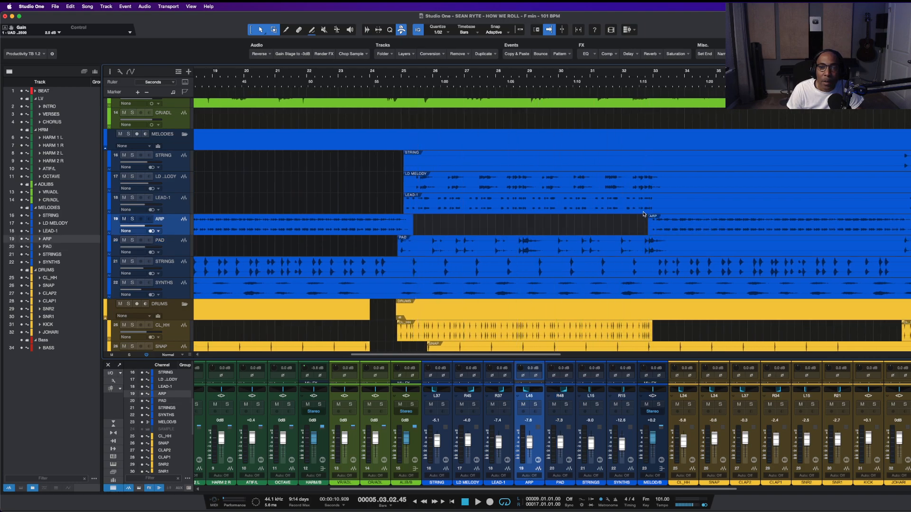
# - Delete the silent sections of the LD MELODY, LEAD-1 and PAD tracks between bars 33 and 41
pyautogui.hscroll(3, 662, 220)
pyautogui.moveTo(578, 181); pyautogui.dragTo(819, 205)
pyautogui.press('Delete')
pyautogui.moveTo(584, 247); pyautogui.dragTo(813, 243)
pyautogui.press('Delete')
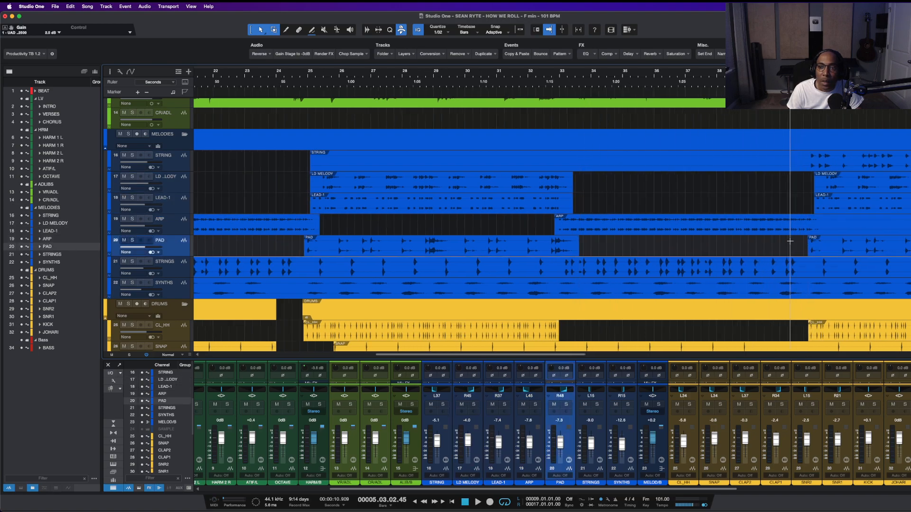
# - Delete the silent section of the ARP track between bars 41 and 49
pyautogui.hscroll(5, 759, 233)
pyautogui.moveTo(658, 227); pyautogui.dragTo(890, 225)
pyautogui.press('Delete')
# - Delete the silent sections of the STRING, LD MELODY, LEAD-1 and PAD tracks between bars 49 and 57
pyautogui.hscroll(4, 871, 199)
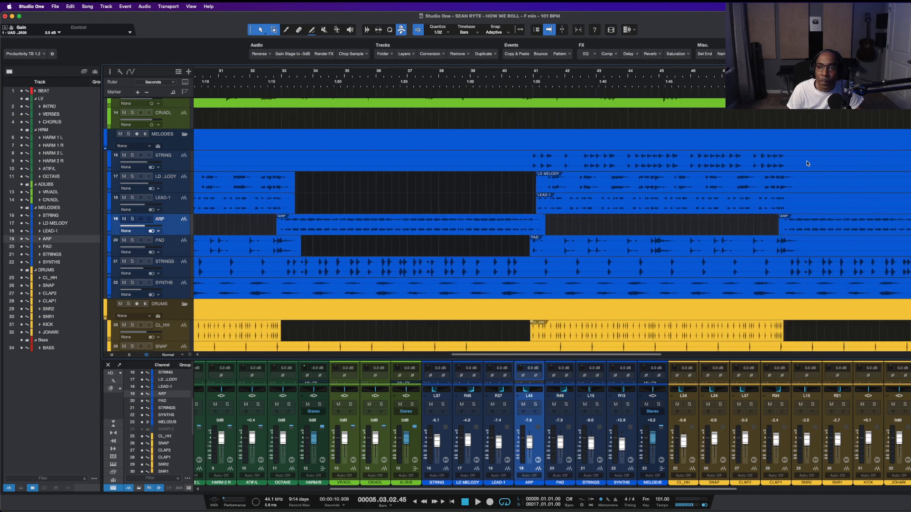
pyautogui.moveTo(799, 159); pyautogui.dragTo(877, 204)
pyautogui.press('Delete')
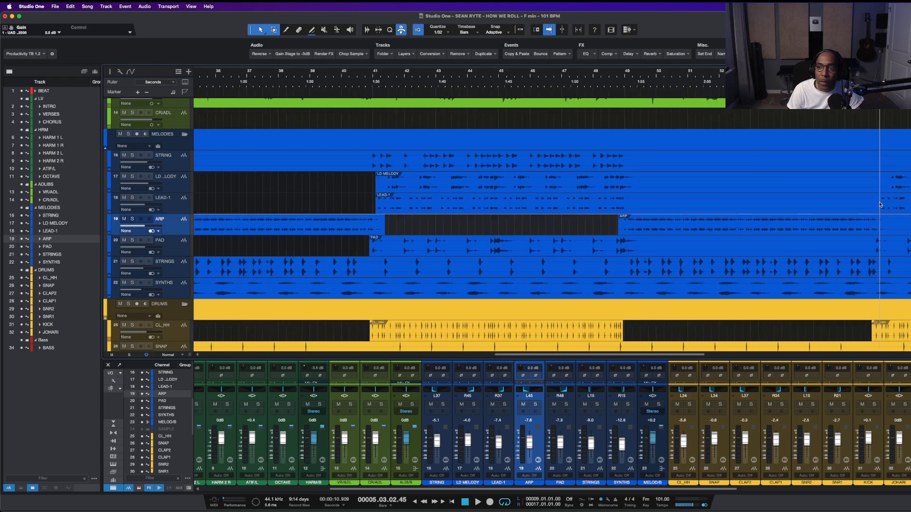
pyautogui.moveTo(645, 242); pyautogui.dragTo(874, 247)
pyautogui.press('Delete')
# - Delete the silent remainder of the ARP track from just after bar 57 to its end
pyautogui.hscroll(5, 702, 222)
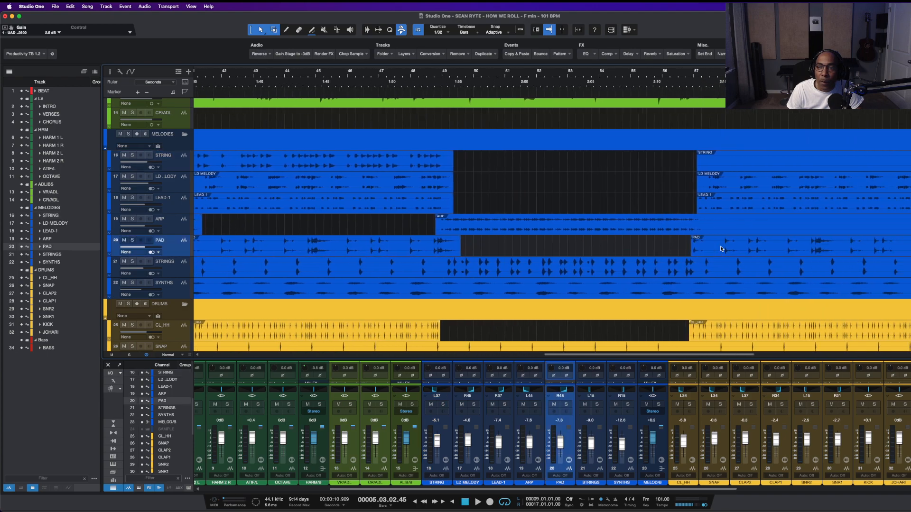
pyautogui.moveTo(703, 222); pyautogui.dragTo(908, 225)
pyautogui.press('Delete')
pyautogui.hscroll(5, 758, 223)
pyautogui.moveTo(758, 223); pyautogui.dragTo(907, 224)
pyautogui.press('Delete')
# - Delete the silent tails of LD MELODY, LEAD-1 and PAD after about bar 65, and of STRINGS and SYNTHS after bar 66
pyautogui.moveTo(762, 175); pyautogui.dragTo(904, 204)
pyautogui.press('Delete')
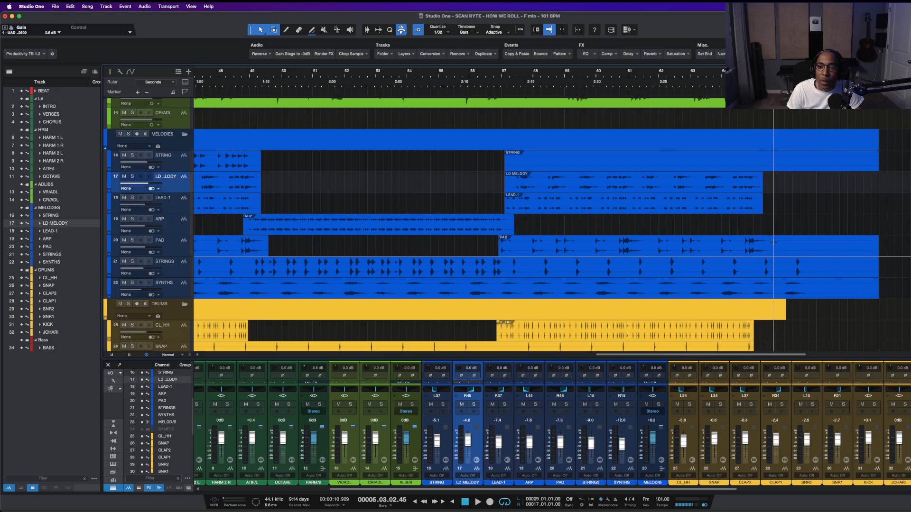
pyautogui.moveTo(773, 242); pyautogui.dragTo(902, 246)
pyautogui.press('Delete')
pyautogui.moveTo(810, 264); pyautogui.dragTo(905, 288)
pyautogui.press('Delete')
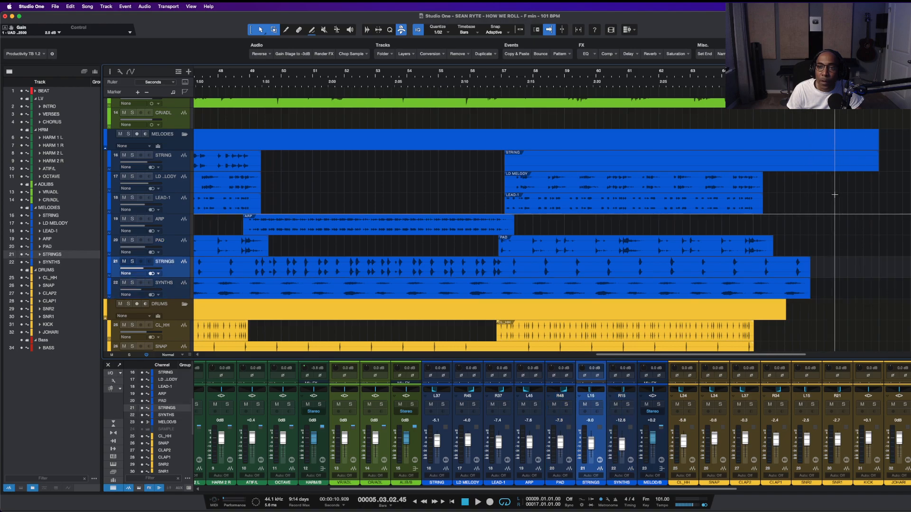
# - Delete the silent parts of the STRING track from bar 57 to its end and between bars 25 and 41
pyautogui.hscroll(-3, 830, 194)
pyautogui.moveTo(586, 162); pyautogui.dragTo(906, 164)
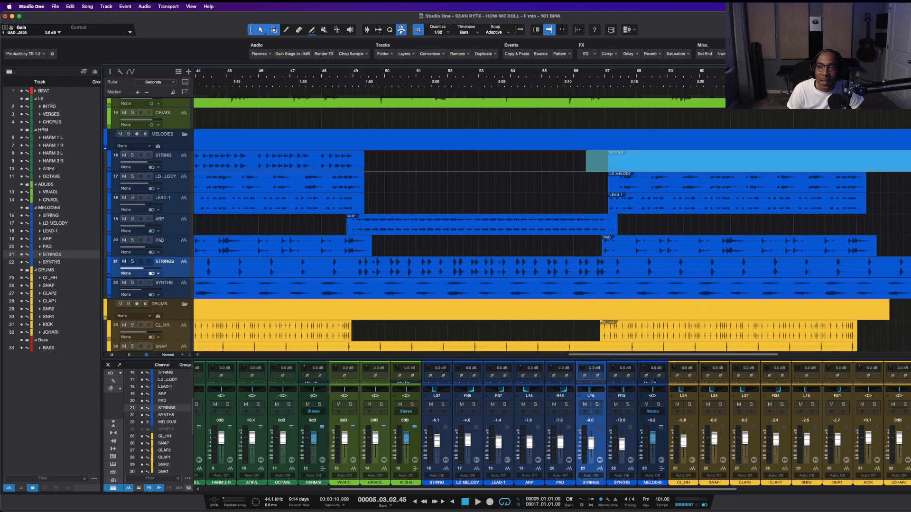
pyautogui.press('Delete')
pyautogui.hscroll(3, 491, 189)
pyautogui.hscroll(-15, 573, 200)
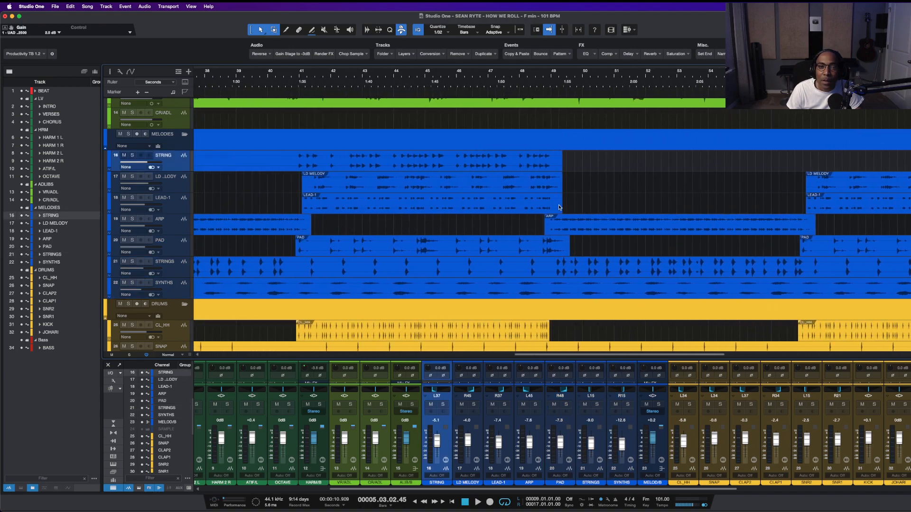
pyautogui.hscroll(-1, 624, 197)
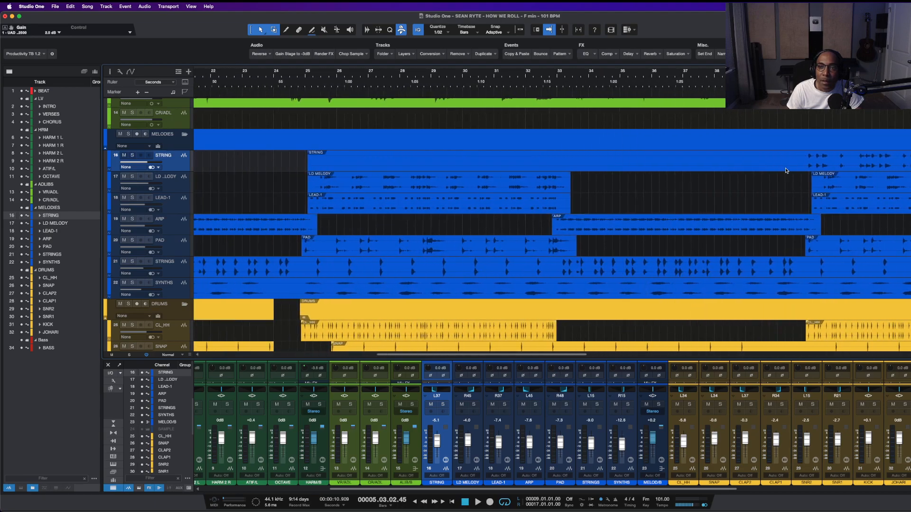
pyautogui.moveTo(805, 157); pyautogui.dragTo(306, 157)
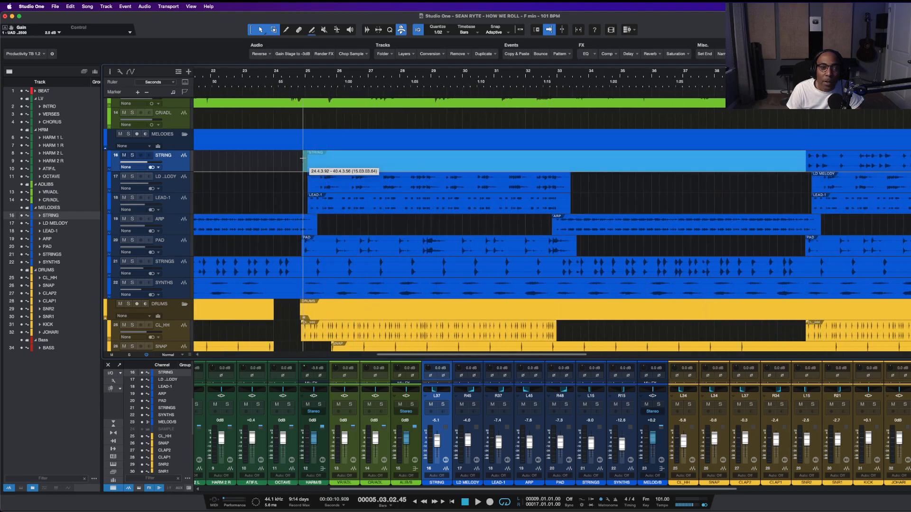
pyautogui.press('Delete')
# - Delete the silent gap on the PAD track from the middle of bar 9 to the middle of bar 10
pyautogui.hscroll(-2, 375, 193)
pyautogui.hscroll(-17, 375, 193)
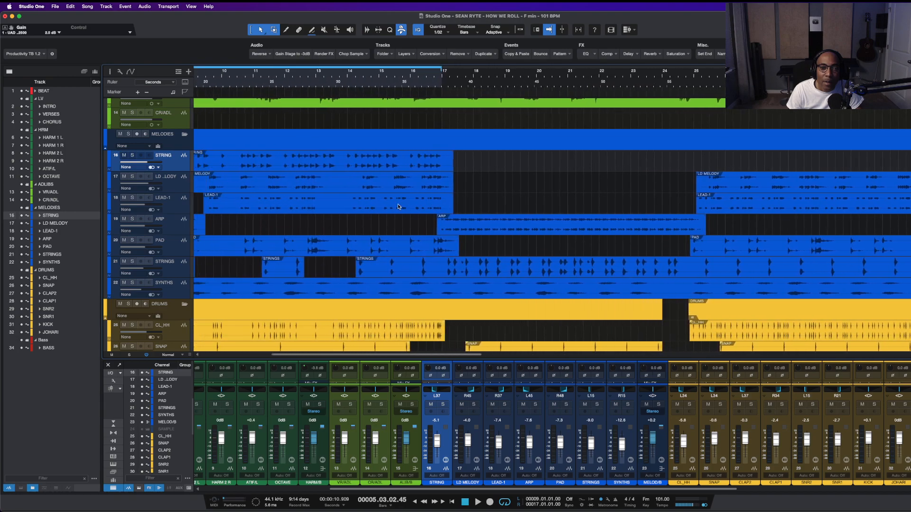
pyautogui.moveTo(463, 244); pyautogui.dragTo(496, 250)
pyautogui.press('Delete')
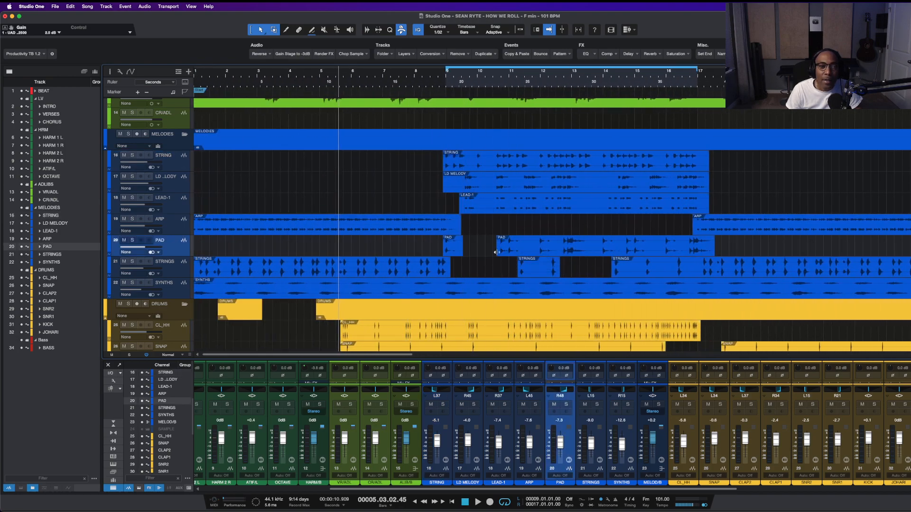
# - Examine the trimmed melody and drum tracks across the whole song arrangement
pyautogui.press('w')
pyautogui.press('w')
pyautogui.press('w')
pyautogui.press('w')
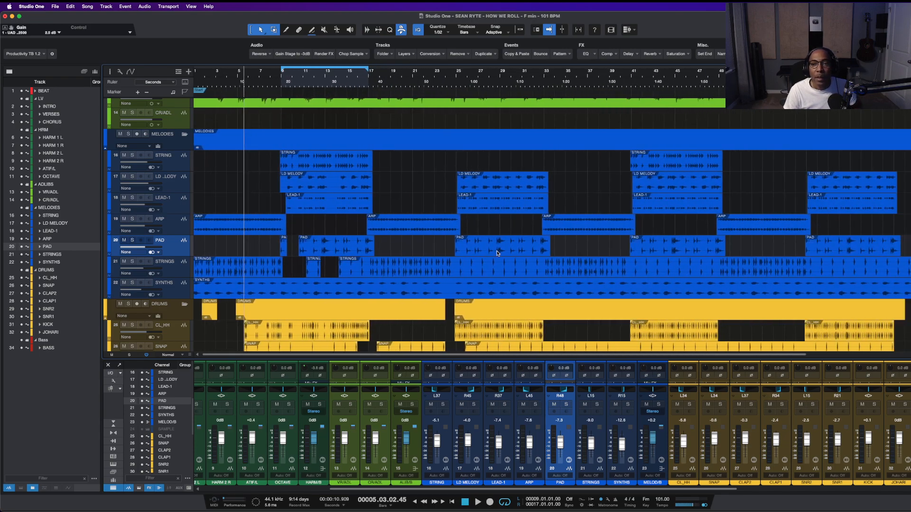
pyautogui.press('w')
pyautogui.press('w')
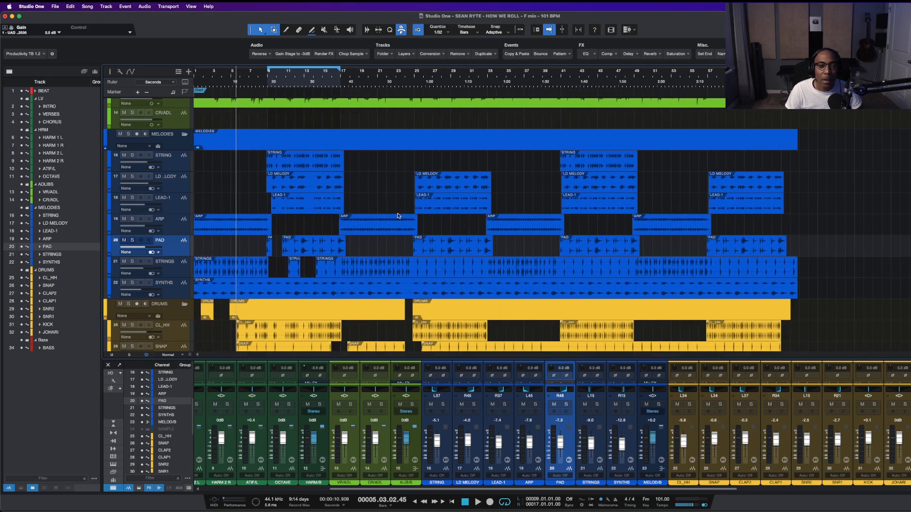
pyautogui.scroll(-5, 367, 182)
pyautogui.hotkey('shift', 'w')
pyautogui.hotkey('shift', 'w')
pyautogui.hotkey('shift', 'w')
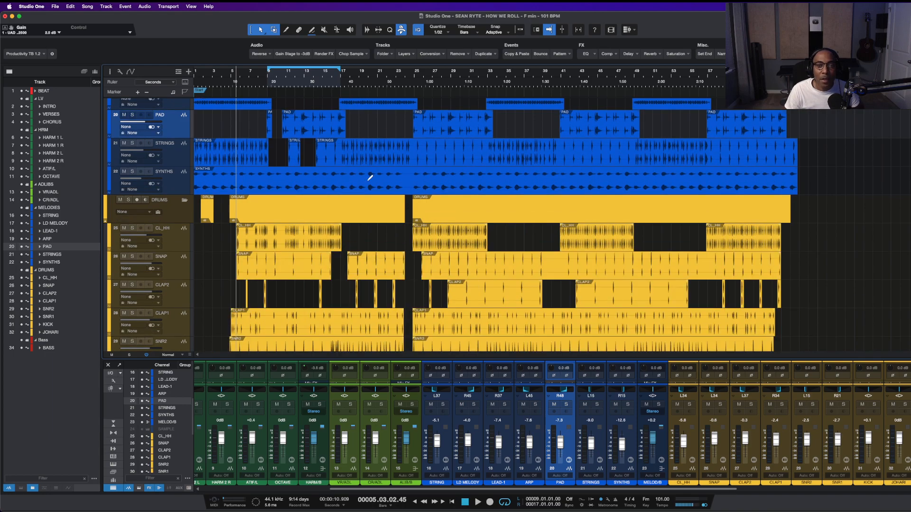
# - Play back the song from around bars 25 and 33
pyautogui.click(268, 90)
pyautogui.click(414, 90)
pyautogui.press('space')
pyautogui.click(491, 88)
pyautogui.press('space')
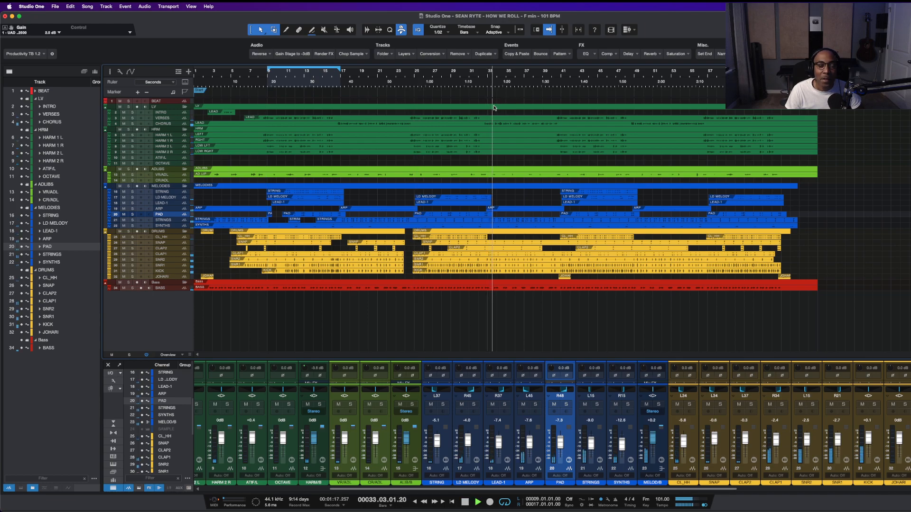
# - Delete the silent sections of the four HARM tracks between bars 33 and 41 and between bars 49 and 57
pyautogui.scroll(6, 422, 181)
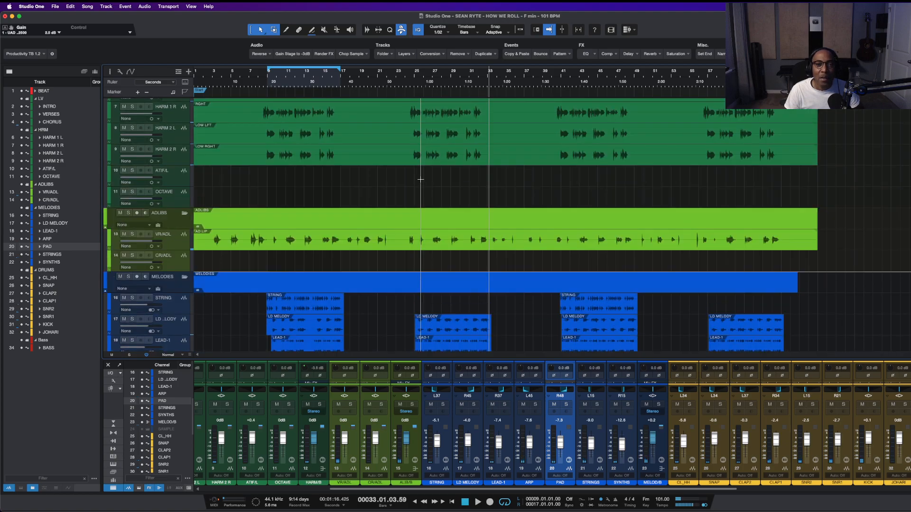
pyautogui.scroll(3, 484, 167)
pyautogui.moveTo(485, 138); pyautogui.dragTo(555, 204)
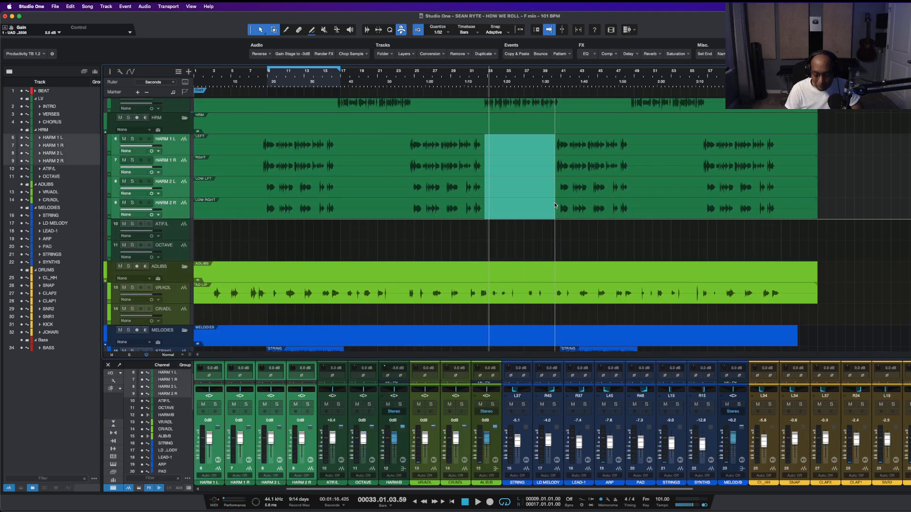
pyautogui.press('Delete')
pyautogui.moveTo(631, 143); pyautogui.dragTo(705, 205)
pyautogui.press('Delete')
pyautogui.press('Delete')
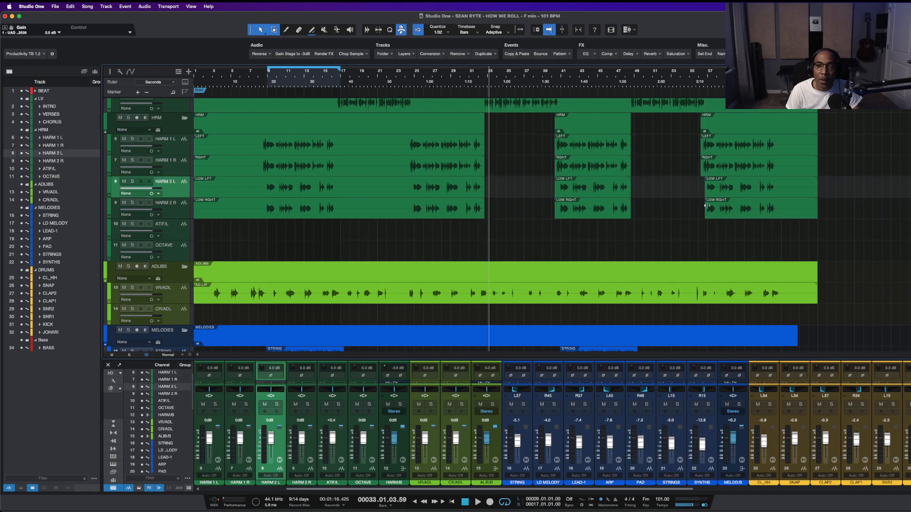
# - Delete the silent tails of the four HARM tracks after about bar 65 and their silent sections between bars 17 and 25
pyautogui.moveTo(778, 142); pyautogui.dragTo(820, 211)
pyautogui.press('Delete')
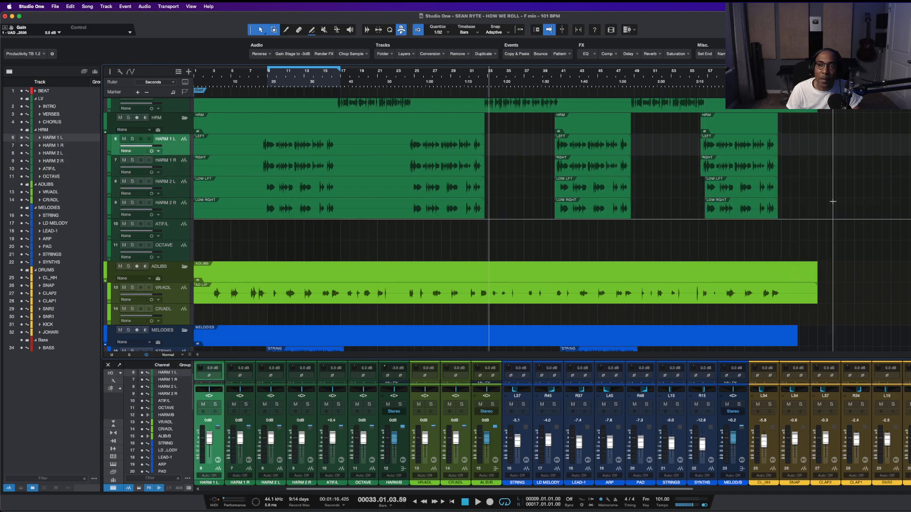
pyautogui.moveTo(337, 141); pyautogui.dragTo(411, 207)
pyautogui.press('Delete')
pyautogui.press('Delete')
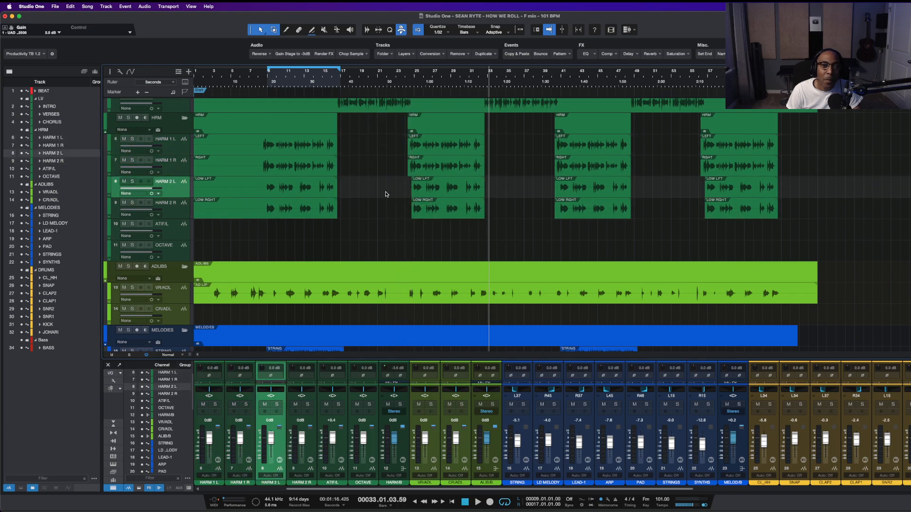
# - Delete the silent openings of the four HARM tracks before about bar 9
pyautogui.moveTo(261, 142); pyautogui.dragTo(195, 195)
pyautogui.press('Delete')
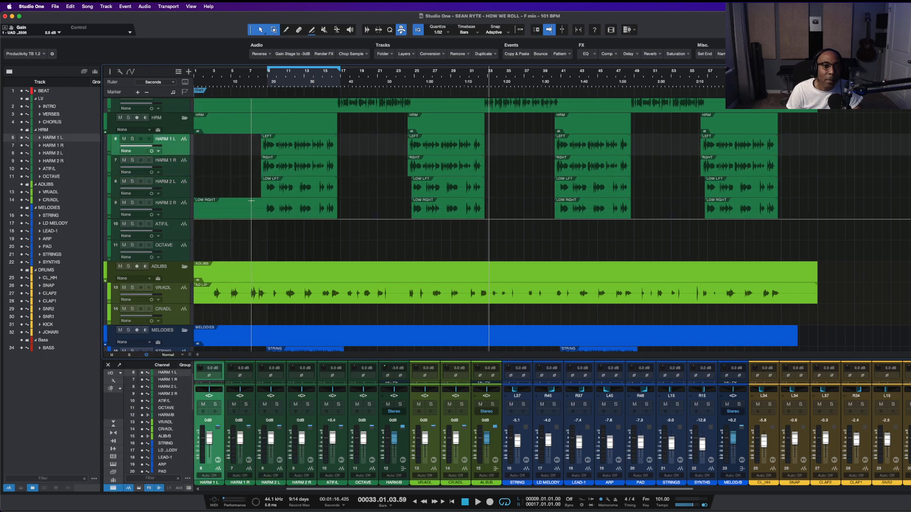
pyautogui.moveTo(265, 188); pyautogui.dragTo(174, 214)
pyautogui.press('Delete')
# - Delete the silent opening of the CHORUS track before bar 17 and its silent section between bars 25 and 33
pyautogui.scroll(1, 233, 164)
pyautogui.scroll(3, 234, 163)
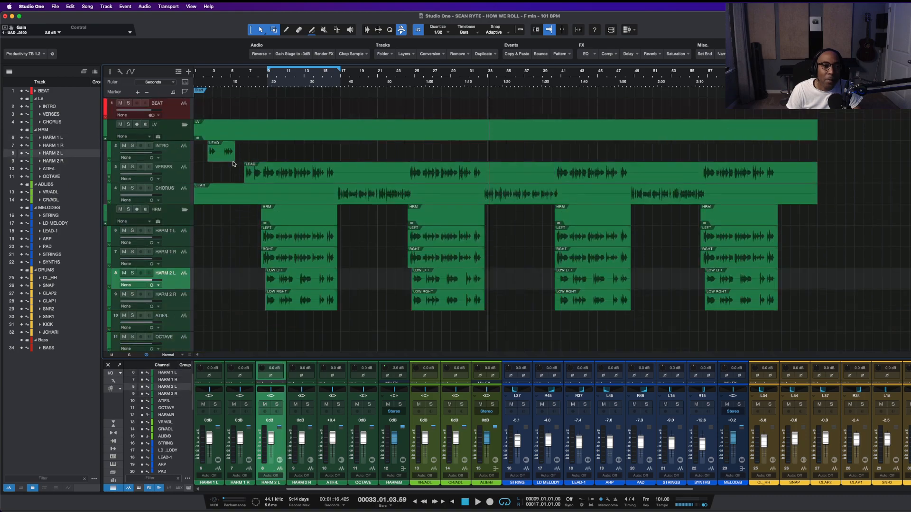
pyautogui.moveTo(334, 192); pyautogui.dragTo(193, 194)
pyautogui.press('Delete')
pyautogui.moveTo(415, 198); pyautogui.dragTo(483, 198)
pyautogui.press('Delete')
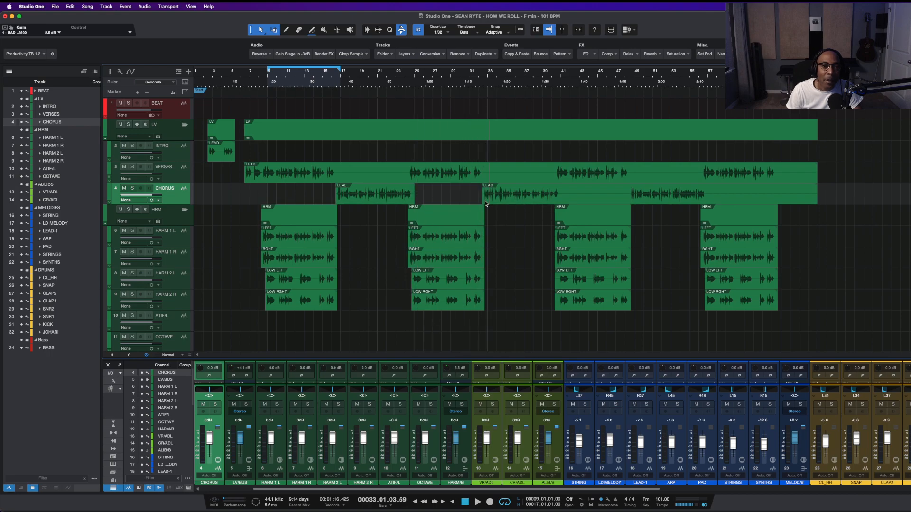
# - Delete the silent section of the CHORUS track between bars 41 and 49 and its silent tail after bar 57
pyautogui.moveTo(563, 196); pyautogui.dragTo(628, 196)
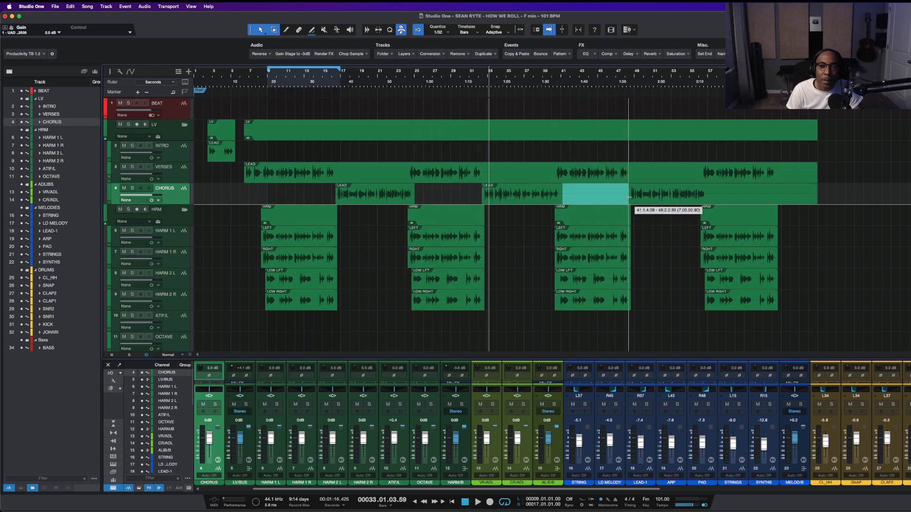
pyautogui.press('Delete')
pyautogui.moveTo(712, 193); pyautogui.dragTo(849, 193)
pyautogui.press('Delete')
# - Delete the VERSES track's silent tail after about bar 65 and its silent sections at bars 49–57, 33–41 and 17–25
pyautogui.moveTo(780, 169); pyautogui.dragTo(846, 168)
pyautogui.press('Delete')
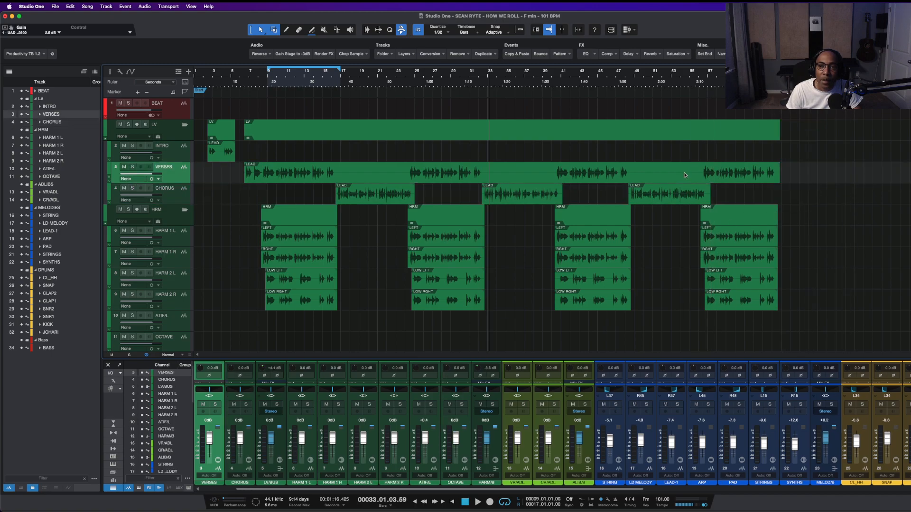
pyautogui.moveTo(632, 170); pyautogui.dragTo(697, 171)
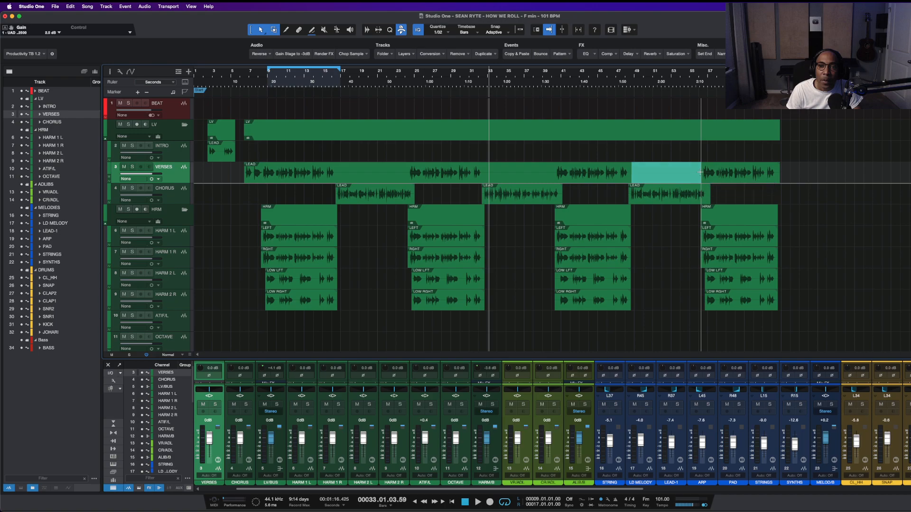
pyautogui.press('Delete')
pyautogui.moveTo(484, 173); pyautogui.dragTo(555, 174)
pyautogui.press('Delete')
pyautogui.moveTo(337, 173); pyautogui.dragTo(407, 174)
pyautogui.press('Delete')
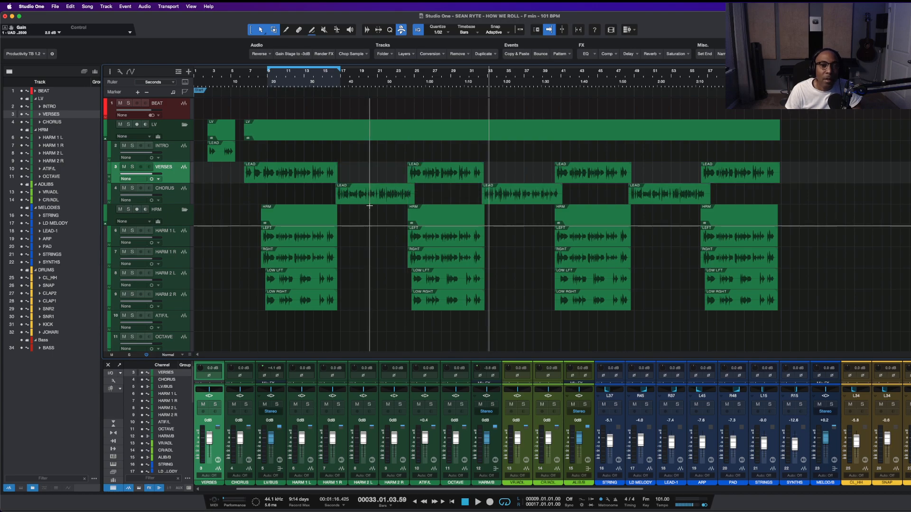
pyautogui.hotkey('shift', 'e')
pyautogui.hotkey('shift', 'w')
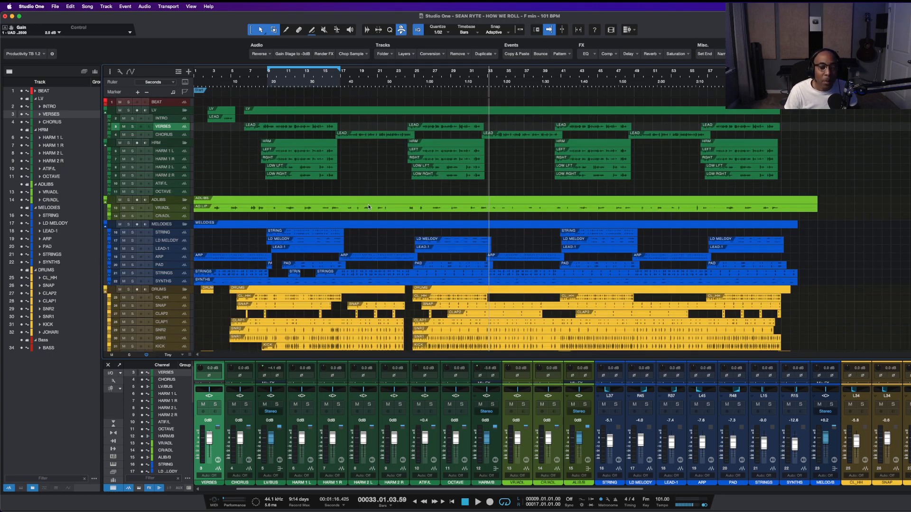
# - Play the song from bar 9, zoom in on bars 9–17 and enlarge the mixer to show the channels' inserts and sends
pyautogui.press('space')
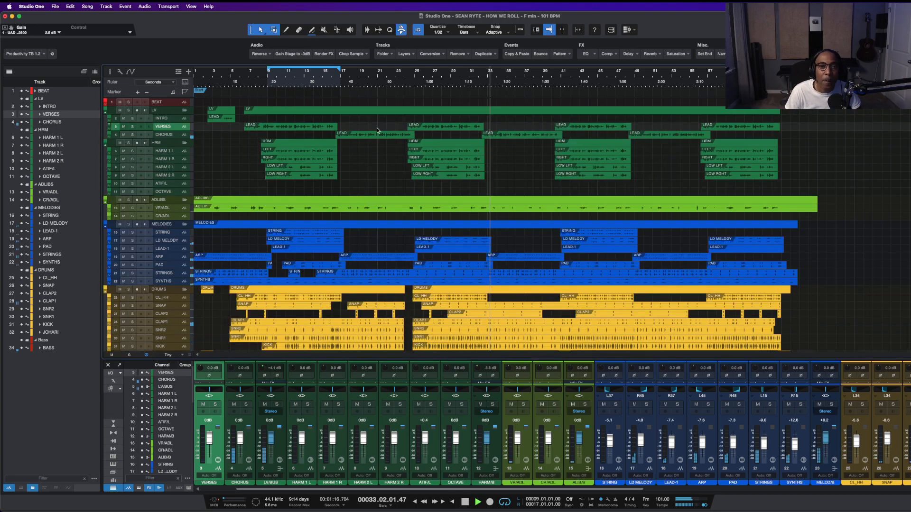
pyautogui.press('space')
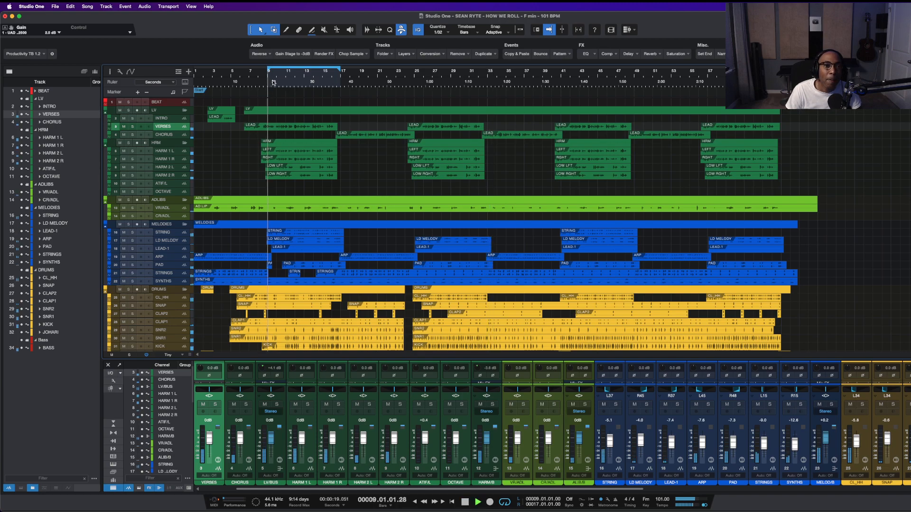
pyautogui.press('e')
pyautogui.press('e')
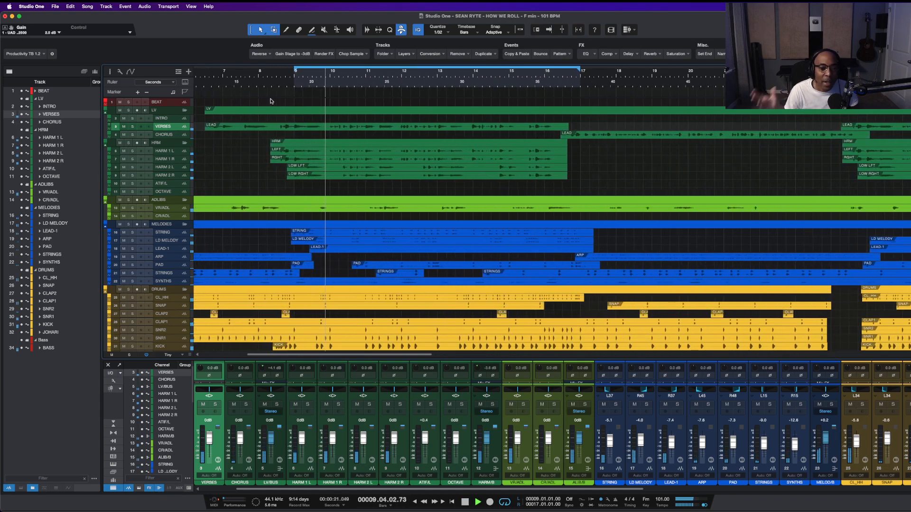
pyautogui.press('space')
pyautogui.moveTo(434, 360); pyautogui.dragTo(443, 195)
pyautogui.press('space')
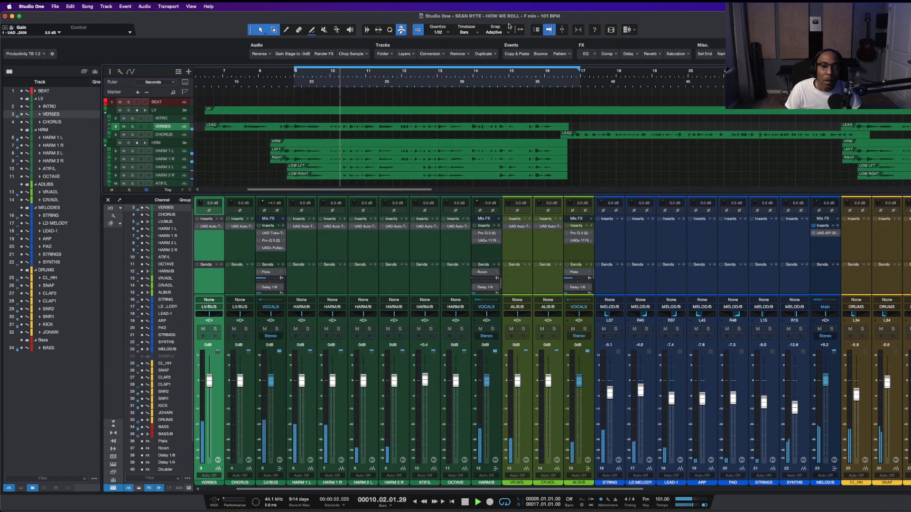
pyautogui.press('space')
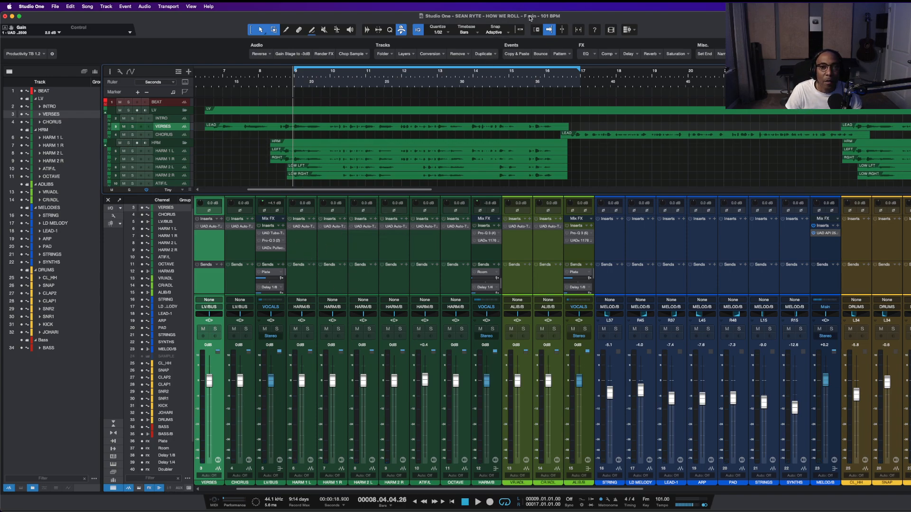
pyautogui.press('space')
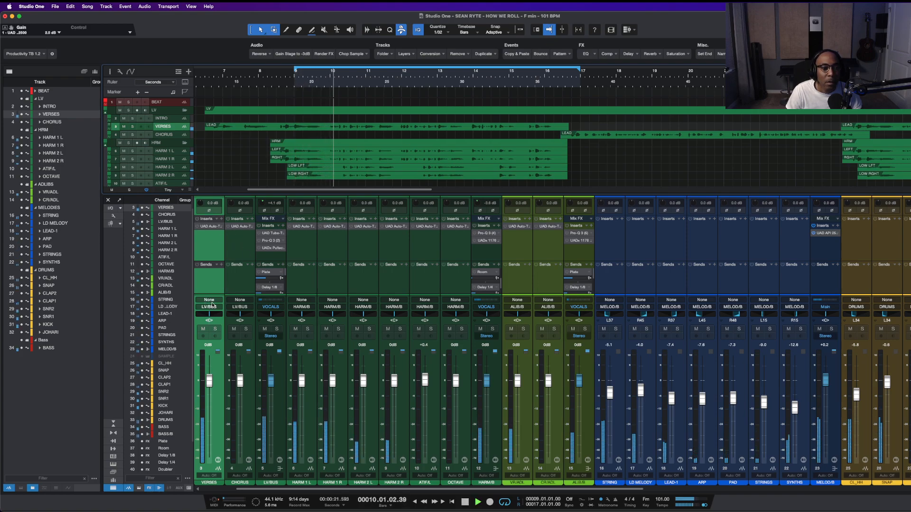
# - Solo the VERSES channel, switch on its Auto-Tune Realtime Advanced insert and set the key to F
pyautogui.click(217, 329)
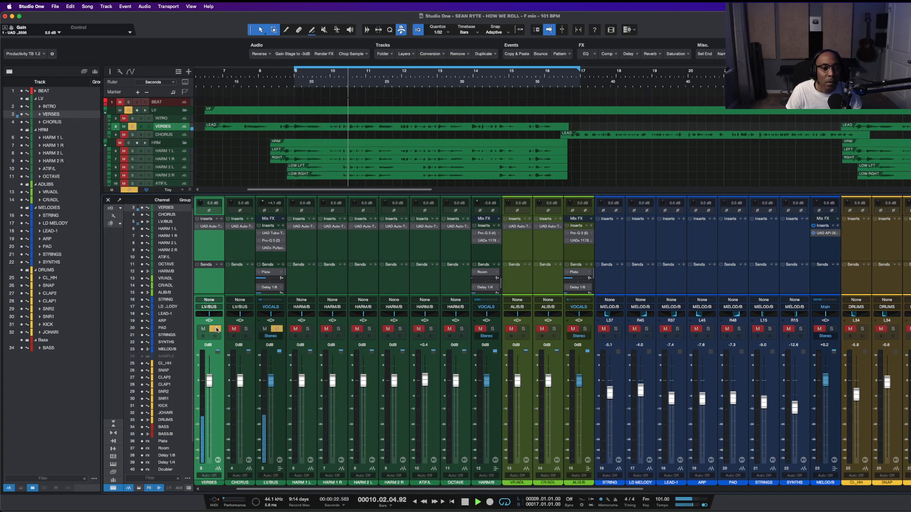
pyautogui.click(200, 227)
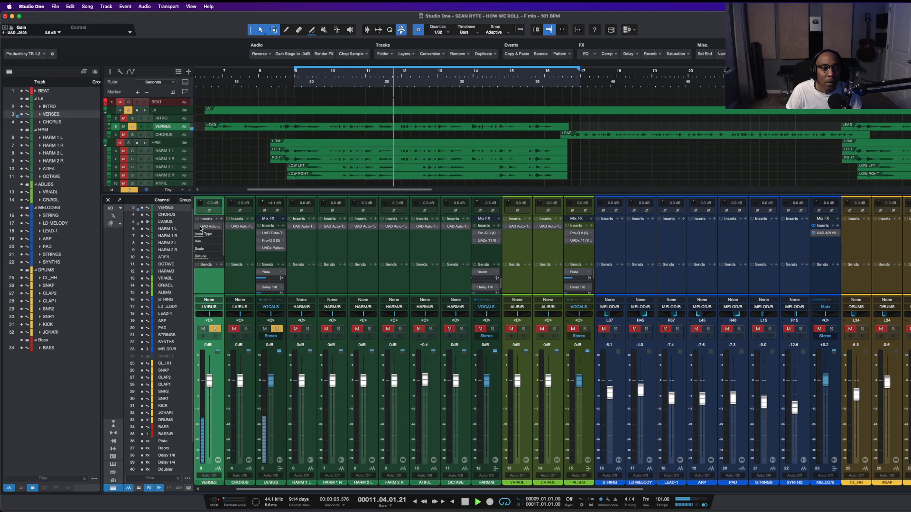
pyautogui.click(200, 228)
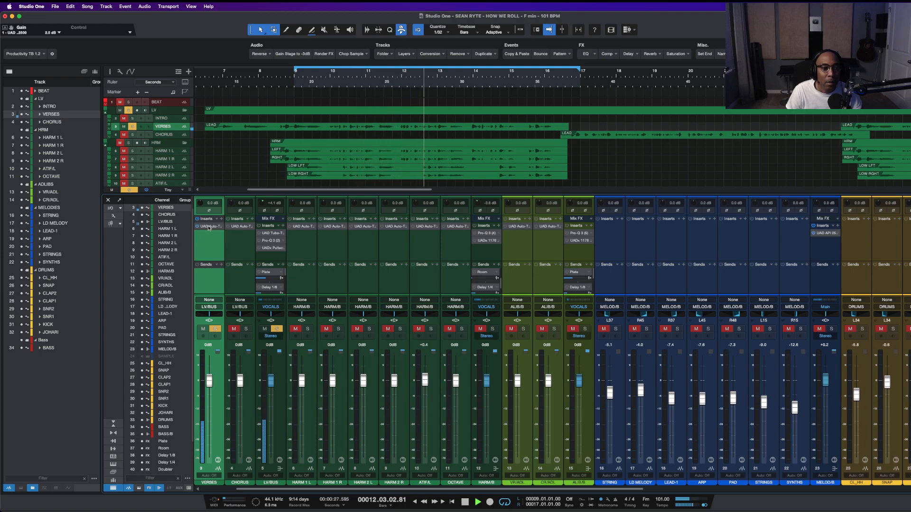
pyautogui.click(209, 227)
pyautogui.moveTo(793, 45); pyautogui.dragTo(526, 162)
pyautogui.click(448, 199)
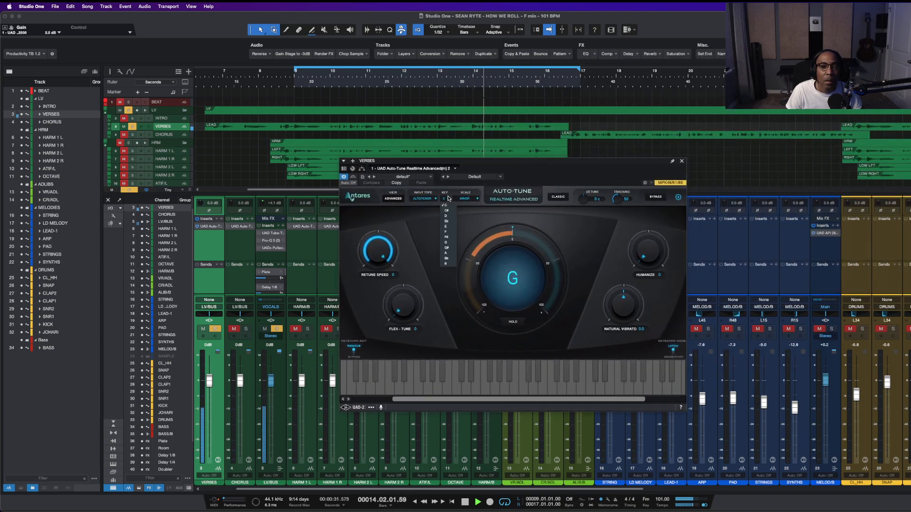
pyautogui.click(449, 232)
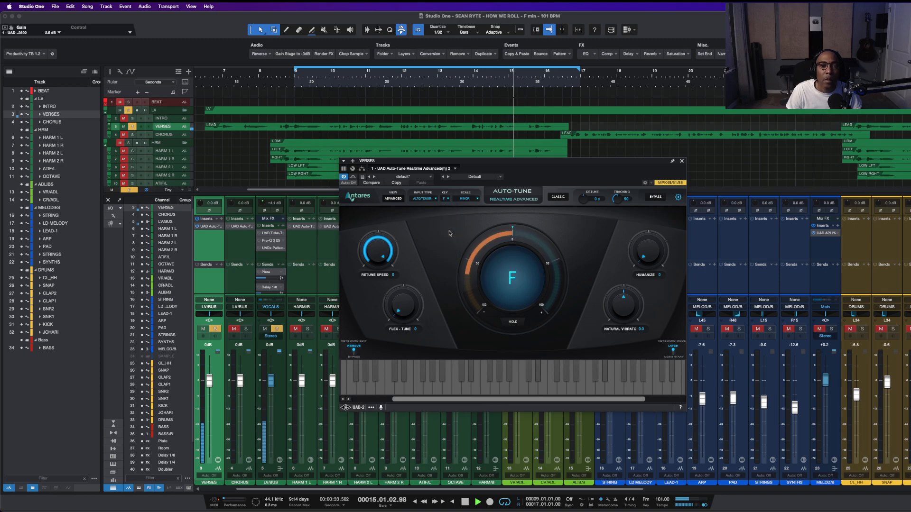
# - Set the VERSES Auto-Tune input type to Low Male, Humanize to 30 and Retune Speed to 11
pyautogui.click(434, 199)
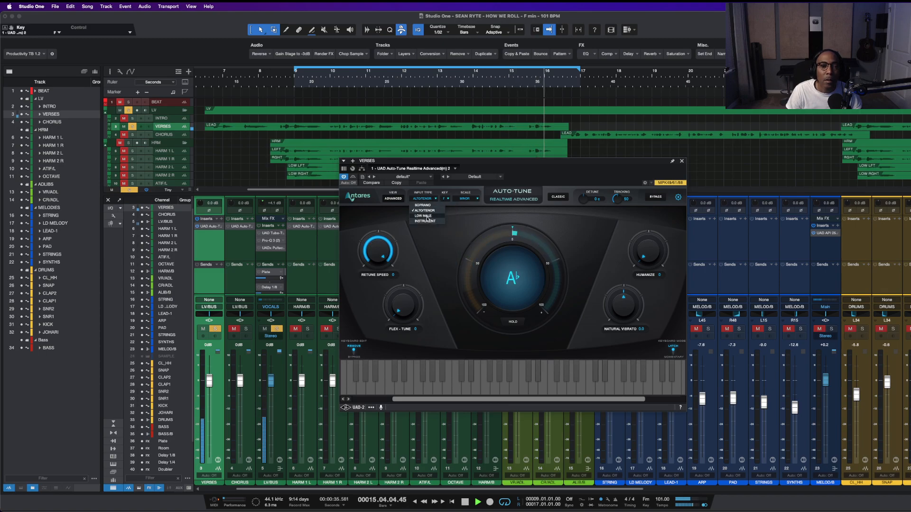
pyautogui.click(425, 216)
pyautogui.moveTo(642, 254); pyautogui.dragTo(642, 229)
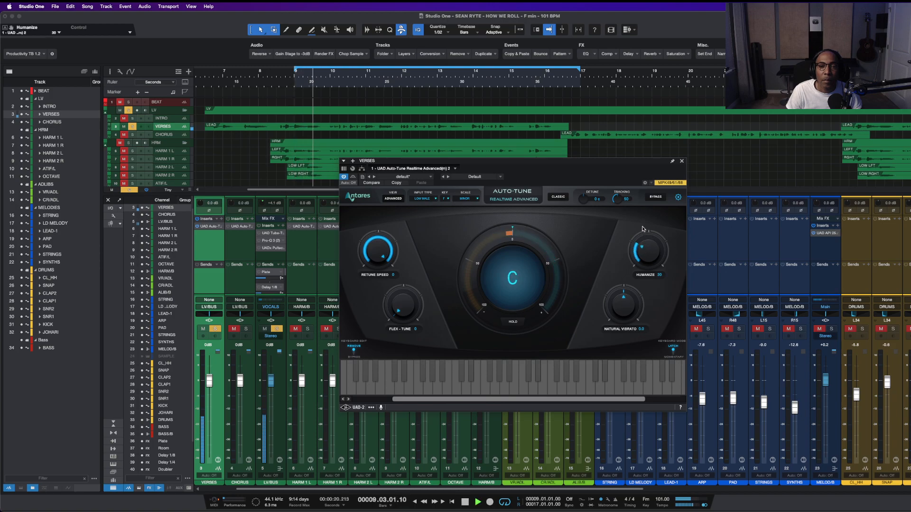
pyautogui.moveTo(383, 248); pyautogui.dragTo(384, 268)
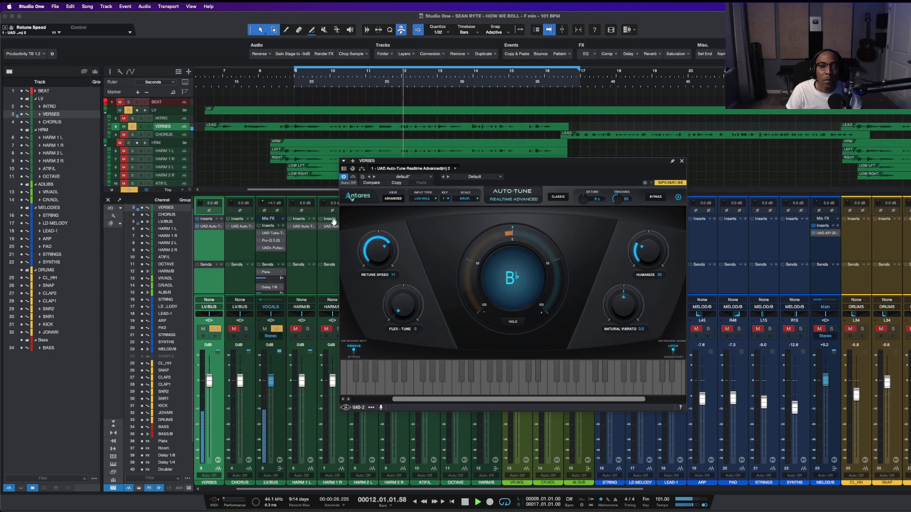
pyautogui.press('space')
pyautogui.click(682, 161)
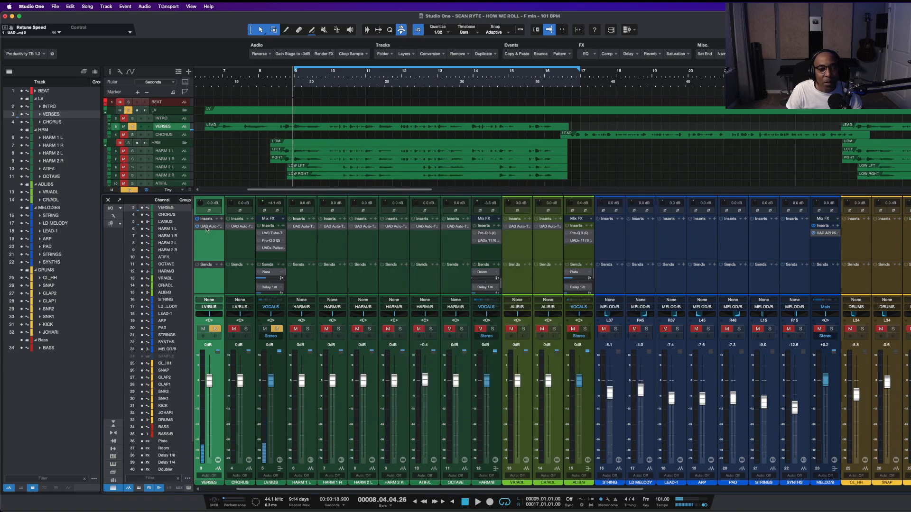
# - Check the CHORUS channel's Auto-Tune settings, clear the vocal solo and play the full mix from bar 9
pyautogui.click(243, 227)
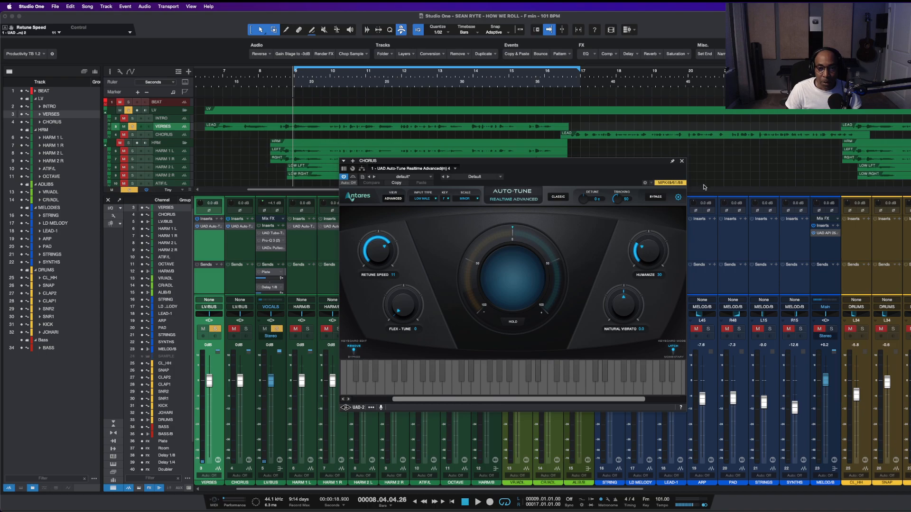
pyautogui.click(682, 161)
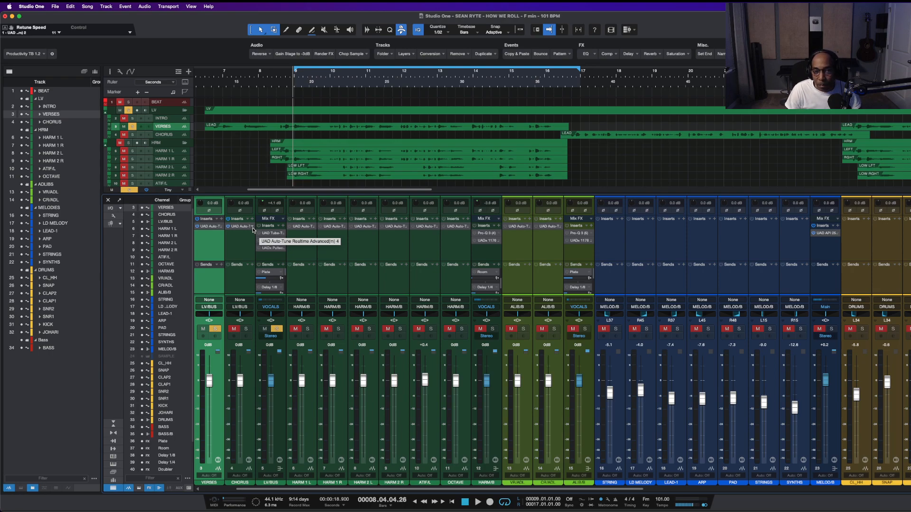
pyautogui.press('space')
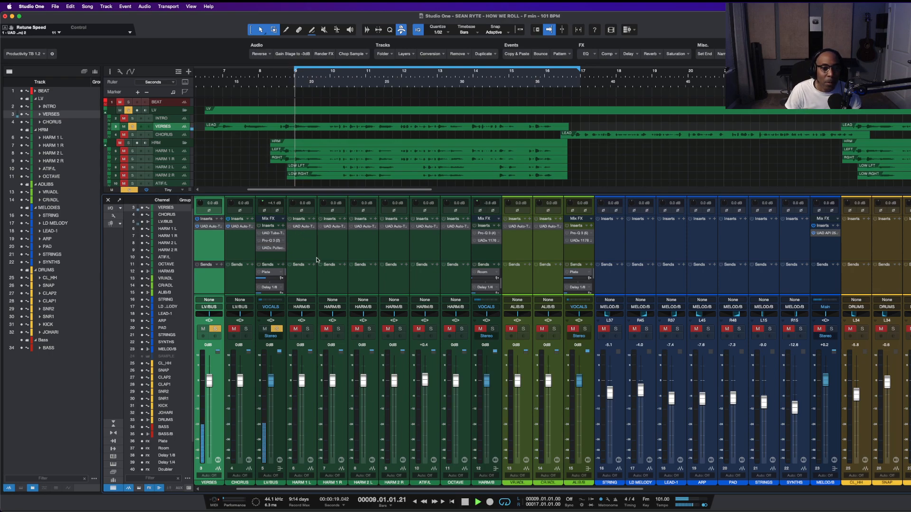
pyautogui.click(277, 329)
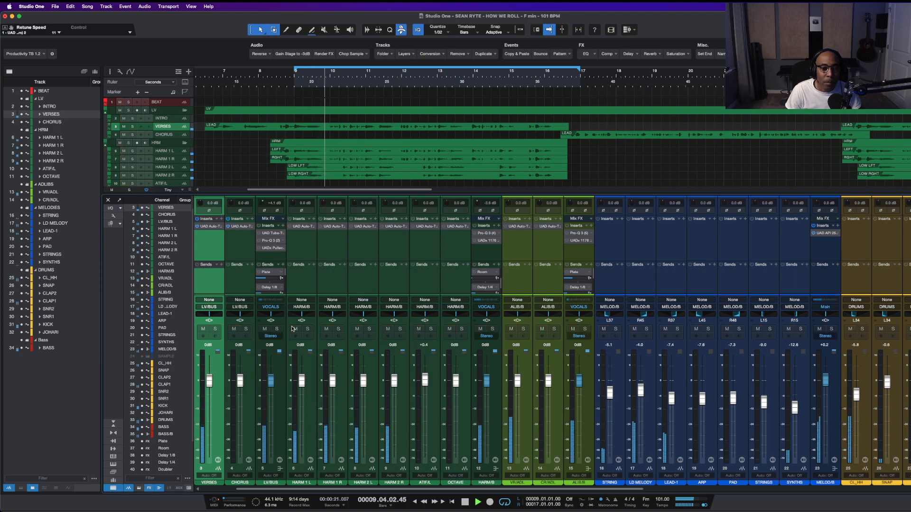
pyautogui.press('space')
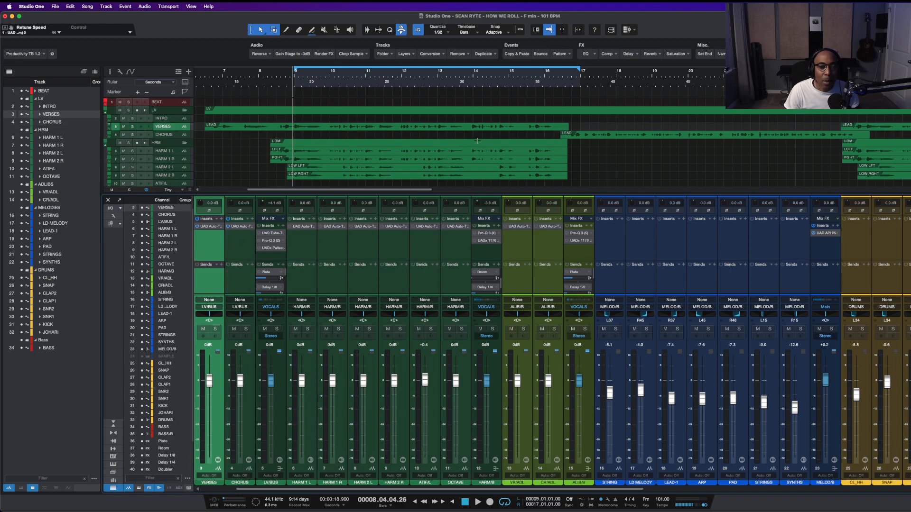
# - Enlarge the track height in the arrangement and examine the HARM 1 and HARM 2 left and right channels
pyautogui.scroll(2, 476, 142)
pyautogui.scroll(2, 476, 142)
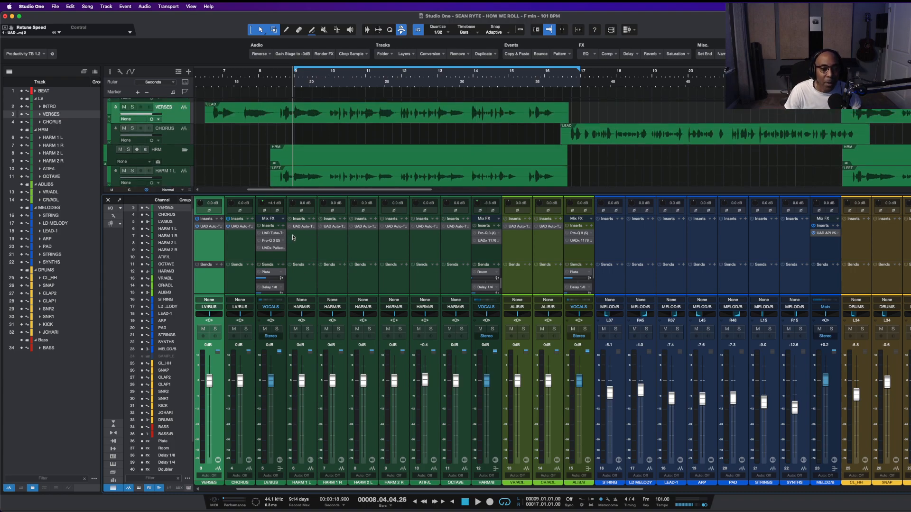
pyautogui.click(310, 245)
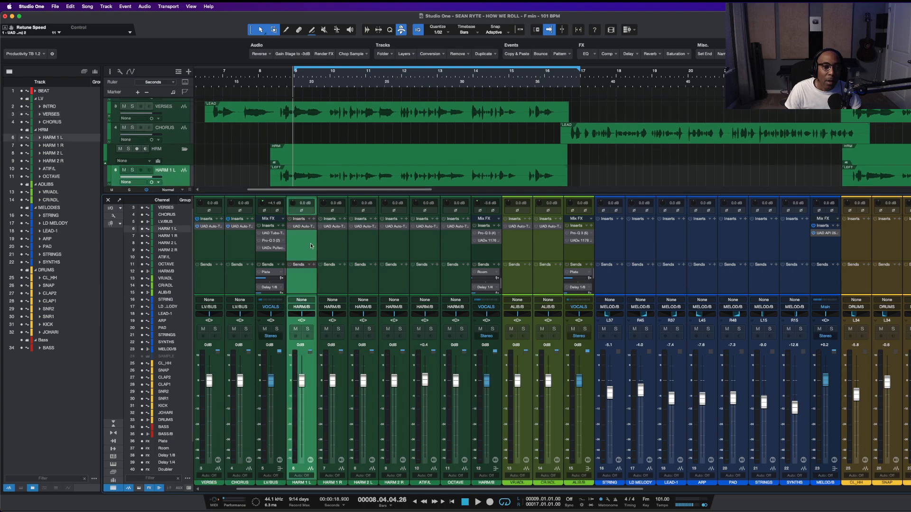
pyautogui.click(410, 245)
pyautogui.click(394, 246)
pyautogui.click(363, 246)
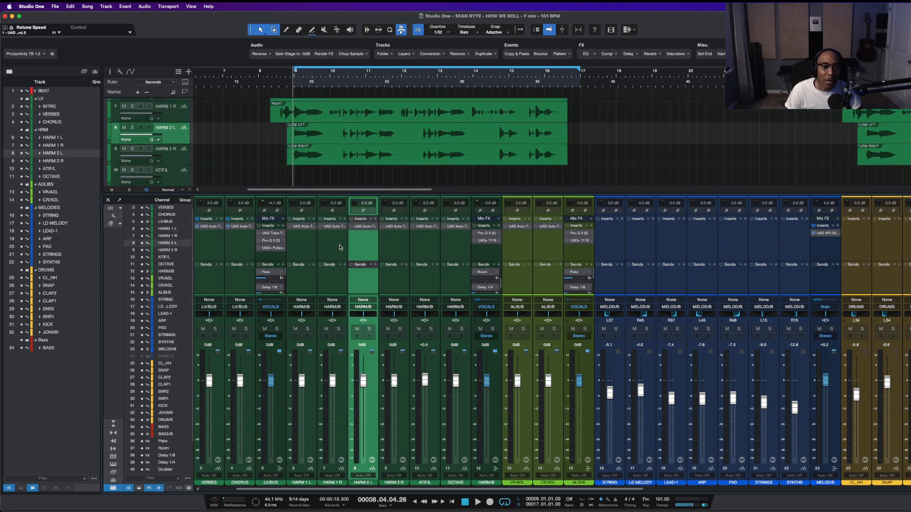
pyautogui.click(328, 245)
pyautogui.click(302, 244)
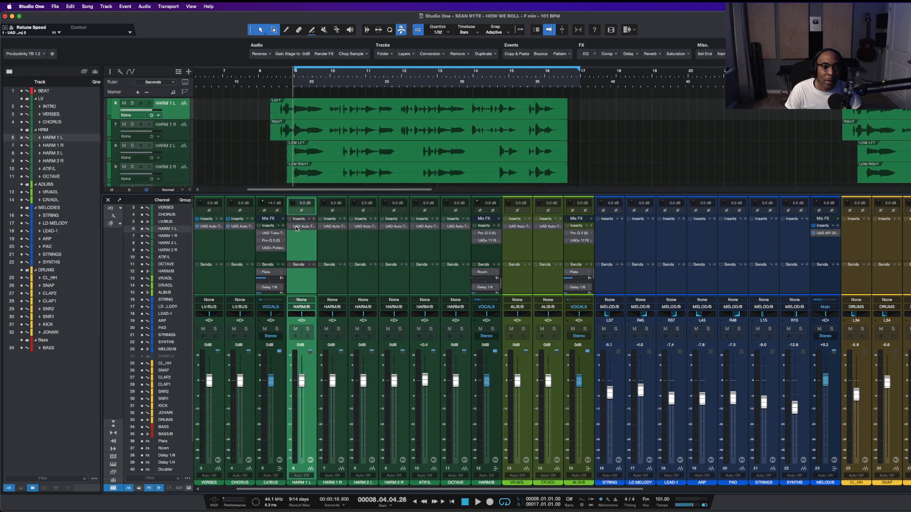
# - Solo the HARM 1 L channel during playback and set its Auto-Tune key to F
pyautogui.click(301, 227)
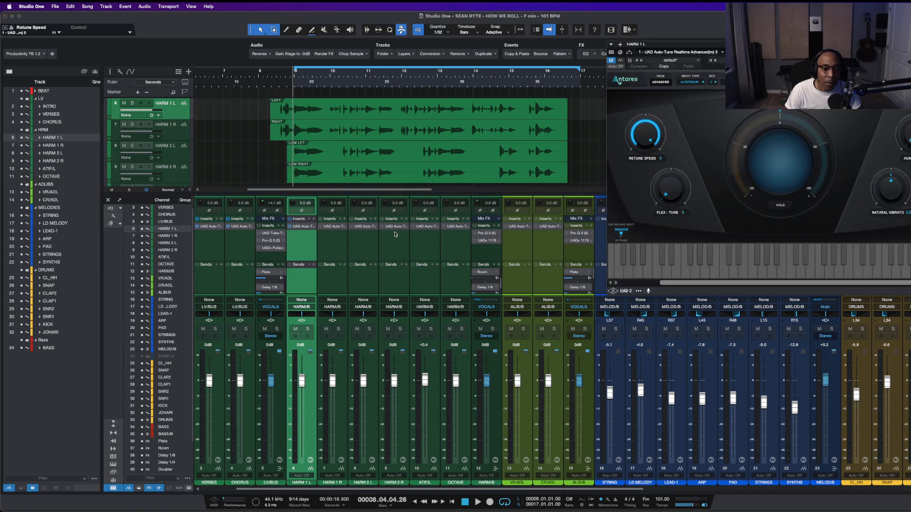
pyautogui.click(308, 330)
pyautogui.press('space')
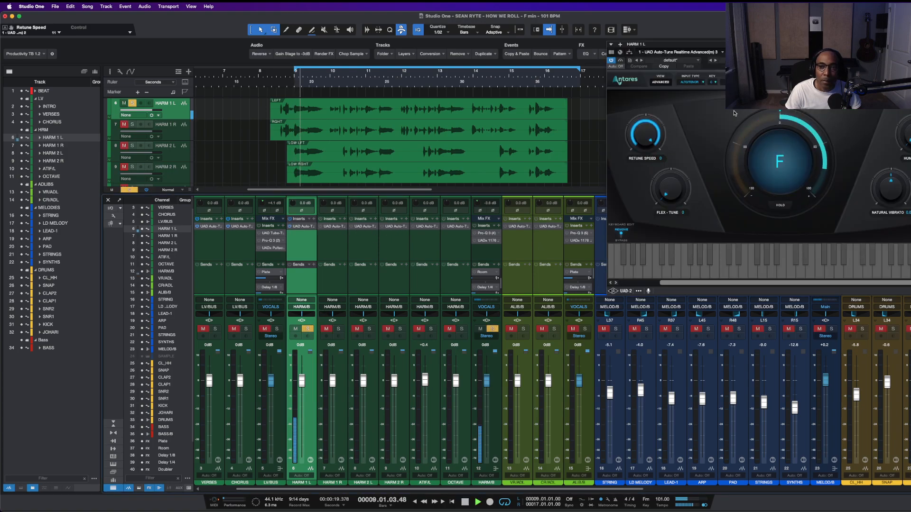
pyautogui.moveTo(664, 44); pyautogui.dragTo(460, 124)
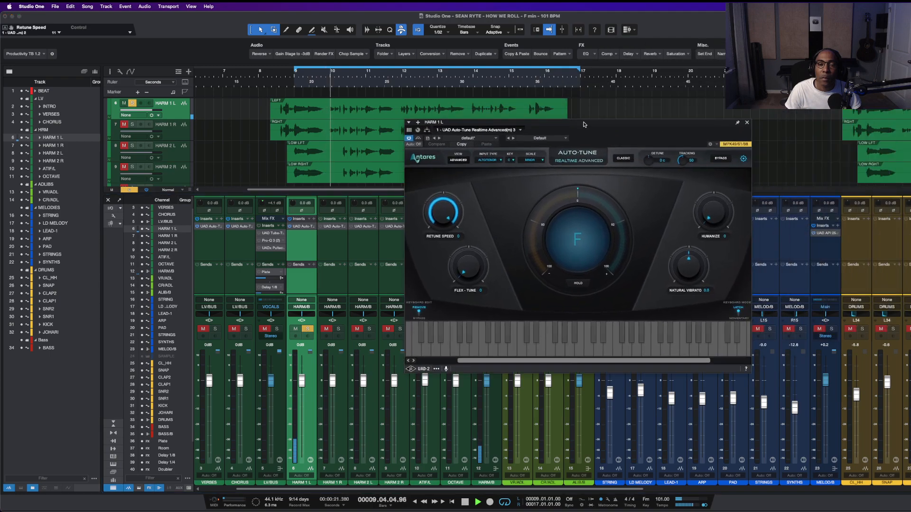
pyautogui.click(511, 162)
pyautogui.click(510, 195)
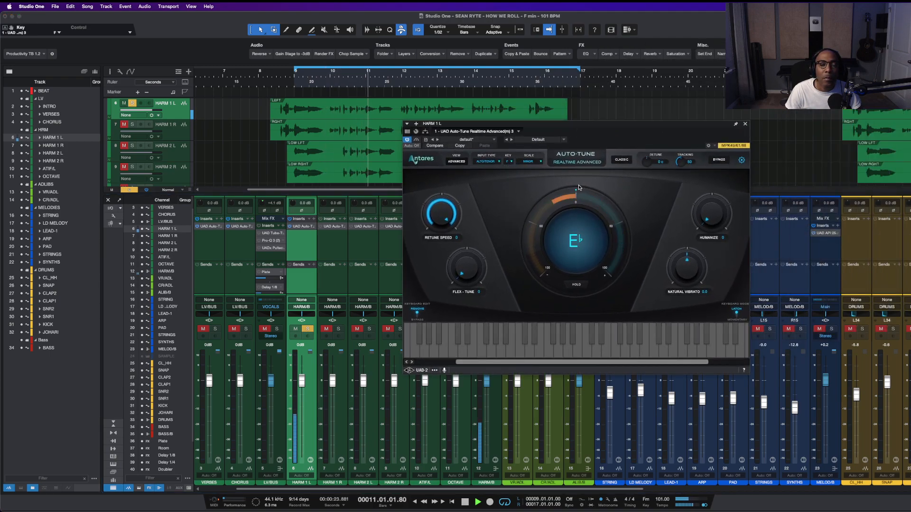
# - Set the HARM 1 L Auto-Tune input type to Low Male, stop playback and close the plug-in
pyautogui.click(486, 162)
pyautogui.click(487, 179)
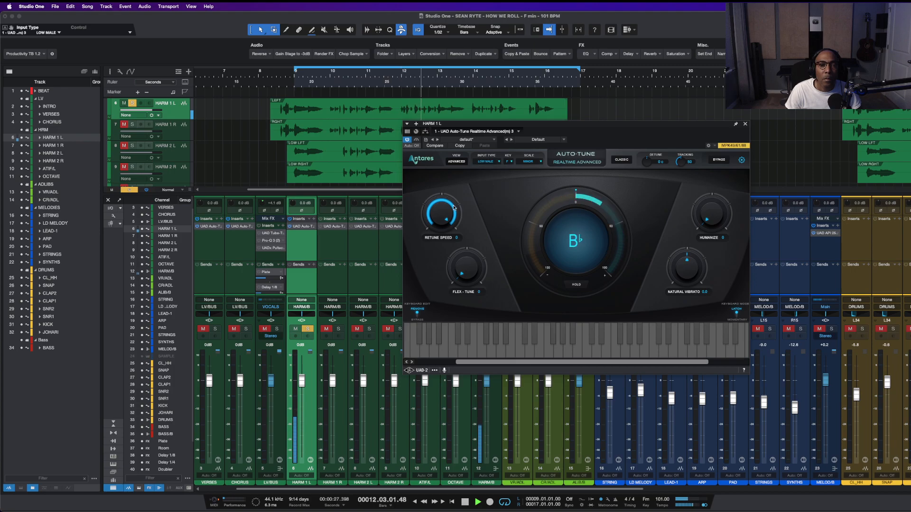
pyautogui.press('space')
pyautogui.click(745, 124)
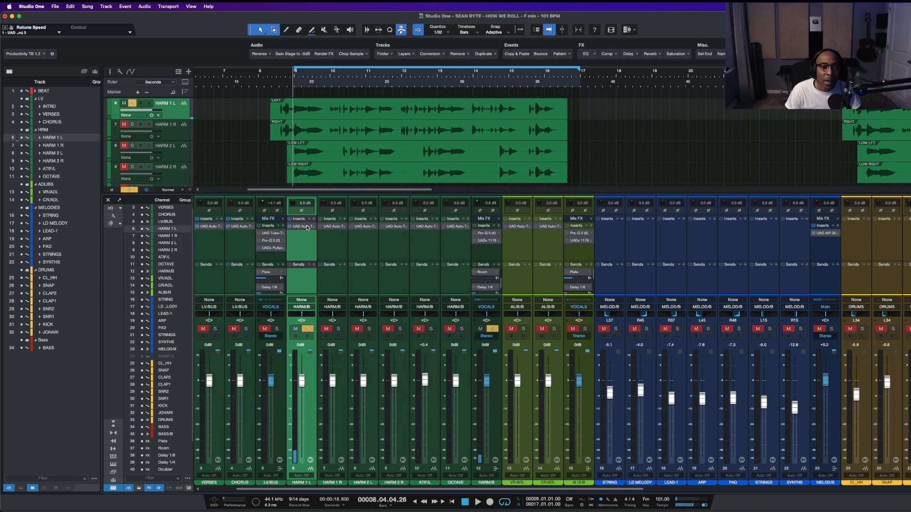
# - Review the Auto-Tune Realtime Advanced settings on the HARM 1 R, HARM 2 L and HARM 2 R tracks
pyautogui.click(336, 226)
pyautogui.moveTo(336, 226); pyautogui.dragTo(395, 227)
pyautogui.moveTo(569, 127); pyautogui.dragTo(739, 120)
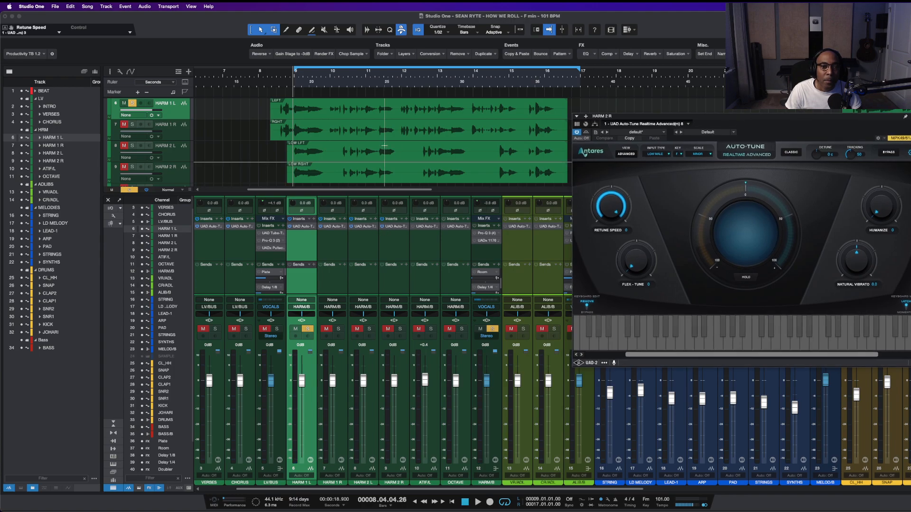
# - Remove the ATIF/L and OCTAVE tracks from the harmony group
pyautogui.scroll(-5, 375, 147)
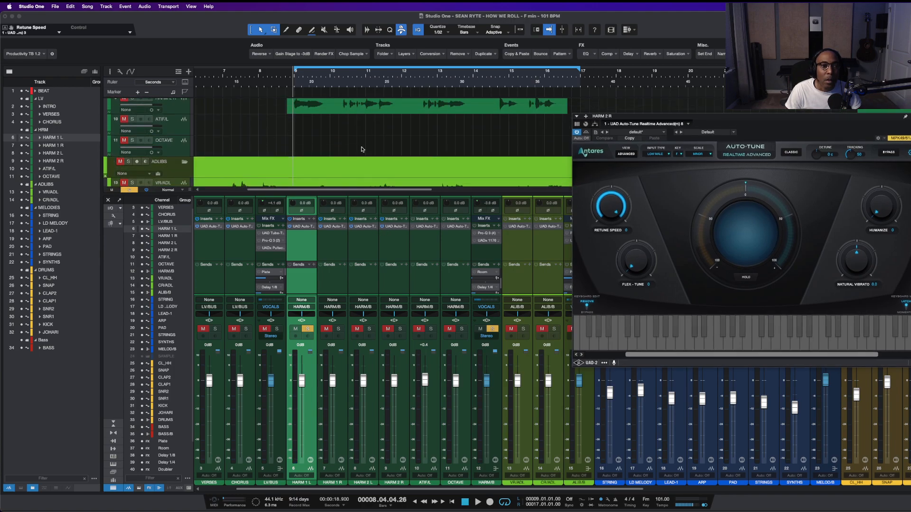
pyautogui.click(178, 132)
pyautogui.keyDown('shift'); pyautogui.click(178, 138); pyautogui.keyUp('shift')
pyautogui.rightClick(178, 130)
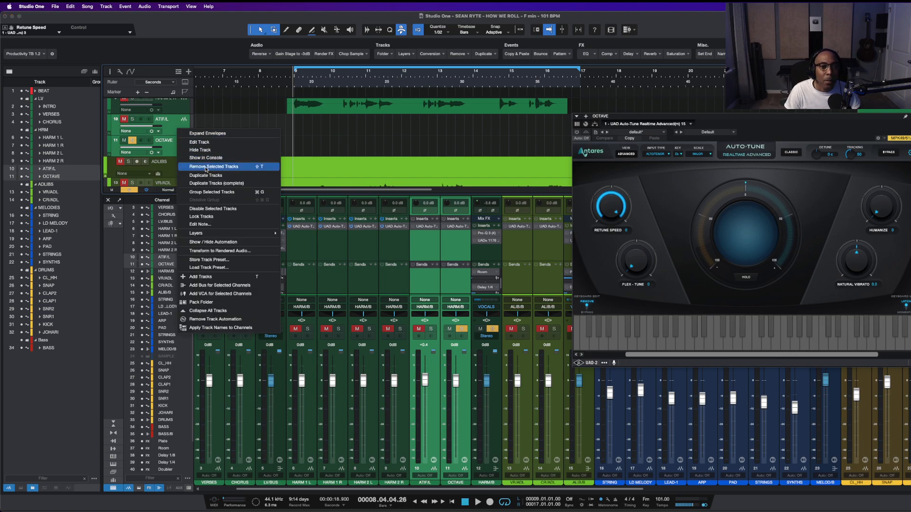
pyautogui.click(206, 167)
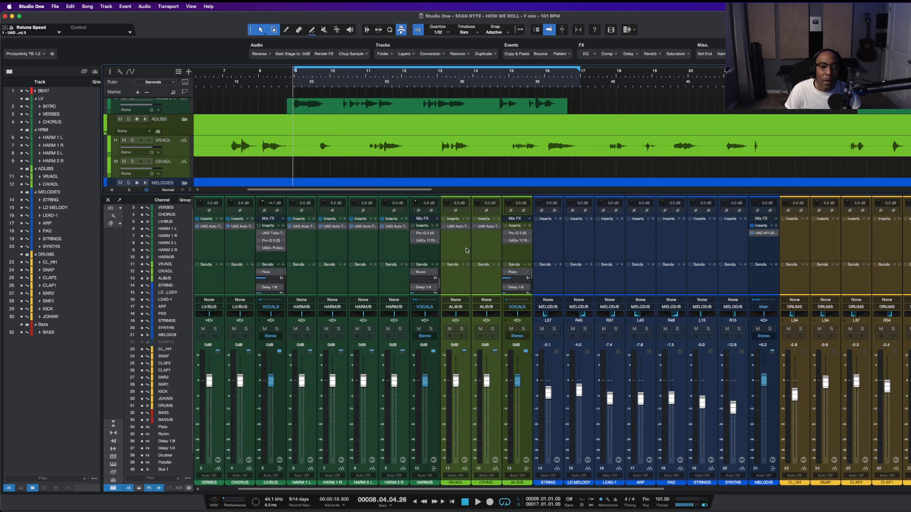
# - Check Auto-Tune on the VR/ADL and CR/ADL ad-lib tracks, and remove the CR/ADL track
pyautogui.click(483, 252)
pyautogui.click(451, 250)
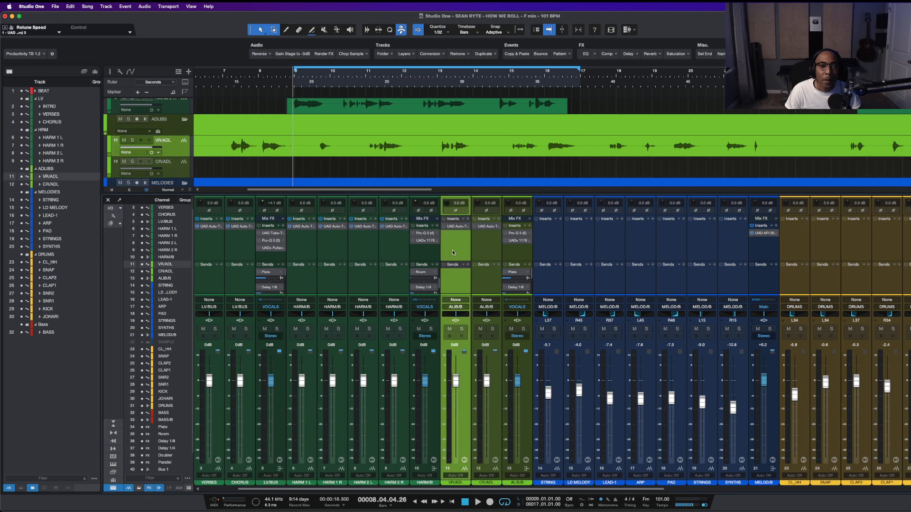
pyautogui.click(483, 253)
pyautogui.click(456, 250)
pyautogui.moveTo(451, 227); pyautogui.dragTo(491, 250)
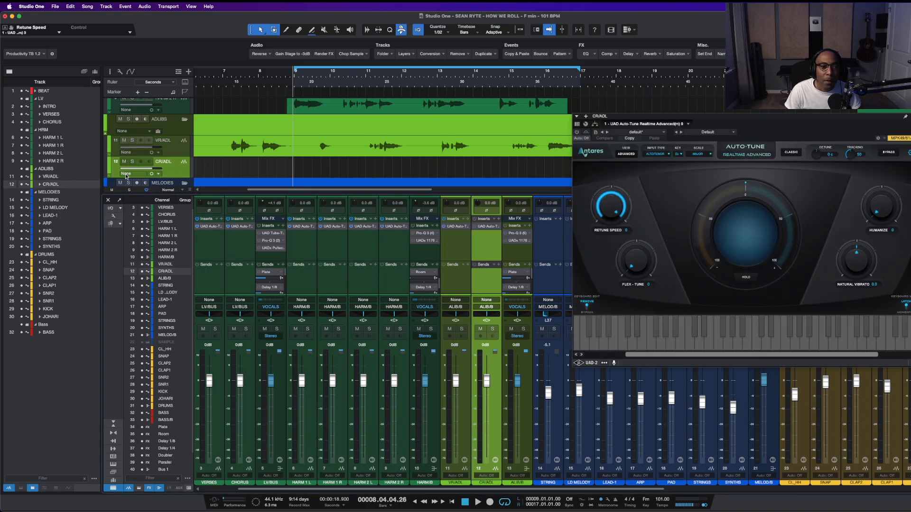
pyautogui.rightClick(173, 168)
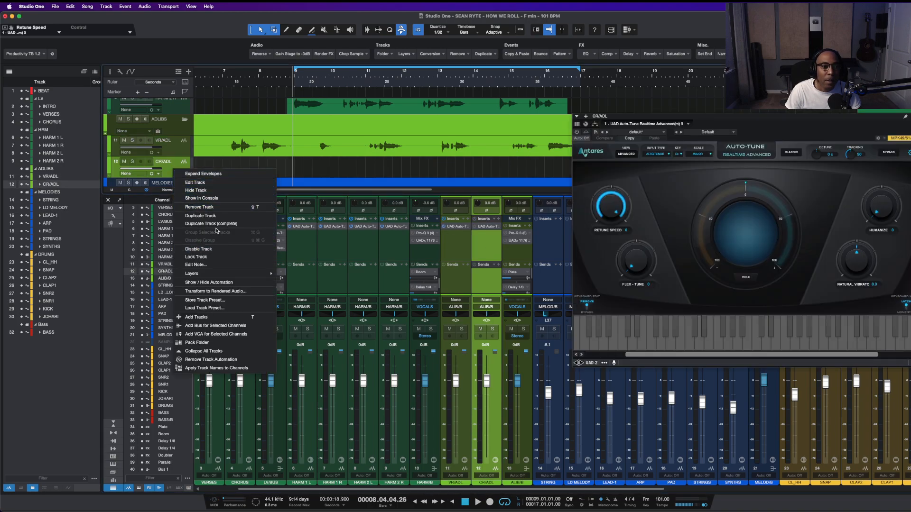
pyautogui.click(199, 207)
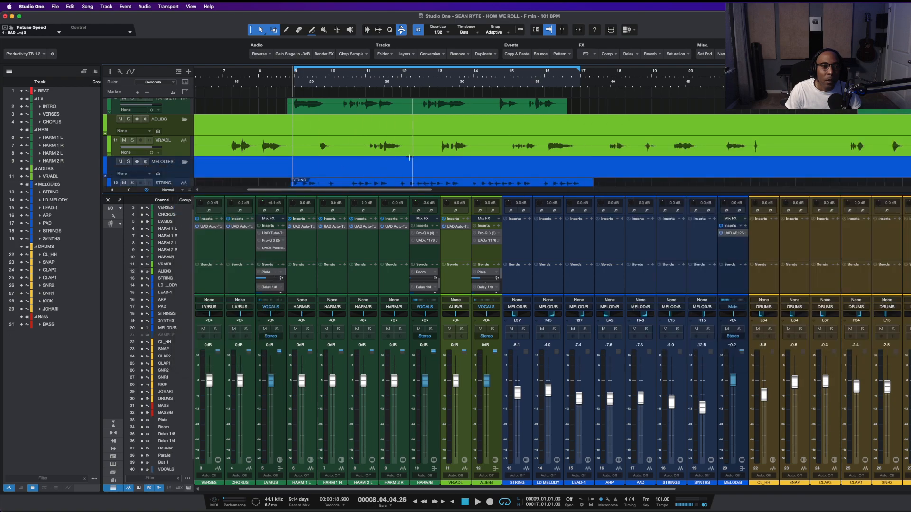
# - Play the looped section from bar 9 and listen to the vocals within the full mix
pyautogui.scroll(-1, 499, 158)
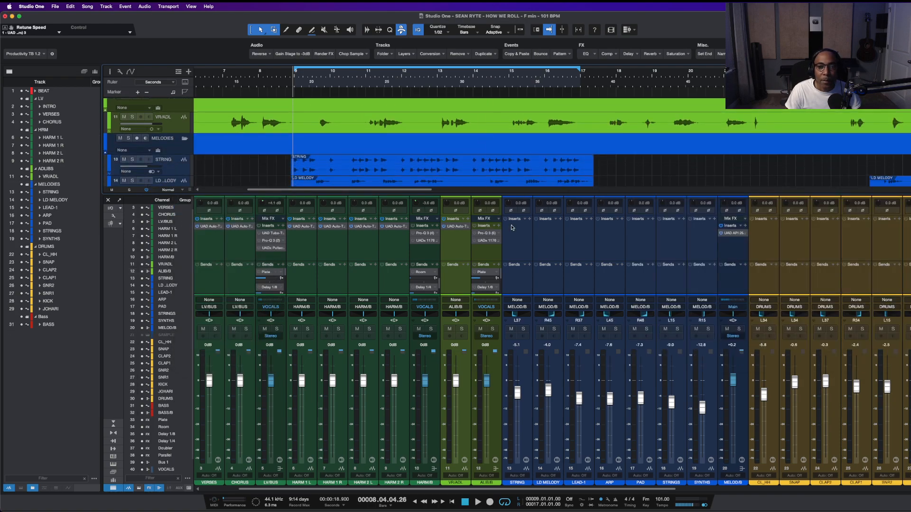
pyautogui.press('space')
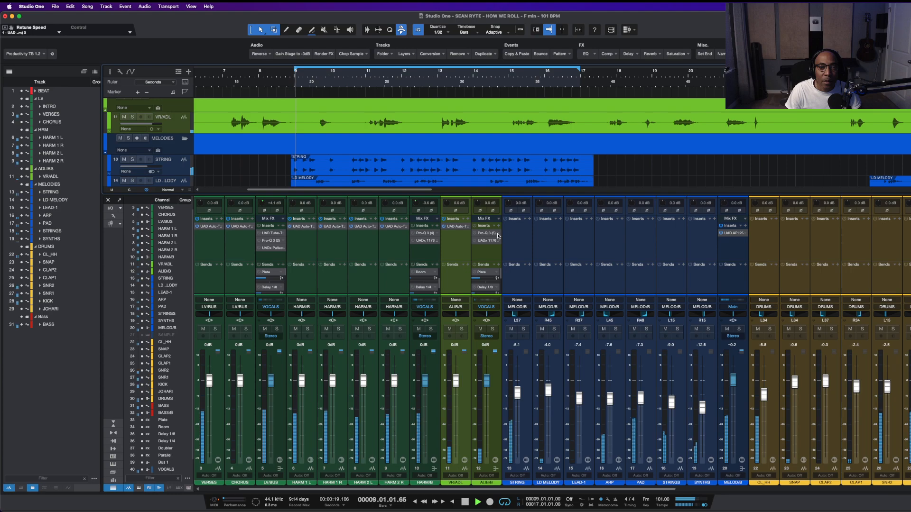
pyautogui.hscroll(-2, 375, 247)
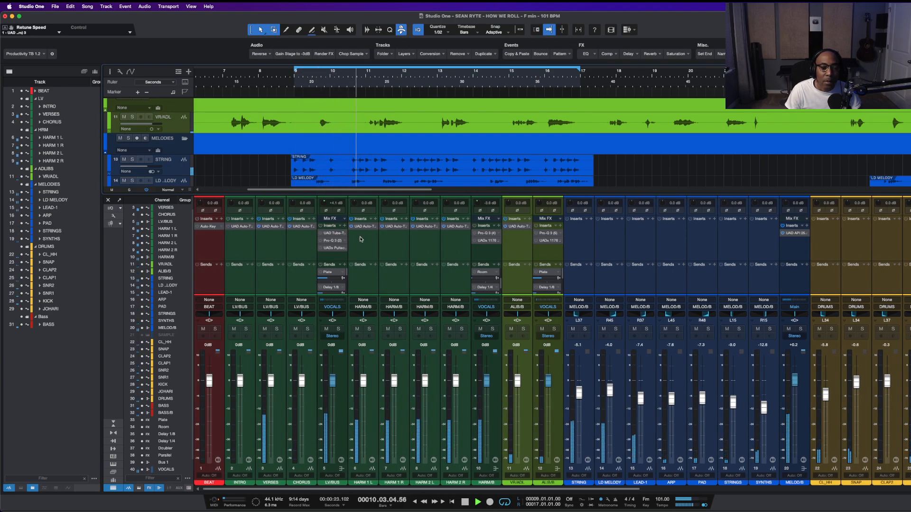
pyautogui.press('space')
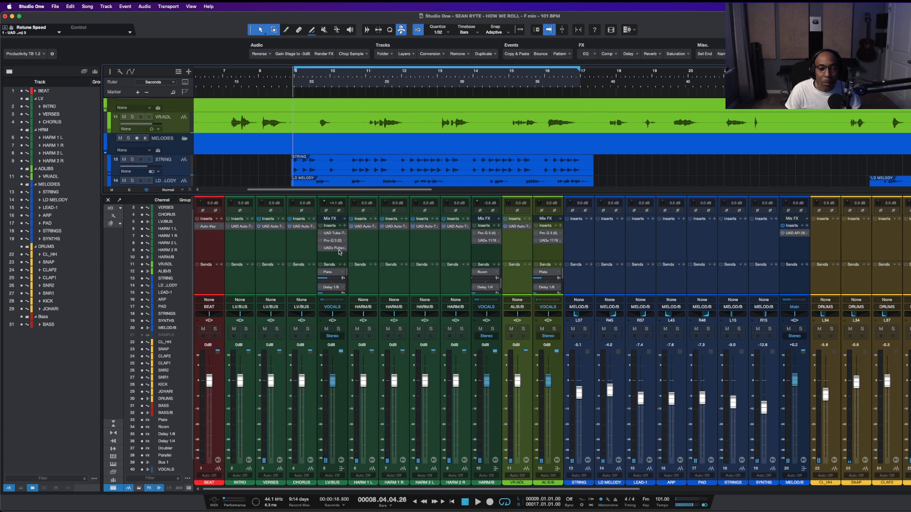
pyautogui.press('space')
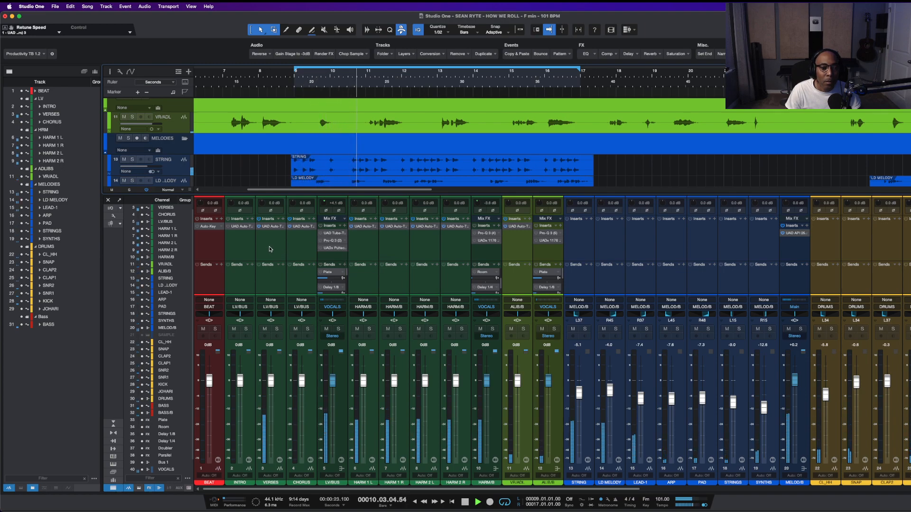
# - Check the Auto-Tune on the lead vocal tracks, and activate the Tube-Tech CL 1B compressor on the LV/BUS channel
pyautogui.moveTo(270, 226); pyautogui.dragTo(241, 228)
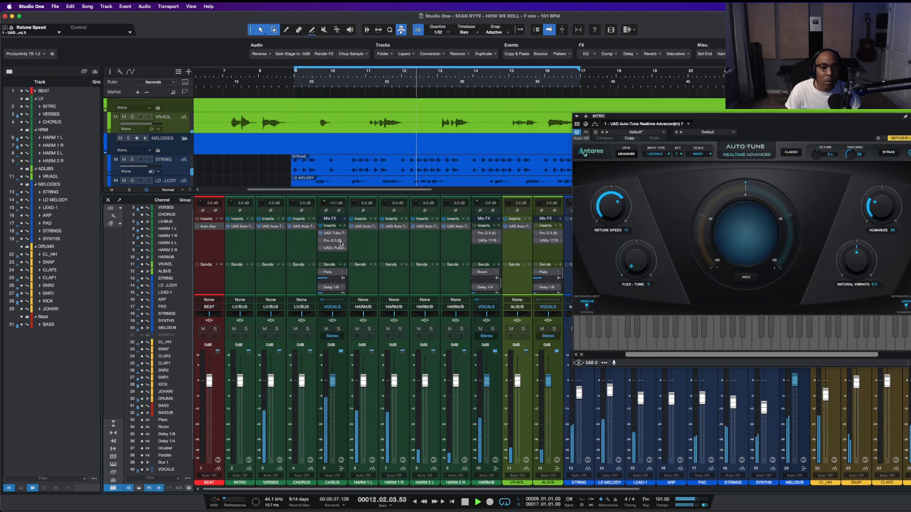
pyautogui.click(322, 233)
pyautogui.press('space')
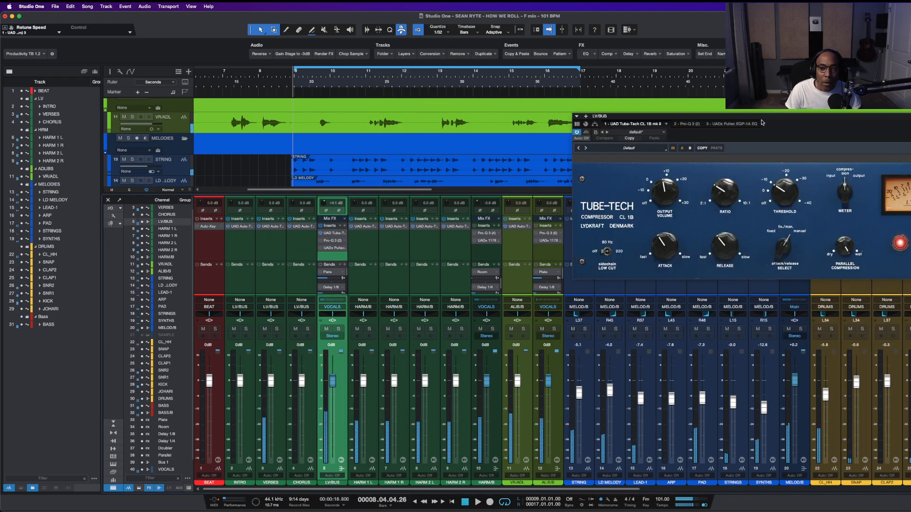
pyautogui.moveTo(763, 116); pyautogui.dragTo(551, 134)
# - Play the loop and compare the lead vocal with the Tube-Tech compressor bypassed and engaged
pyautogui.press('space')
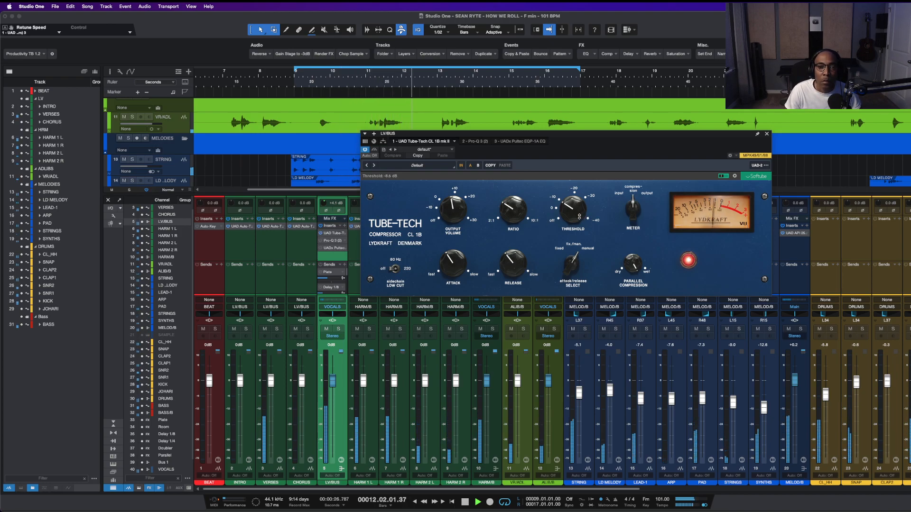
pyautogui.scroll(-1, 460, 216)
pyautogui.click(461, 166)
pyautogui.click(460, 165)
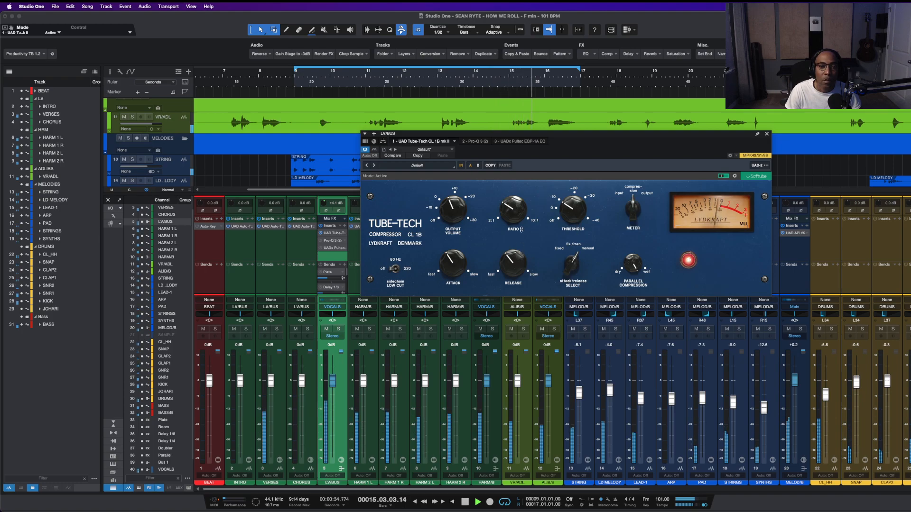
# - Activate the Pro-Q 3 equalizer on LV/BUS and reorder it ahead of the Tube-Tech compressor
pyautogui.click(477, 141)
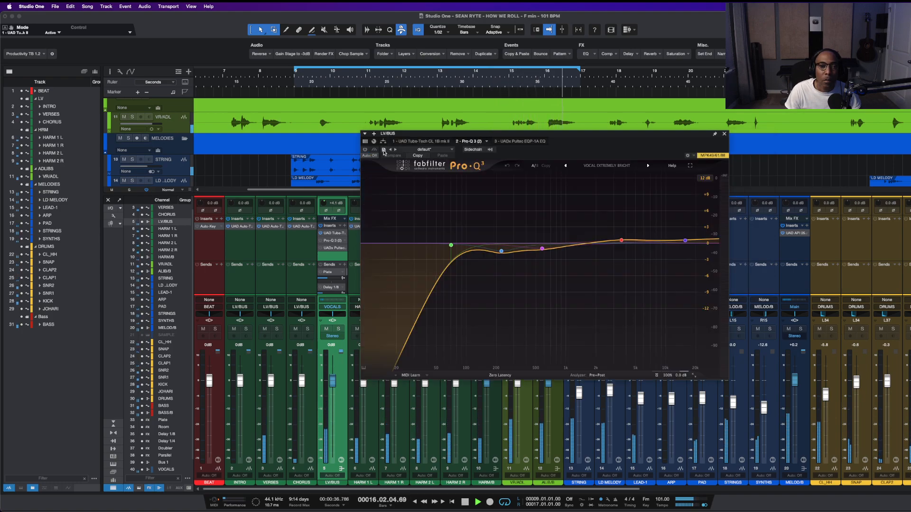
pyautogui.click(366, 150)
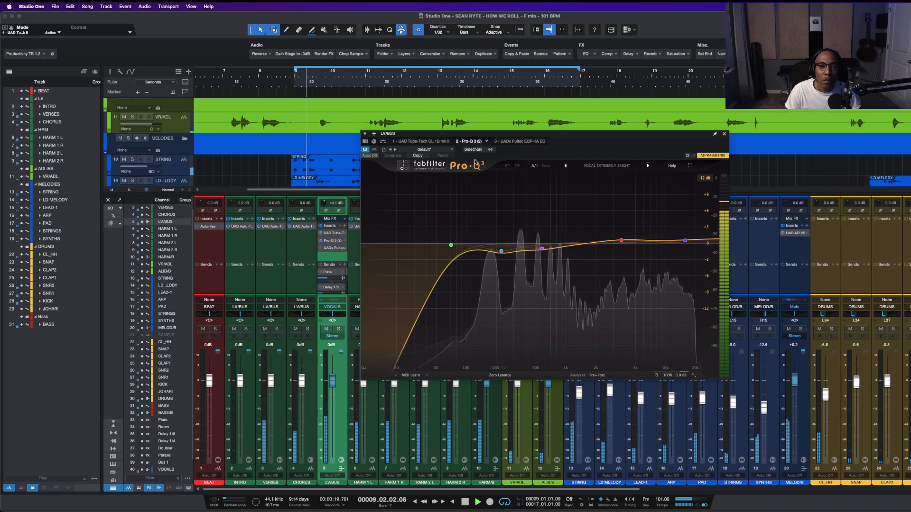
pyautogui.moveTo(473, 142); pyautogui.dragTo(397, 142)
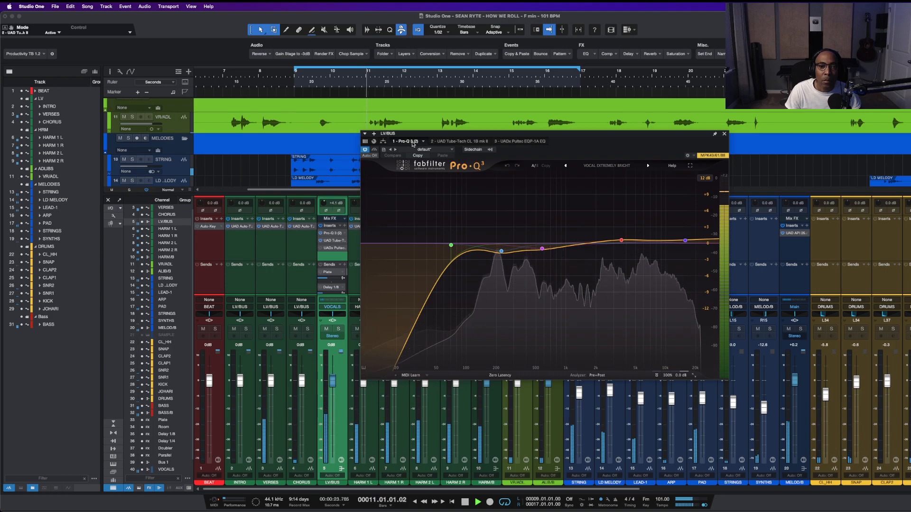
# - Remove the two high-frequency boost bands from the Pro-Q 3 curve on LV/BUS
pyautogui.click(622, 240)
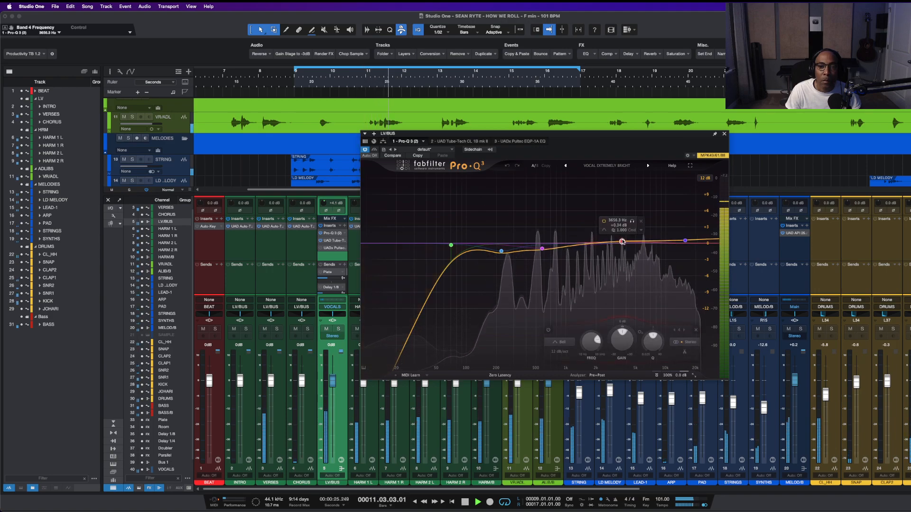
pyautogui.click(640, 220)
pyautogui.click(695, 220)
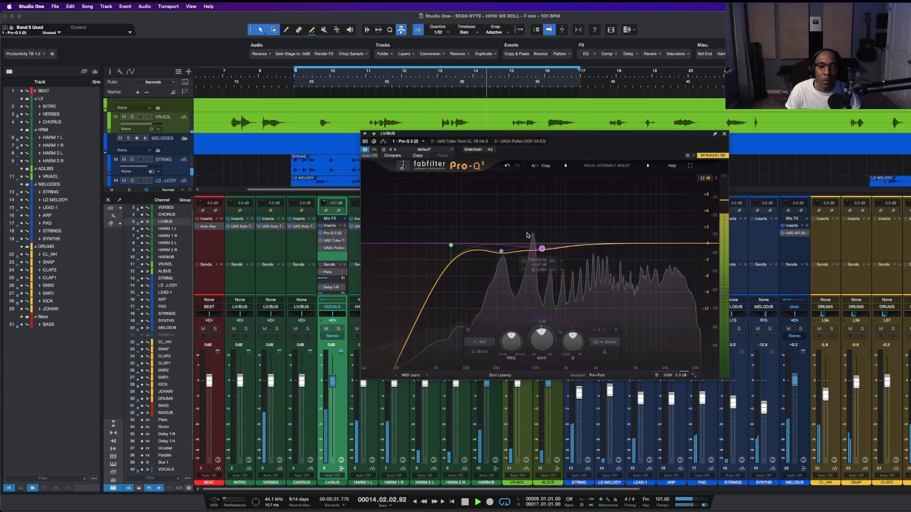
# - Solo Pro-Q 3's low-mid band 3, narrow its Q to about 2.09 at about 580 Hz, and turn its solo off
pyautogui.click(551, 260)
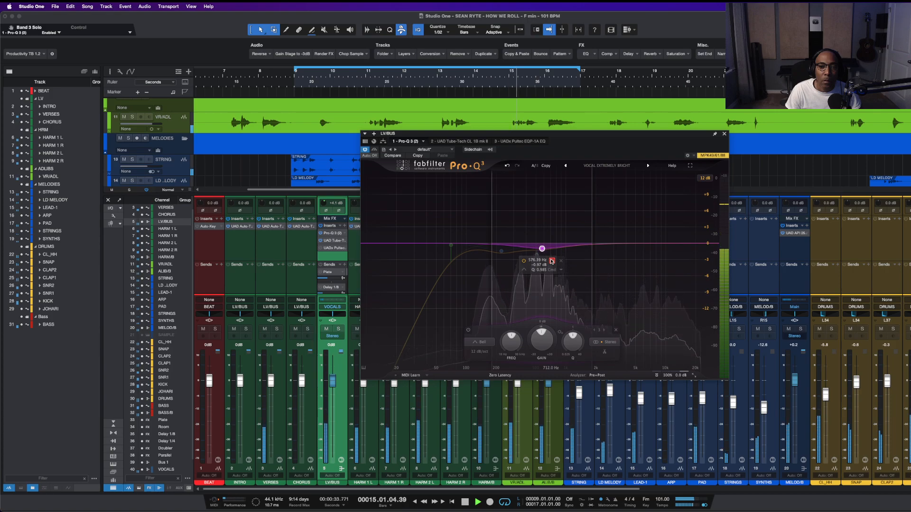
pyautogui.scroll(-3, 551, 261)
pyautogui.scroll(6, 552, 262)
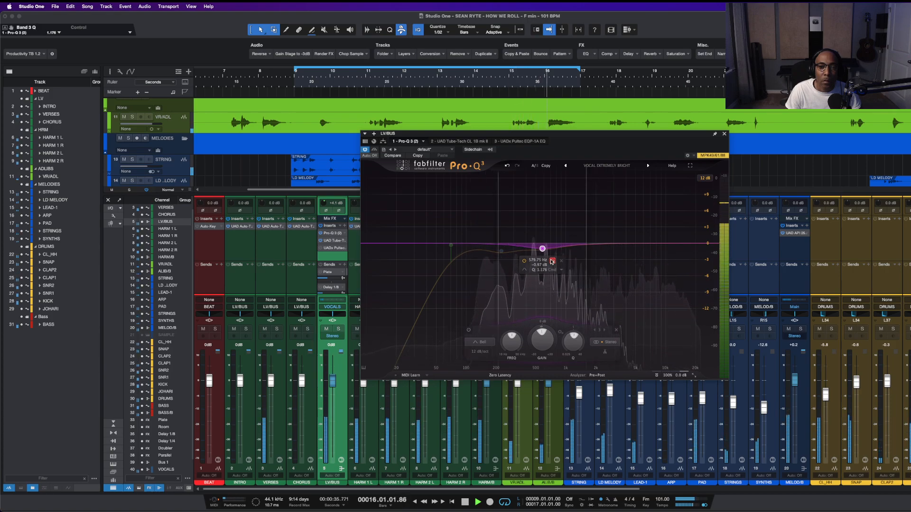
pyautogui.scroll(2, 552, 262)
pyautogui.click(552, 261)
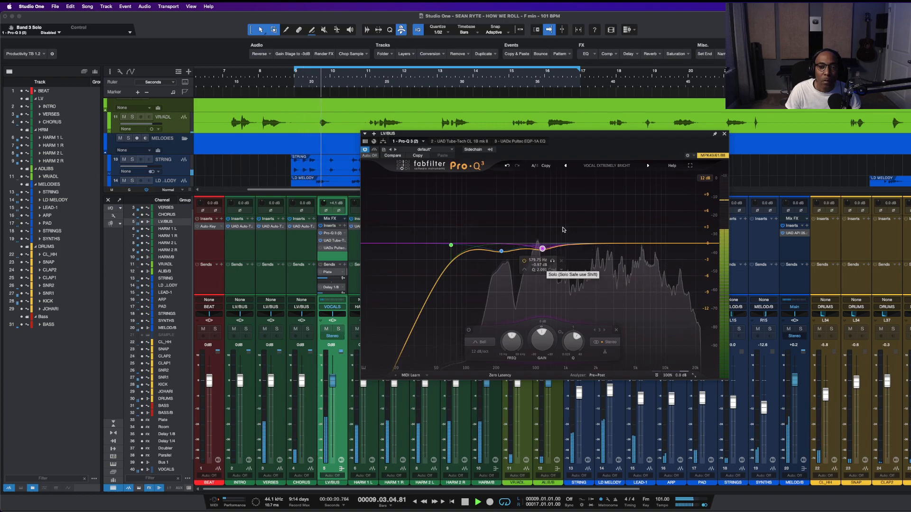
# - Sweep band 3 with a boost to 483.25 Hz, and set it to a cut of about -1.59 dB with Q 5.457
pyautogui.click(552, 261)
pyautogui.scroll(2, 550, 263)
pyautogui.moveTo(549, 263); pyautogui.dragTo(541, 212)
pyautogui.scroll(2, 530, 227)
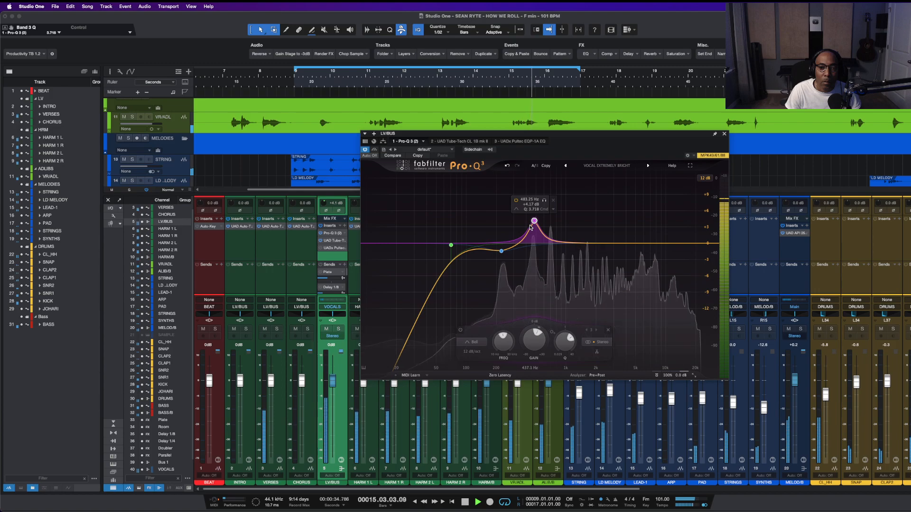
pyautogui.moveTo(535, 339); pyautogui.dragTo(537, 390)
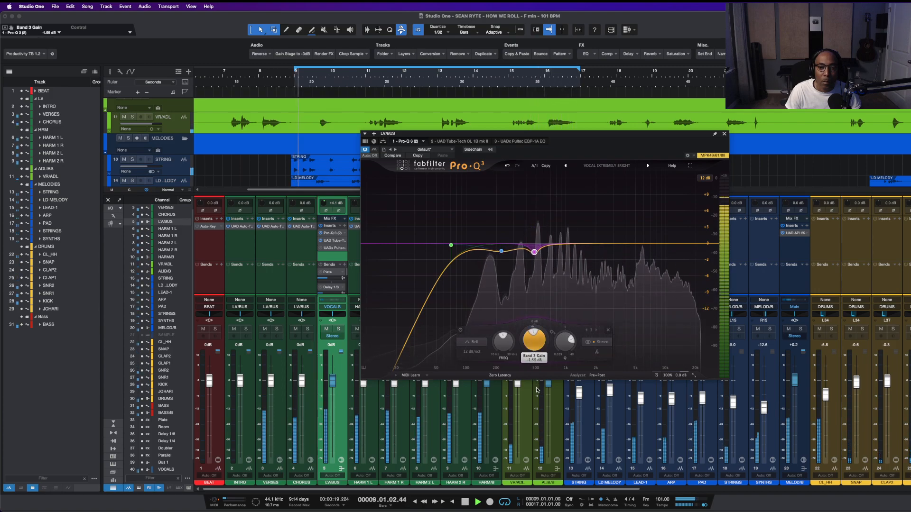
pyautogui.scroll(1, 502, 252)
# - Solo Pro-Q 3's band 2 and adjust it to a narrower cut of about -1.5 dB at about 251 Hz
pyautogui.click(511, 263)
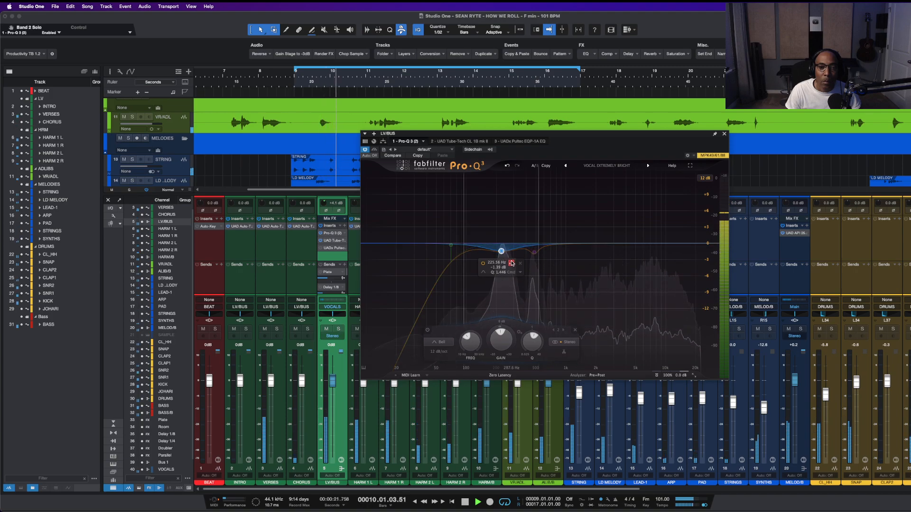
pyautogui.moveTo(511, 264)
pyautogui.mouseDown()
pyautogui.moveTo(497, 268)
pyautogui.moveTo(512, 269)
pyautogui.moveTo(500, 275)
pyautogui.moveTo(500, 202)
pyautogui.moveTo(520, 198)
pyautogui.moveTo(509, 200)
pyautogui.moveTo(508, 252)
pyautogui.mouseUp()
pyautogui.scroll(3, 504, 271)
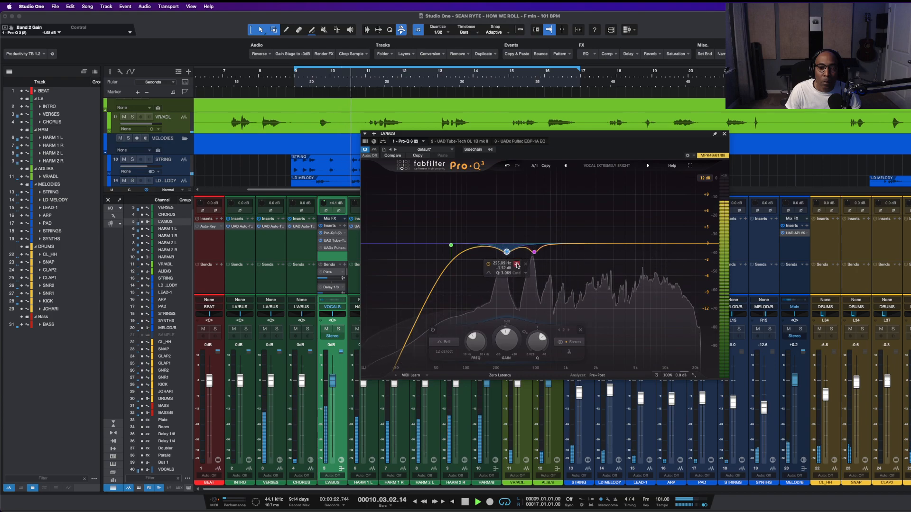
# - Make Pro-Q 3's band 3 at 483.25 Hz dynamic
pyautogui.click(534, 252)
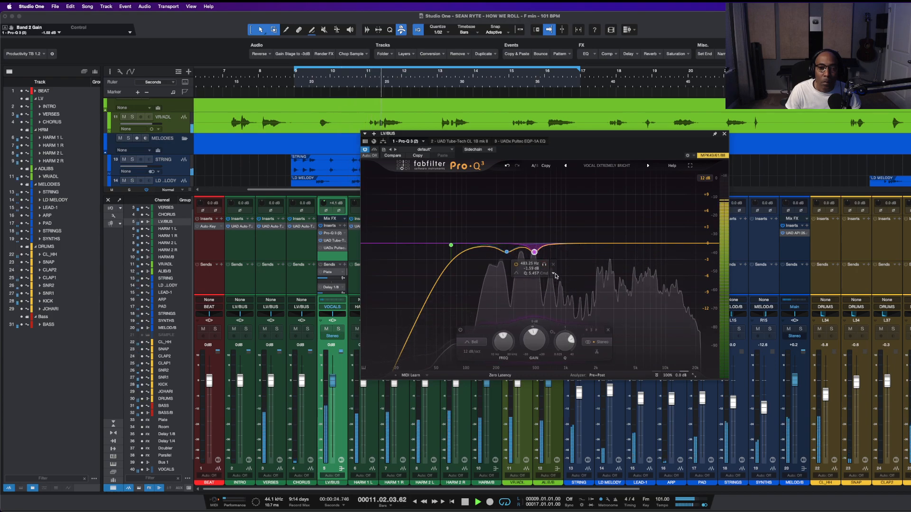
pyautogui.click(554, 274)
pyautogui.click(570, 298)
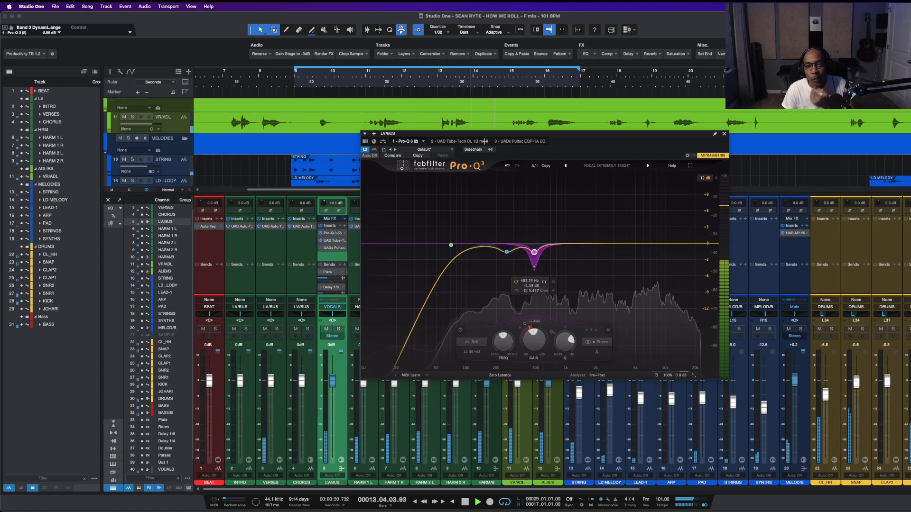
# - Set the Tube-Tech compressor's threshold to -11.7 dB on LV/BUS and compare the vocal with it bypassed
pyautogui.click(453, 141)
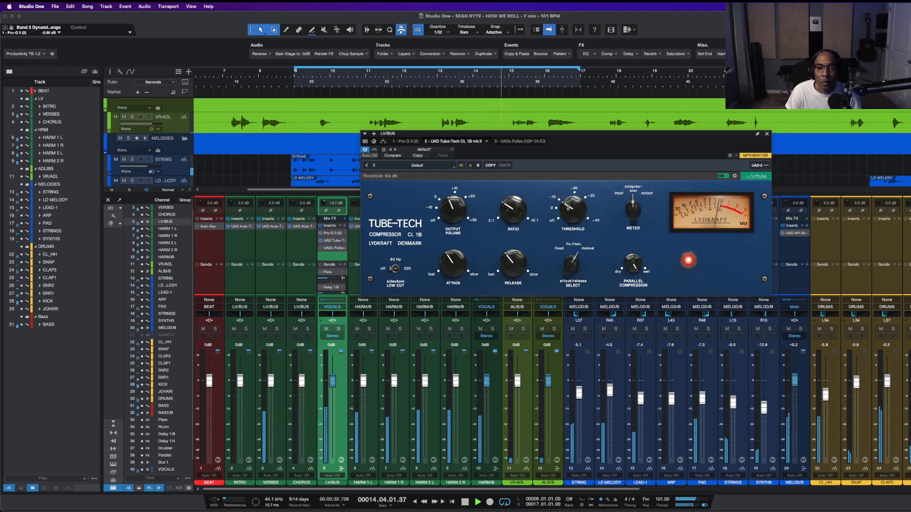
pyautogui.moveTo(573, 207); pyautogui.dragTo(566, 209)
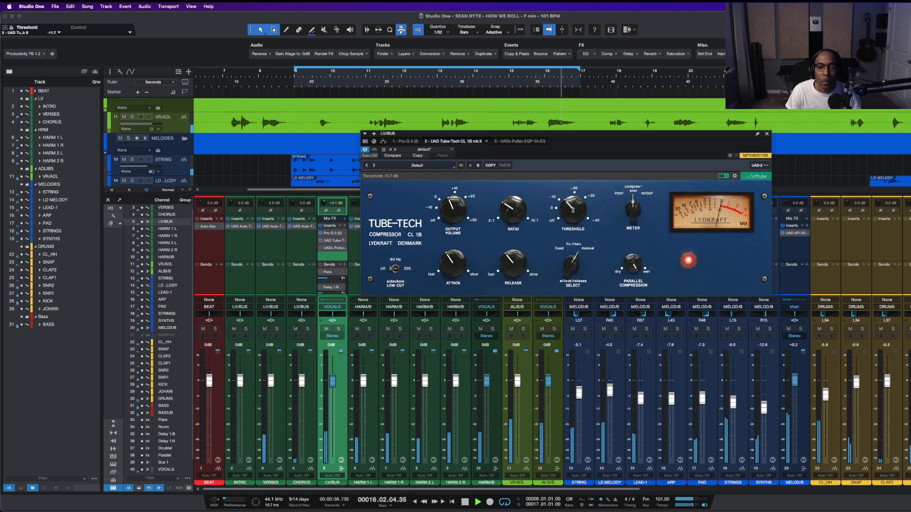
pyautogui.click(461, 165)
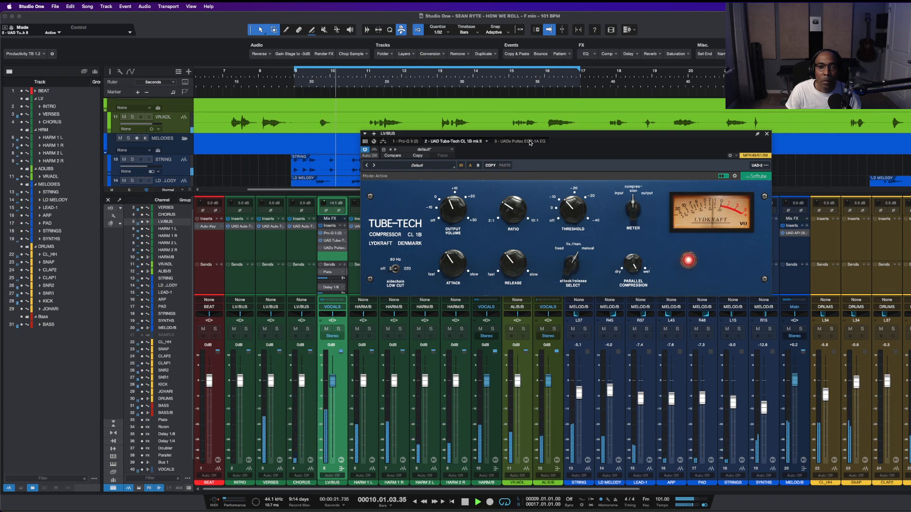
# - Adjust the high-frequency boost on LV/BUS's Pultec EQP-1A, set its high frequency to 8 KCS, and compare with the EQ off
pyautogui.click(496, 141)
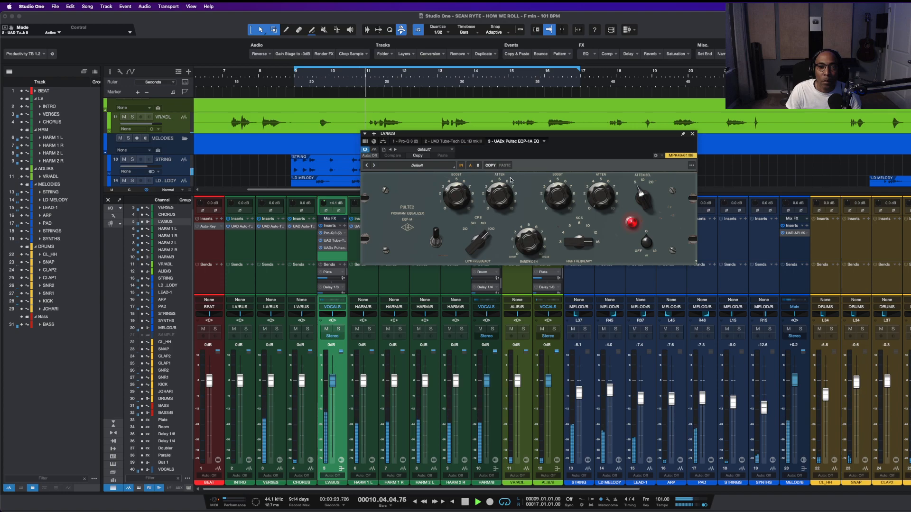
pyautogui.moveTo(486, 239); pyautogui.dragTo(486, 200)
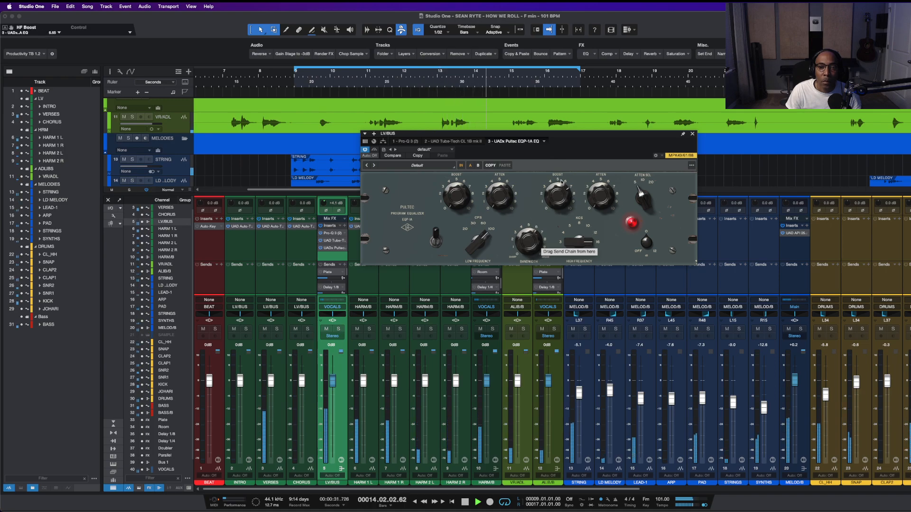
pyautogui.moveTo(572, 238); pyautogui.dragTo(581, 250)
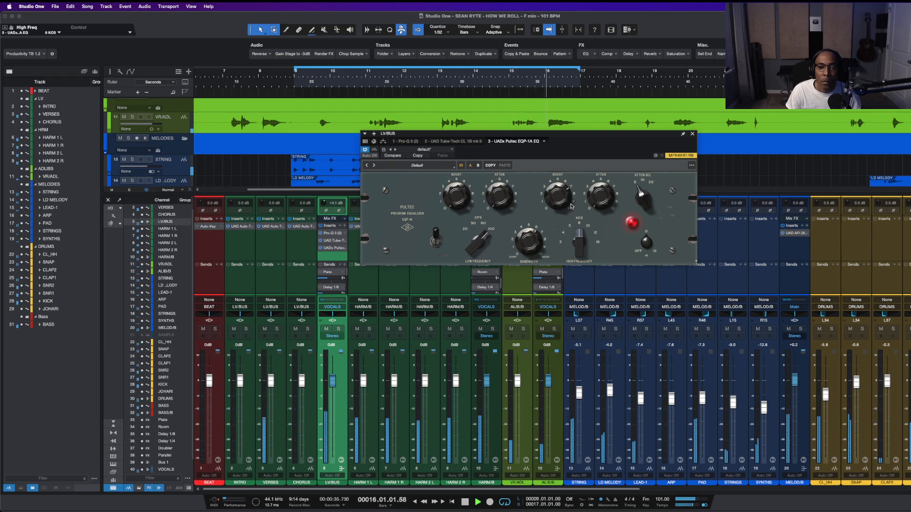
pyautogui.moveTo(561, 196); pyautogui.dragTo(561, 200)
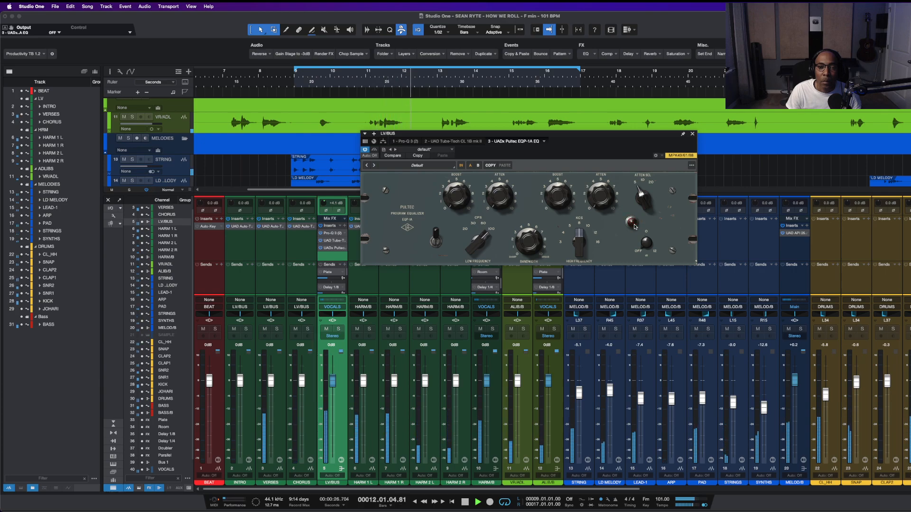
pyautogui.click(633, 225)
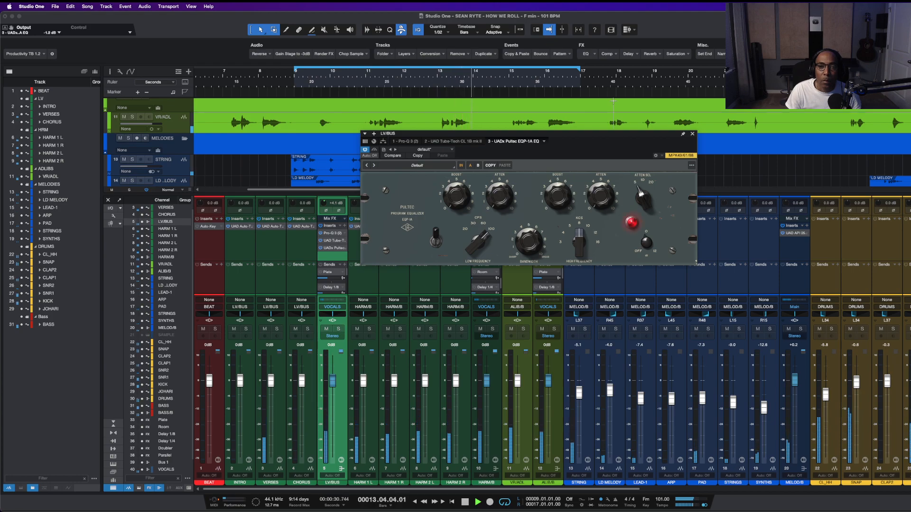
# - Extend the loop range in the timeline to end at bar 37
pyautogui.moveTo(578, 69); pyautogui.dragTo(910, 70)
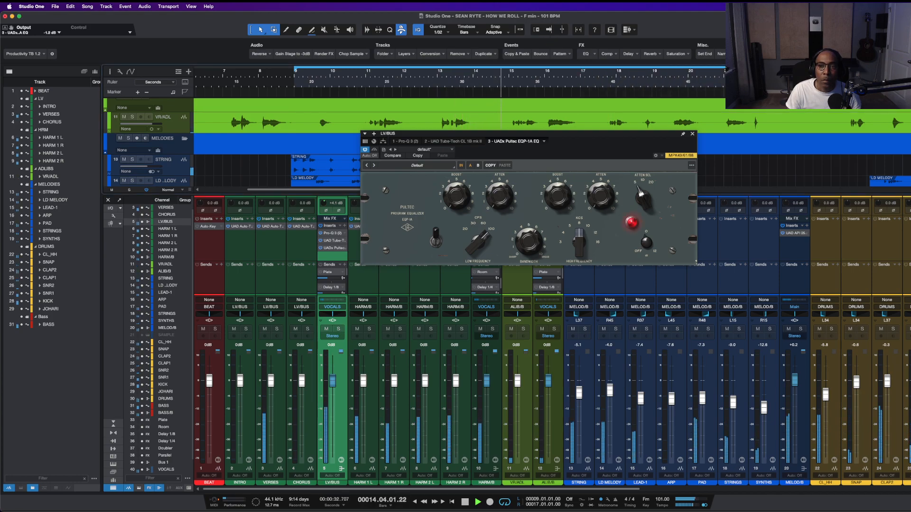
pyautogui.press('w')
pyautogui.press('w')
pyautogui.press('w')
pyautogui.press('w')
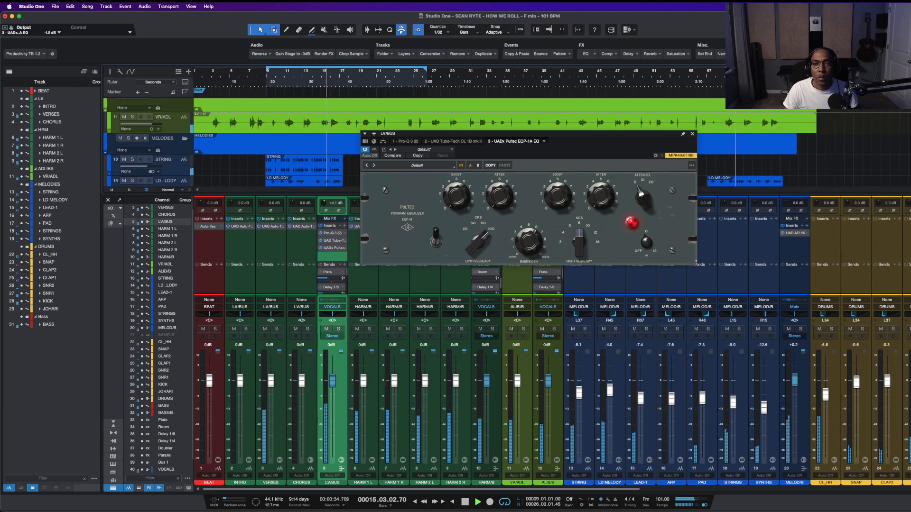
pyautogui.moveTo(422, 72); pyautogui.dragTo(519, 74)
pyautogui.click(519, 30)
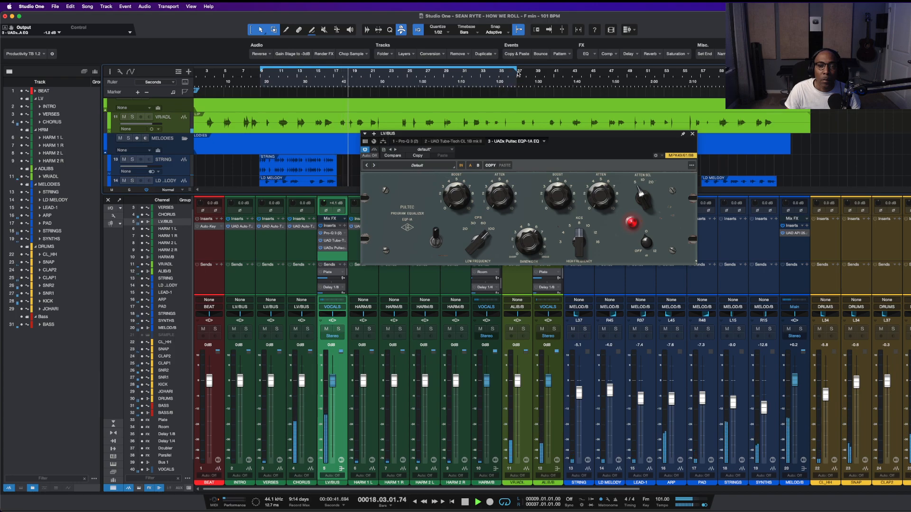
# - Close the Pultec window, bring the lead vocal tracks into view, and enlarge the mixer to expose more sends
pyautogui.click(692, 133)
pyautogui.hscroll(-1, 374, 135)
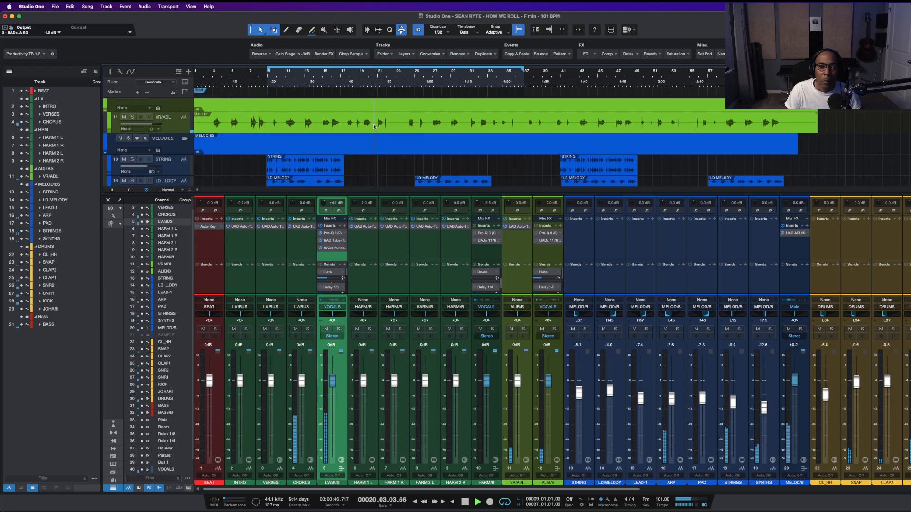
pyautogui.scroll(5, 375, 135)
pyautogui.scroll(3, 372, 128)
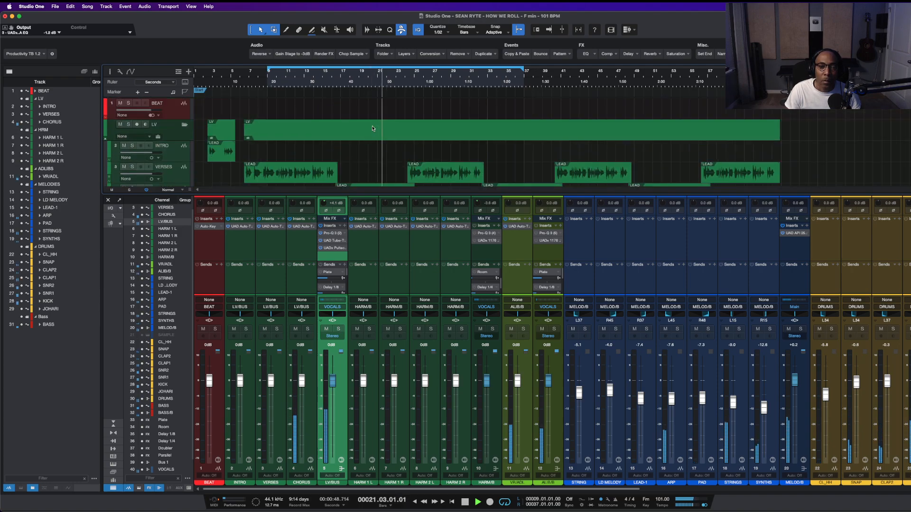
pyautogui.scroll(-3, 373, 133)
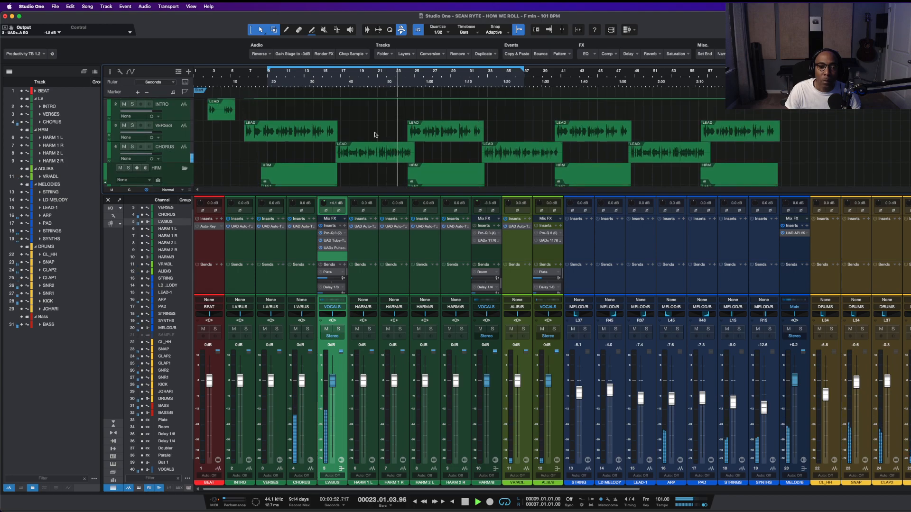
pyautogui.moveTo(391, 196)
pyautogui.mouseDown()
pyautogui.moveTo(396, 145)
pyautogui.moveTo(396, 185)
pyautogui.mouseUp()
pyautogui.moveTo(367, 261); pyautogui.dragTo(371, 246)
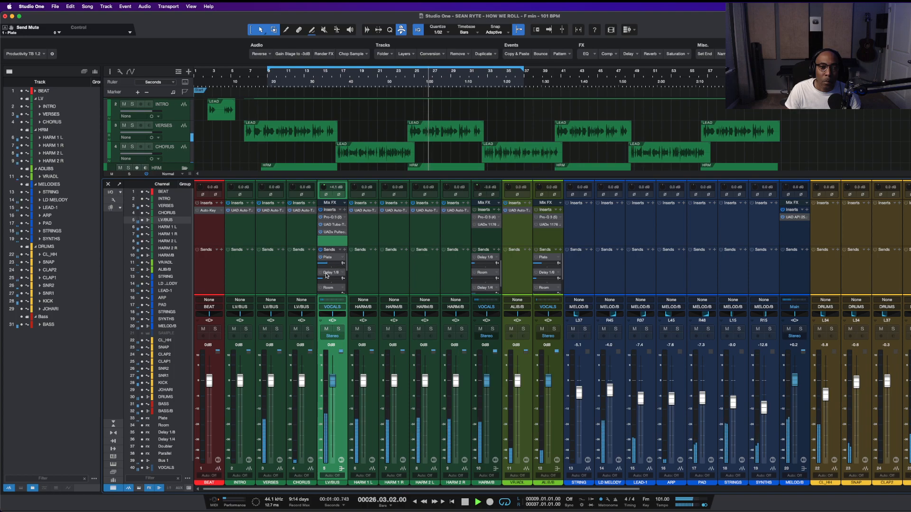
# - Lower LV/BUS's Plate send level and unmute its effect sends, including Room, Doubler and Parallel
pyautogui.moveTo(327, 264); pyautogui.dragTo(324, 264)
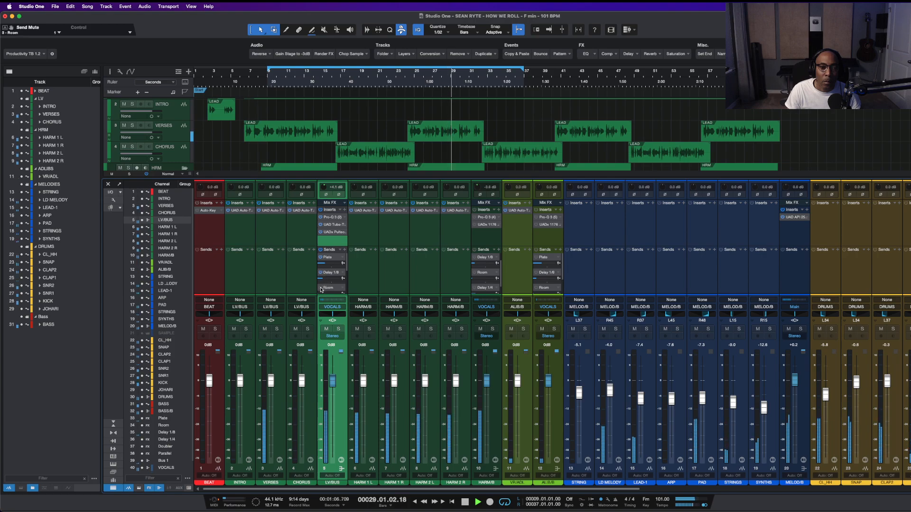
pyautogui.scroll(-1, 346, 274)
pyautogui.moveTo(323, 280)
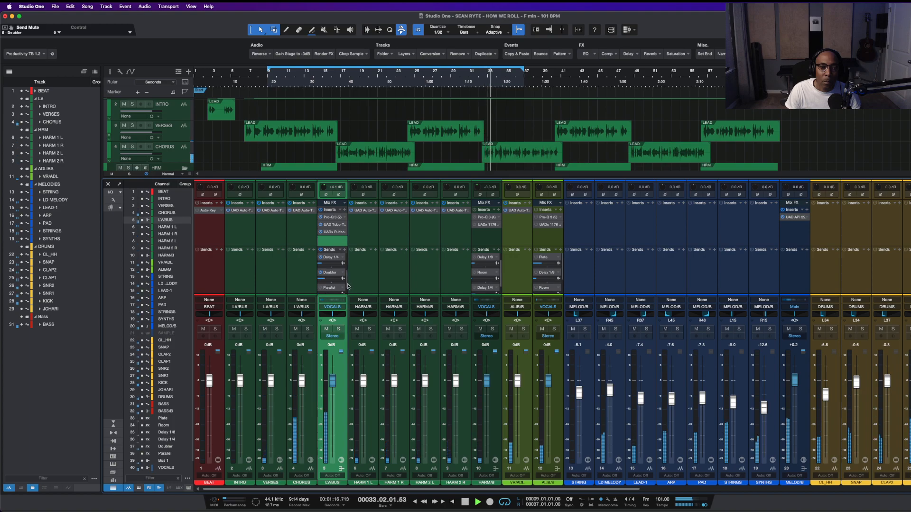
pyautogui.scroll(-1, 336, 286)
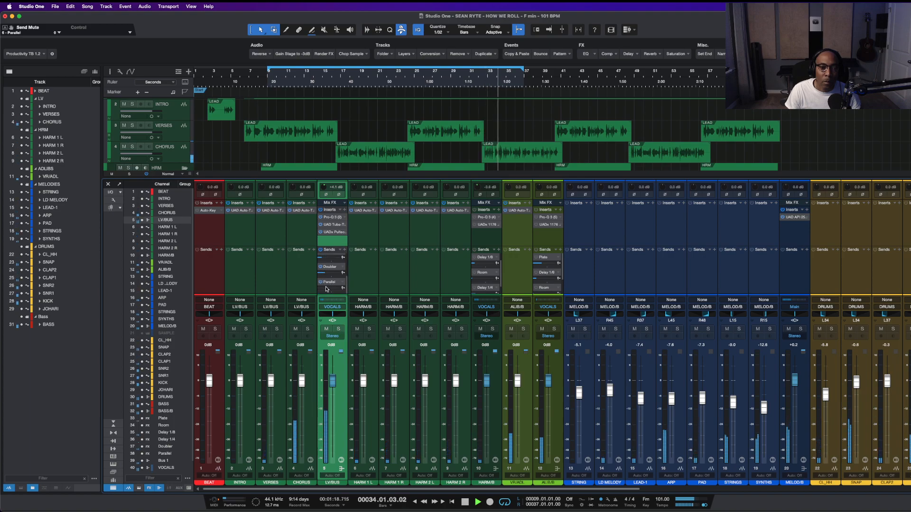
pyautogui.scroll(5, 326, 289)
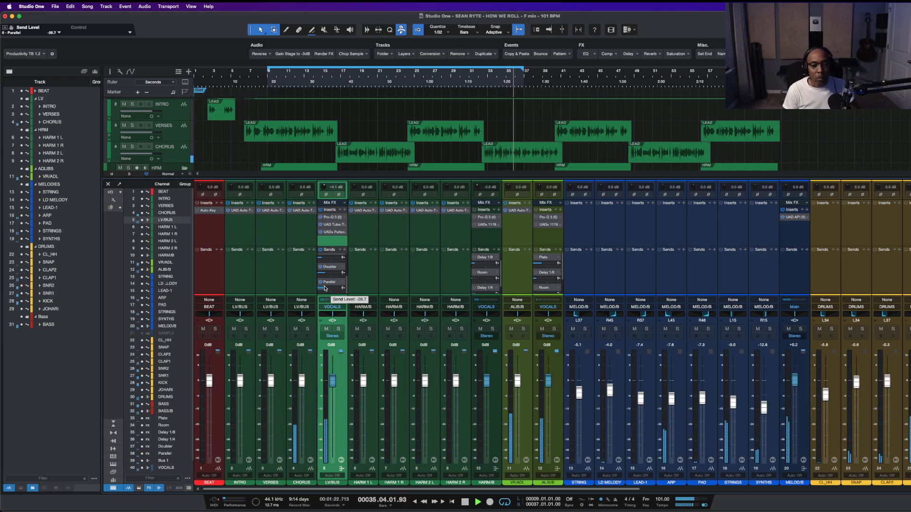
# - Open the LV/BUS channel editor clear of the arrangement and briefly solo the bus to hear the vocal with its sends
pyautogui.click(341, 459)
pyautogui.moveTo(507, 132); pyautogui.dragTo(500, 235)
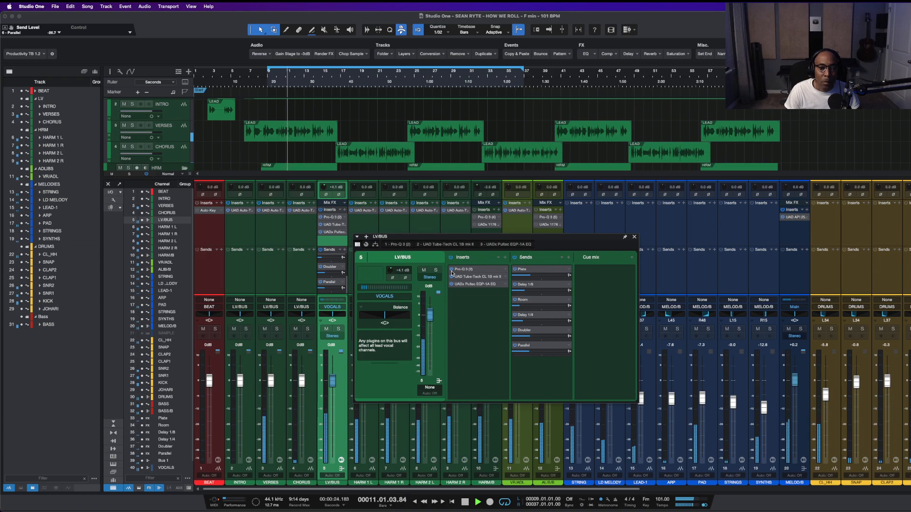
pyautogui.click(435, 271)
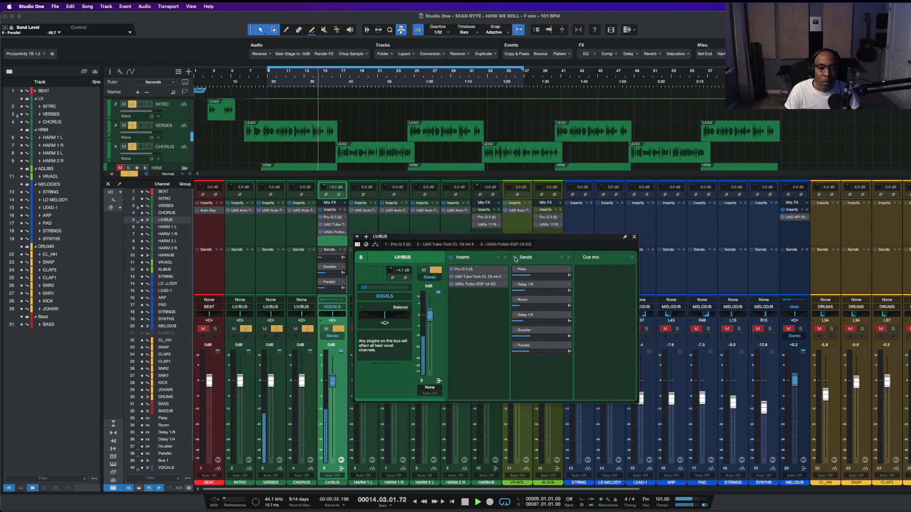
pyautogui.click(435, 270)
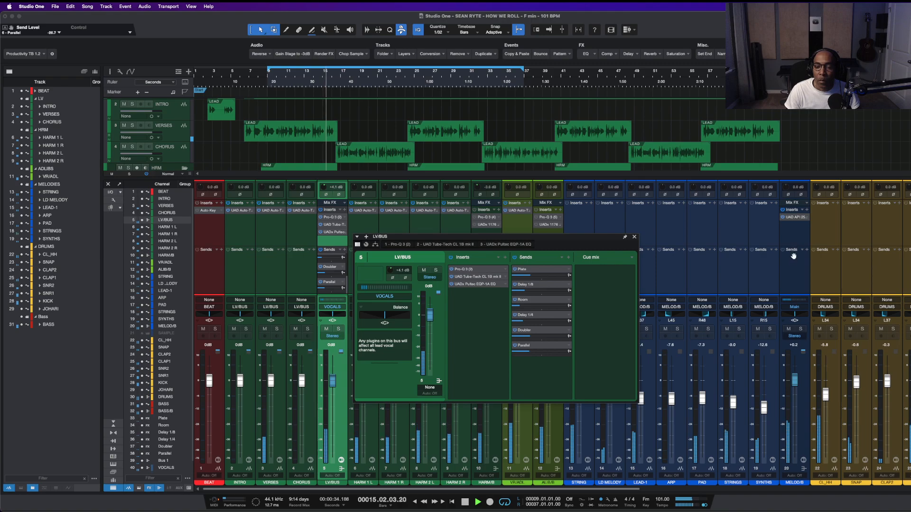
# - Solo LV/BUS to audition the vocal with Bus 1's effects, and add the BEAT bus to the solo
pyautogui.hscroll(3, 787, 268)
pyautogui.hscroll(13, 786, 268)
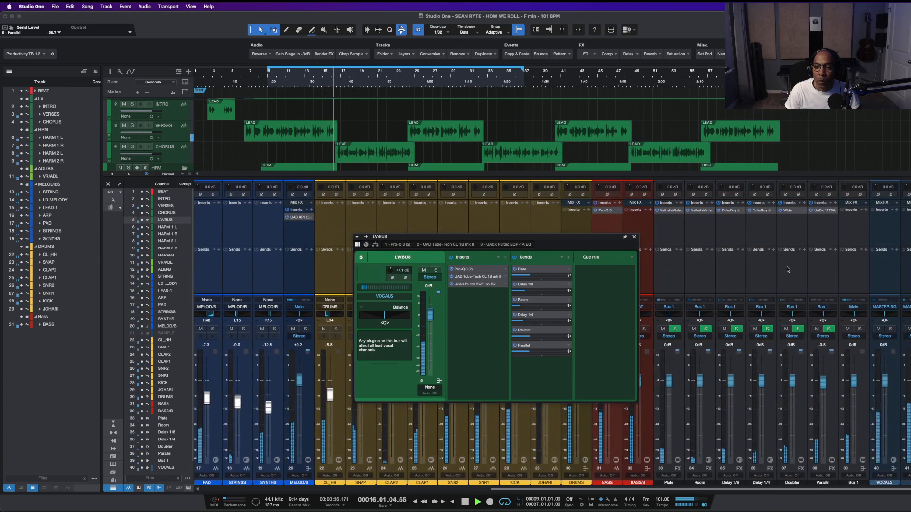
pyautogui.click(436, 270)
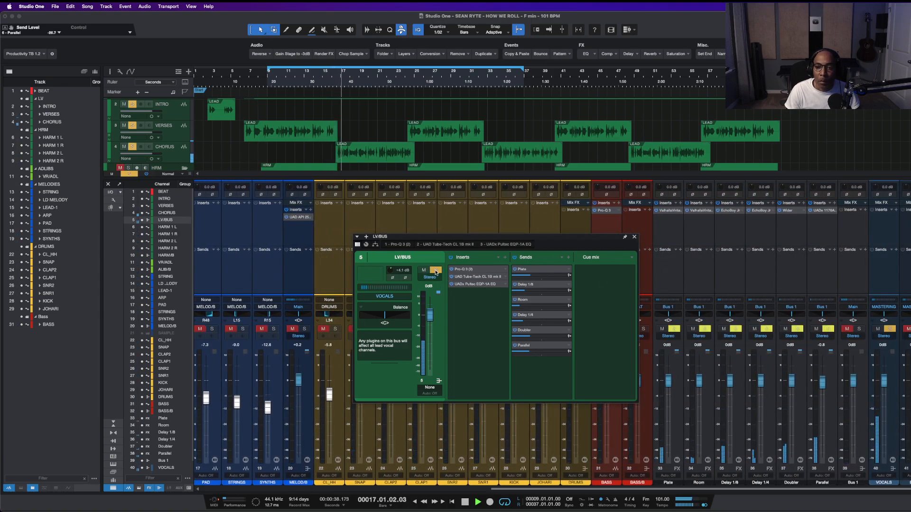
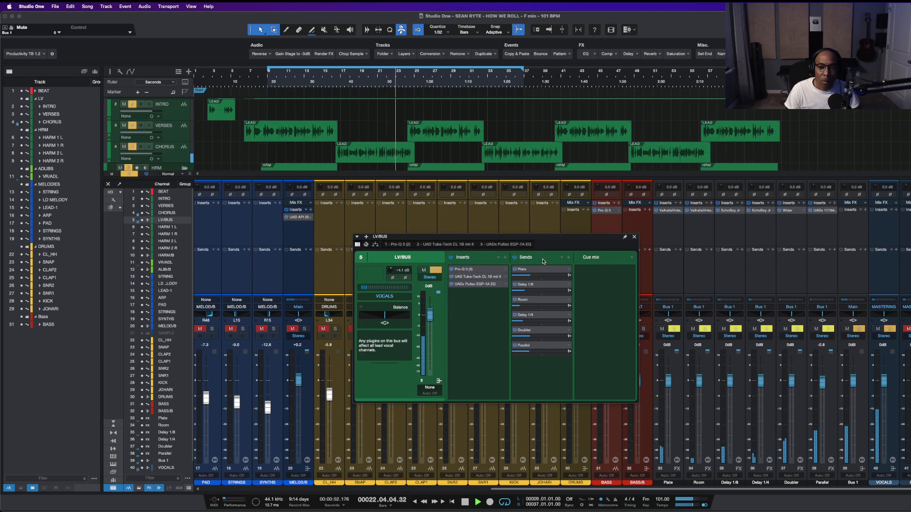
pyautogui.click(910, 329)
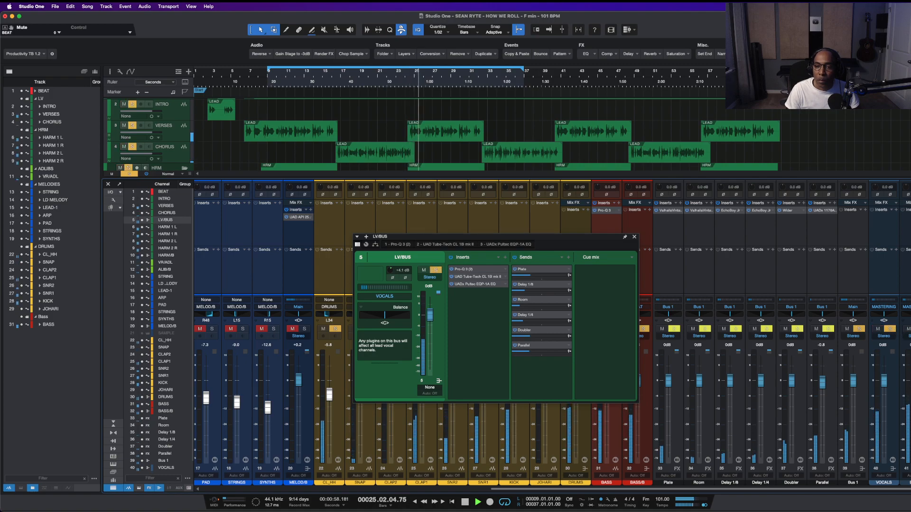
# - Inspect the Plate channel's ValhallaVintageVerb and the Parallel channel's UADx 1176AE compressor settings
pyautogui.hscroll(-3, 745, 302)
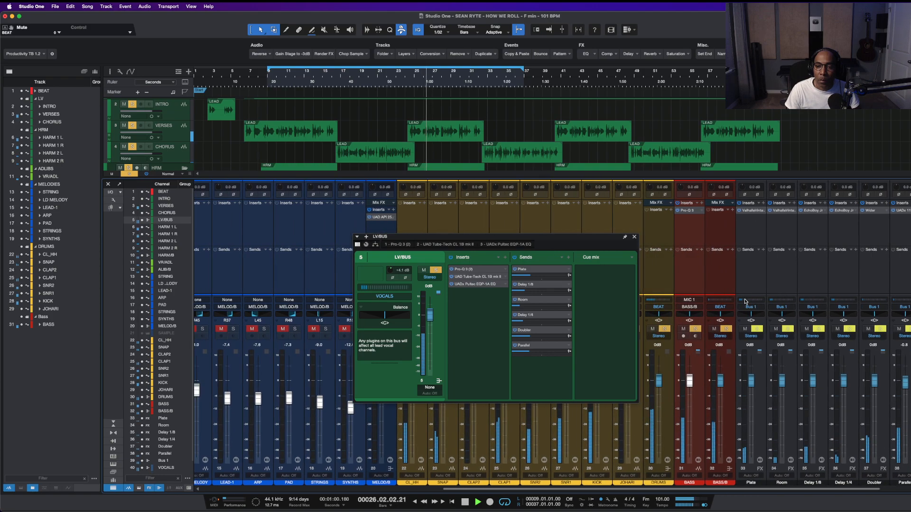
pyautogui.hscroll(3, 752, 300)
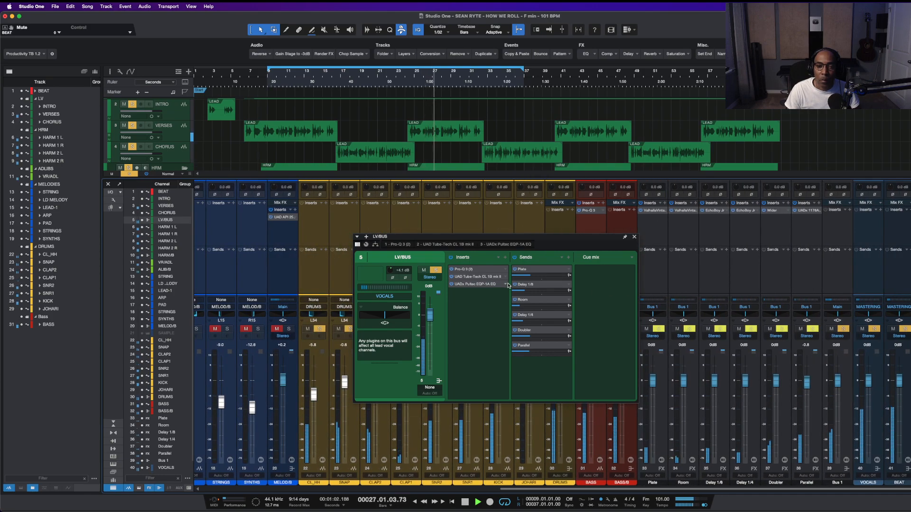
pyautogui.hscroll(-8, 322, 318)
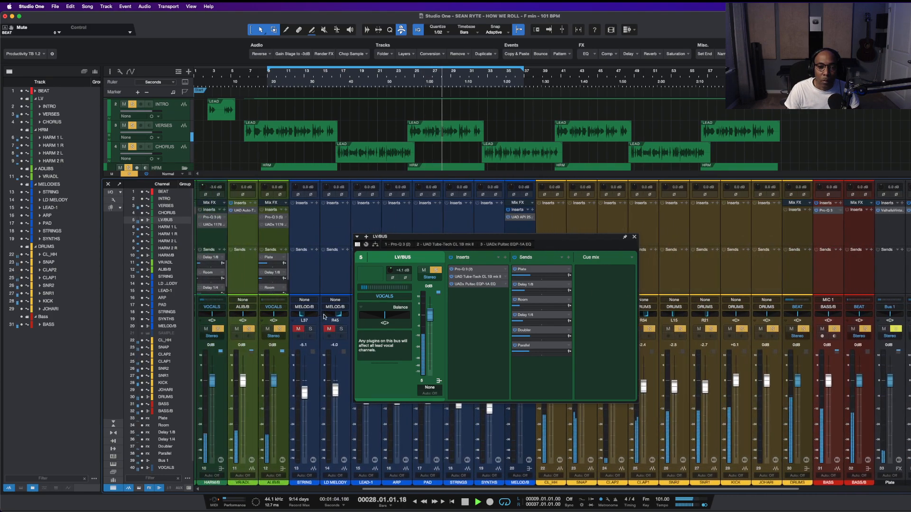
pyautogui.hscroll(-5, 321, 318)
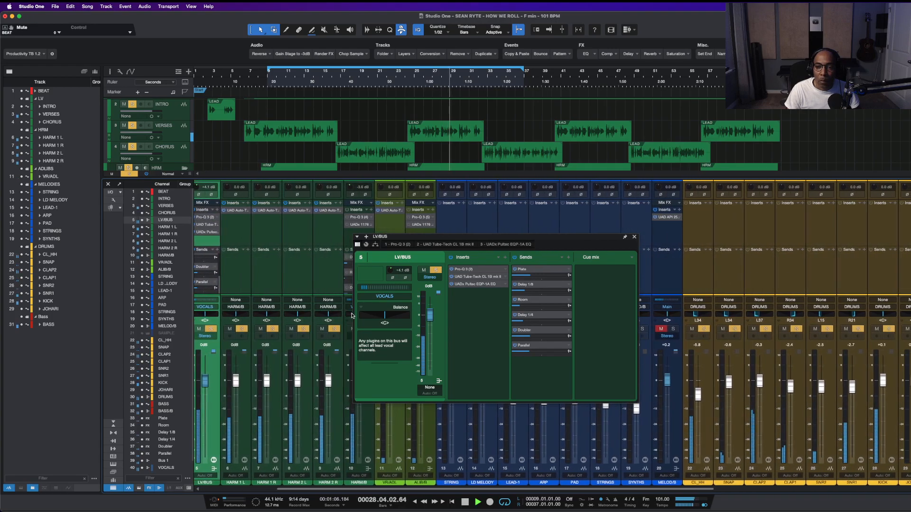
pyautogui.hscroll(9, 644, 270)
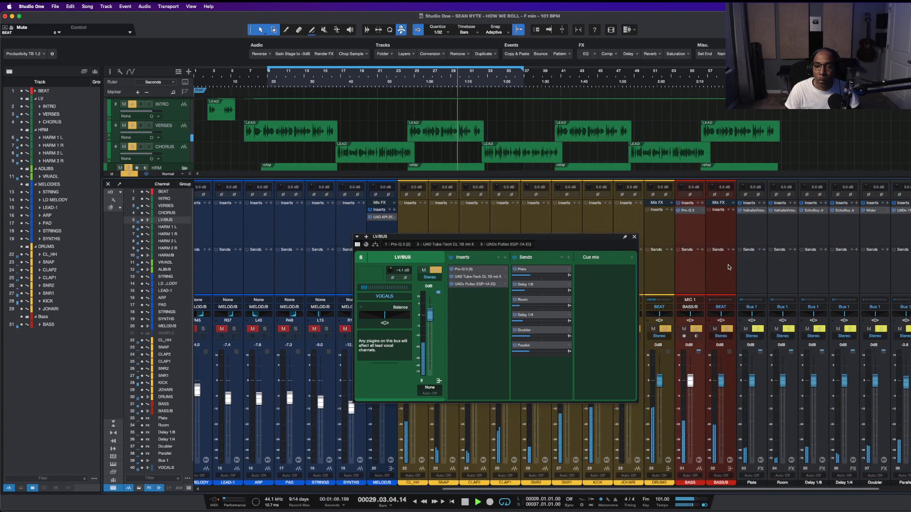
pyautogui.click(759, 281)
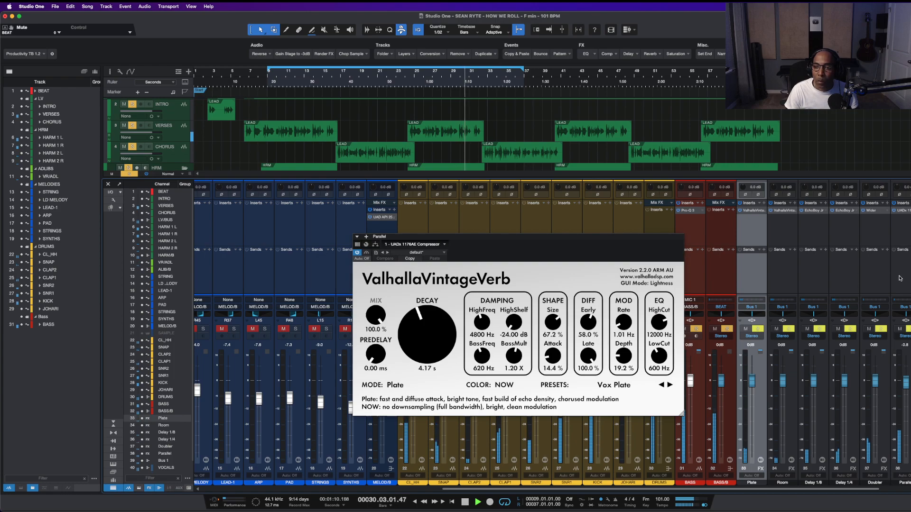
pyautogui.click(900, 278)
# - Dismiss the Doubler channel's options and clear the solos so the full mix plays
pyautogui.rightClick(879, 331)
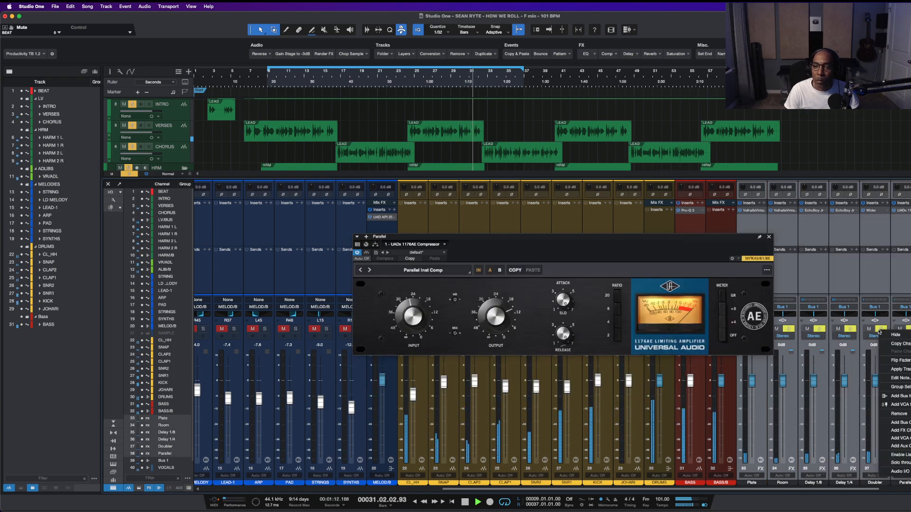
pyautogui.click(897, 264)
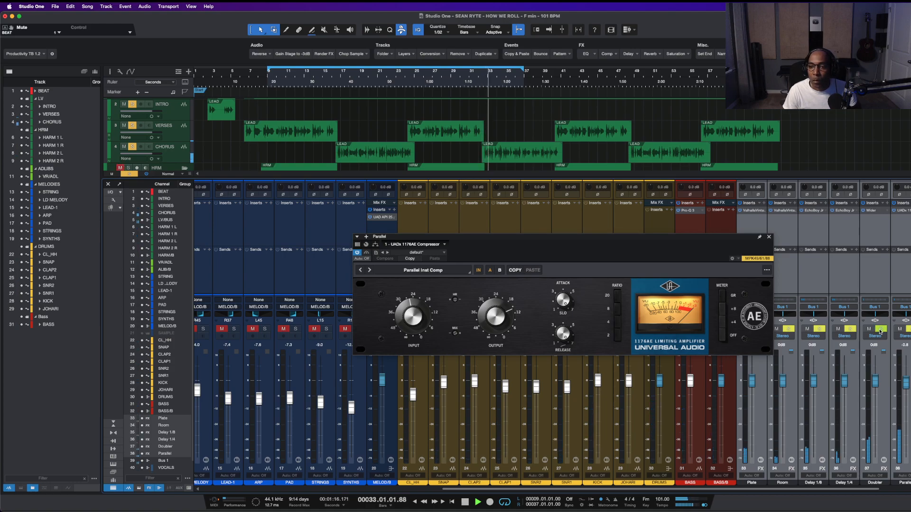
pyautogui.click(880, 330)
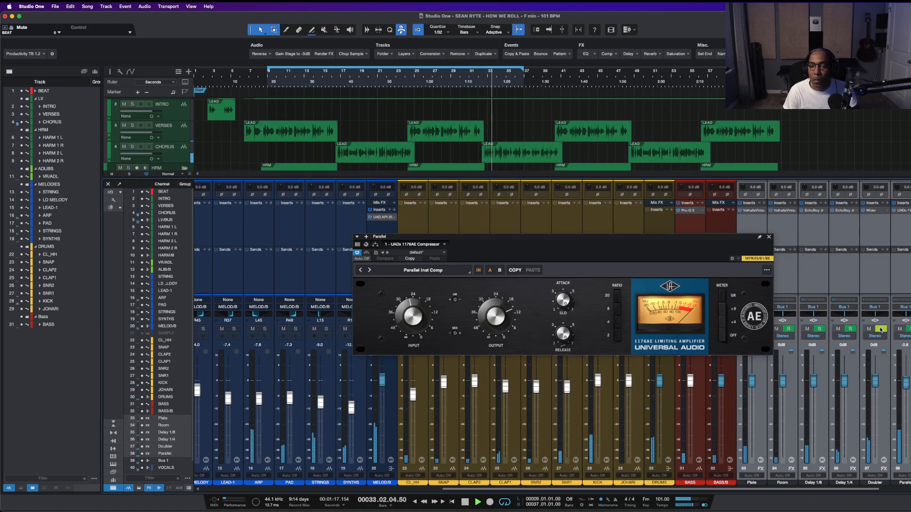
# - Select the Parallel channel and move its UADx 1176AE compressor window aside to reveal LV/BUS in the mixer
pyautogui.click(898, 272)
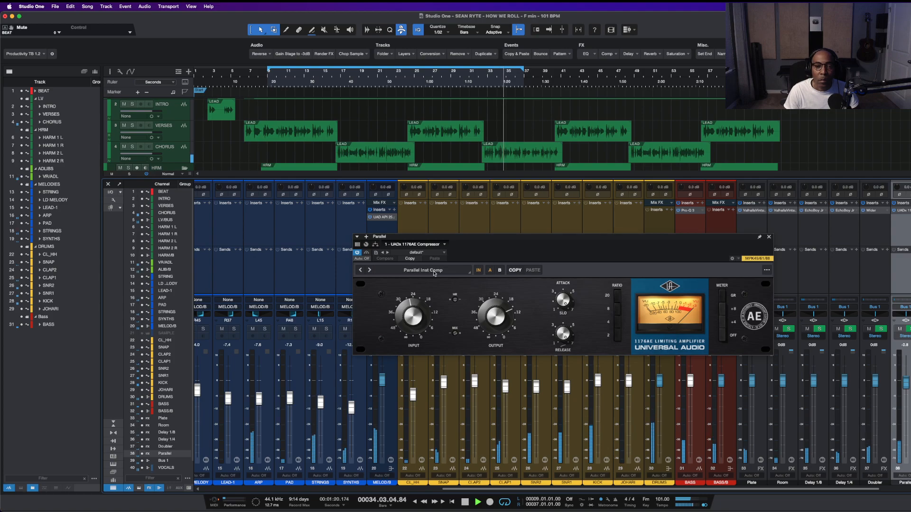
pyautogui.moveTo(469, 243); pyautogui.dragTo(569, 233)
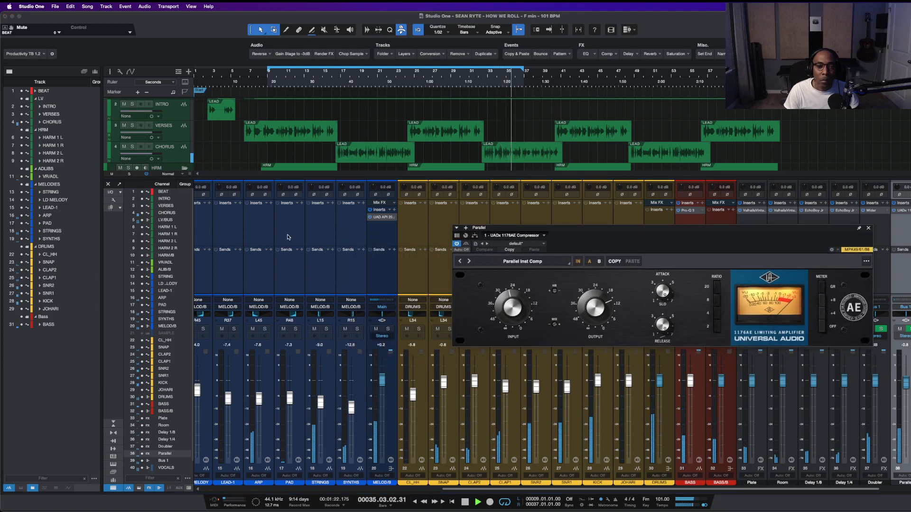
pyautogui.hscroll(-10, 290, 237)
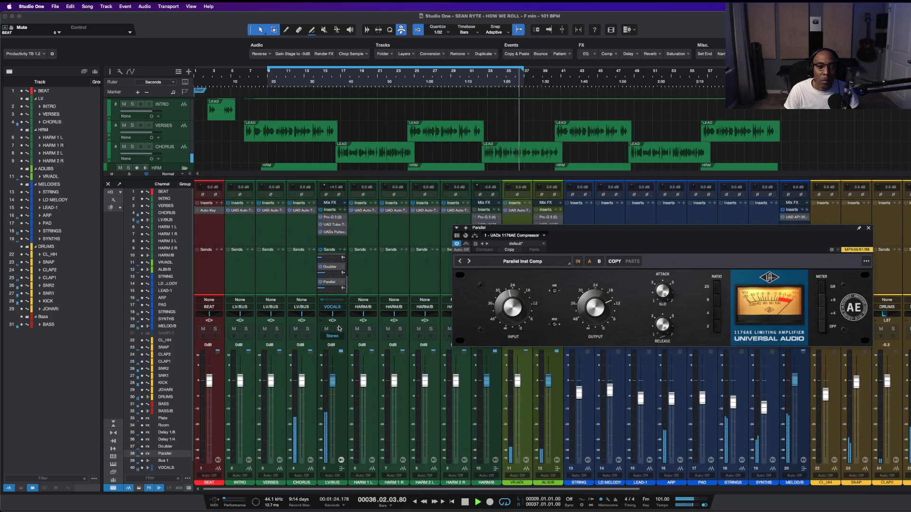
# - Move the Parallel channel's UADx 1176AE compressor window aside and close it
pyautogui.hscroll(6, 386, 243)
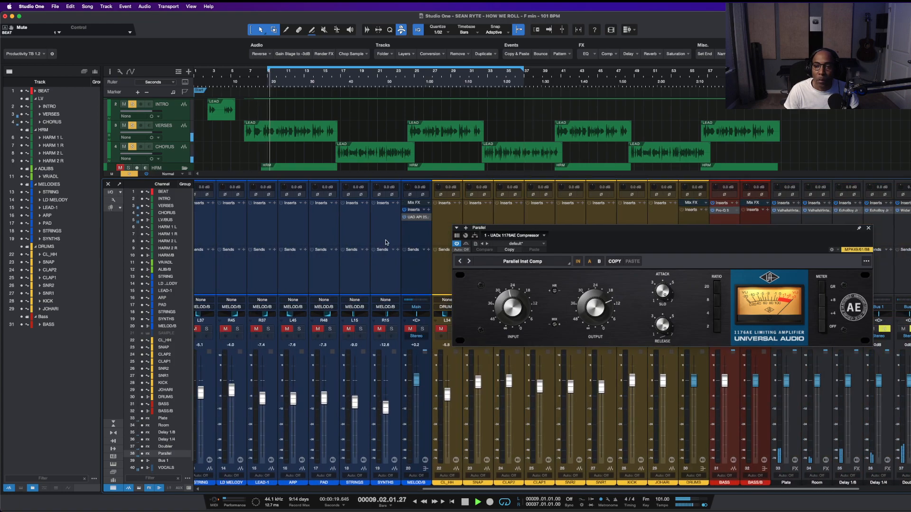
pyautogui.moveTo(744, 228); pyautogui.dragTo(586, 215)
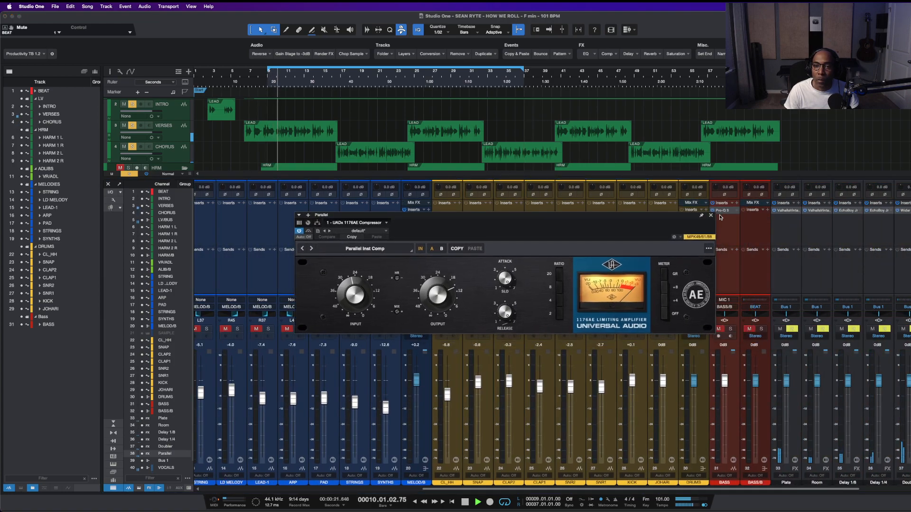
pyautogui.click(710, 216)
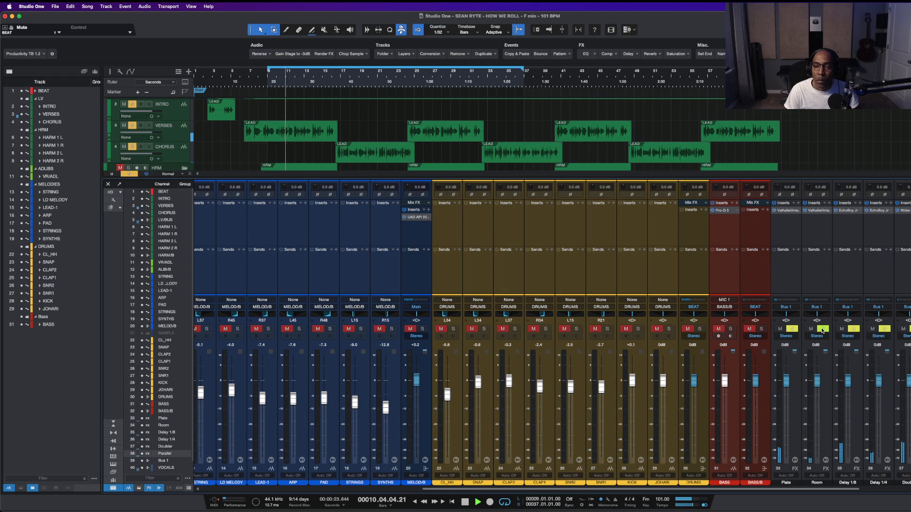
# - Select the Plate channel and toggle Bus 1's solo to compare the vocal effects with the full mix, ending with the solo off
pyautogui.click(799, 330)
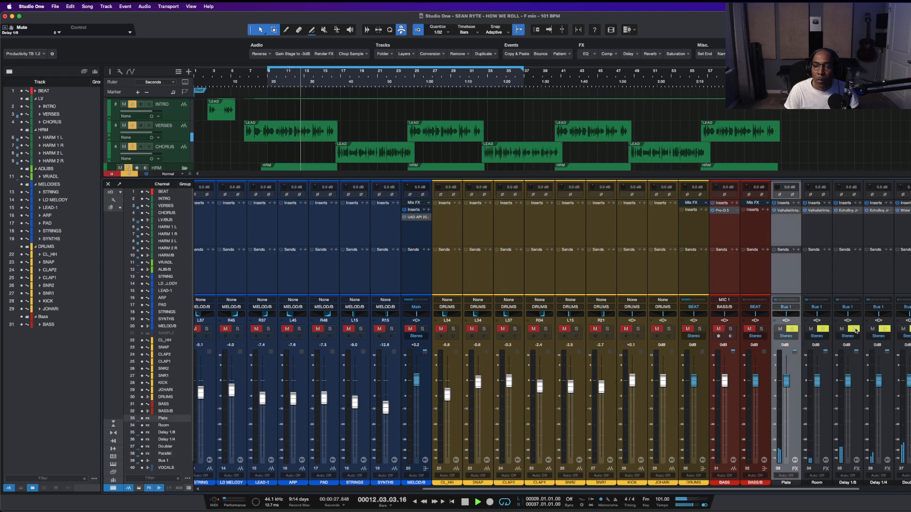
pyautogui.hscroll(3, 905, 339)
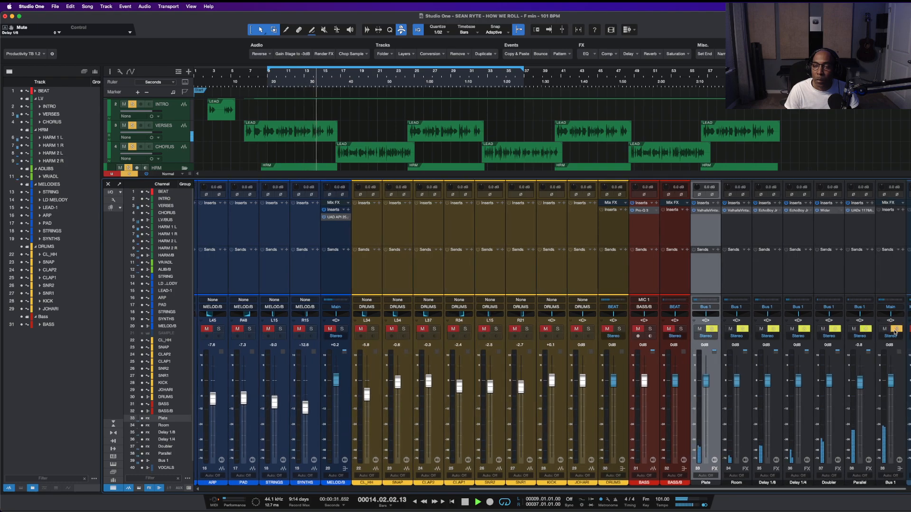
pyautogui.click(895, 330)
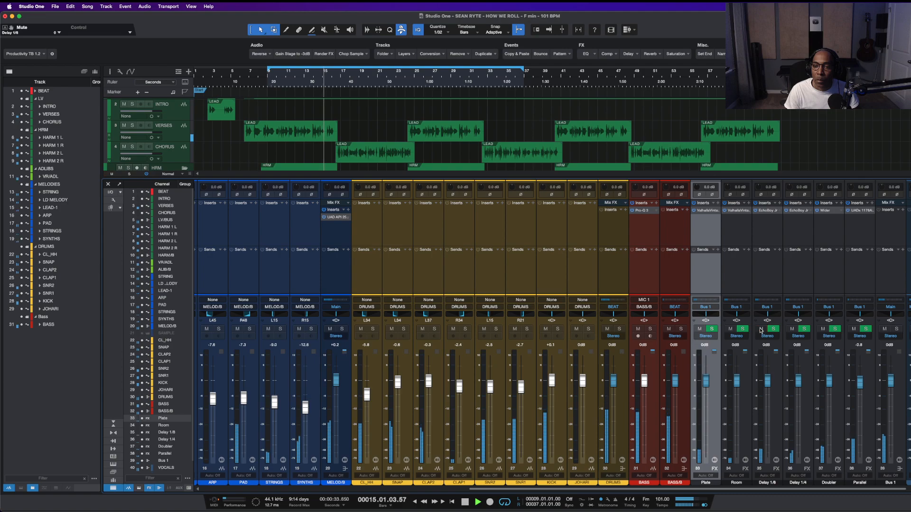
pyautogui.click(896, 330)
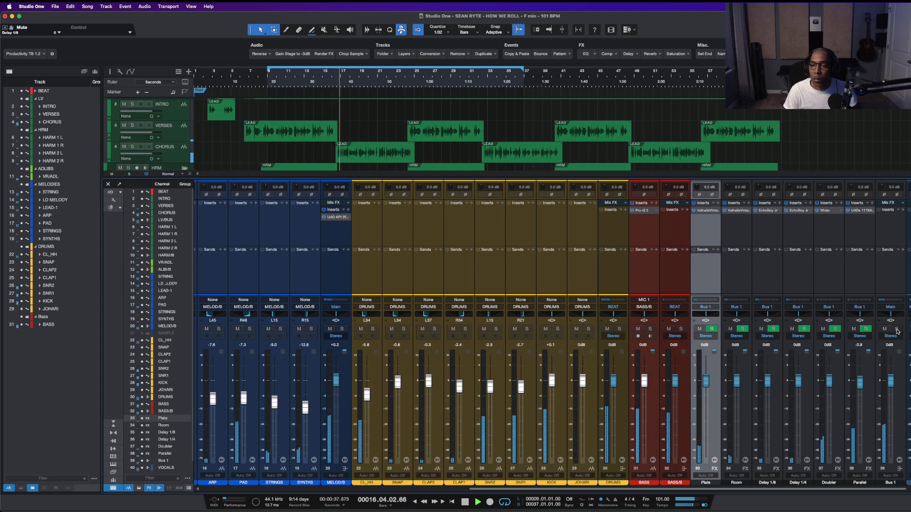
pyautogui.click(896, 330)
# - Remove Bus 1 from the mixer
pyautogui.click(851, 280)
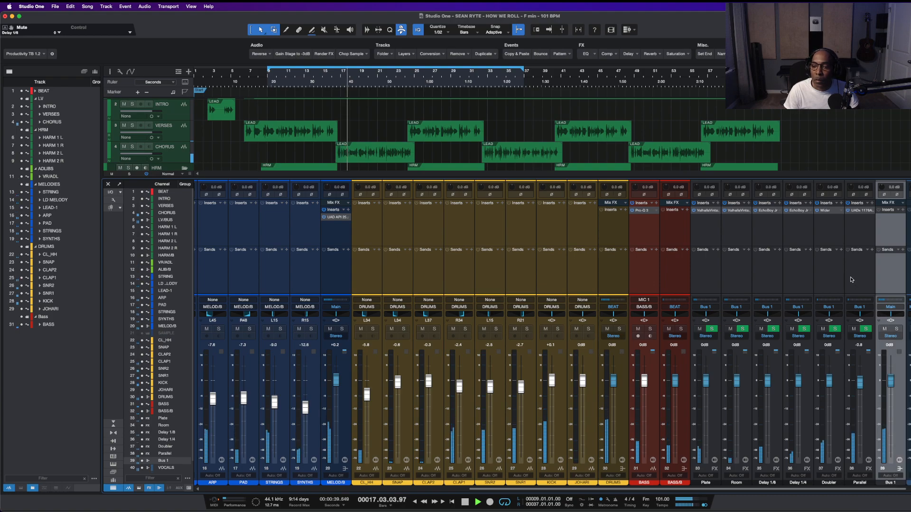
pyautogui.rightClick(888, 282)
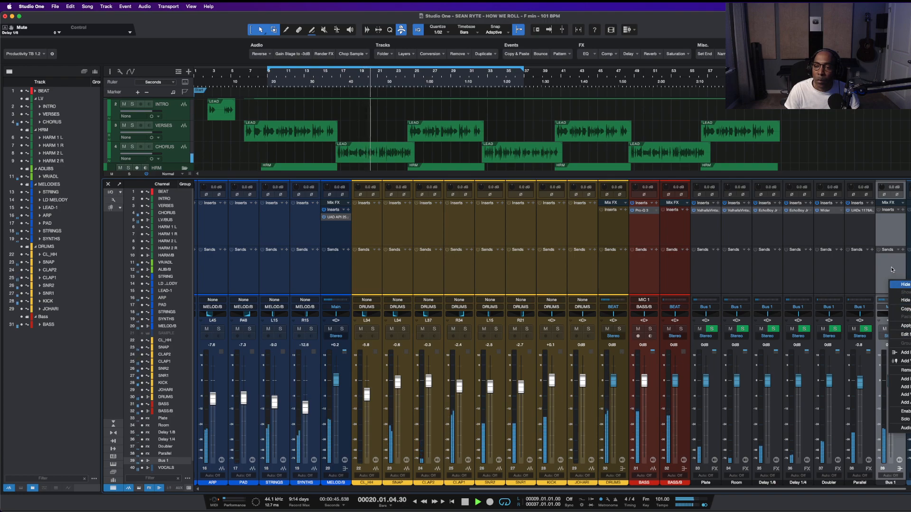
pyautogui.click(901, 379)
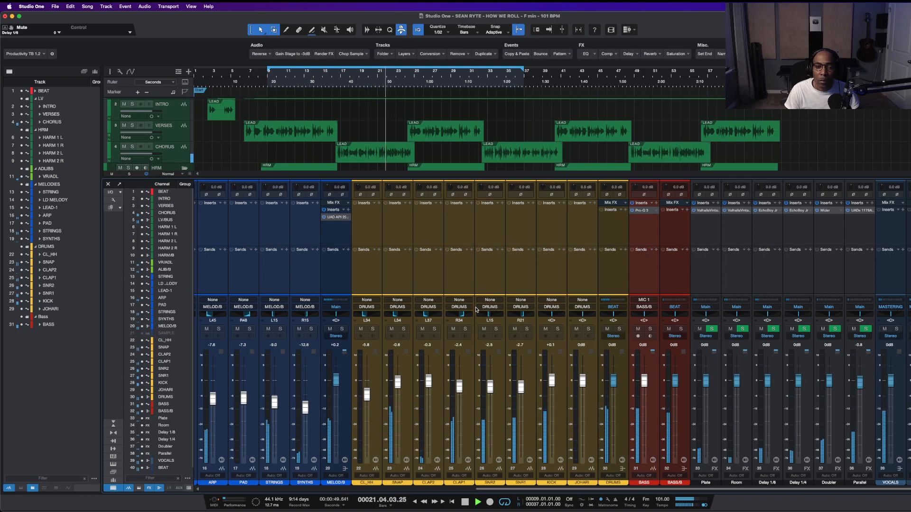
# - Solo LV/BUS briefly to check the lead vocal with its effects, and release the solo
pyautogui.hscroll(-10, 470, 309)
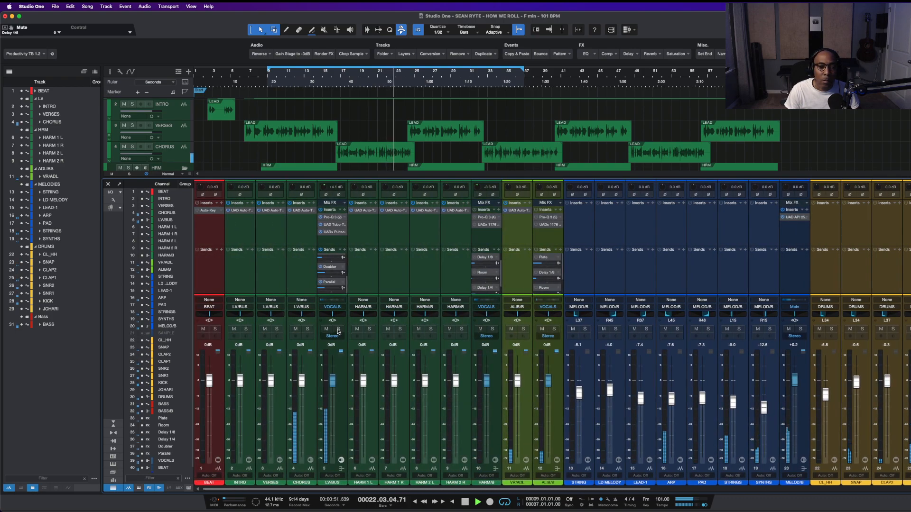
pyautogui.click(339, 329)
pyautogui.click(339, 330)
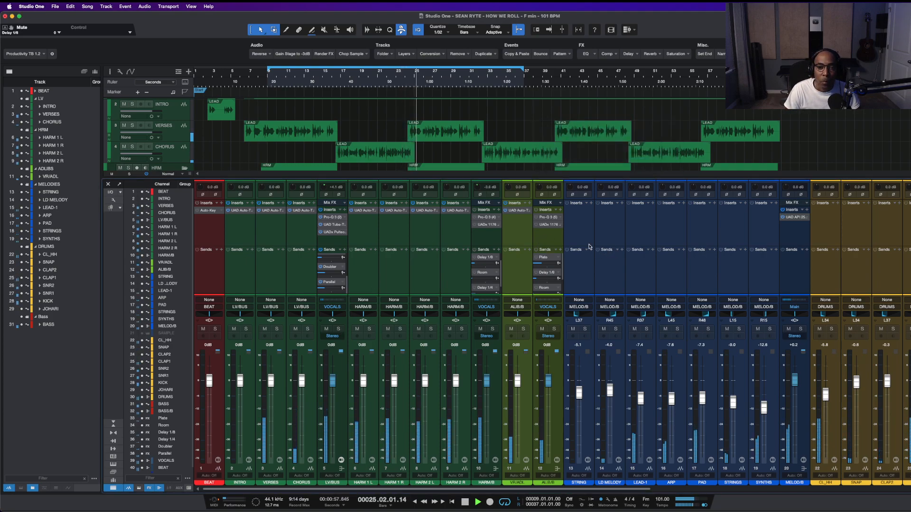
# - Stop playback and enlarge the arrangement area to show the verse, chorus and harmony clips around bar 24
pyautogui.press('space')
pyautogui.scroll(10, 413, 128)
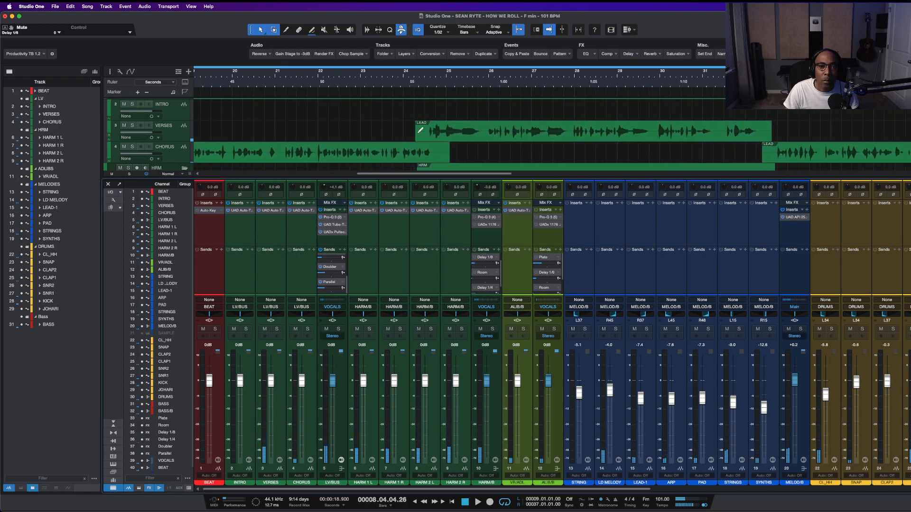
pyautogui.hscroll(-1, 441, 131)
pyautogui.scroll(4, 448, 131)
pyautogui.hscroll(-1, 484, 136)
pyautogui.scroll(-5, 532, 141)
pyautogui.scroll(2, 534, 139)
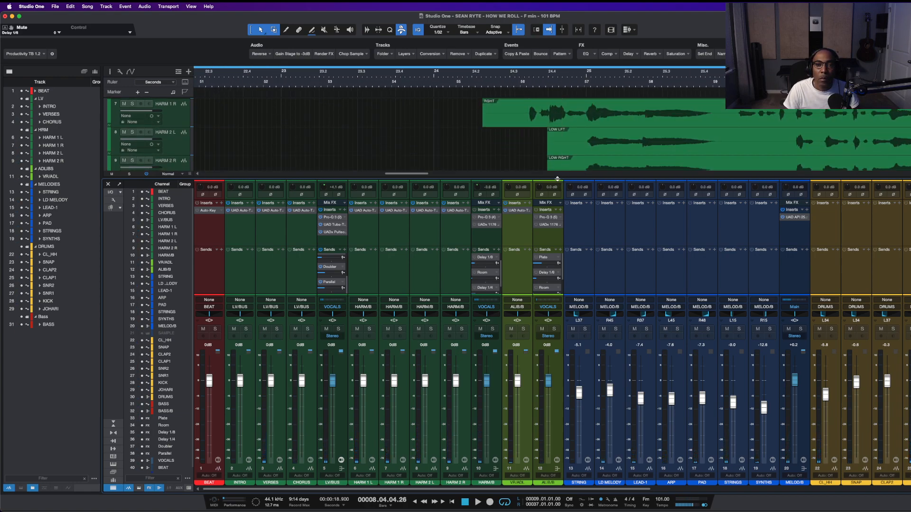
pyautogui.moveTo(557, 178); pyautogui.dragTo(558, 353)
pyautogui.scroll(3, 558, 239)
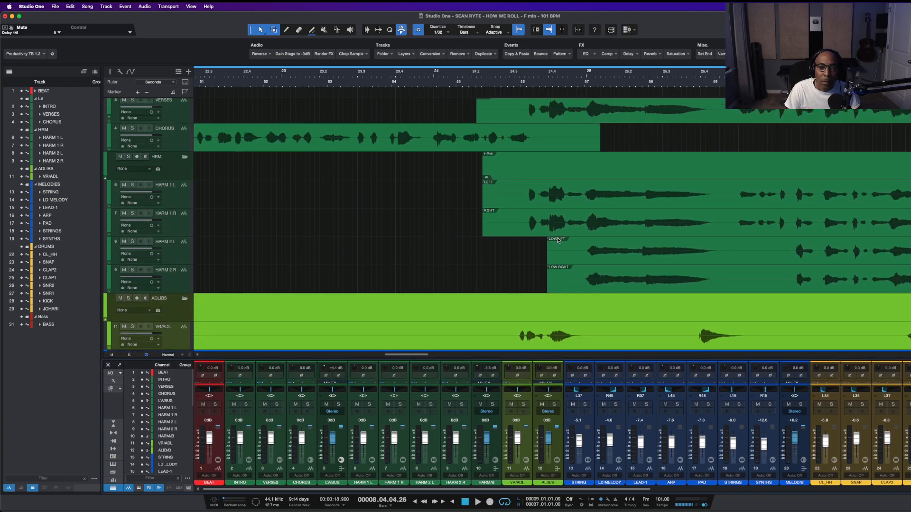
# - Play from bar 24 to hear how the verse lead and harmonies enter
pyautogui.scroll(1, 558, 239)
pyautogui.click(436, 78)
pyautogui.press('space')
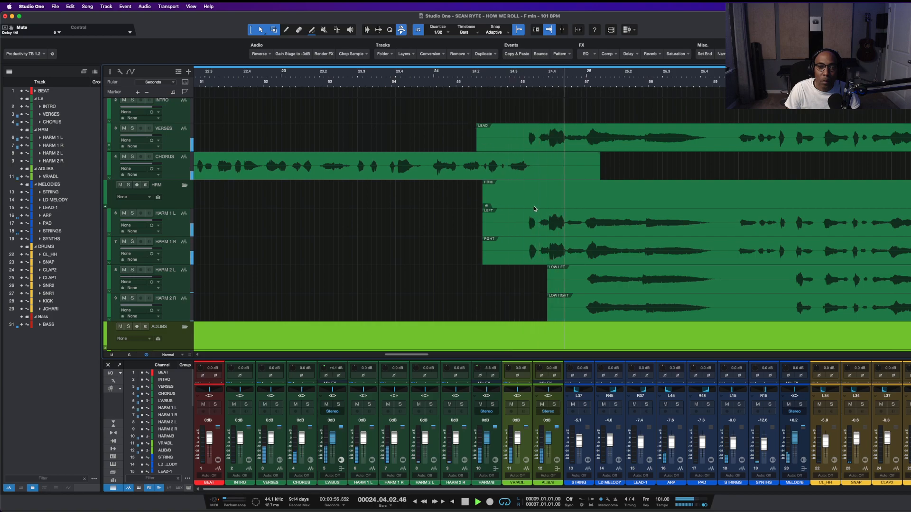
pyautogui.press('space')
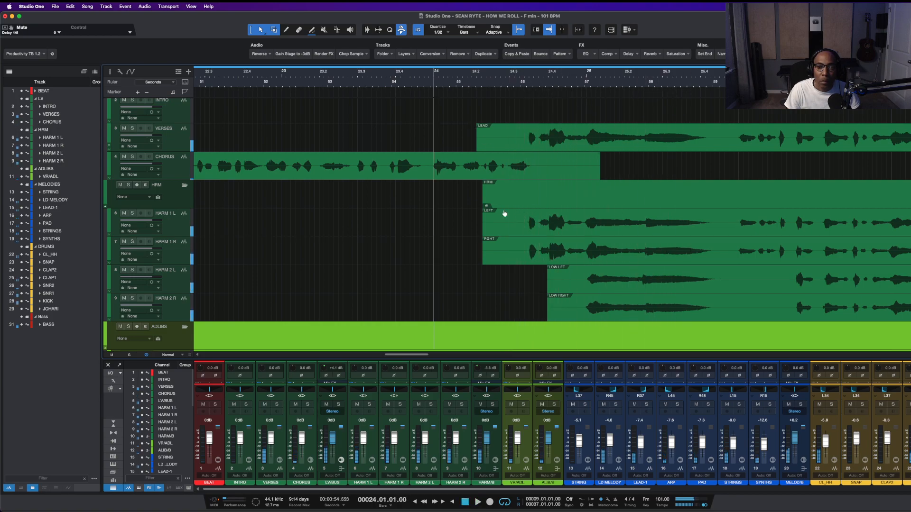
# - Delete the opening of the HARM 1 L and HARM 1 R clips up to about 24.4.3 and play the spot back
pyautogui.moveTo(480, 219); pyautogui.dragTo(568, 255)
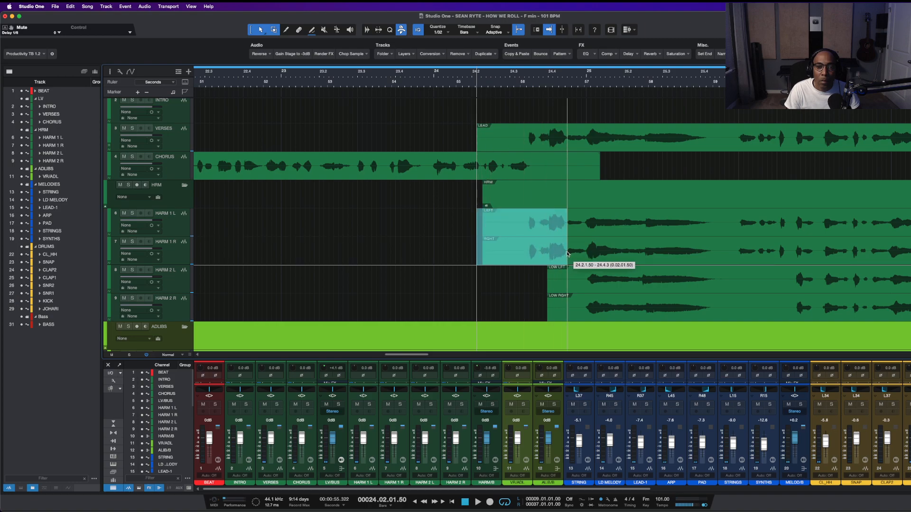
pyautogui.press('Delete')
pyautogui.press('space')
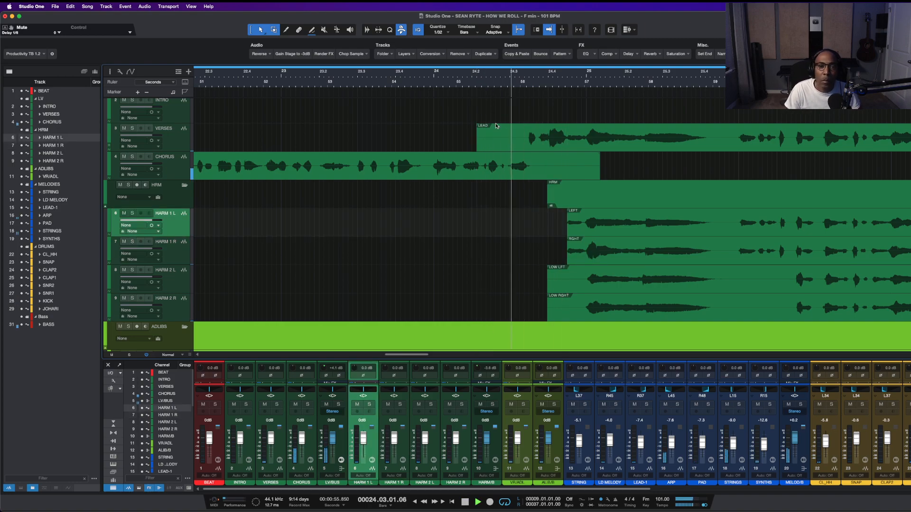
pyautogui.press('space')
# - Solo the VR/ADL track to audition the ad-libs around bar 24, and release the solo
pyautogui.scroll(-4, 559, 144)
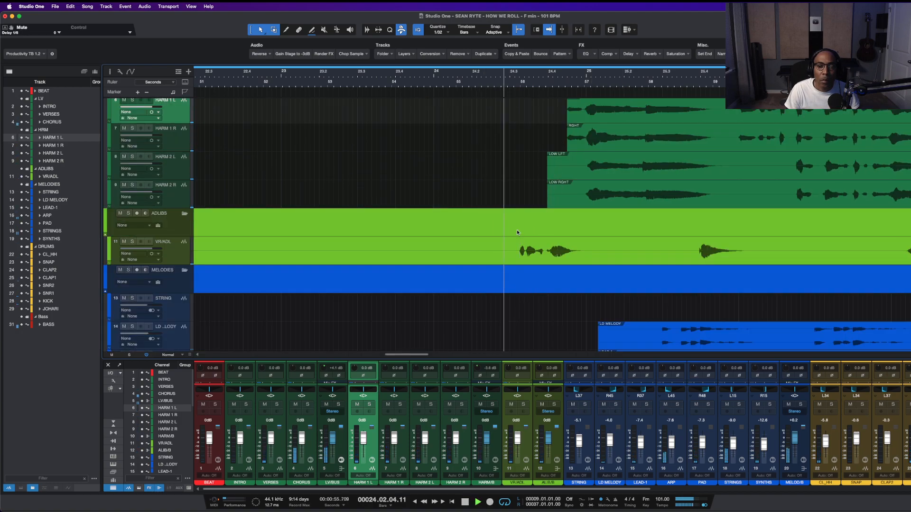
pyautogui.press('space')
pyautogui.click(133, 243)
pyautogui.press('space')
pyautogui.click(133, 242)
pyautogui.press('space')
pyautogui.press('space')
pyautogui.click(133, 243)
pyautogui.press('space')
pyautogui.scroll(-4, 516, 209)
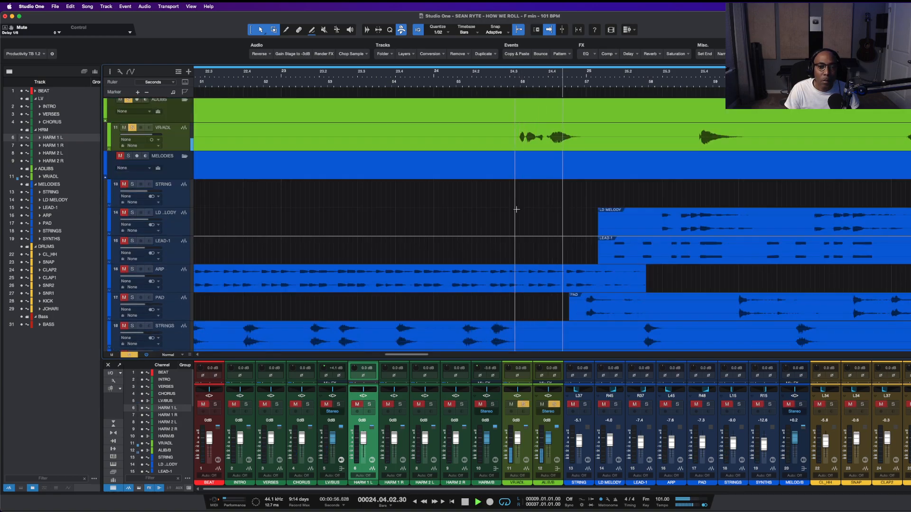
pyautogui.scroll(1, 508, 209)
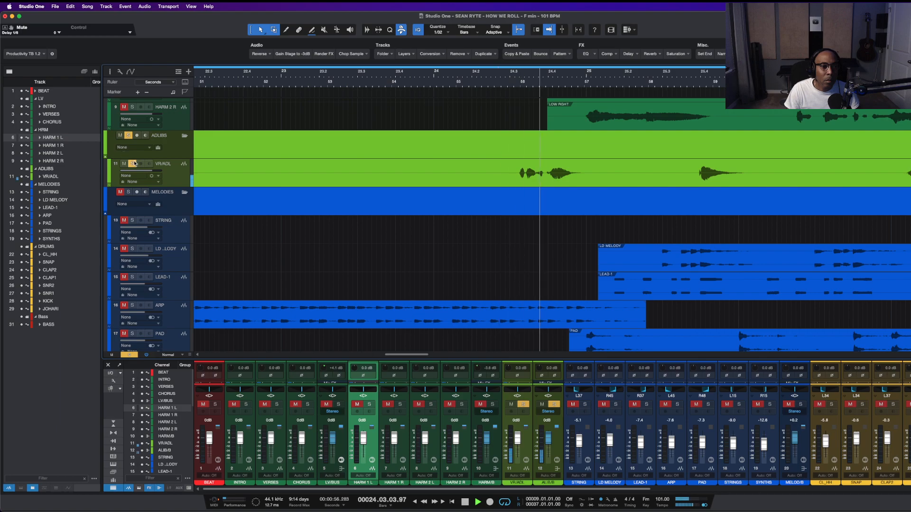
pyautogui.click(133, 163)
pyautogui.scroll(8, 489, 156)
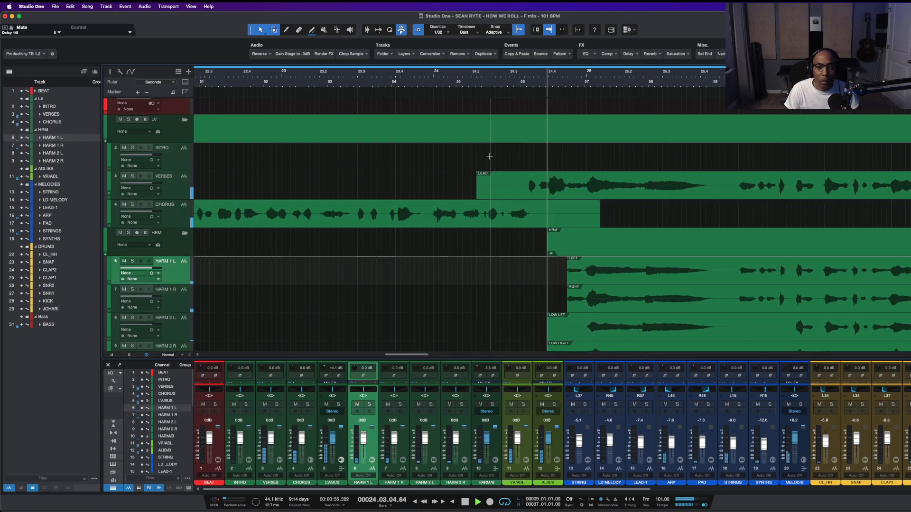
# - Delete the empty start of the second verse lead clip by clearing the range 24.1.2 to 24.3.2
pyautogui.scroll(-5, 497, 154)
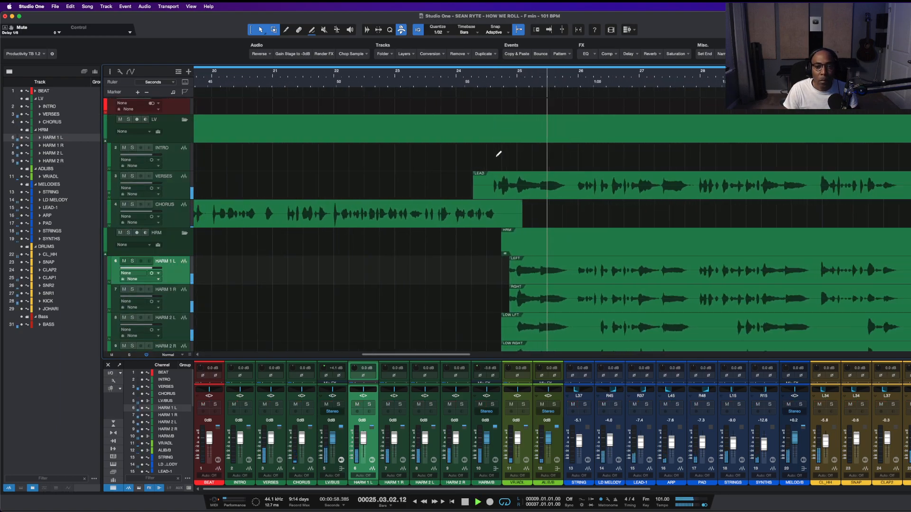
pyautogui.scroll(-1, 498, 154)
pyautogui.moveTo(480, 178); pyautogui.dragTo(450, 179)
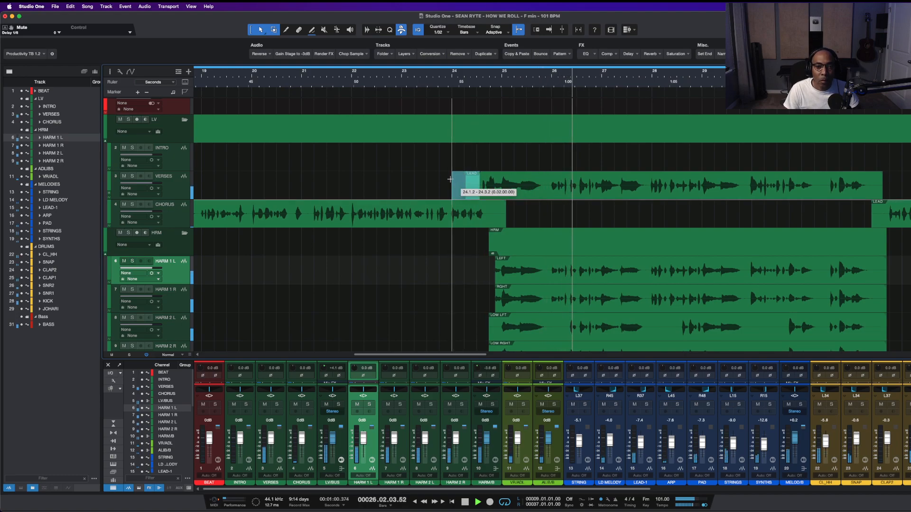
pyautogui.press('Delete')
# - Trim the first chorus lead's tail and the empty starts of the HARM 2 L and HARM 2 R clips near bar 25
pyautogui.moveTo(487, 210); pyautogui.dragTo(487, 209)
pyautogui.scroll(-5, 498, 199)
pyautogui.press('Delete')
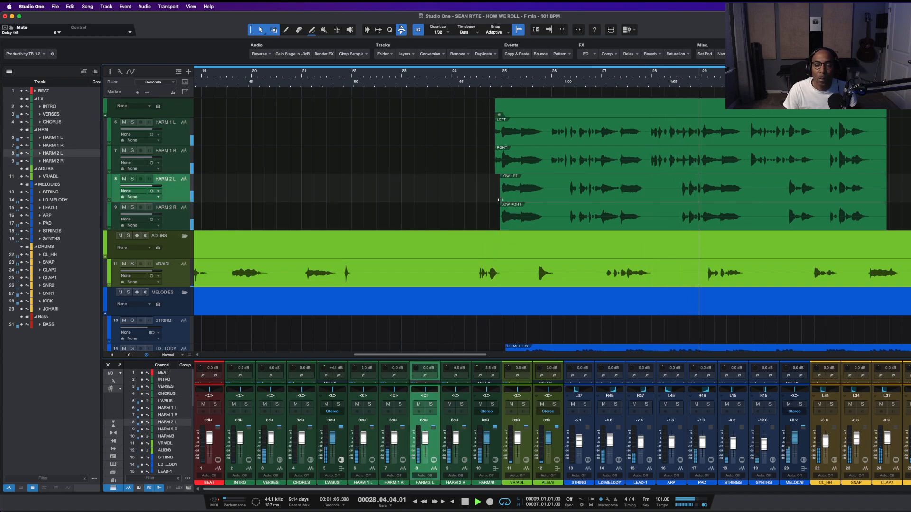
# - Delete the empty end of the VR/ADL ad-lib clip after its last phrase and save the song
pyautogui.scroll(-8, 500, 199)
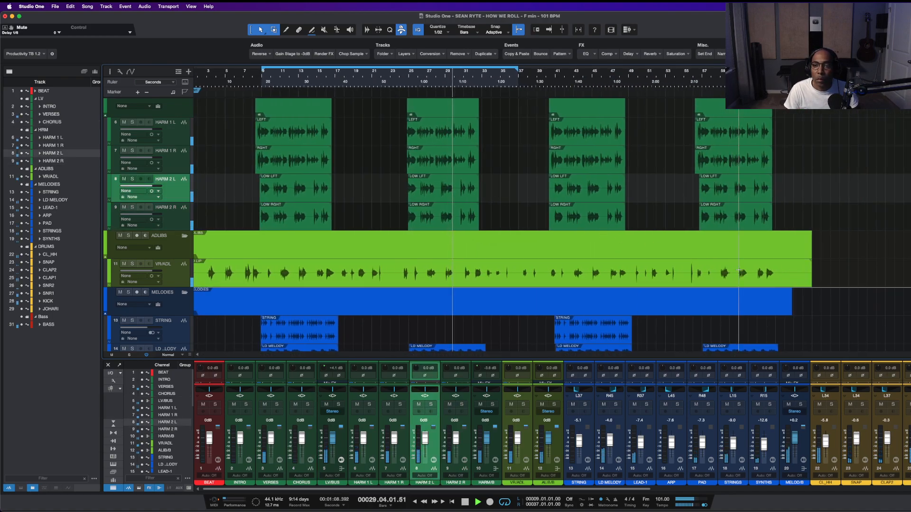
pyautogui.moveTo(838, 273); pyautogui.dragTo(782, 273)
pyautogui.press('Delete')
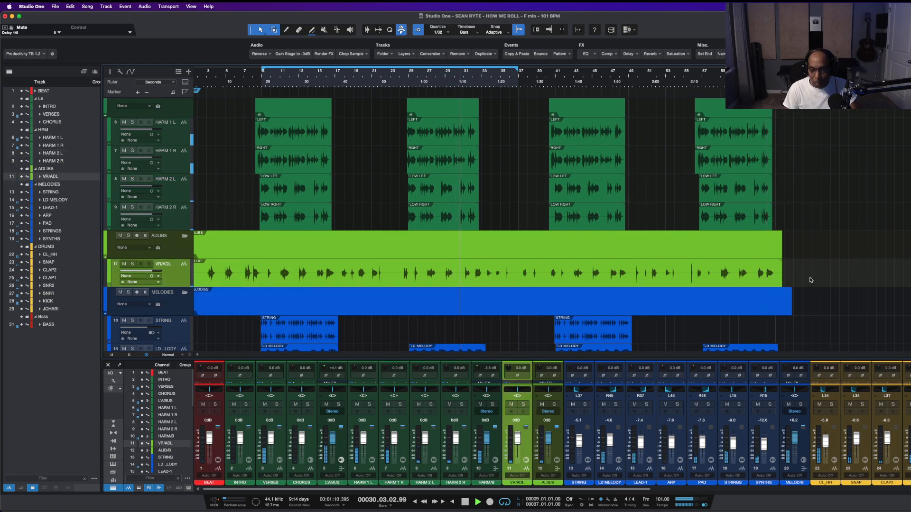
pyautogui.hscroll(-1, 595, 204)
pyautogui.press('super+s')
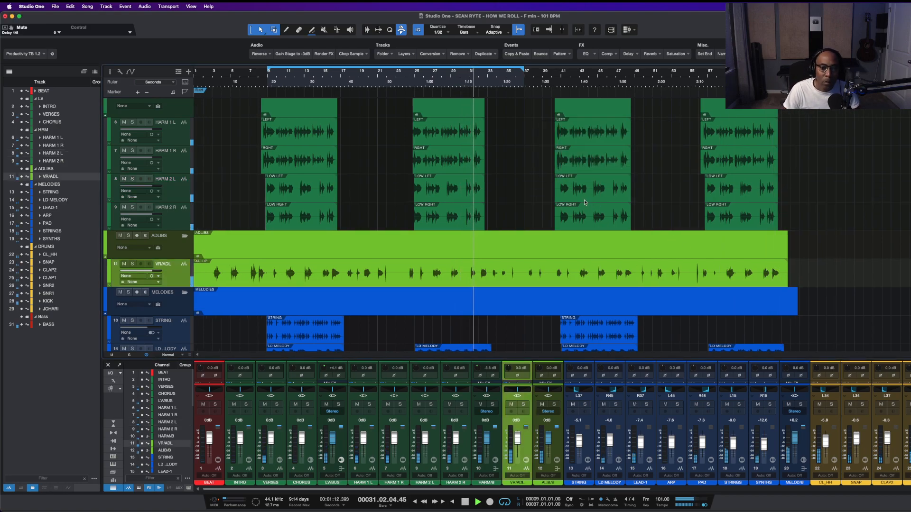
# - Select the second chorus lead clip and, with snapping off, trim its empty start and the preceding verse lead's tail near bar 32
pyautogui.scroll(2, 508, 163)
pyautogui.scroll(2, 506, 171)
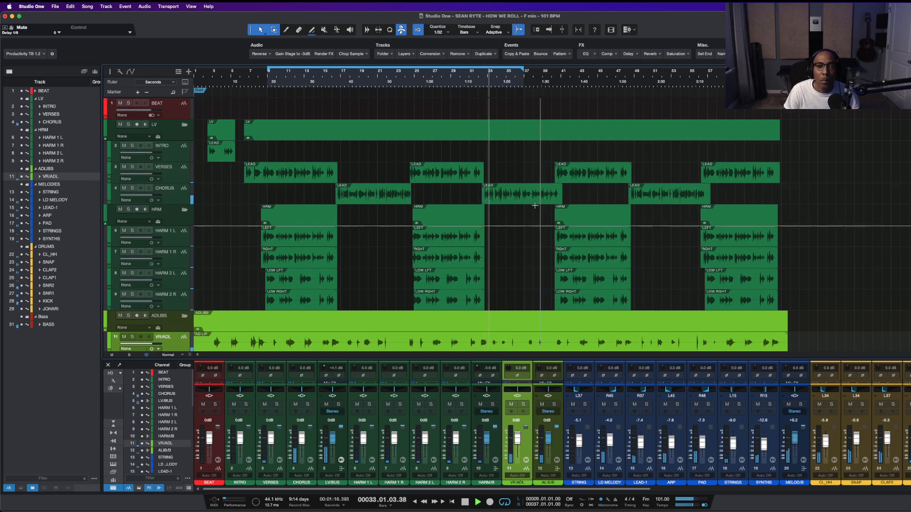
pyautogui.click(563, 198)
pyautogui.moveTo(562, 199); pyautogui.dragTo(559, 199)
pyautogui.scroll(4, 531, 192)
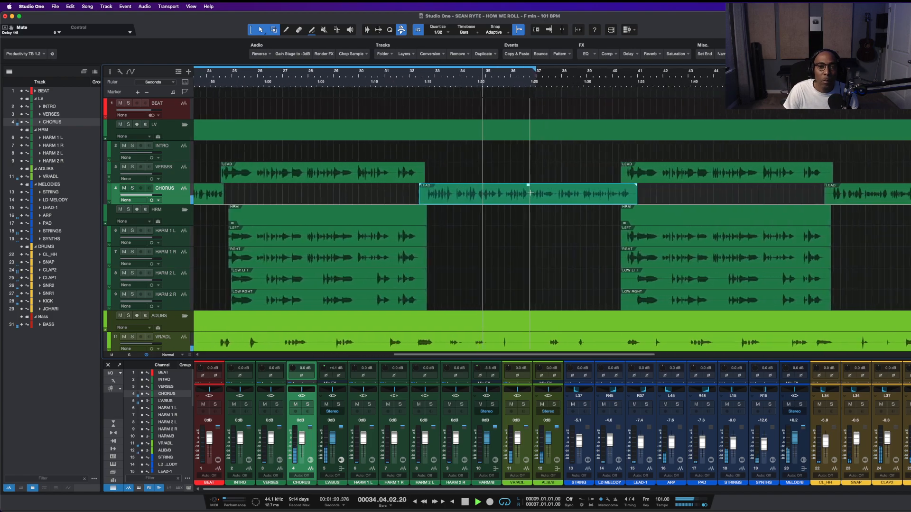
pyautogui.click(452, 200)
pyautogui.moveTo(452, 200); pyautogui.dragTo(448, 199)
pyautogui.scroll(4, 450, 196)
pyautogui.scroll(4, 451, 193)
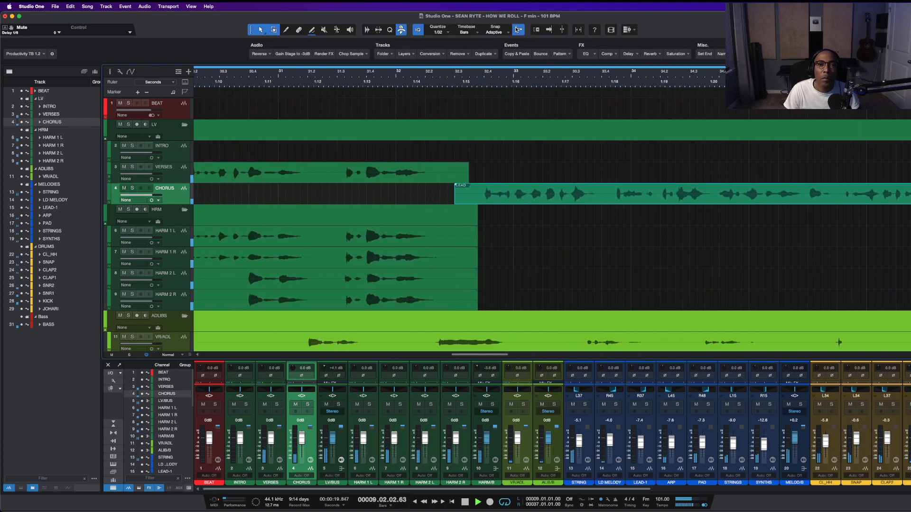
pyautogui.moveTo(468, 181); pyautogui.dragTo(479, 200)
# - Delete the empty tails of the four harmony clips on HARM 1 L through HARM 2 R after the phrase ending near bar 32
pyautogui.scroll(-3, 479, 199)
pyautogui.moveTo(445, 129); pyautogui.dragTo(521, 187)
pyautogui.press('Delete')
pyautogui.hscroll(-1, 446, 198)
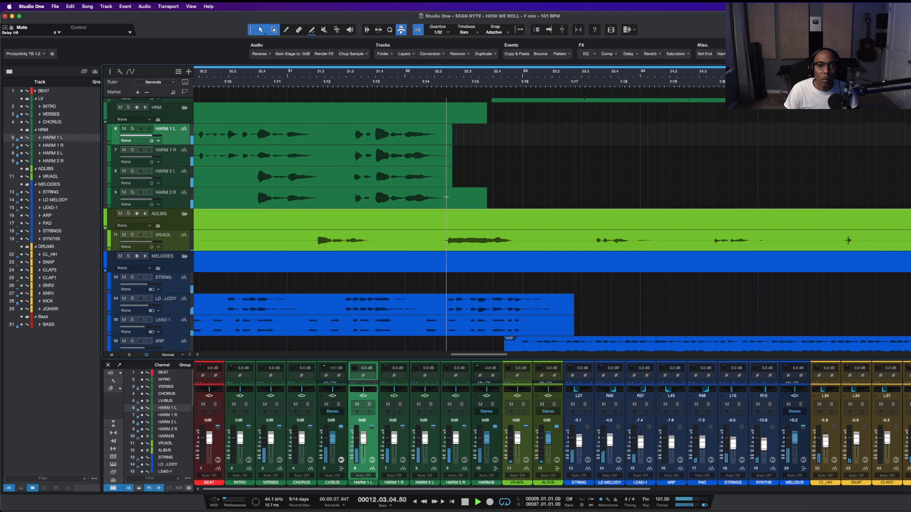
pyautogui.moveTo(451, 197); pyautogui.dragTo(523, 194)
pyautogui.press('Delete')
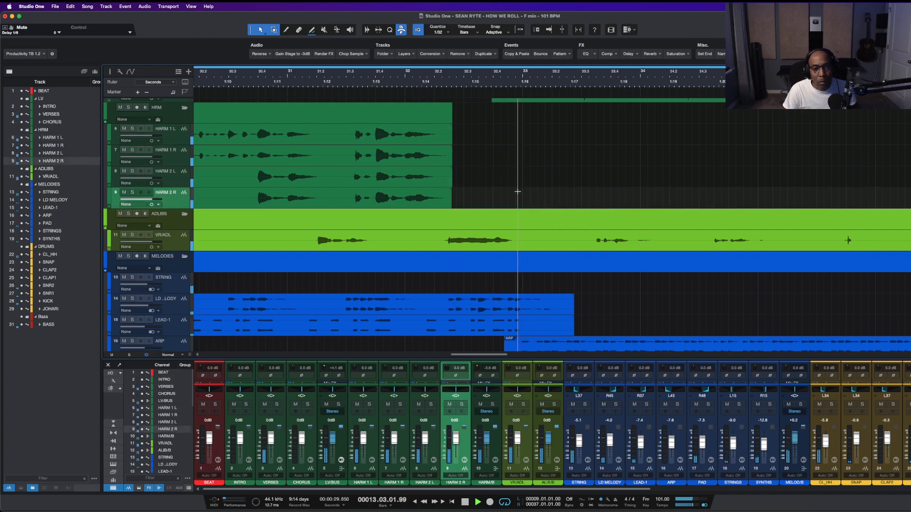
pyautogui.scroll(-5, 518, 192)
pyautogui.scroll(5, 327, 162)
pyautogui.hscroll(-10, 326, 162)
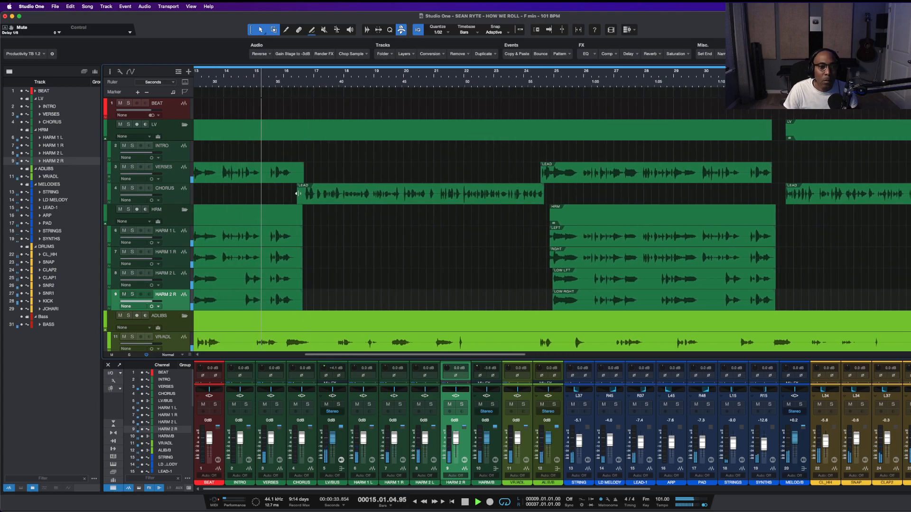
# - Trim the first chorus lead's empty start and delete the preceding verse lead's empty tail near bar 16
pyautogui.scroll(8, 322, 201)
pyautogui.hscroll(-4, 321, 201)
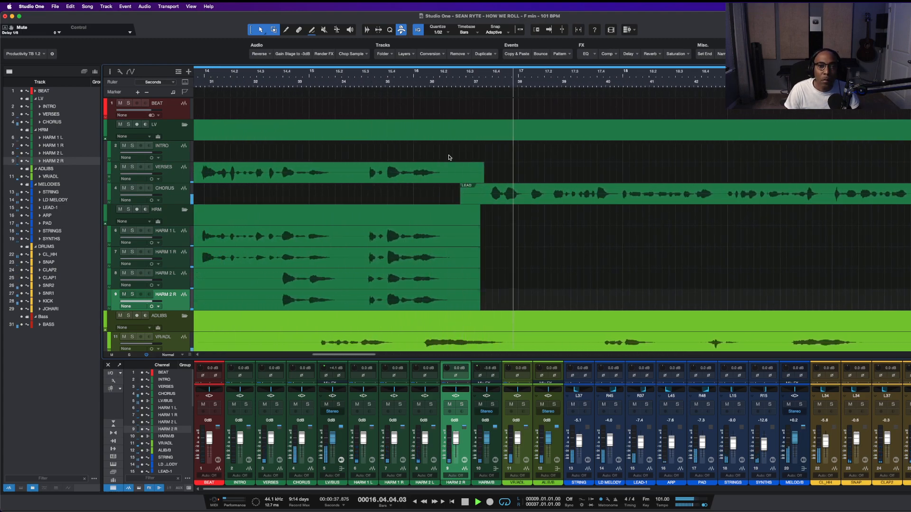
pyautogui.click(370, 79)
pyautogui.press('space')
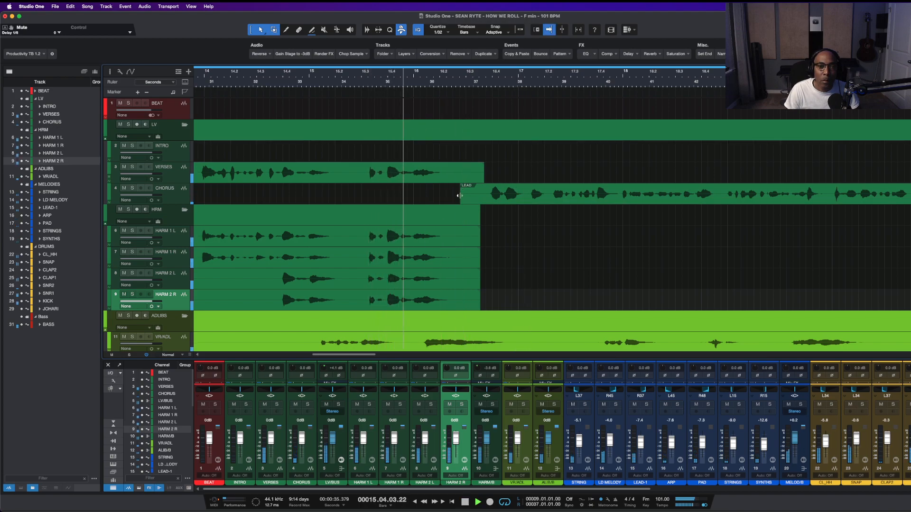
pyautogui.moveTo(482, 190); pyautogui.dragTo(484, 171)
pyautogui.press('Delete')
pyautogui.press('Delete')
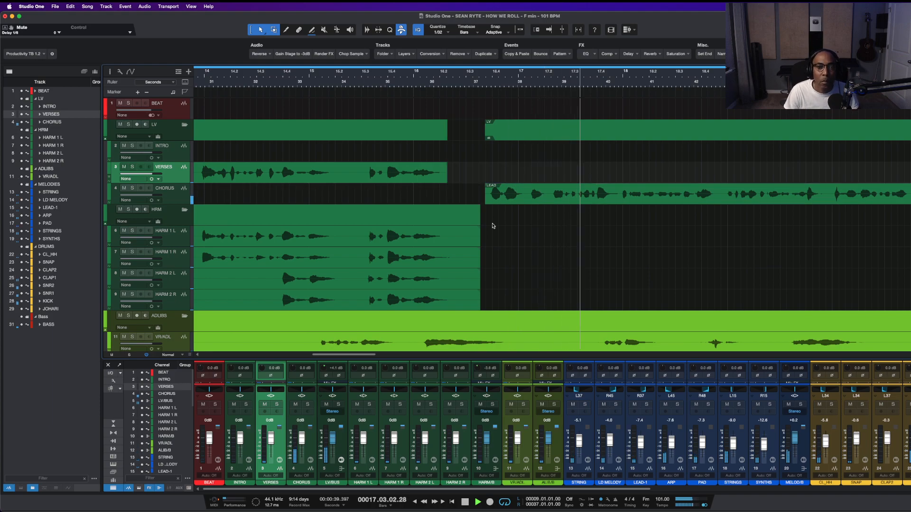
# - Delete the empty tails of the four harmony clips on HARM 1 L through HARM 2 R after the phrase ending near bar 16
pyautogui.press('space')
pyautogui.scroll(-1, 475, 256)
pyautogui.moveTo(480, 277); pyautogui.dragTo(530, 273)
pyautogui.hotkey('ctrl', 'z')
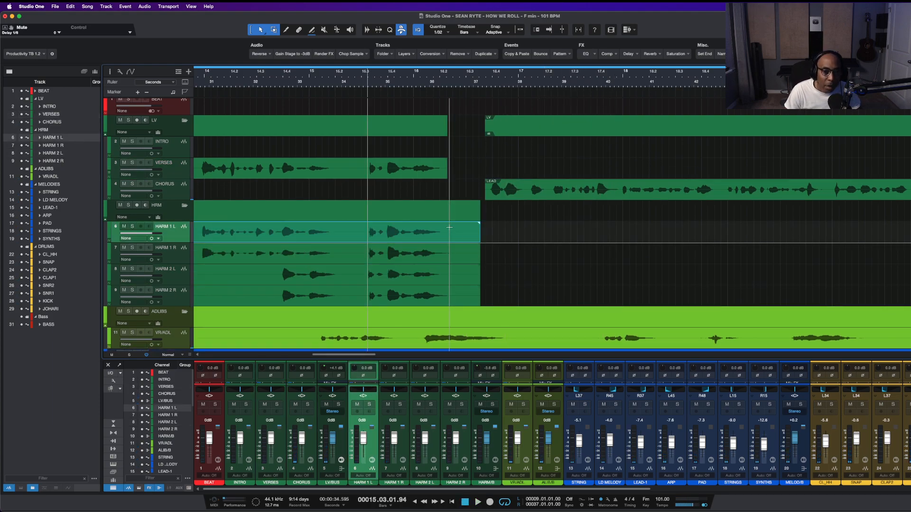
pyautogui.moveTo(453, 229); pyautogui.dragTo(498, 296)
pyautogui.press('Delete')
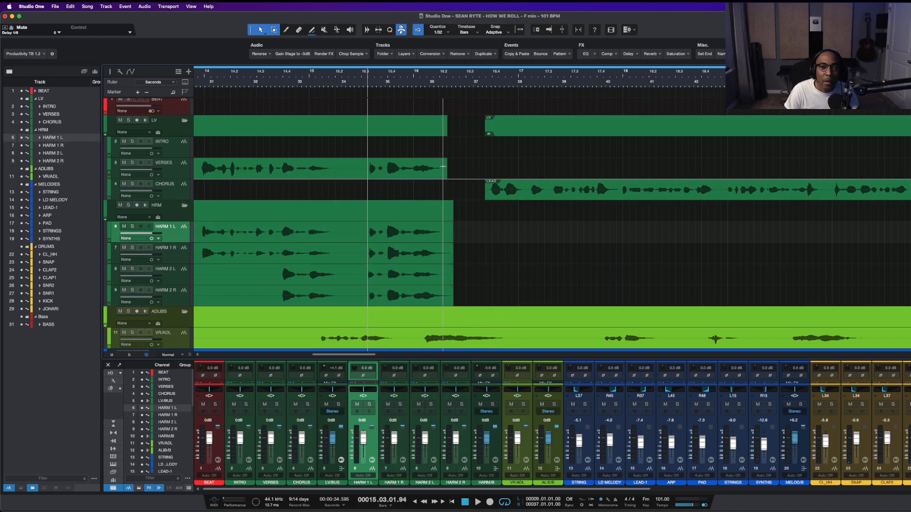
# - Tighten the verse lead's tail and the first chorus lead's start around the gap after bar 16
pyautogui.moveTo(444, 168); pyautogui.dragTo(451, 167)
pyautogui.press('Delete')
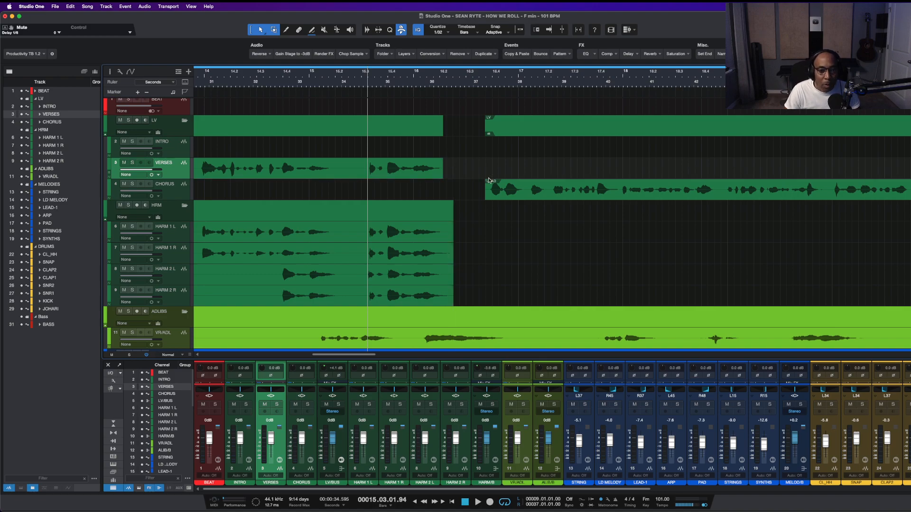
pyautogui.click(487, 194)
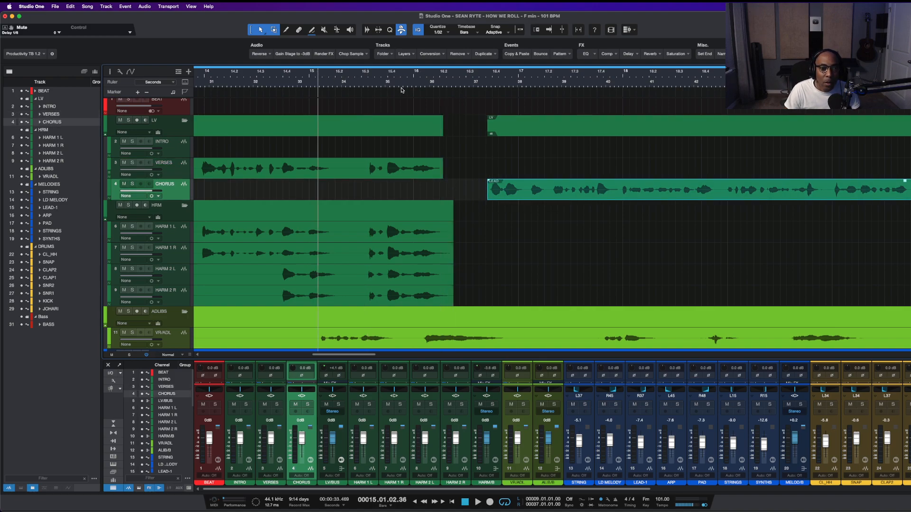
# - Copy the opening syllable of the first chorus lead and place the slice directly before that clip on the CHORUS track
pyautogui.press('space')
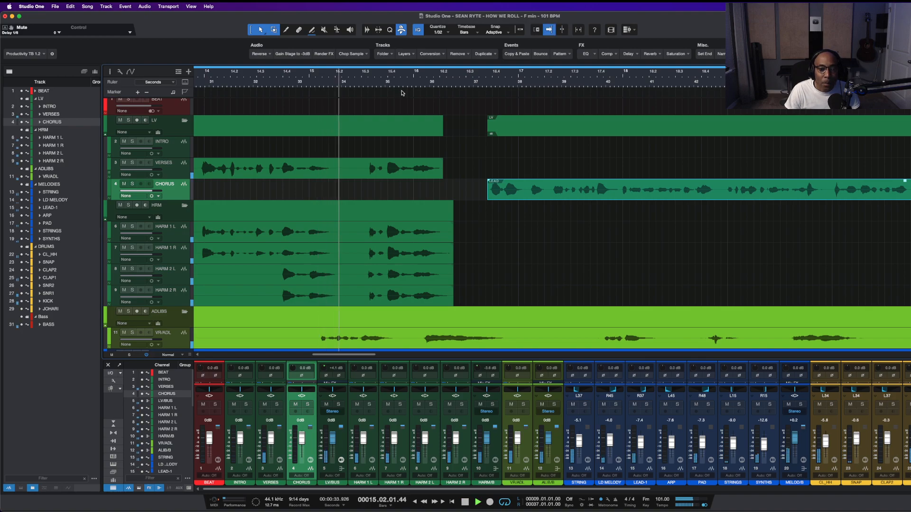
pyautogui.press('f')
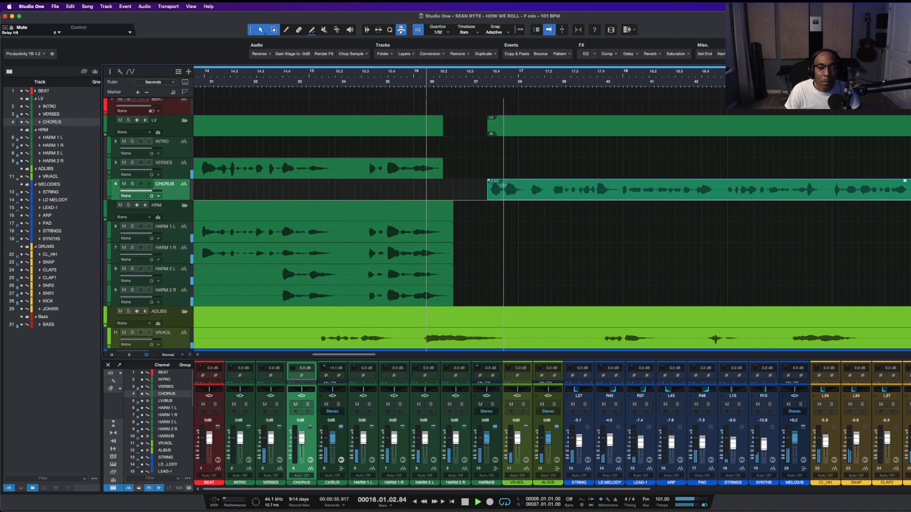
pyautogui.moveTo(503, 183); pyautogui.dragTo(481, 189)
pyautogui.press('space')
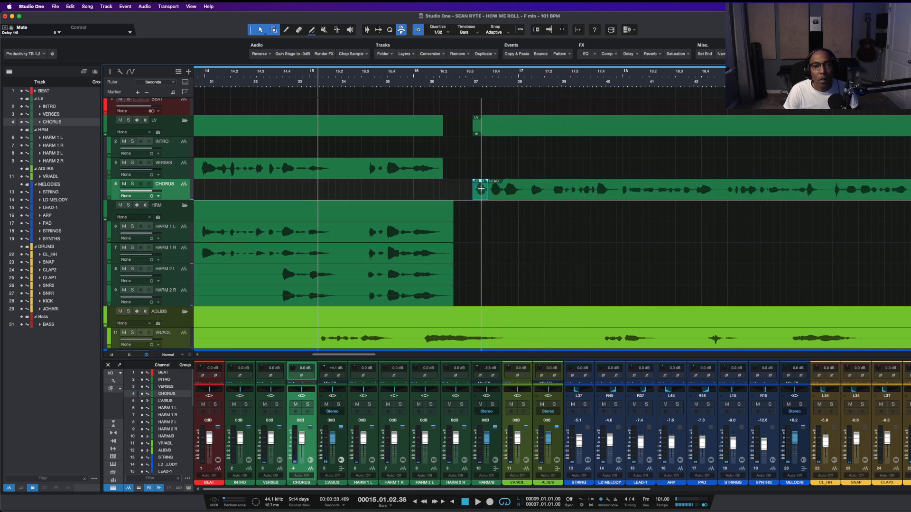
pyautogui.scroll(-3, 481, 185)
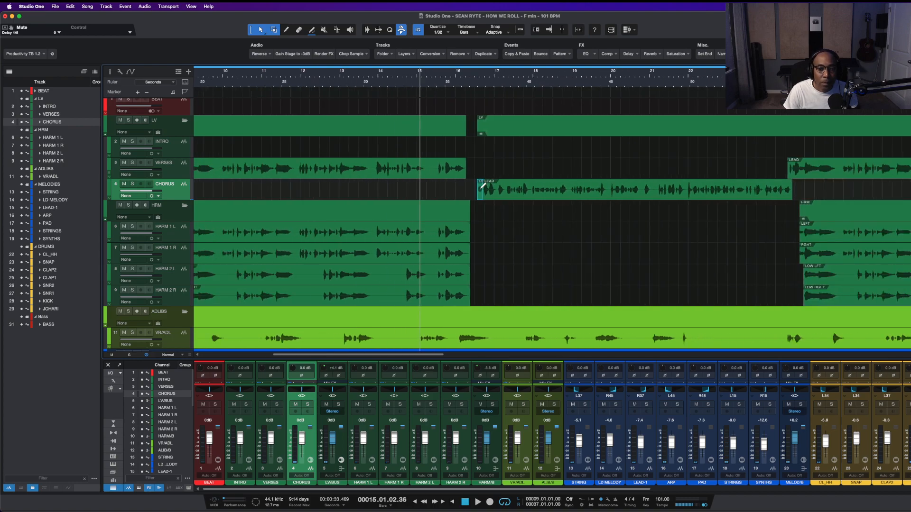
pyautogui.scroll(5, 484, 186)
pyautogui.scroll(5, 484, 189)
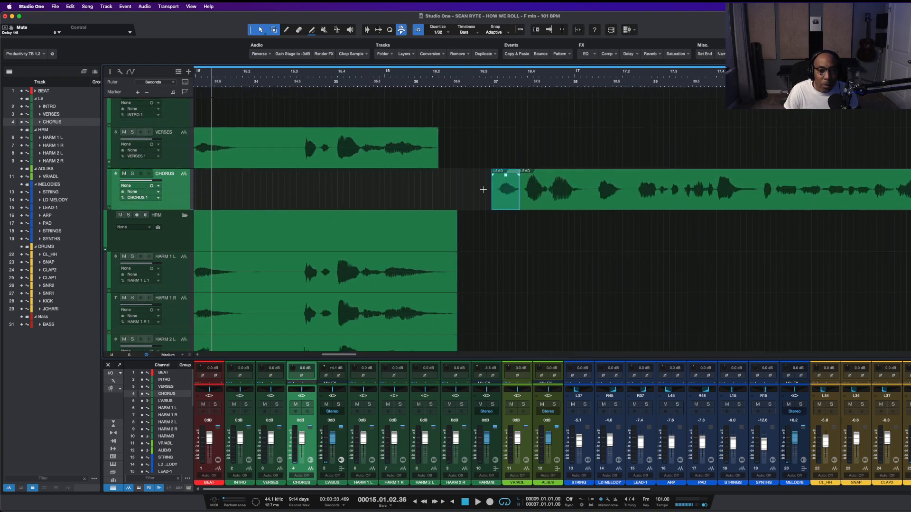
# - Lower the copied syllable's clip volume, trim its start and give it a fade-in of about 18 ms
pyautogui.moveTo(506, 179); pyautogui.dragTo(500, 203)
pyautogui.press('space')
pyautogui.press('space')
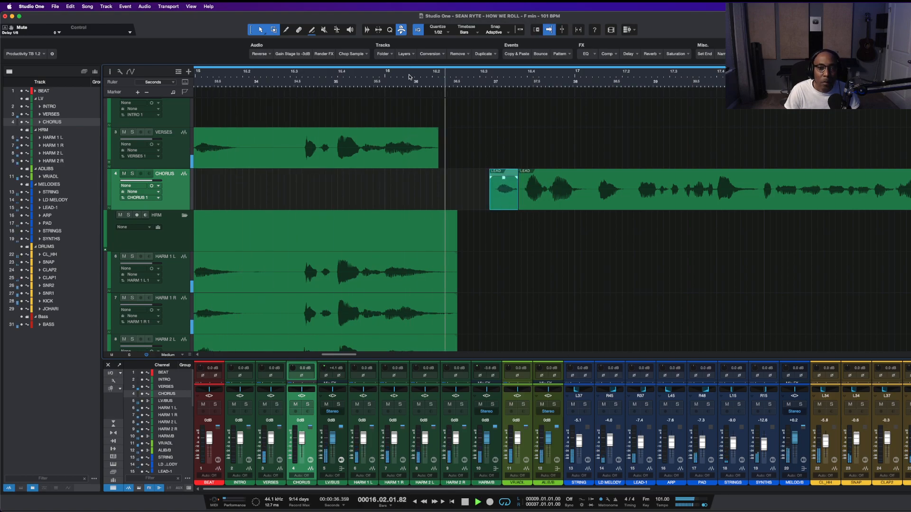
pyautogui.press('space')
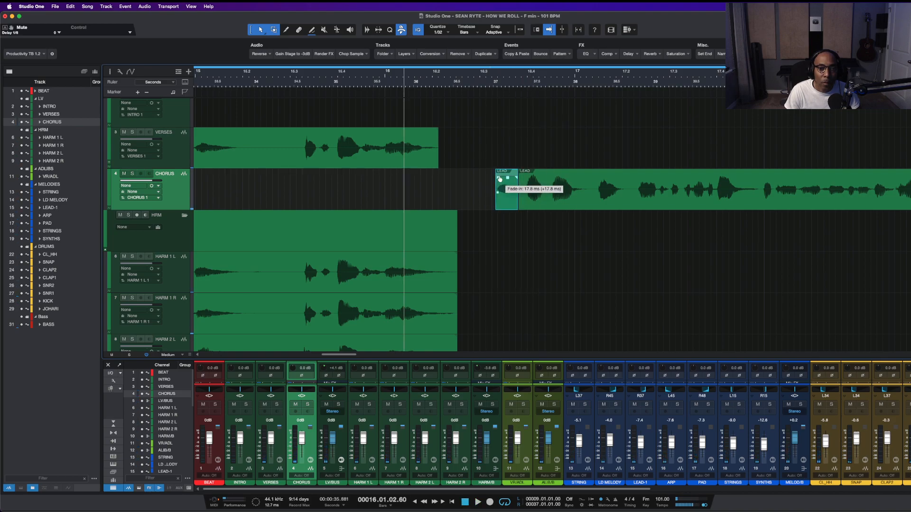
# - Trim and fade out the end of the copied syllable, then trim the chorus lead's start and add a short fade-in
pyautogui.scroll(5, 503, 180)
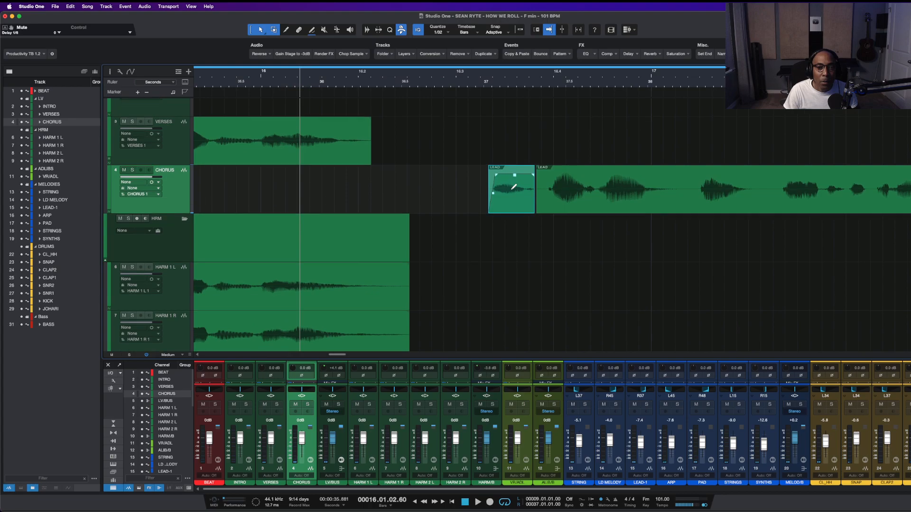
pyautogui.scroll(2, 513, 187)
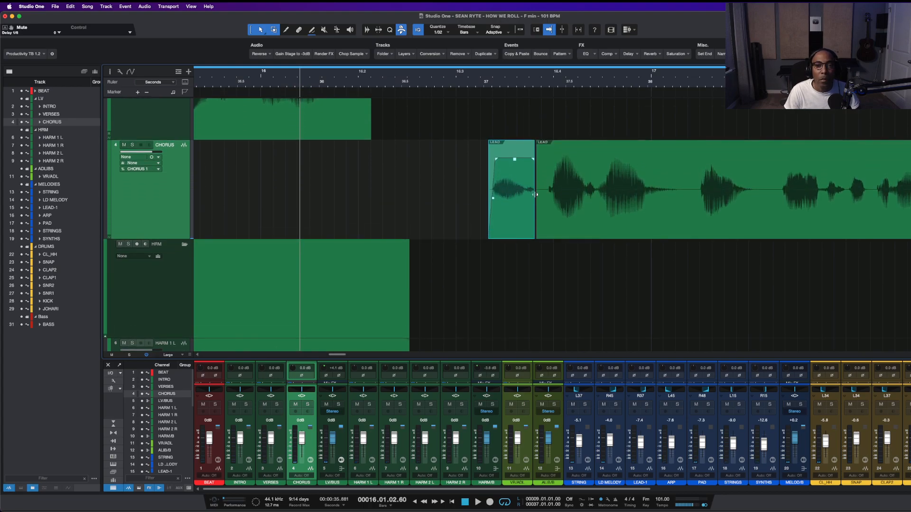
pyautogui.moveTo(531, 163); pyautogui.dragTo(529, 163)
pyautogui.moveTo(533, 226); pyautogui.dragTo(543, 218)
pyautogui.click(544, 223)
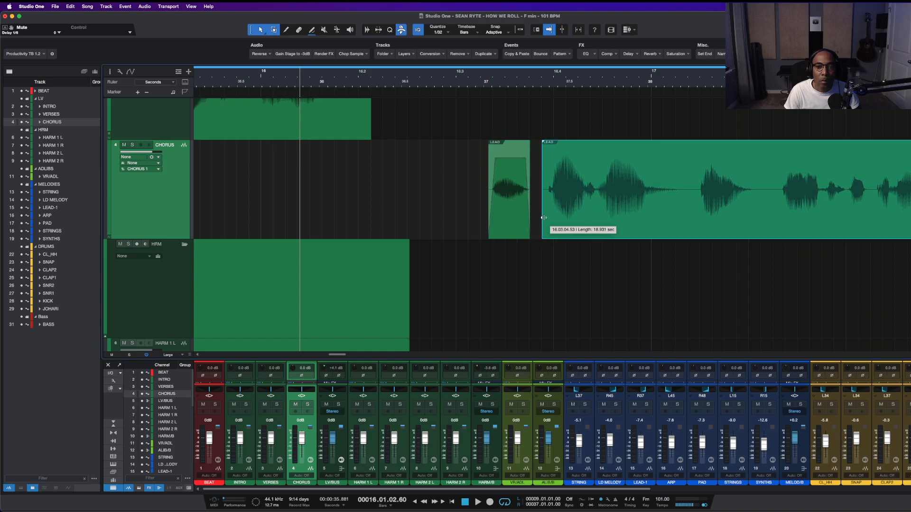
pyautogui.moveTo(544, 143); pyautogui.dragTo(545, 139)
pyautogui.click(547, 145)
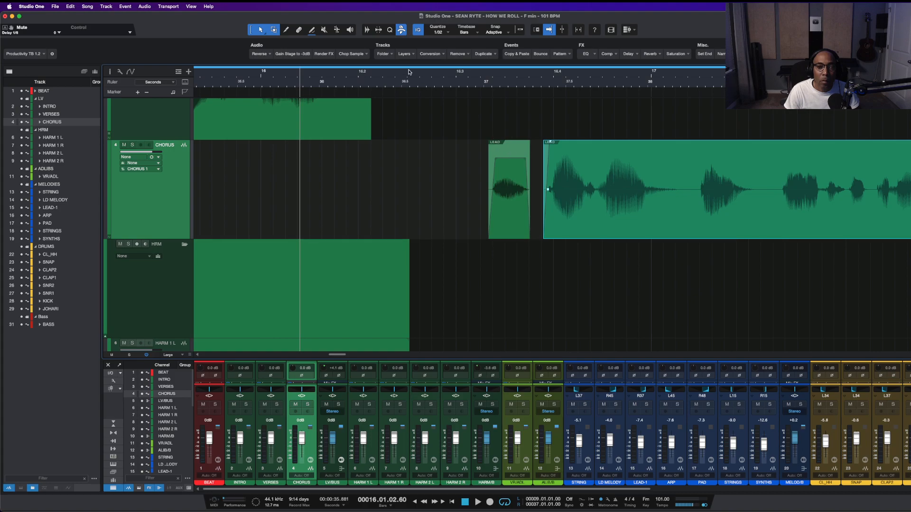
# - Move the copied syllable right up against the chorus lead's start and audition the transition
pyautogui.click(330, 83)
pyautogui.press('space')
pyautogui.press('space')
pyautogui.moveTo(507, 212); pyautogui.dragTo(526, 213)
pyautogui.press('space')
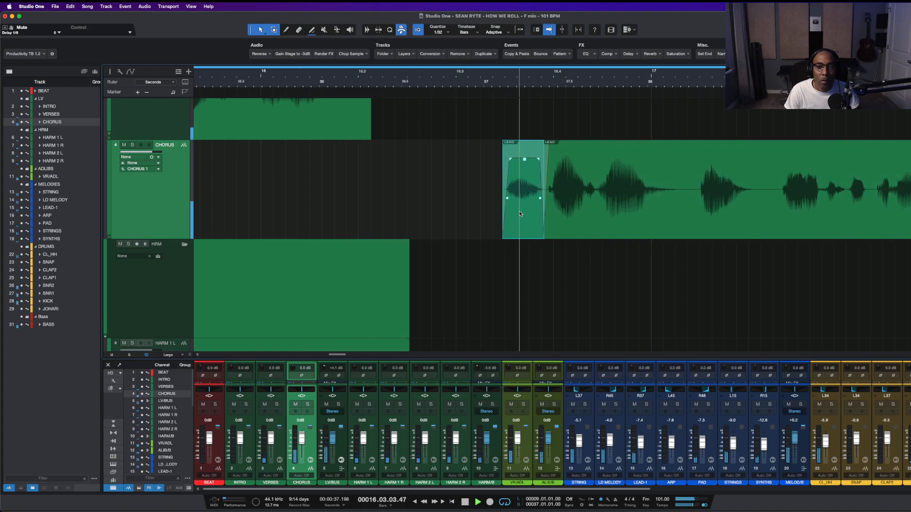
pyautogui.press('space')
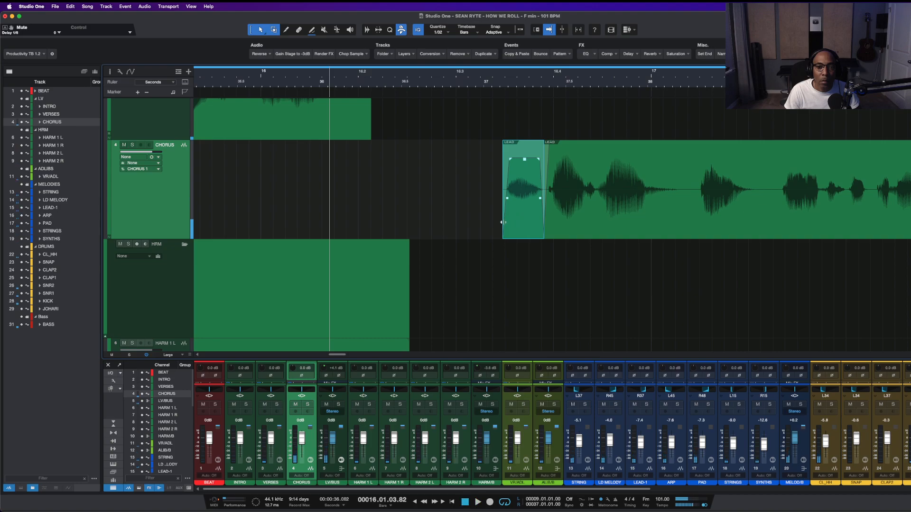
# - Shorten the copied syllable and shift it to slightly overlap the chorus lead's start, checking the timing by playback
pyautogui.moveTo(538, 225)
pyautogui.mouseDown()
pyautogui.moveTo(517, 230)
pyautogui.moveTo(539, 230)
pyautogui.mouseUp()
pyautogui.press('space')
pyautogui.press('space')
pyautogui.press('space')
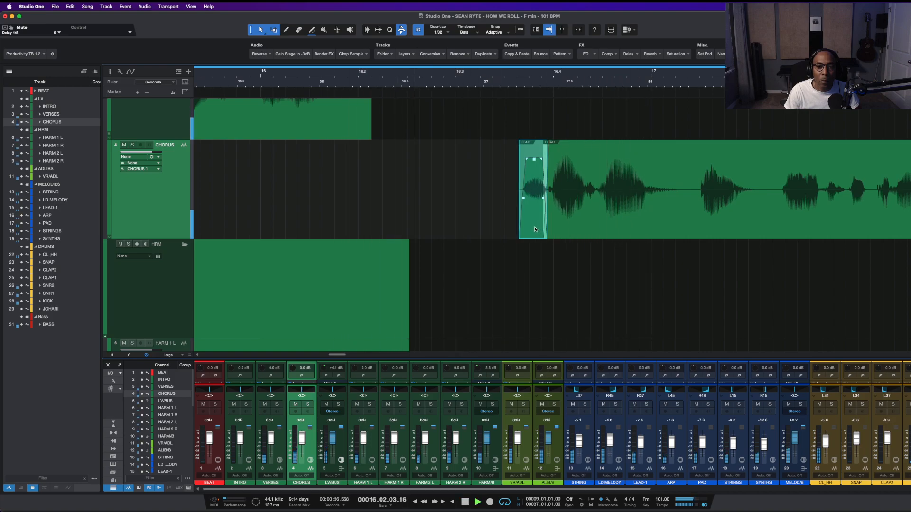
pyautogui.press('space')
# - Duplicate the short syllable slice and try it at two earlier positions before the original slice while listening
pyautogui.moveTo(533, 231); pyautogui.dragTo(492, 226)
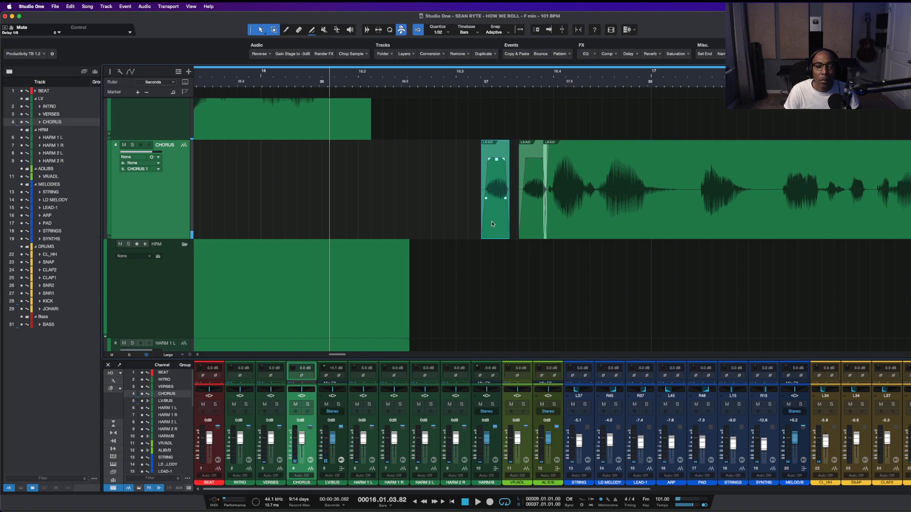
pyautogui.press('space')
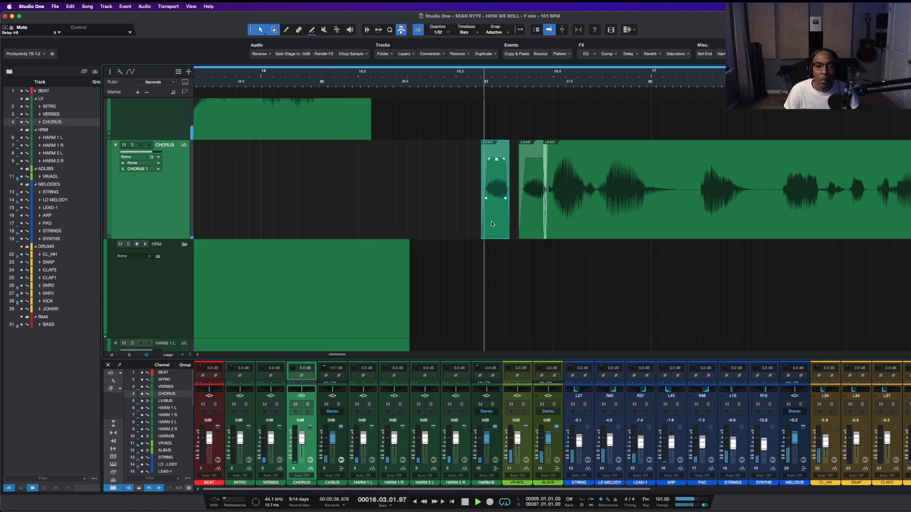
pyautogui.moveTo(492, 223); pyautogui.dragTo(463, 224)
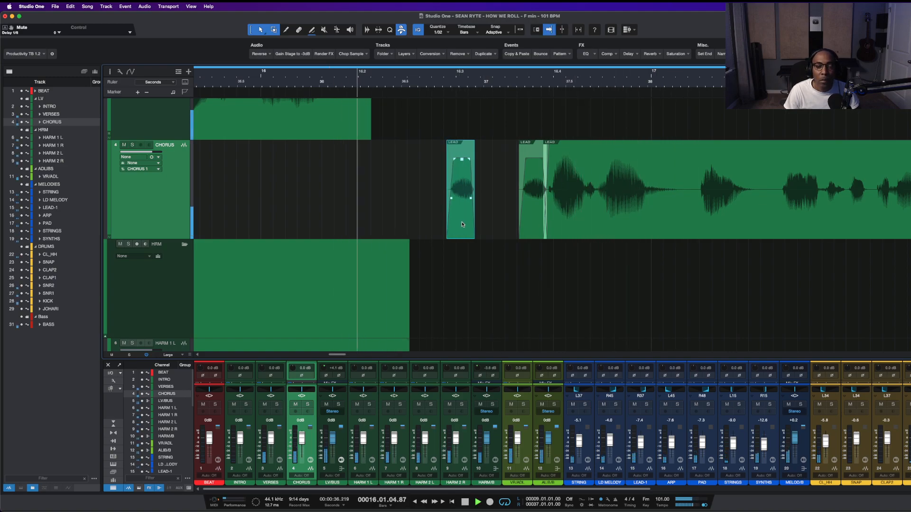
pyautogui.press('space')
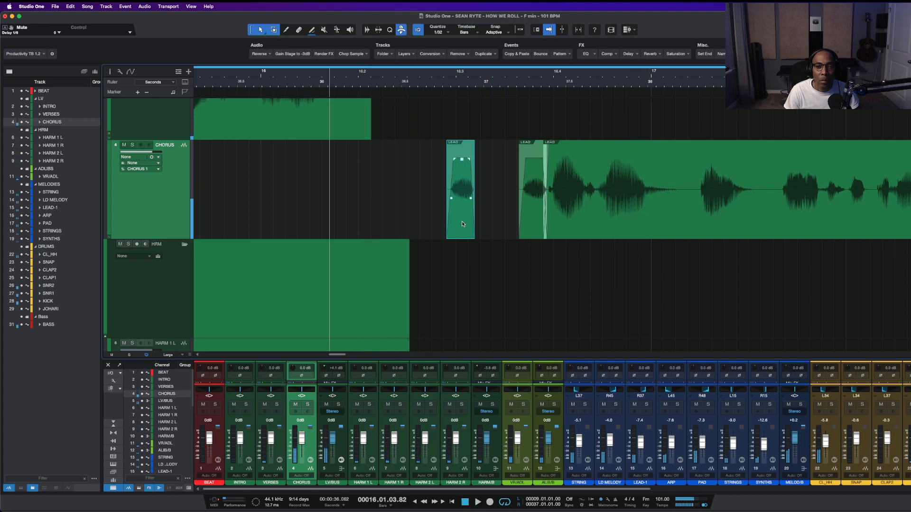
# - Move the duplicate slice next to the first slice so their edges overlap and lower its clip volume
pyautogui.moveTo(520, 226); pyautogui.dragTo(509, 211)
pyautogui.press('space')
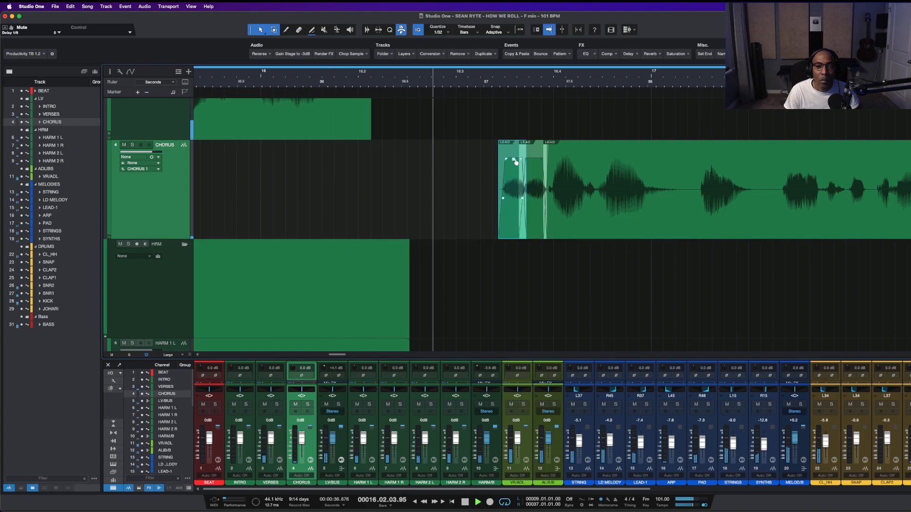
pyautogui.moveTo(515, 161); pyautogui.dragTo(516, 170)
pyautogui.press('space')
# - Fine-tune the duplicate slice's timing so it overlaps the first slice, auditioning the stutter into the chorus after each move
pyautogui.moveTo(513, 220); pyautogui.dragTo(522, 218)
pyautogui.press('space')
pyautogui.press('space')
pyautogui.press('space')
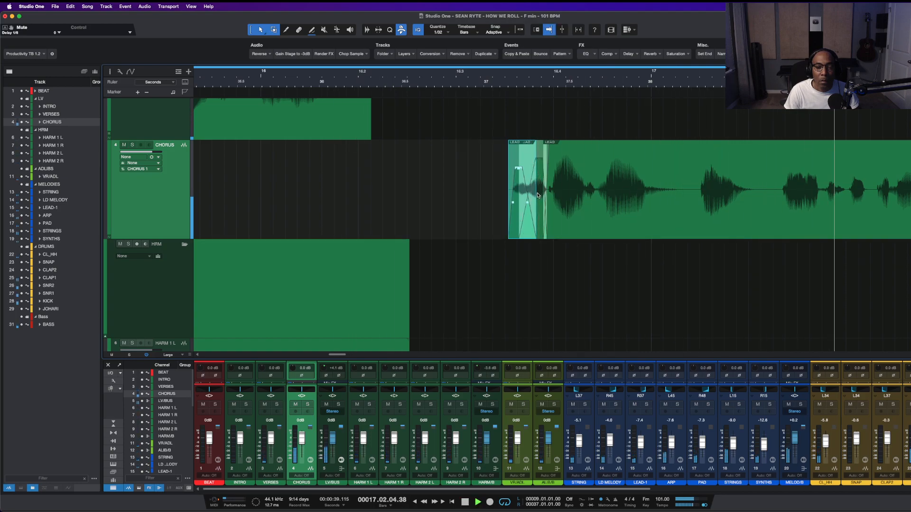
pyautogui.press('space')
pyautogui.press('space')
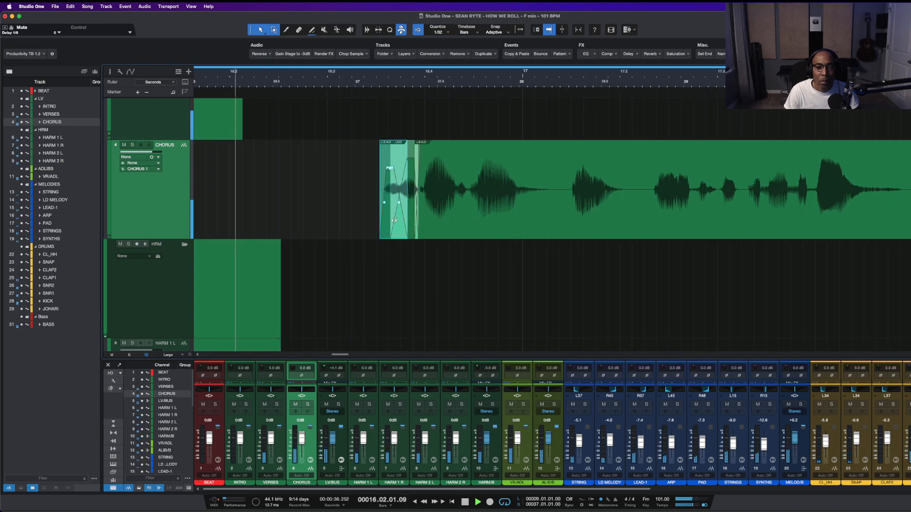
pyautogui.press('space')
pyautogui.moveTo(389, 222); pyautogui.dragTo(386, 223)
pyautogui.press('space')
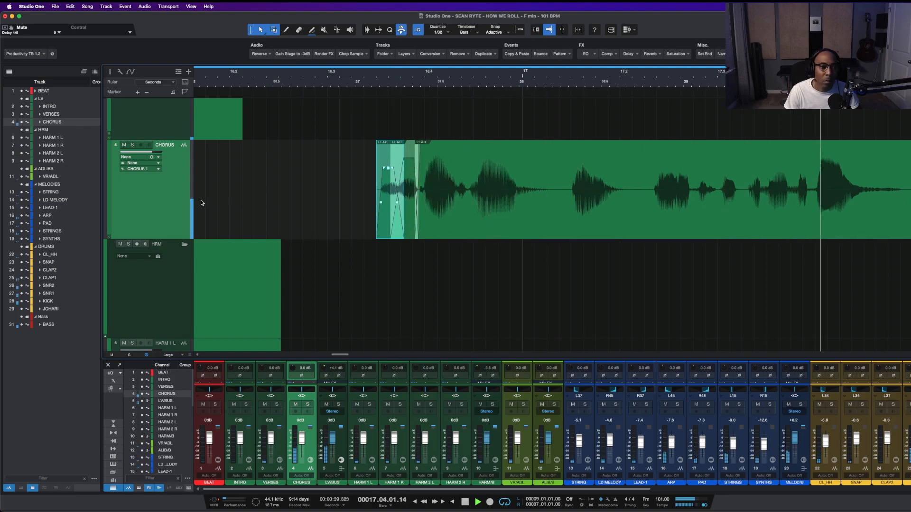
pyautogui.press('space')
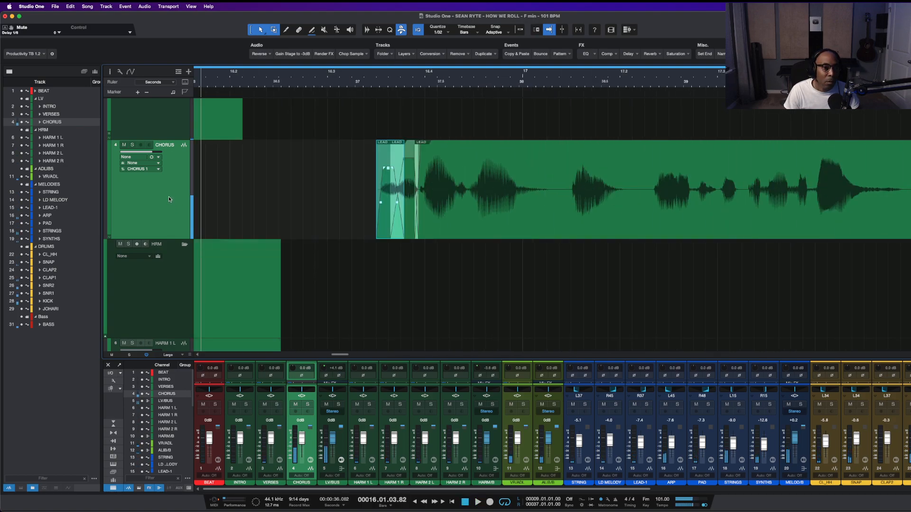
# - Play the stutter into the first chorus with the surrounding vocal tracks in view to check its timing
pyautogui.scroll(-5, 274, 189)
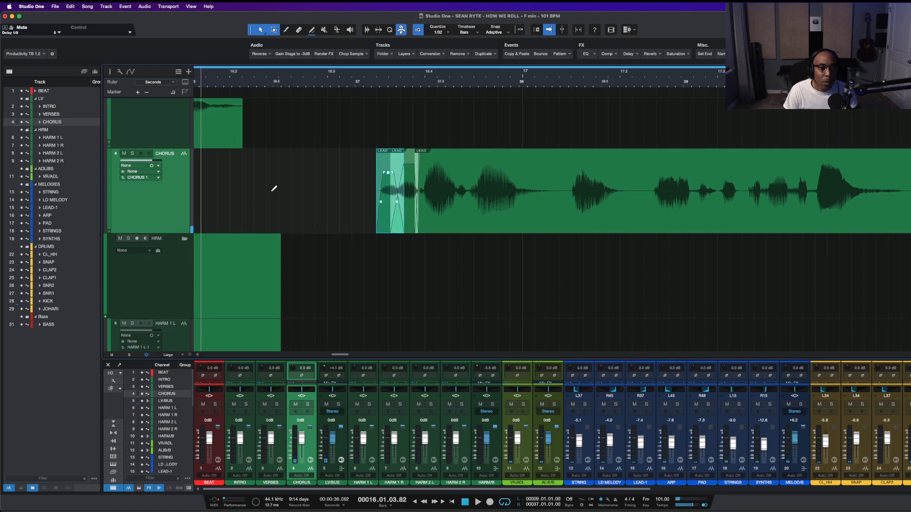
pyautogui.scroll(-2, 273, 189)
pyautogui.press('space')
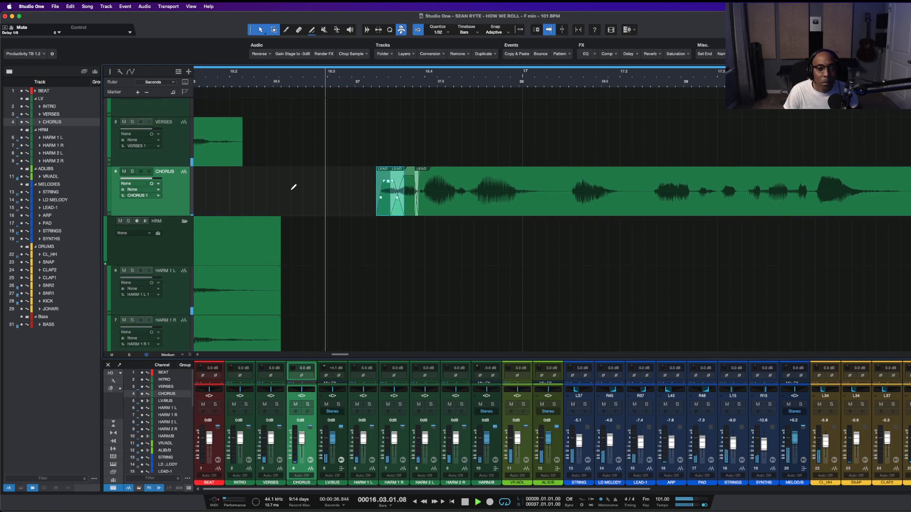
pyautogui.scroll(-5, 291, 190)
pyautogui.hscroll(-5, 290, 190)
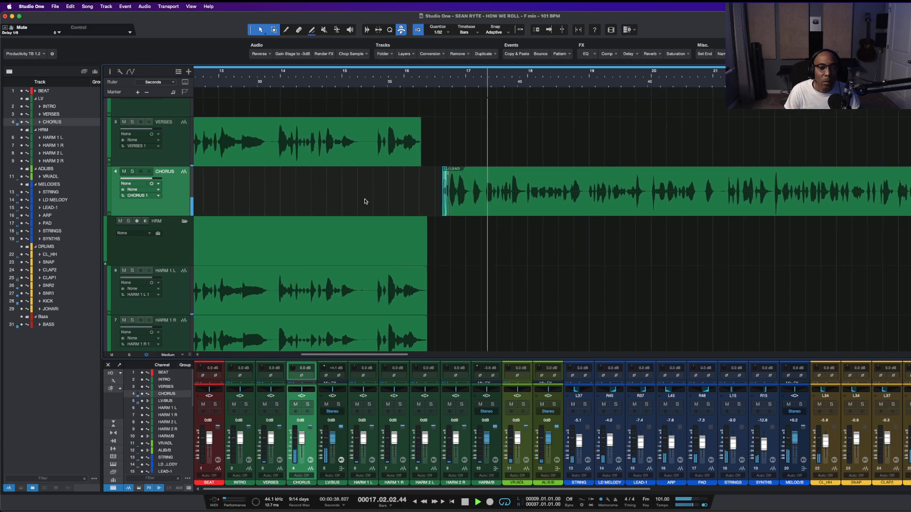
# - Enlarge the mixer and show the Pan L/R automation of the CHORUS track
pyautogui.moveTo(311, 360); pyautogui.dragTo(310, 227)
pyautogui.press('space')
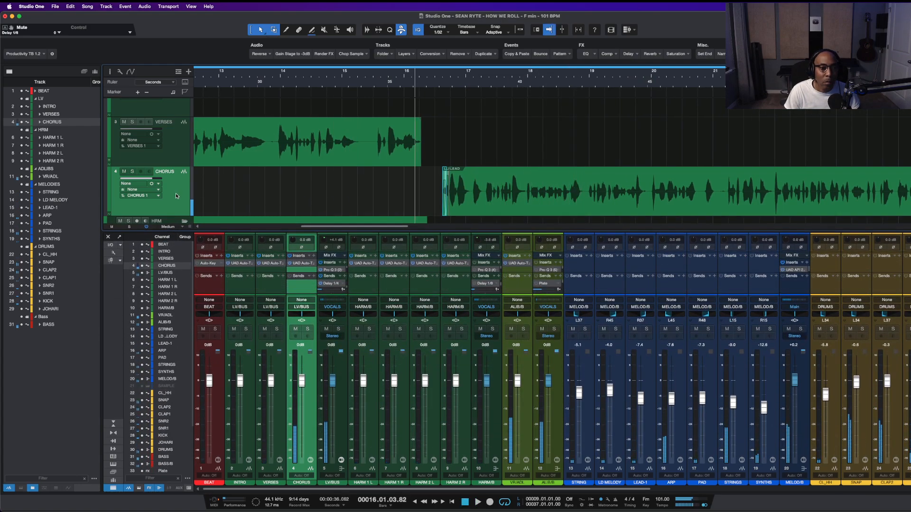
pyautogui.rightClick(301, 315)
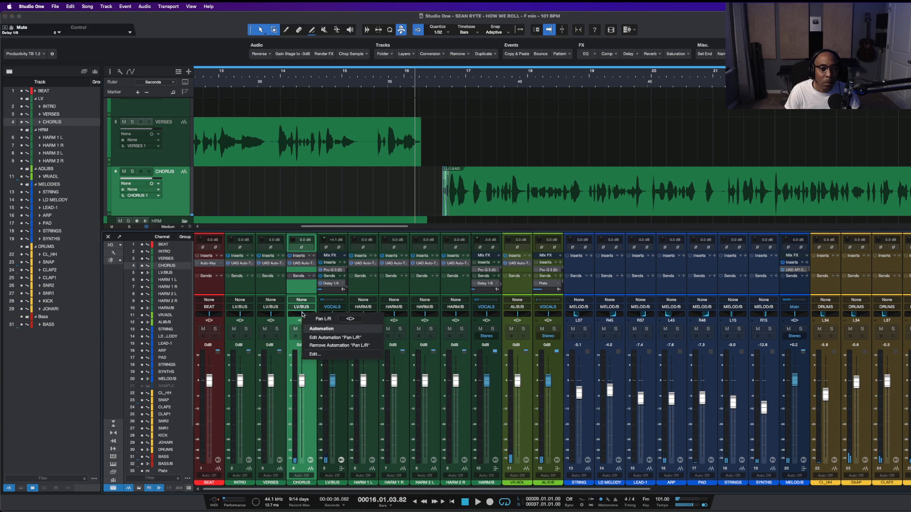
pyautogui.click(328, 339)
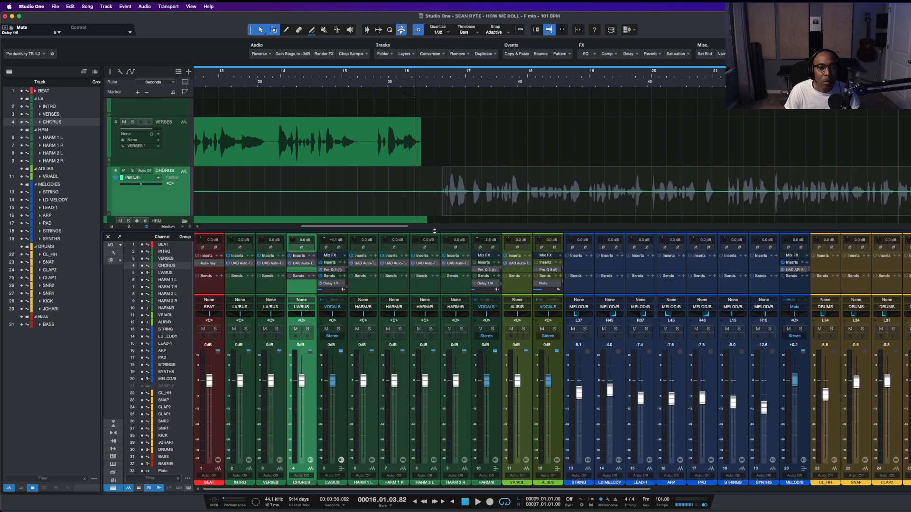
# - Pan the first stutter slice to the right in the CHORUS track's pan automation
pyautogui.scroll(10, 501, 193)
pyautogui.scroll(4, 503, 189)
pyautogui.scroll(-5, 503, 188)
pyautogui.scroll(-3, 503, 187)
pyautogui.scroll(6, 498, 189)
pyautogui.moveTo(444, 181); pyautogui.dragTo(460, 146)
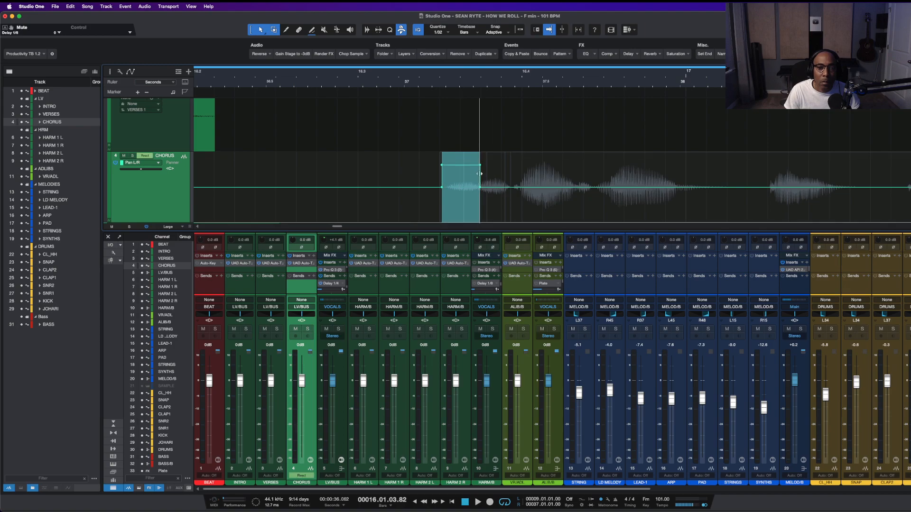
# - Pan the second stutter slice to the left, about L52, in the CHORUS track's pan automation
pyautogui.moveTo(479, 211); pyautogui.dragTo(511, 210)
pyautogui.press('super+z')
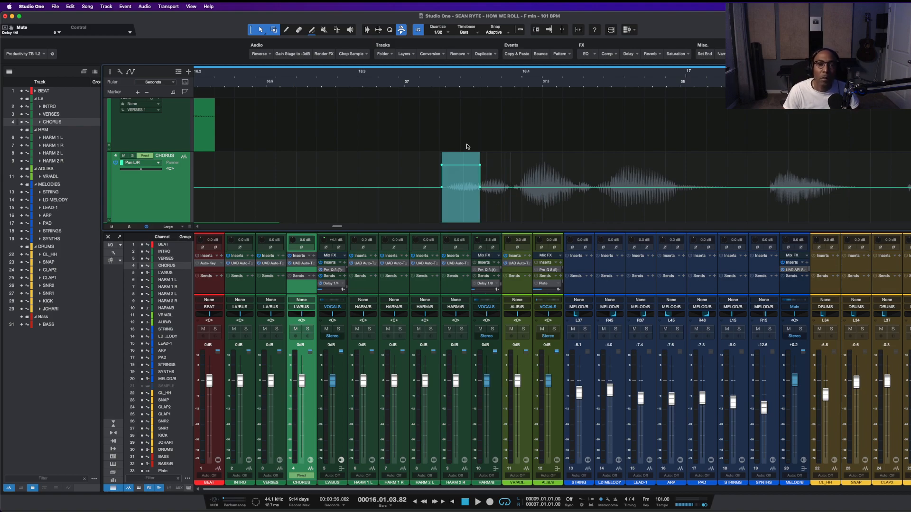
pyautogui.click(479, 144)
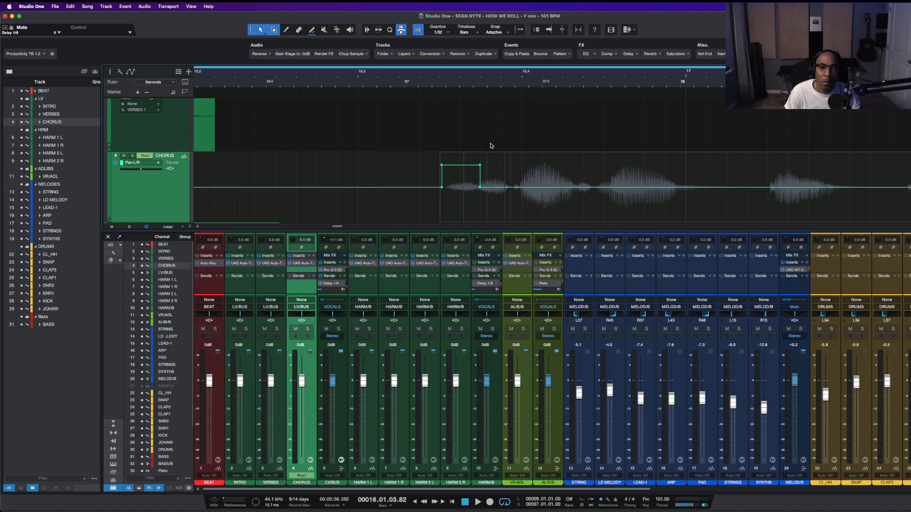
pyautogui.moveTo(480, 173)
pyautogui.mouseDown()
pyautogui.moveTo(506, 177)
pyautogui.moveTo(493, 173)
pyautogui.mouseUp()
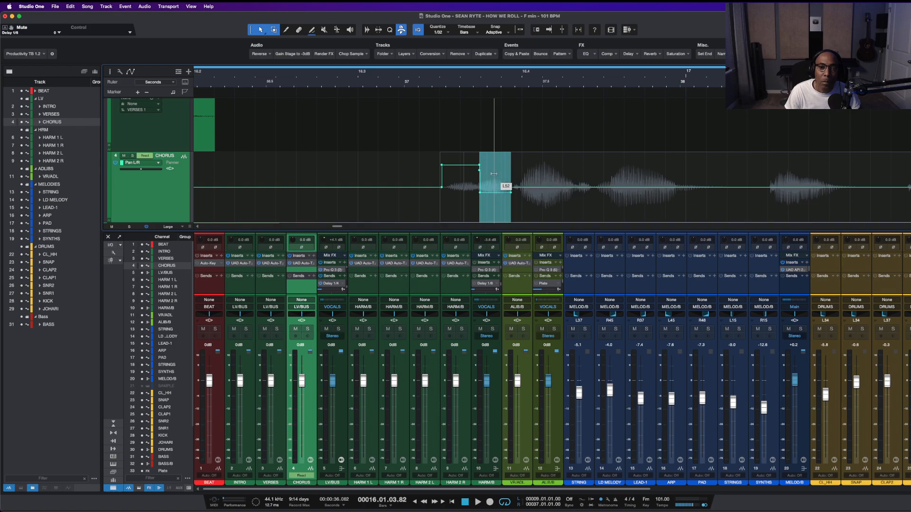
# - Play the panned stutter into the chorus and bring both slices' pan values closer to the centre
pyautogui.scroll(-3, 441, 129)
pyautogui.click(372, 120)
pyautogui.press('space')
pyautogui.press('space')
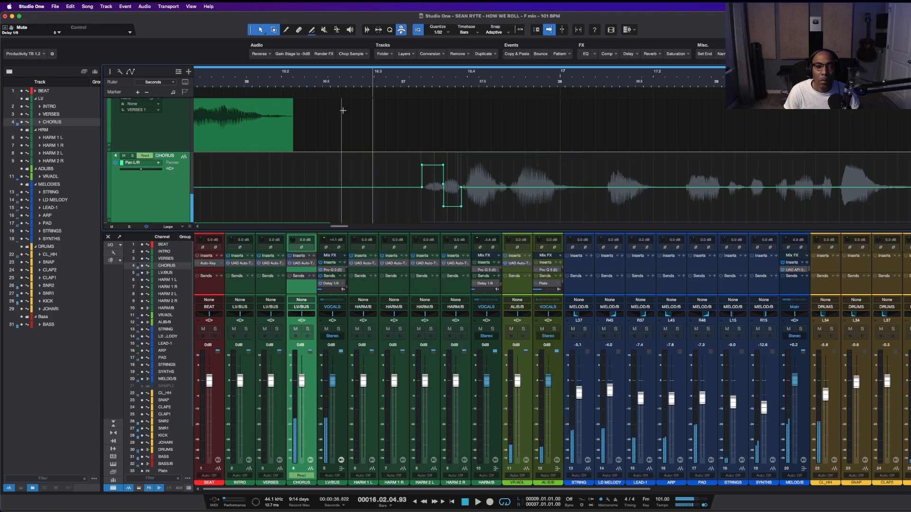
pyautogui.press('space')
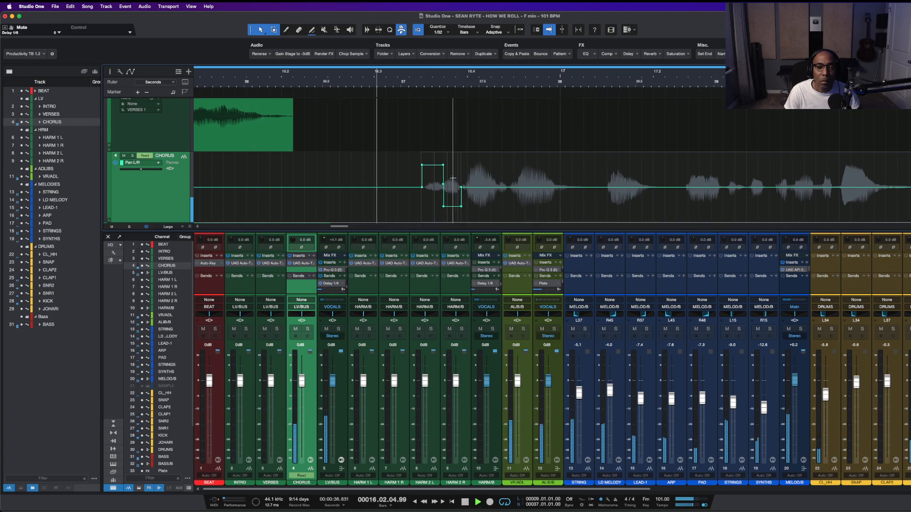
pyautogui.moveTo(452, 155); pyautogui.dragTo(434, 165)
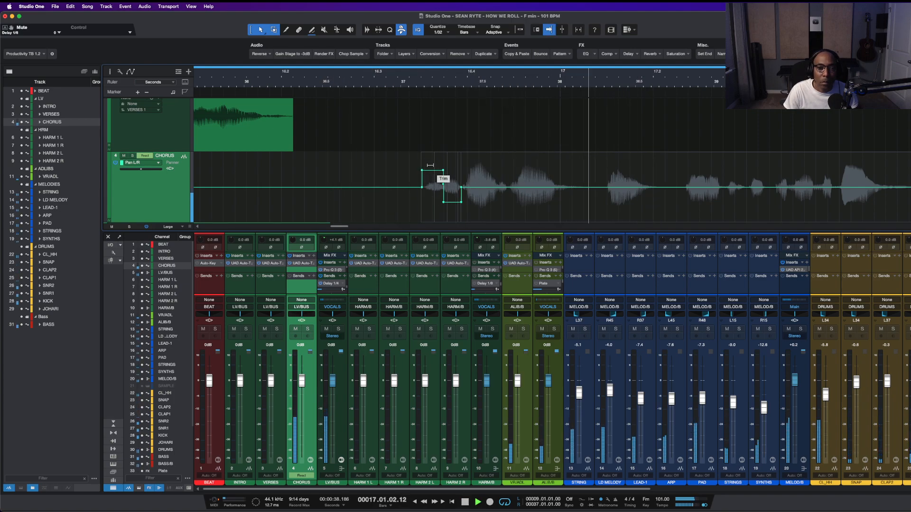
# - Set the CHORUS track's automation display to off so its clips show again
pyautogui.scroll(-5, 430, 166)
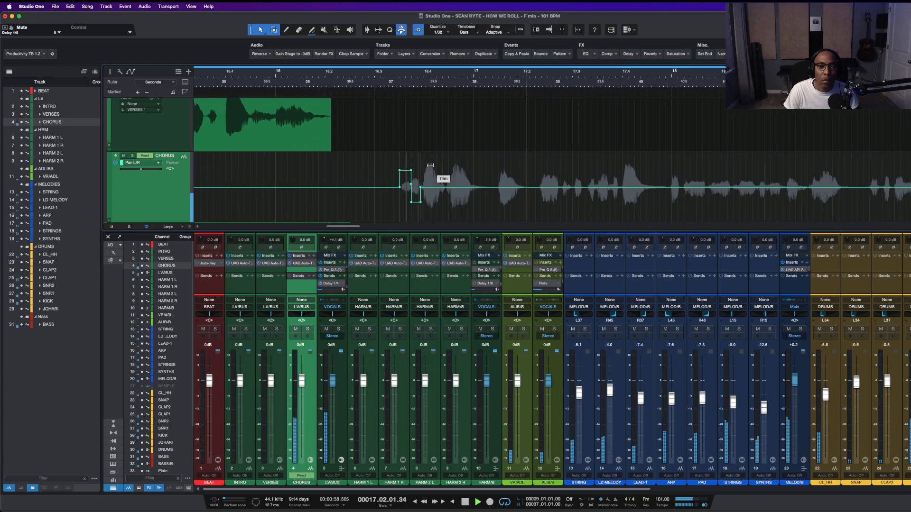
pyautogui.click(143, 165)
pyautogui.click(152, 170)
# - Cut the short silent gap out of the chorus lead clip just after bar 21
pyautogui.scroll(-2, 348, 169)
pyautogui.scroll(-3, 348, 169)
pyautogui.scroll(-1, 350, 167)
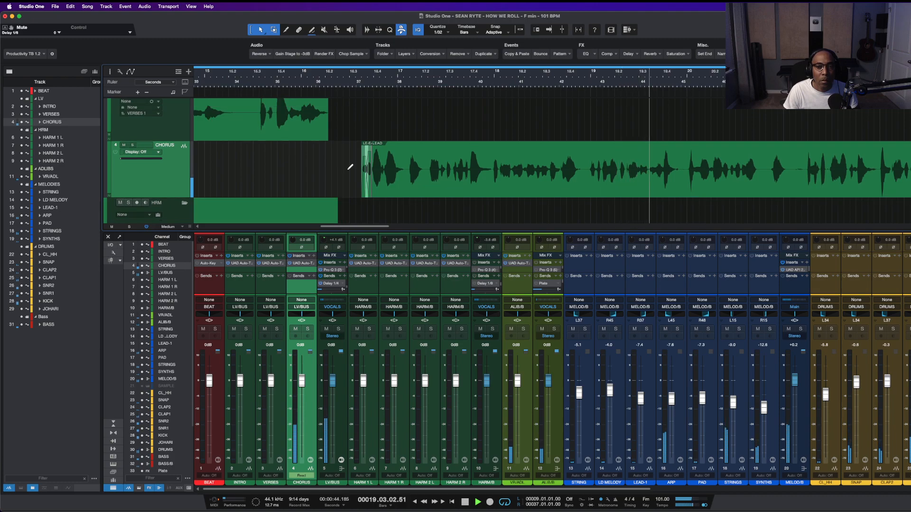
pyautogui.scroll(-1, 350, 170)
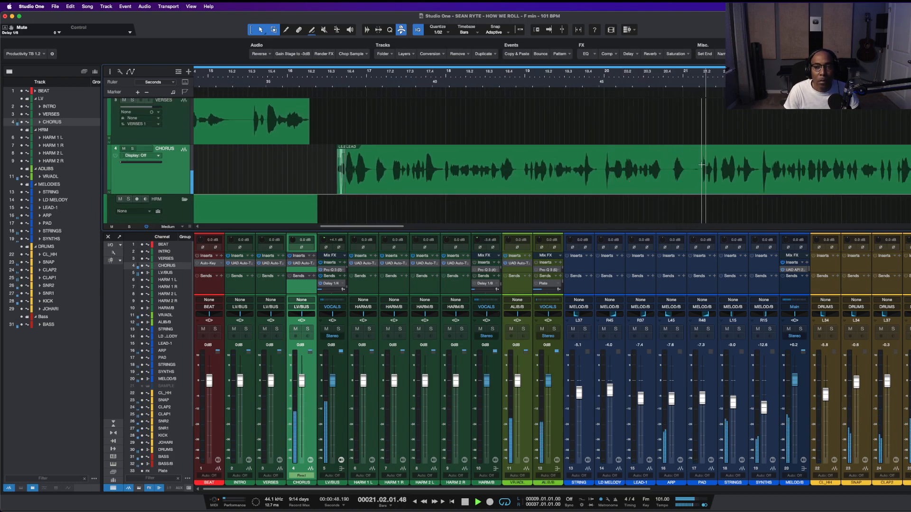
pyautogui.moveTo(691, 161); pyautogui.dragTo(695, 161)
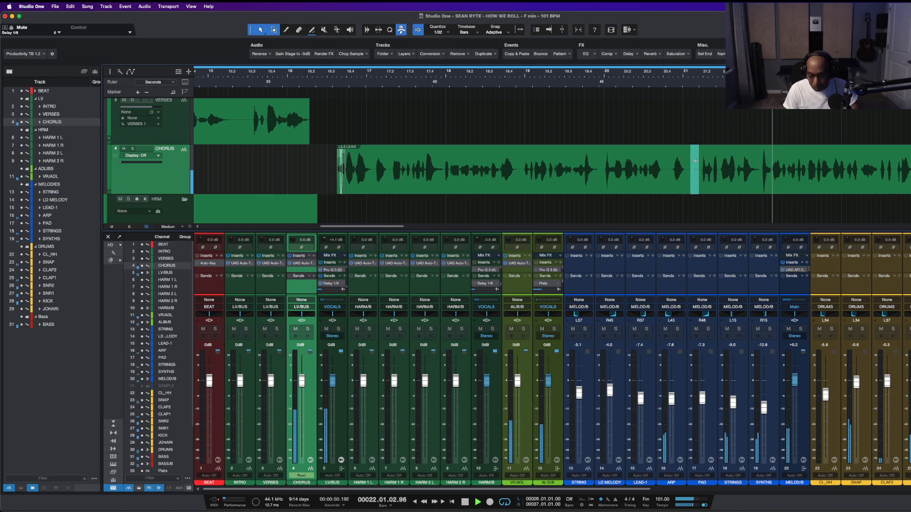
# - Remove the silence at the start of the VERSES lead clip that follows the chorus
pyautogui.hscroll(6, 692, 163)
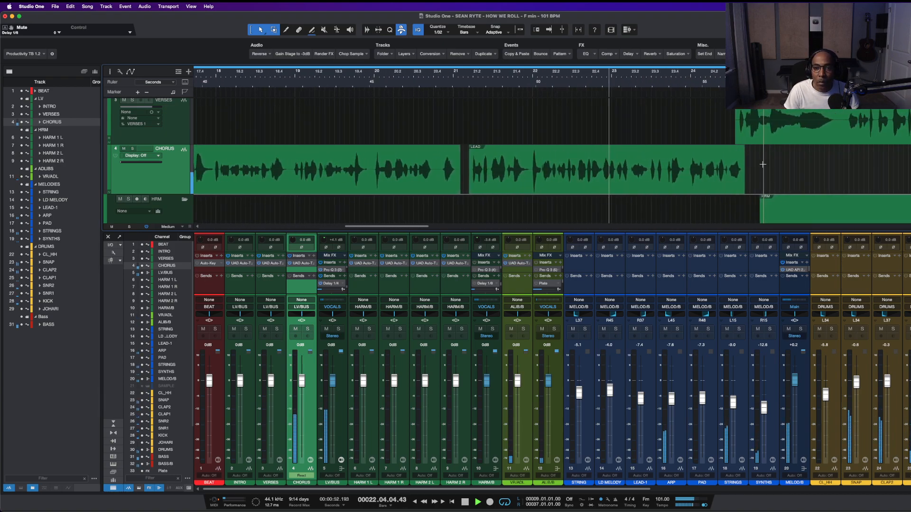
pyautogui.hscroll(1, 750, 166)
pyautogui.scroll(6, 636, 161)
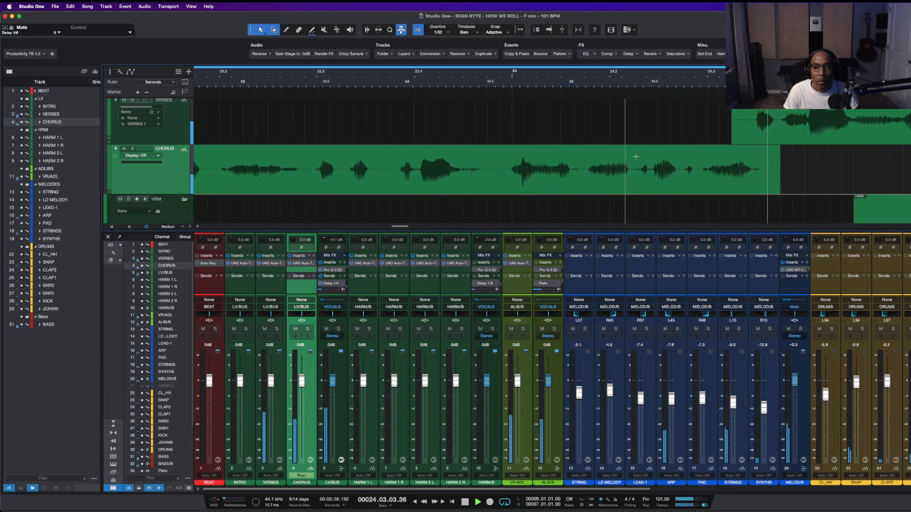
pyautogui.moveTo(754, 124); pyautogui.dragTo(707, 124)
pyautogui.press('Delete')
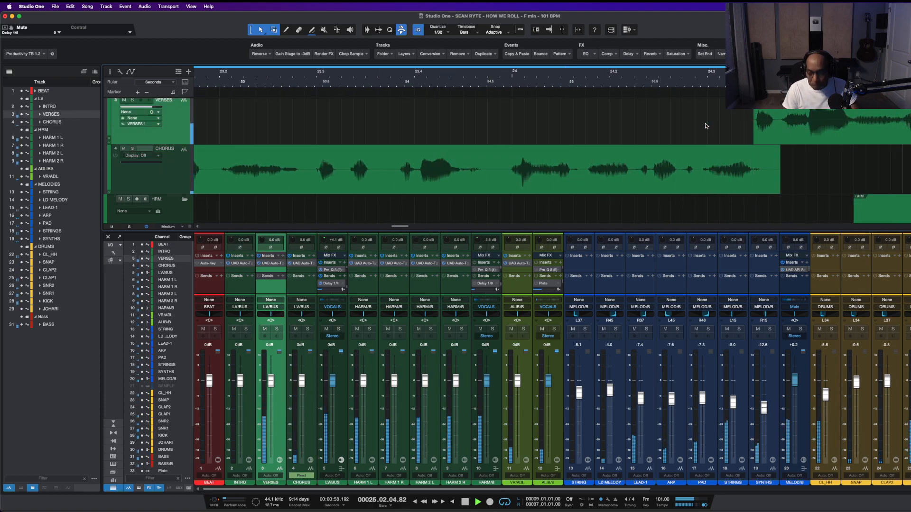
# - Go to the end of the first chorus and listen to the transition into the following verse
pyautogui.hscroll(-6, 739, 126)
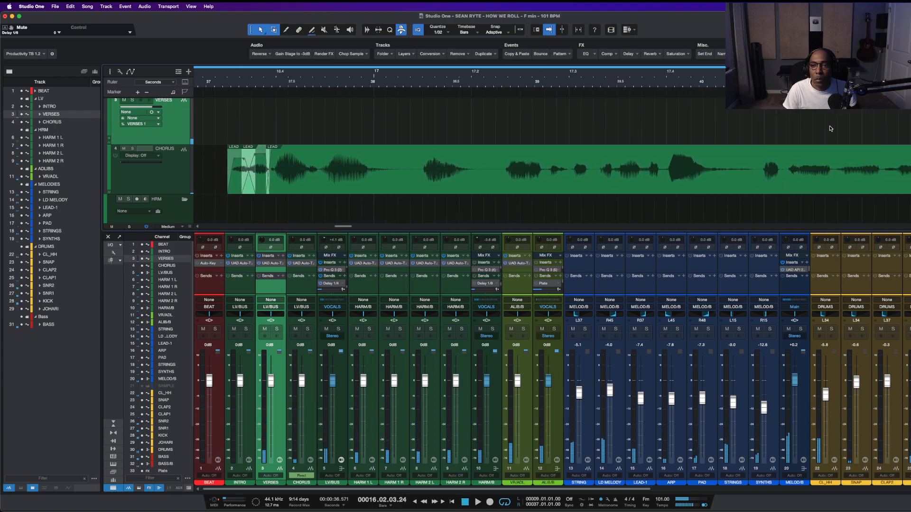
pyautogui.hscroll(4, 827, 138)
pyautogui.scroll(-5, 826, 138)
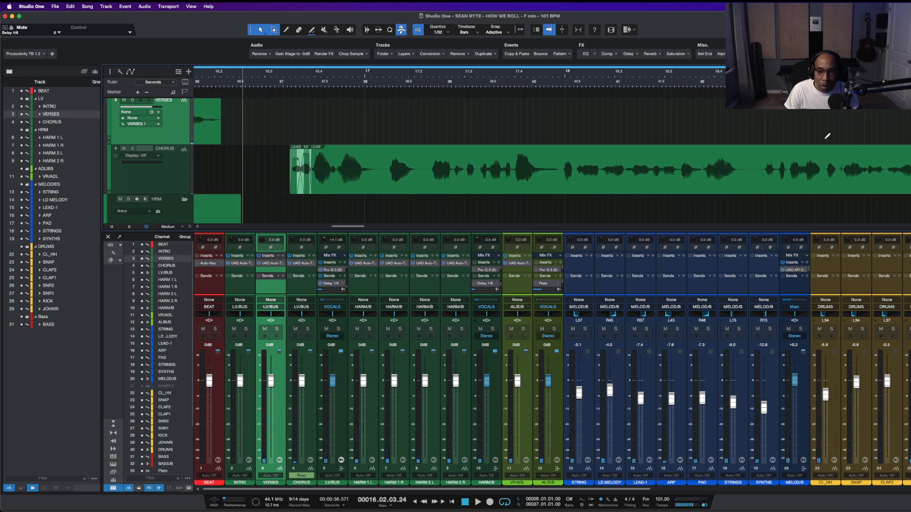
pyautogui.hscroll(5, 825, 140)
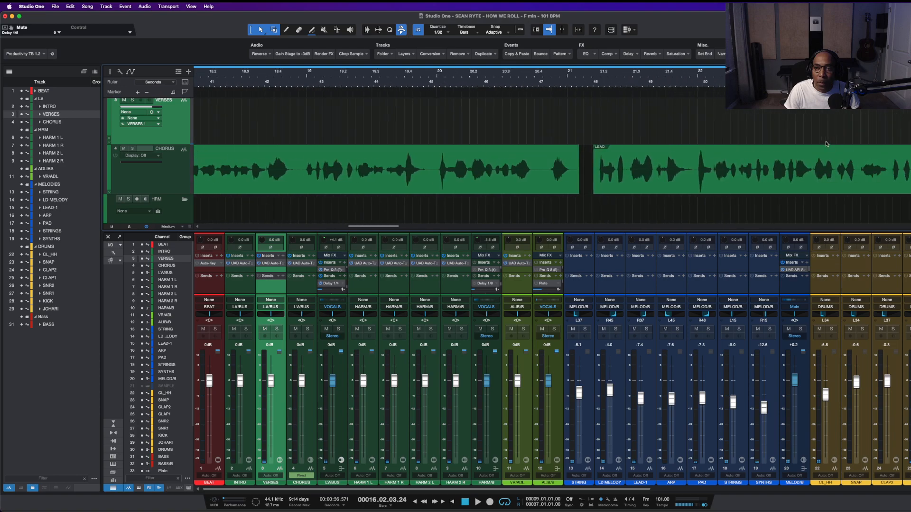
pyautogui.hscroll(2, 823, 144)
pyautogui.press('space')
pyautogui.press('space')
pyautogui.press('space')
# - Place short stutter slices just before the lead clip of the verse after the chorus, checking them by playback
pyautogui.moveTo(706, 120); pyautogui.dragTo(656, 139)
pyautogui.press('space')
pyautogui.scroll(1, 663, 123)
pyautogui.press('f')
pyautogui.press('space')
pyautogui.press('space')
pyautogui.moveTo(662, 125); pyautogui.dragTo(649, 168)
pyautogui.press('space')
pyautogui.press('space')
# - Adjust the timing of the verse's stutter slices so they lead into the vocal, auditioning after each move
pyautogui.press('space')
pyautogui.press('space')
pyautogui.press('space')
pyautogui.moveTo(649, 127)
pyautogui.mouseDown()
pyautogui.moveTo(650, 136)
pyautogui.moveTo(663, 125)
pyautogui.mouseUp()
pyautogui.press('space')
pyautogui.press('space')
pyautogui.click(663, 162)
pyautogui.press('space')
pyautogui.press('space')
pyautogui.press('space')
# - Delete the silent tail of the chorus lead clip and play the transition into the verse
pyautogui.moveTo(694, 189); pyautogui.dragTo(736, 189)
pyautogui.press('Delete')
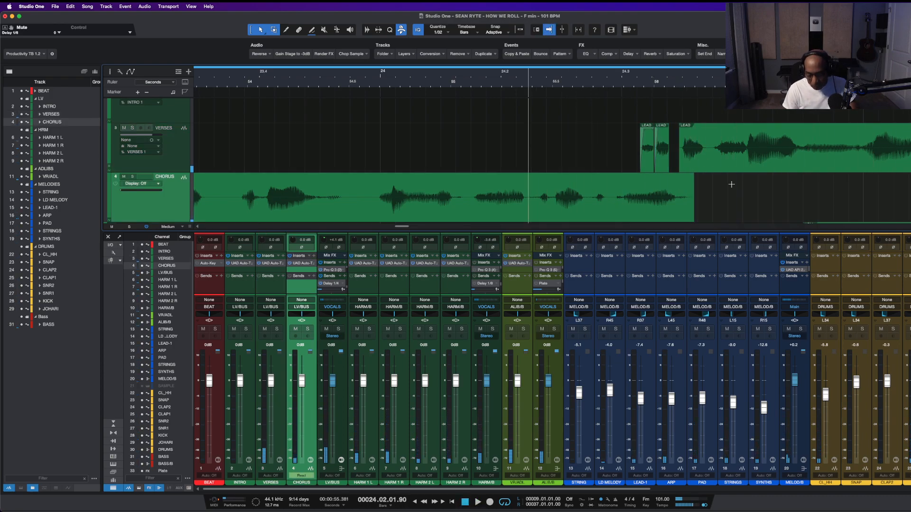
pyautogui.press('space')
pyautogui.press('space')
pyautogui.press('space')
pyautogui.press('space')
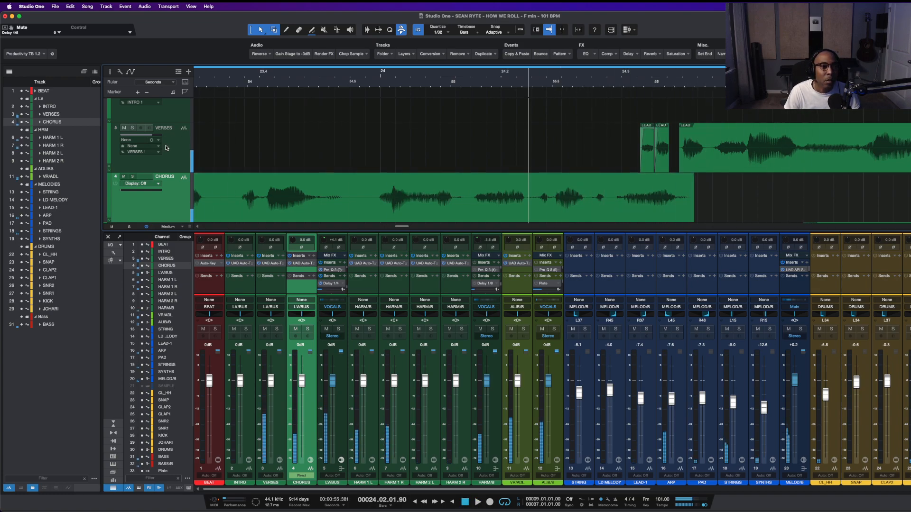
# - Show the Pan L/R automation of the VERSES track and pan the first stutter slice to the right
pyautogui.click(200, 130)
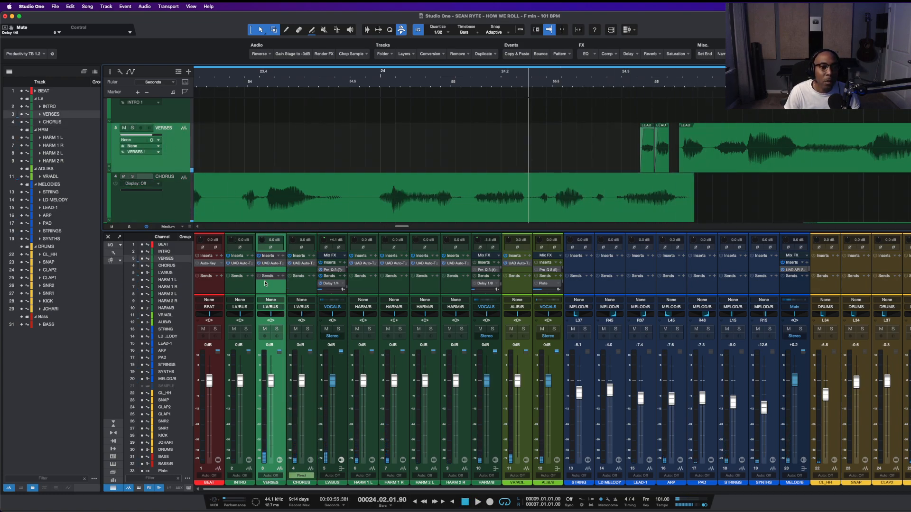
pyautogui.rightClick(272, 314)
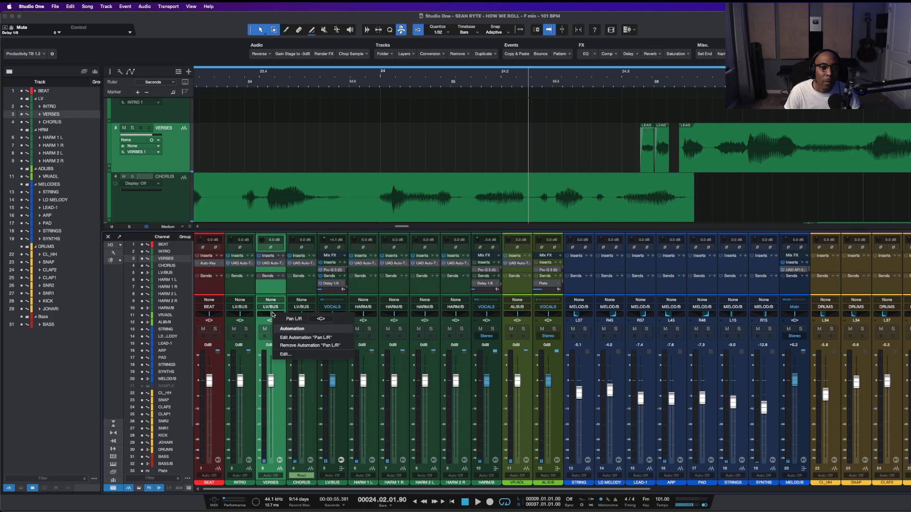
pyautogui.click(287, 337)
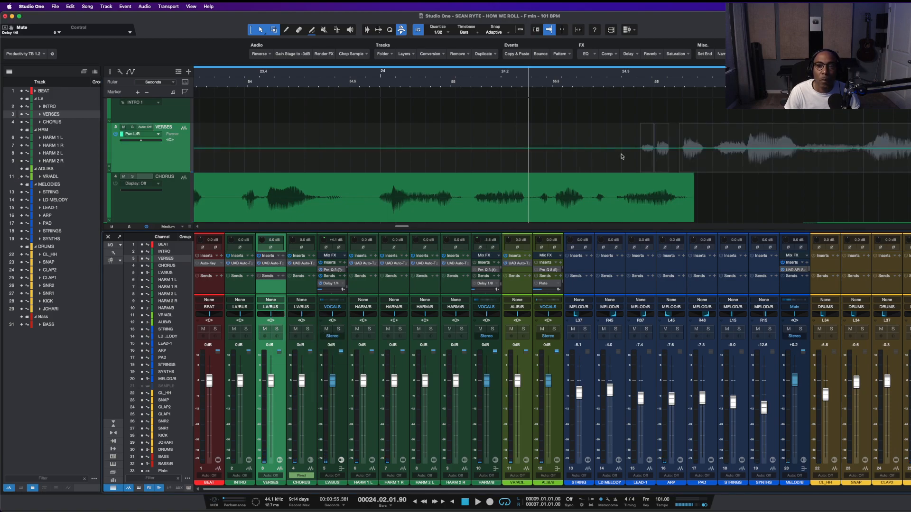
pyautogui.scroll(3, 644, 150)
pyautogui.scroll(2, 648, 144)
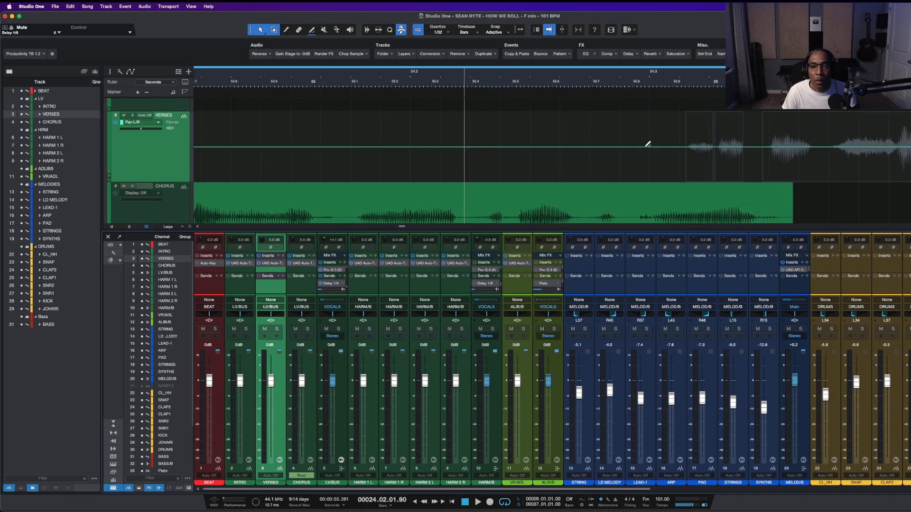
pyautogui.moveTo(688, 124); pyautogui.dragTo(719, 115)
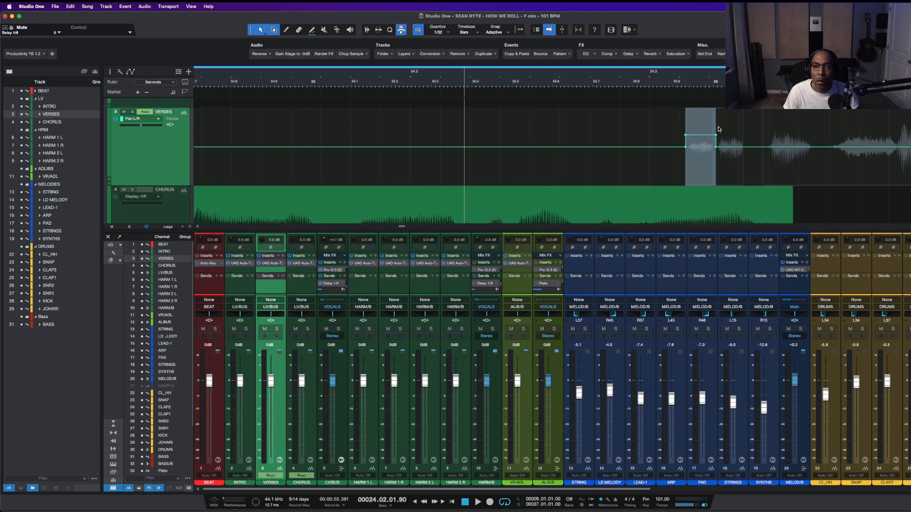
# - Pan the verse's second stutter slice to the left and play the transition
pyautogui.moveTo(718, 129); pyautogui.dragTo(730, 148)
pyautogui.press('space')
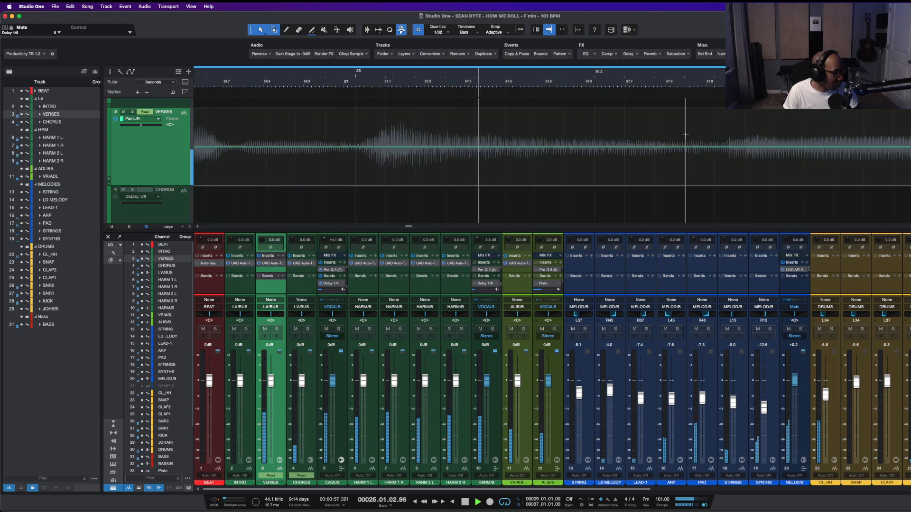
pyautogui.press('space')
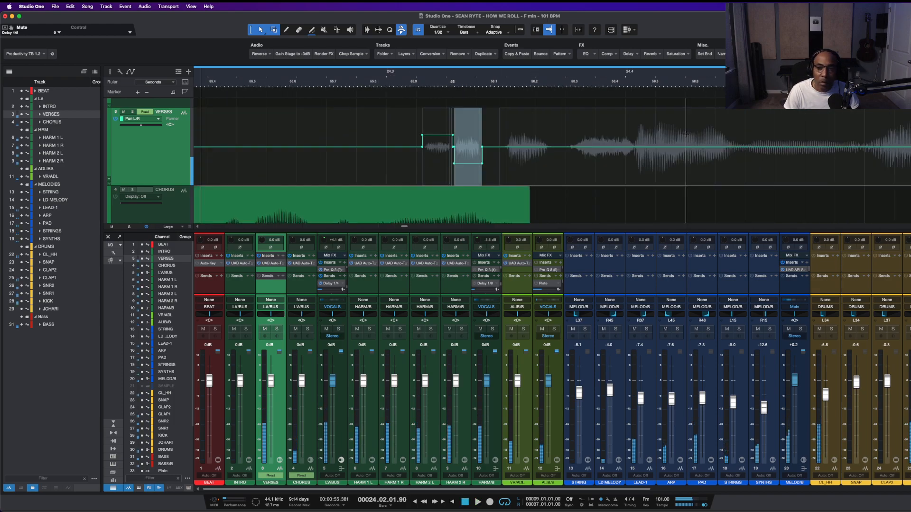
# - Set the VERSES track's automation display to off and audition the stutter into the verse
pyautogui.press('w')
pyautogui.click(144, 120)
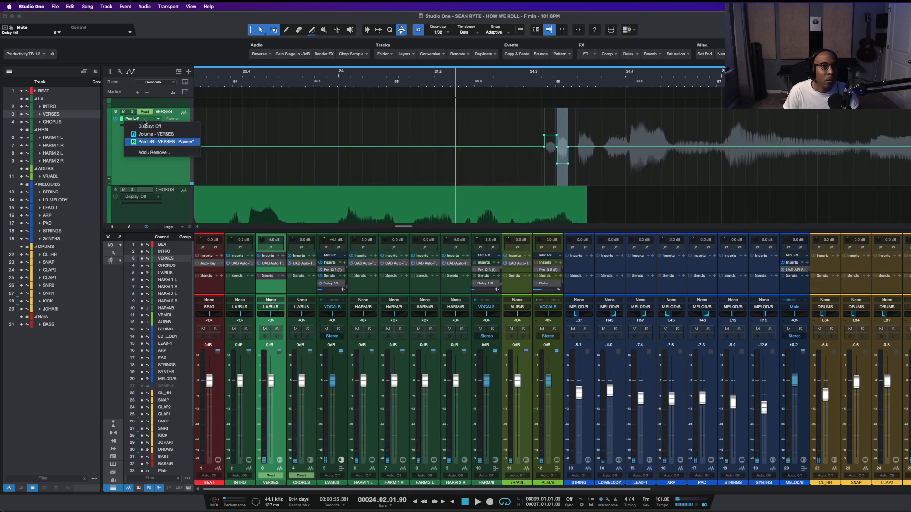
pyautogui.click(148, 126)
pyautogui.press('space')
pyautogui.press('w')
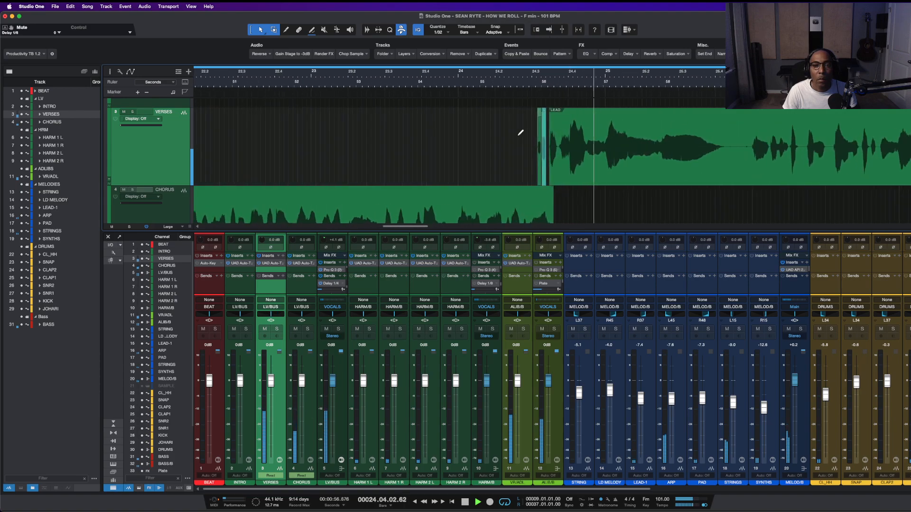
pyautogui.scroll(5, 519, 135)
pyautogui.scroll(-3, 519, 135)
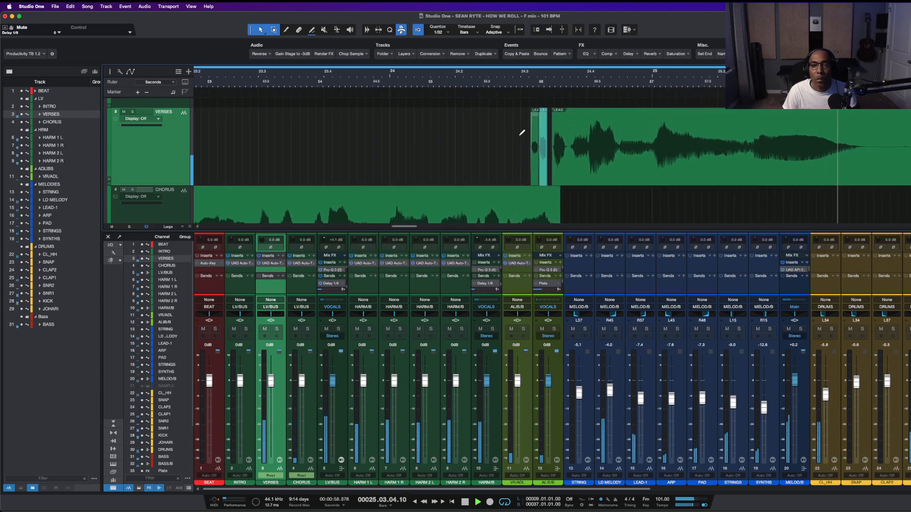
# - Replay the stutter transition from bar 24 and listen through the second verse up to the following chorus
pyautogui.scroll(-1, 519, 135)
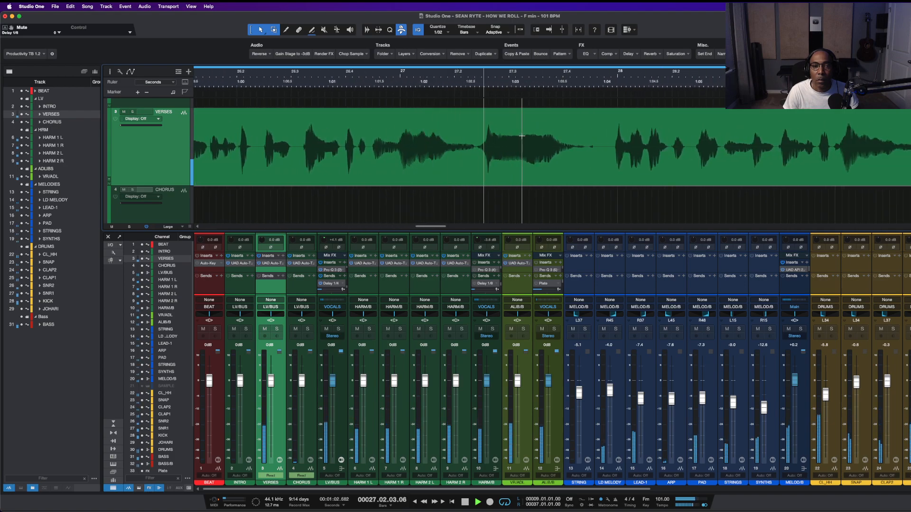
pyautogui.press('space')
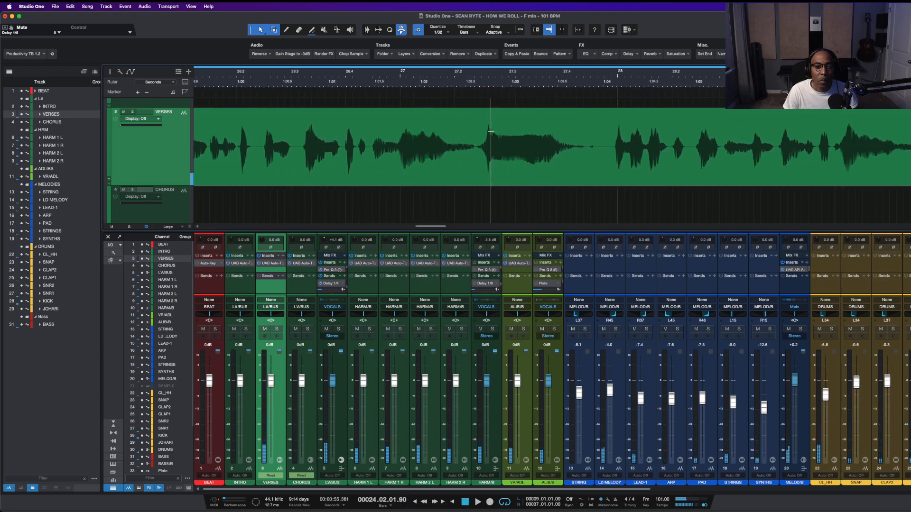
pyautogui.scroll(-3, 491, 132)
pyautogui.press('space')
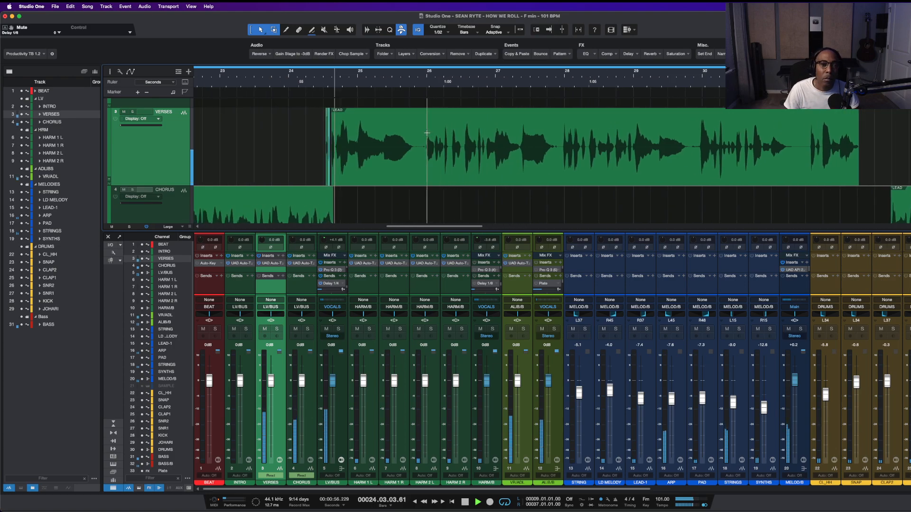
pyautogui.scroll(-3, 427, 132)
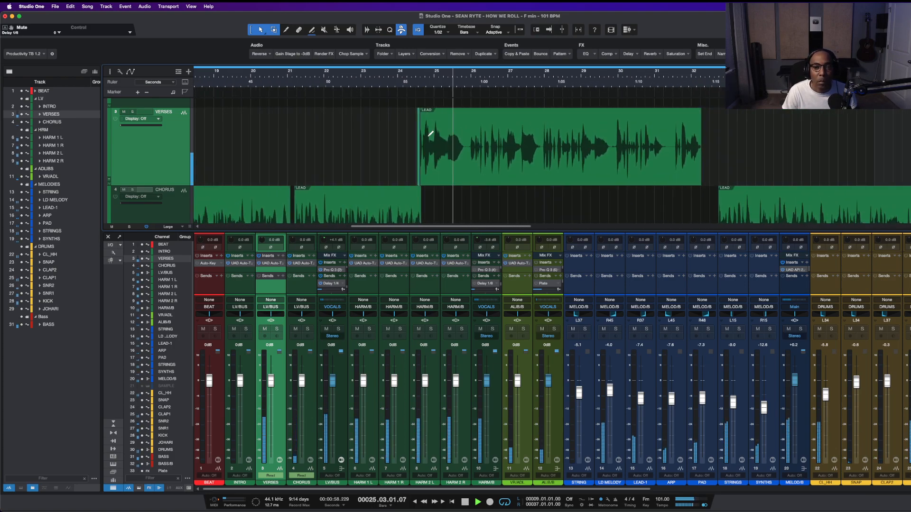
pyautogui.scroll(-2, 430, 135)
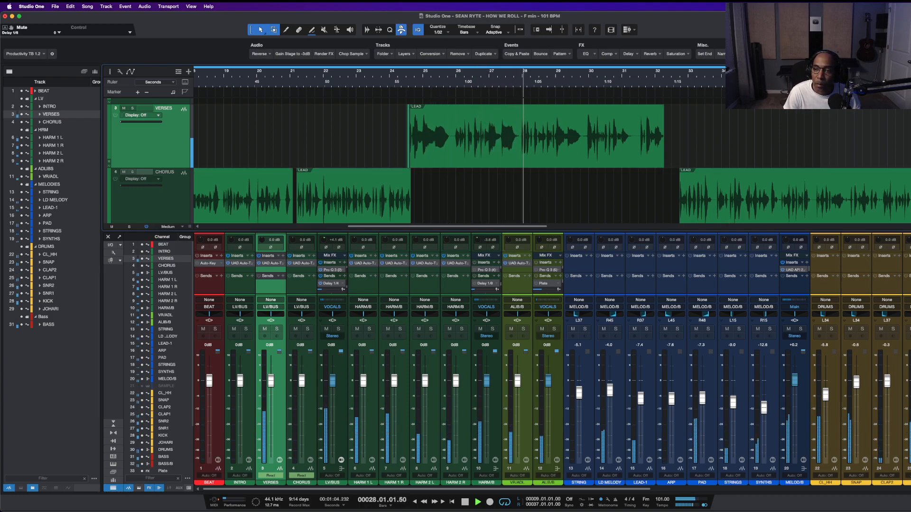
pyautogui.hscroll(10, 552, 361)
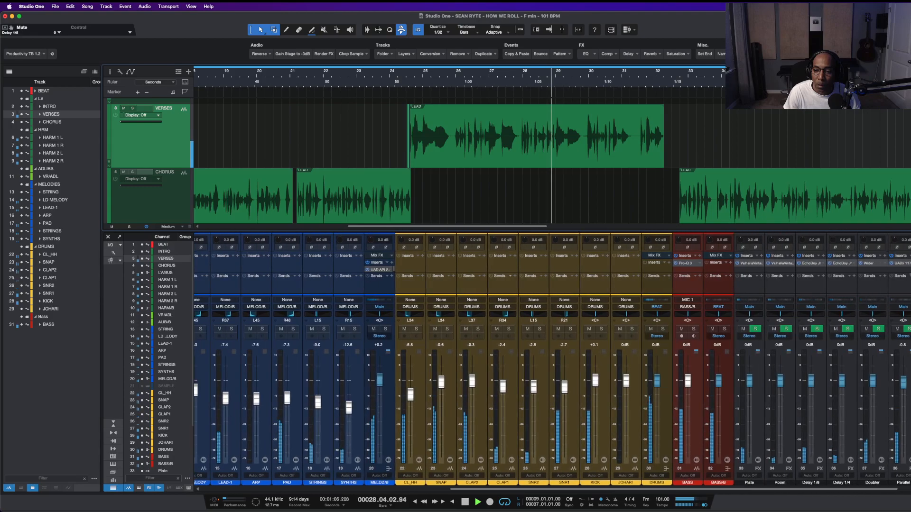
pyautogui.hscroll(2, 552, 361)
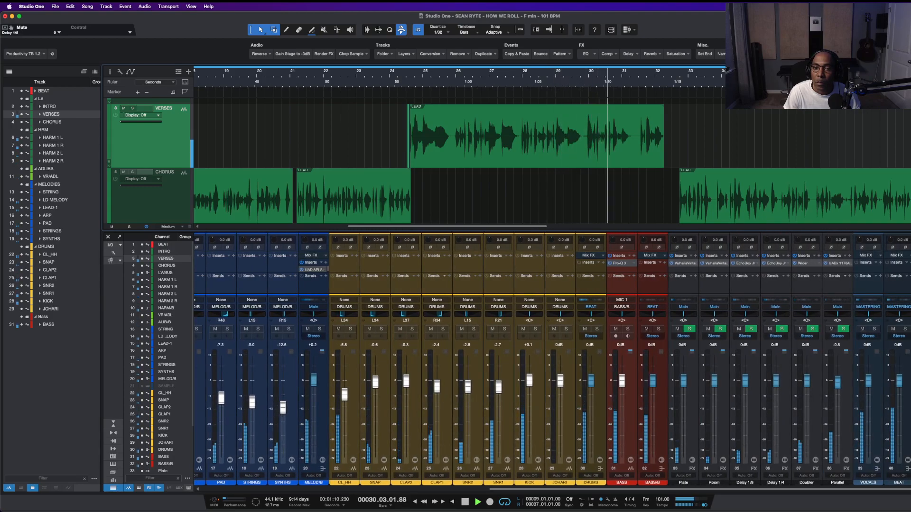
pyautogui.scroll(3, 653, 134)
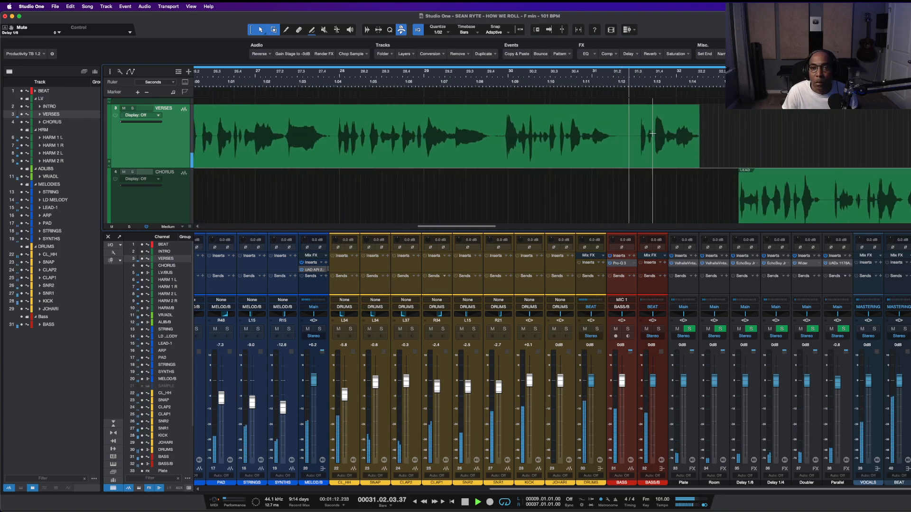
pyautogui.scroll(3, 653, 134)
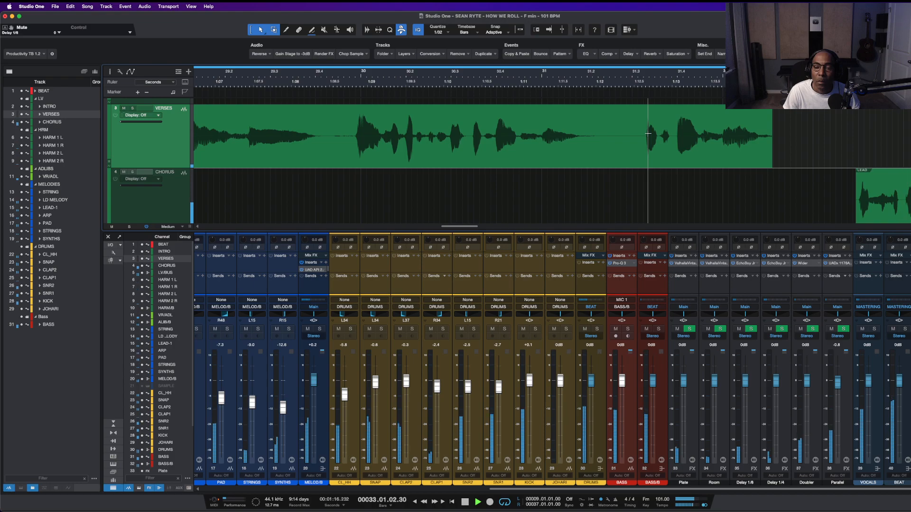
# - Follow the playback into the chorus after the second verse on the CHORUS track
pyautogui.hscroll(5, 773, 157)
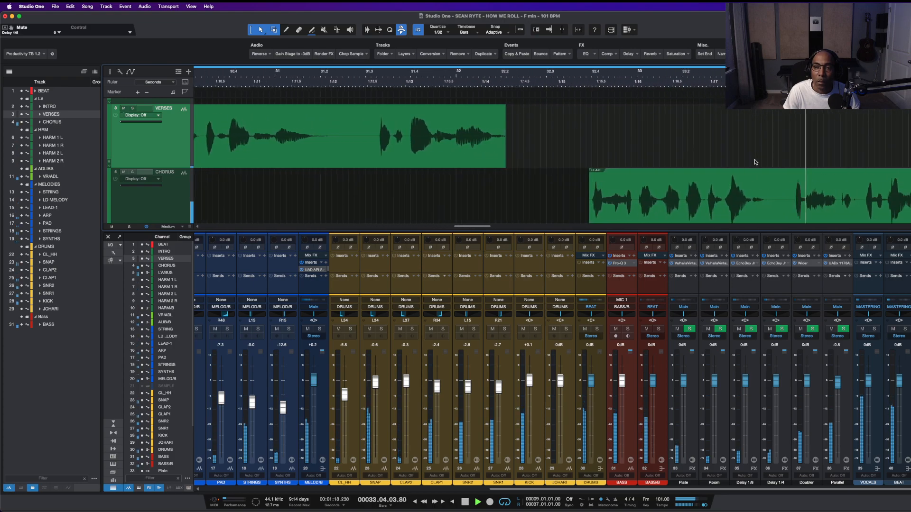
pyautogui.hscroll(10, 754, 162)
pyautogui.hscroll(1, 752, 161)
pyautogui.scroll(-2, 750, 160)
pyautogui.hscroll(5, 745, 158)
pyautogui.hscroll(2, 747, 157)
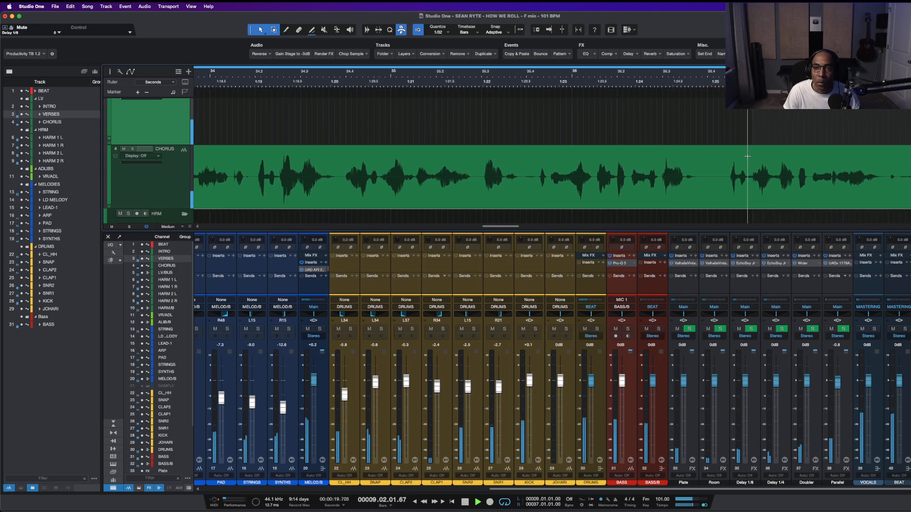
# - Stop the playback and examine the lead and harmony clips across the whole arrangement
pyautogui.scroll(-10, 645, 186)
pyautogui.scroll(-5, 644, 188)
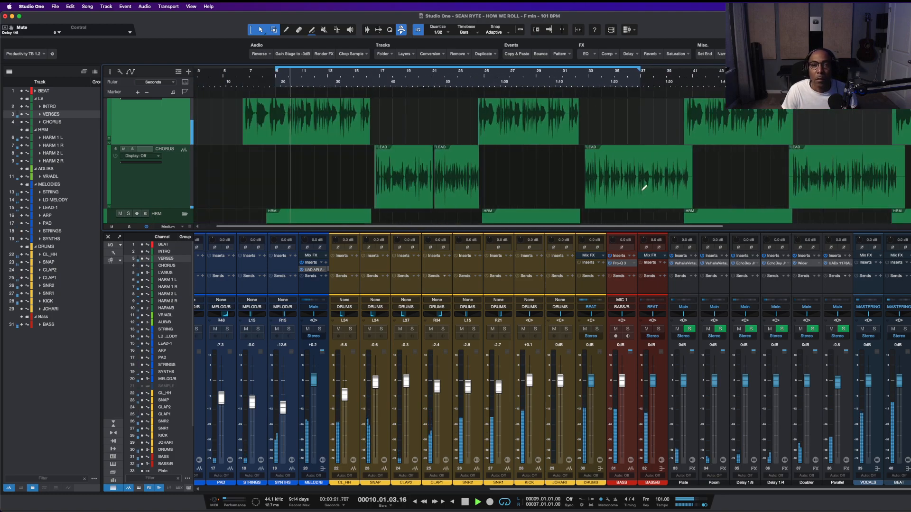
pyautogui.scroll(-3, 644, 186)
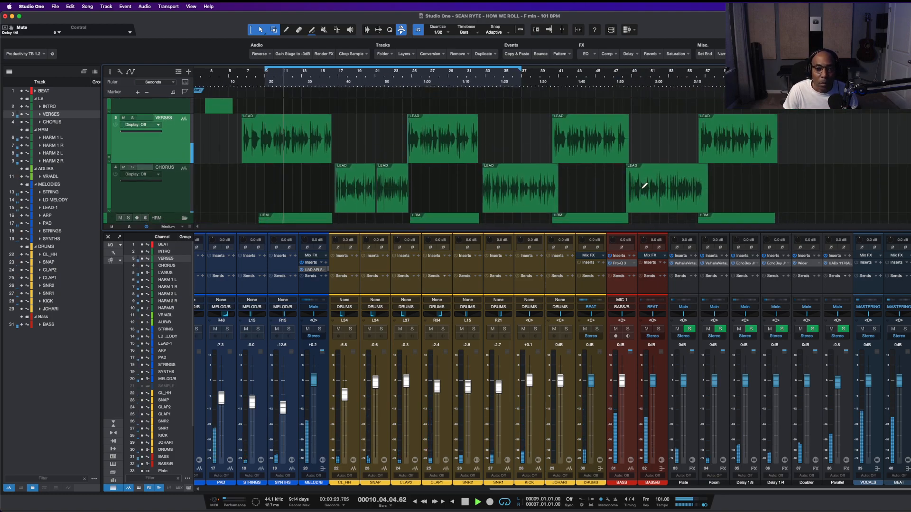
pyautogui.scroll(-2, 644, 186)
pyautogui.press('space')
pyautogui.scroll(-3, 640, 187)
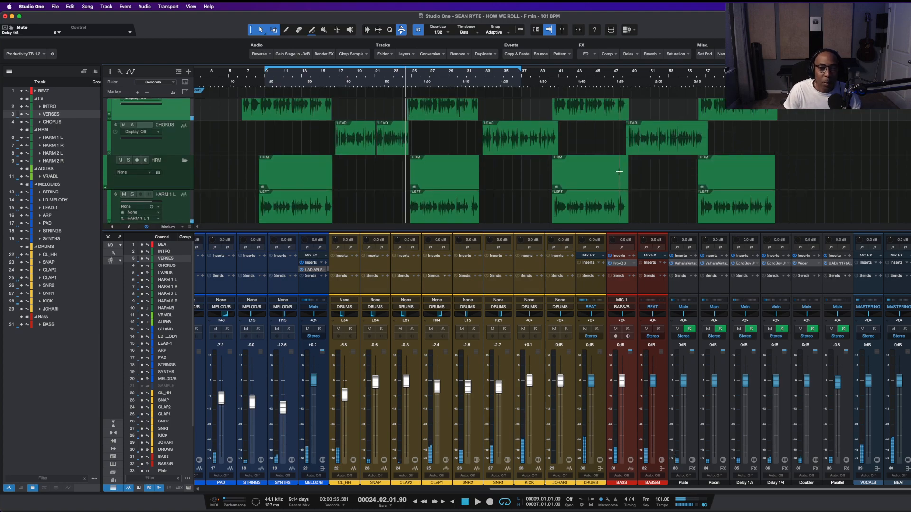
pyautogui.scroll(-4, 619, 171)
pyautogui.hscroll(-1, 633, 168)
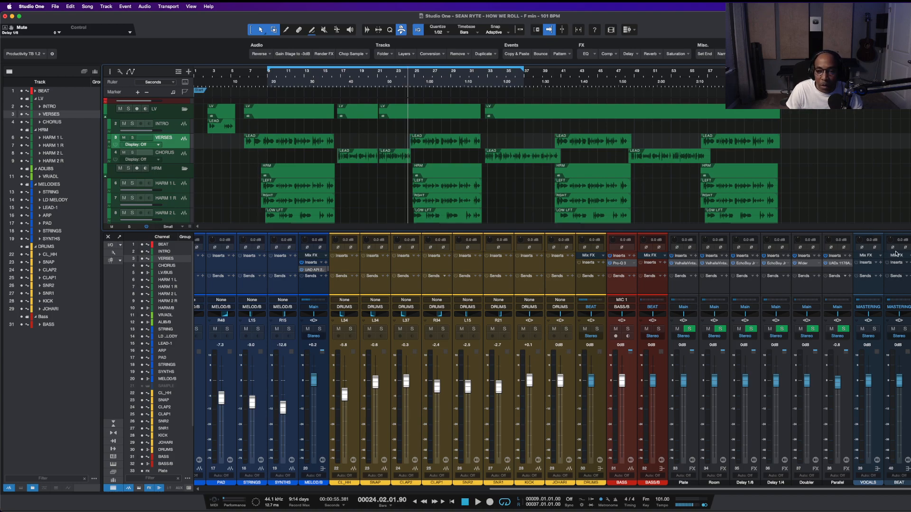
# - Enlarge the mixer's sends area and stretch the loop range over the whole song from bar 1 to bar 60, with Snap enabled
pyautogui.moveTo(861, 294); pyautogui.dragTo(864, 302)
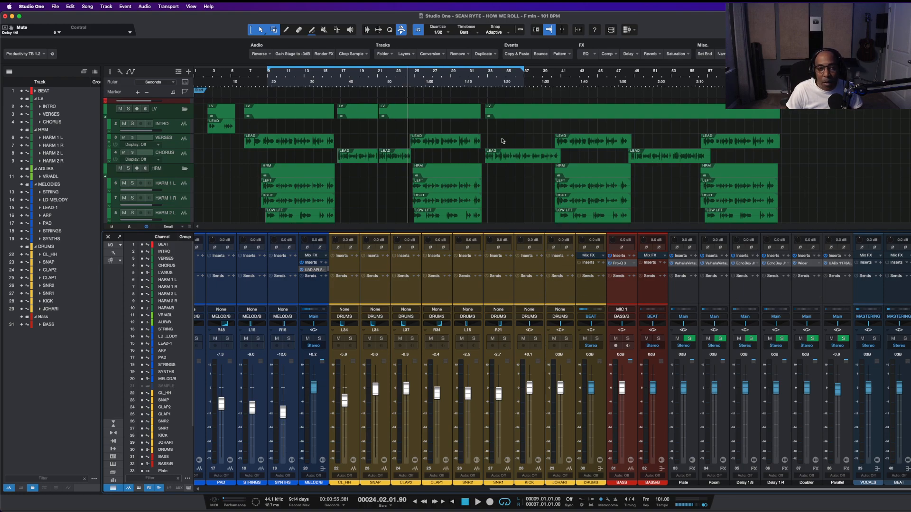
pyautogui.moveTo(525, 70); pyautogui.dragTo(731, 70)
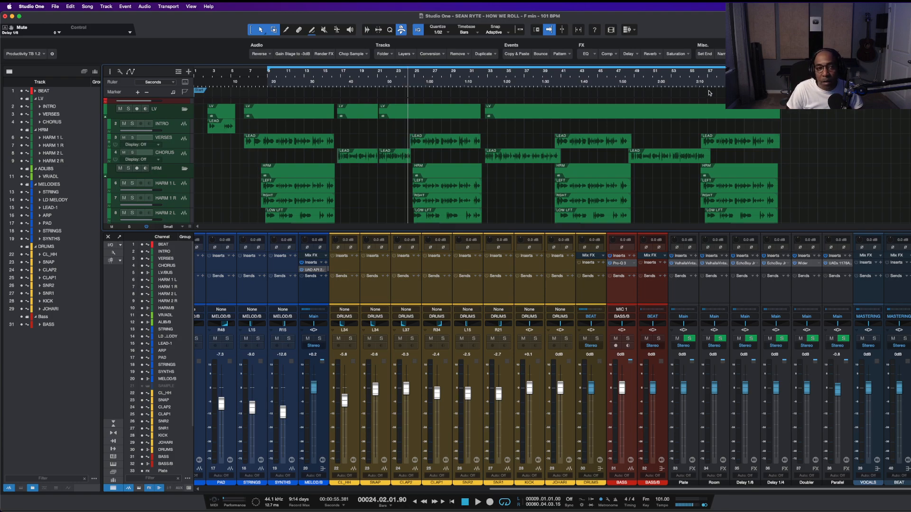
pyautogui.moveTo(267, 70); pyautogui.dragTo(195, 69)
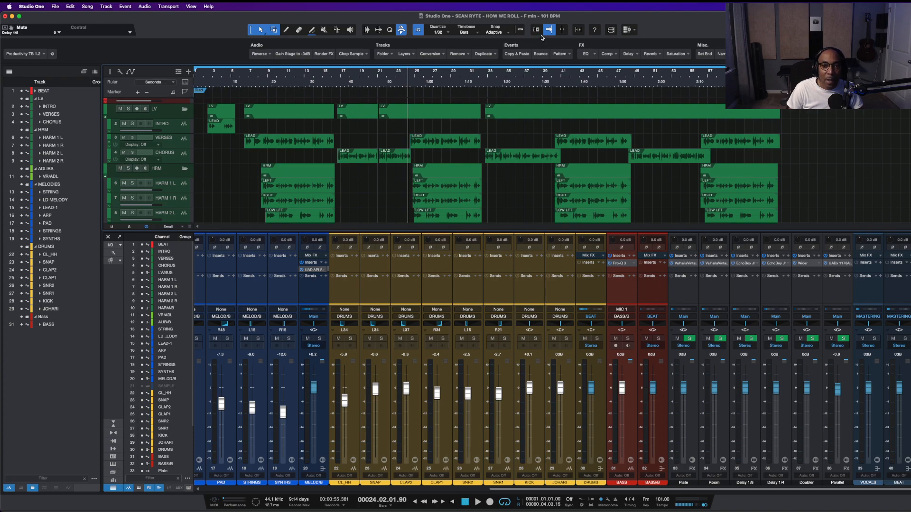
pyautogui.click(519, 29)
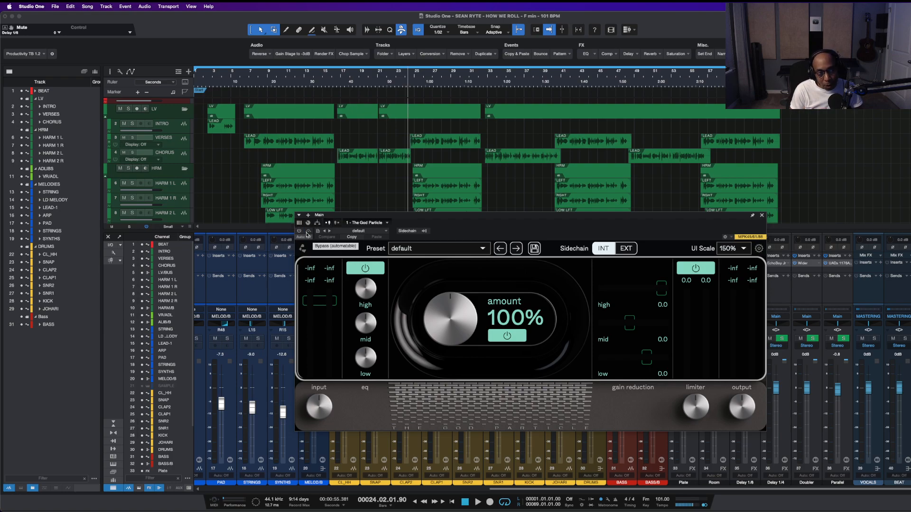
# - Play the mix from bar 8 with The God Particle on the Main channel switched off
pyautogui.press('space')
pyautogui.moveTo(409, 73); pyautogui.dragTo(296, 73)
pyautogui.press('space')
pyautogui.click(259, 75)
pyautogui.press('space')
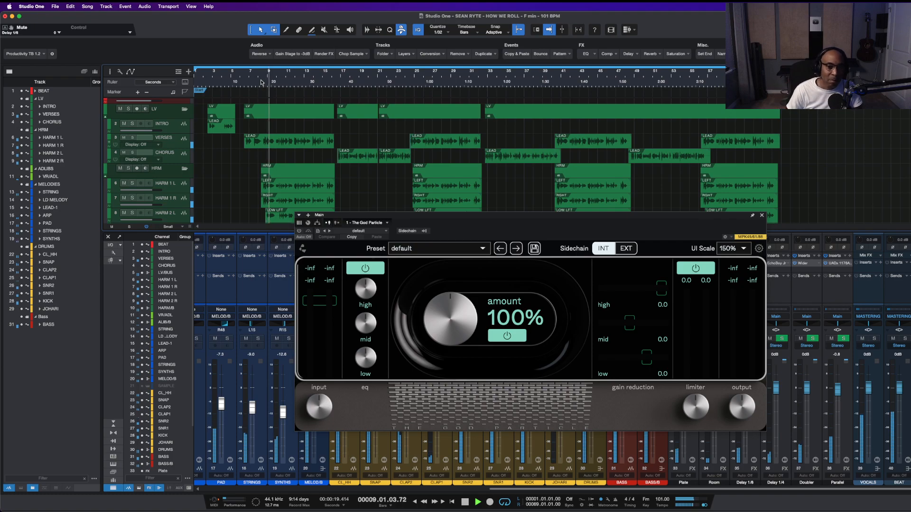
pyautogui.press('space')
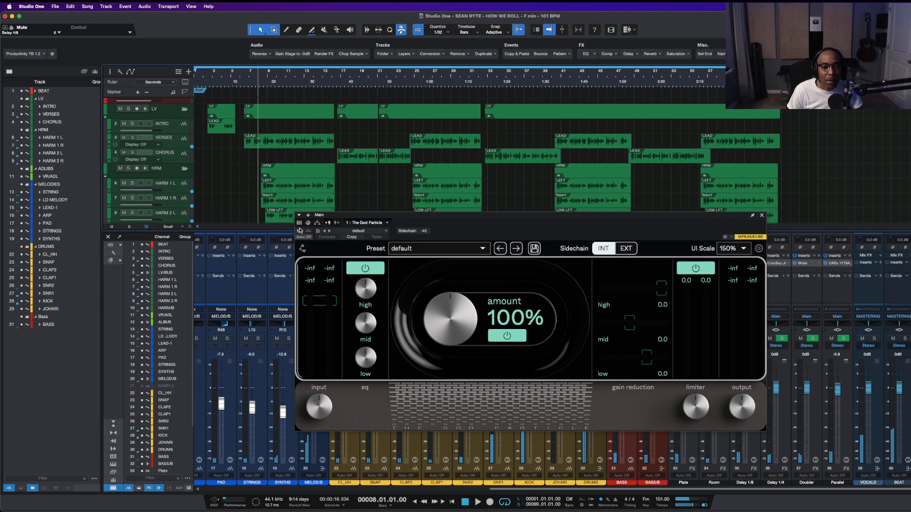
# - Switch on The God Particle on the Main channel with its default preset, audition it from bar 8 and close the plug-in
pyautogui.press('space')
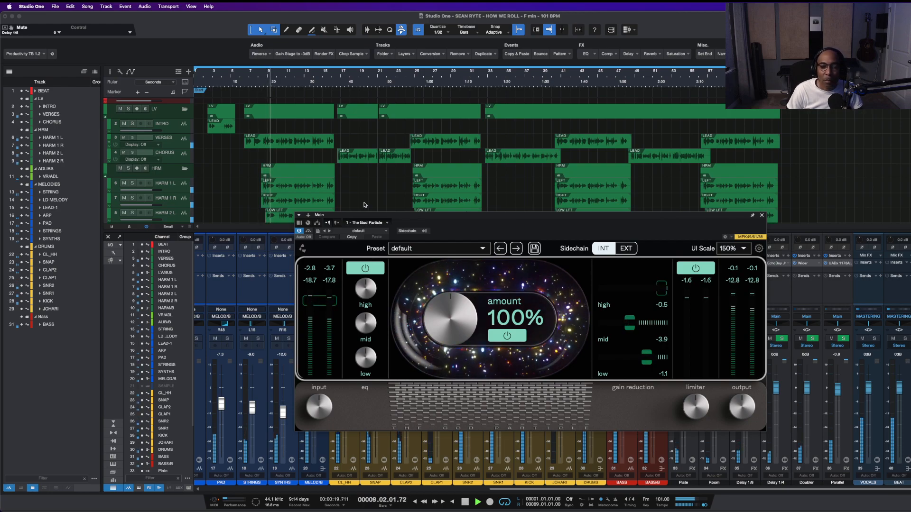
pyautogui.click(762, 217)
pyautogui.press('space')
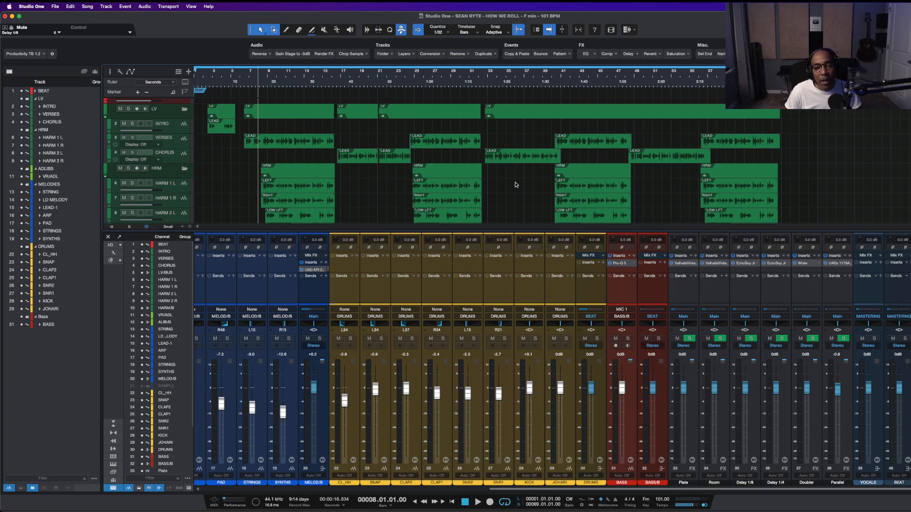
# - Play the processed mix from bar 8 while reviewing the ad-lib, melody and lead vocal tracks
pyautogui.scroll(-5, 507, 185)
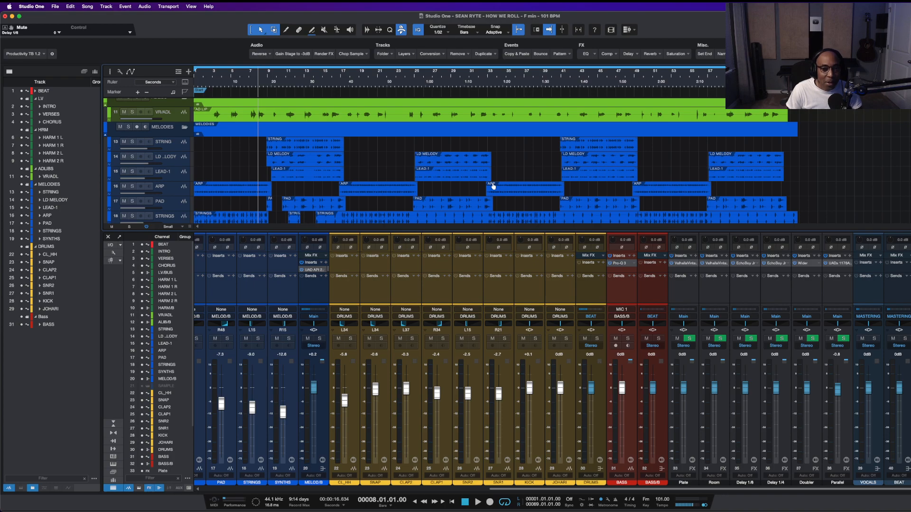
pyautogui.scroll(2, 493, 185)
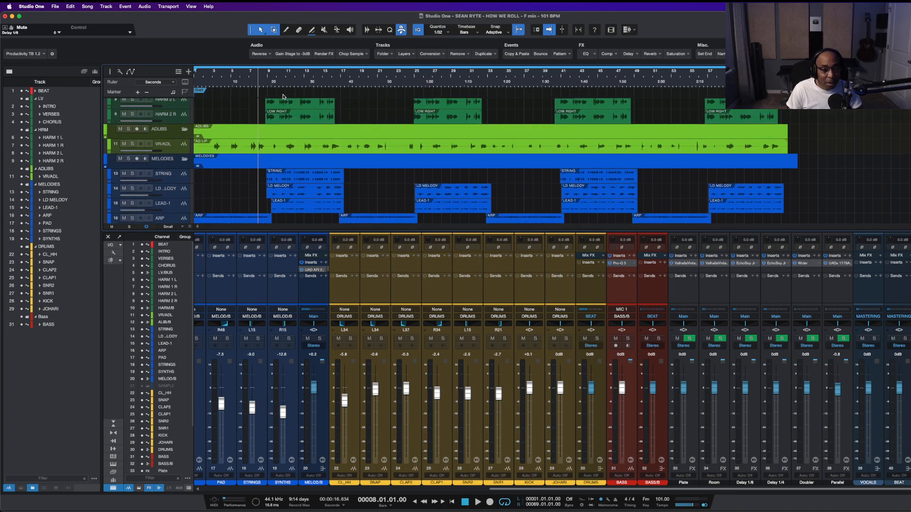
pyautogui.press('space')
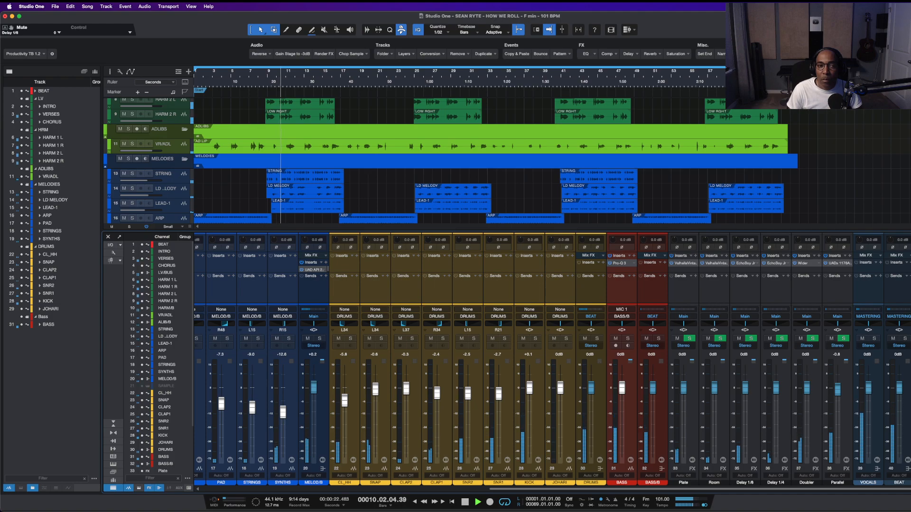
pyautogui.press('space')
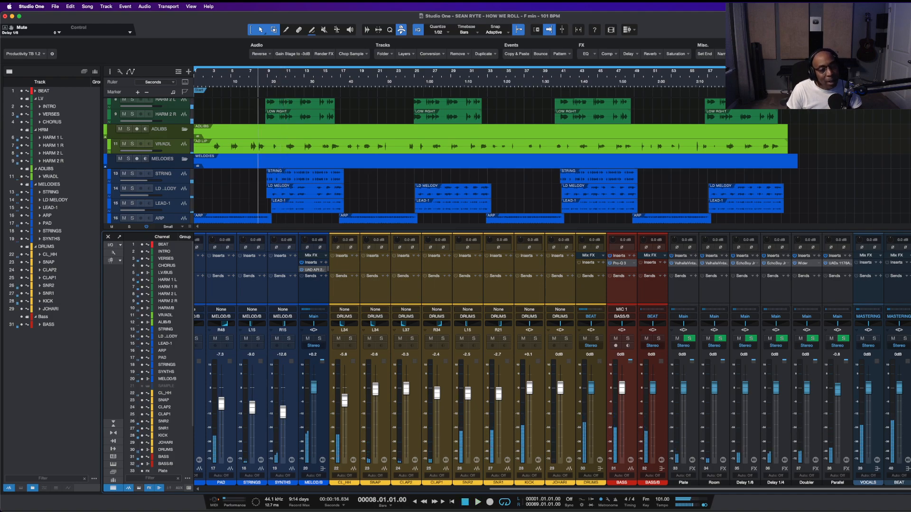
pyautogui.press('space')
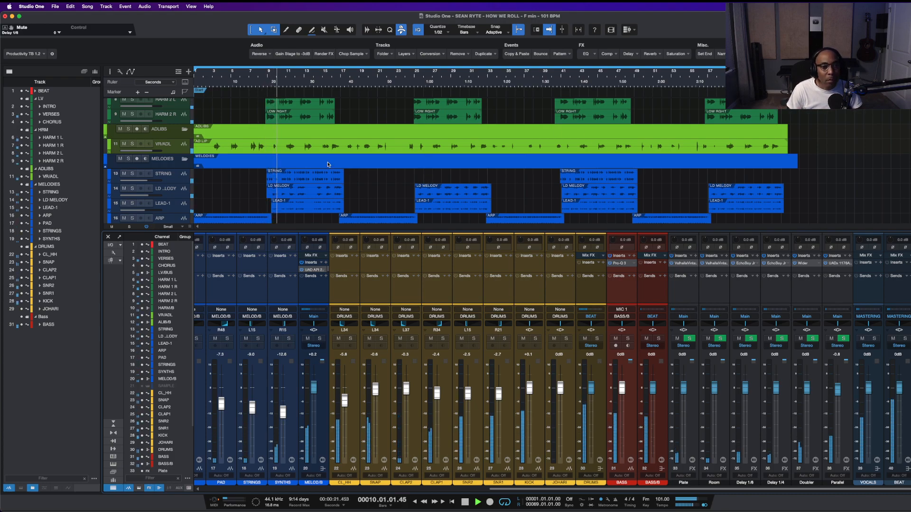
pyautogui.scroll(5, 307, 158)
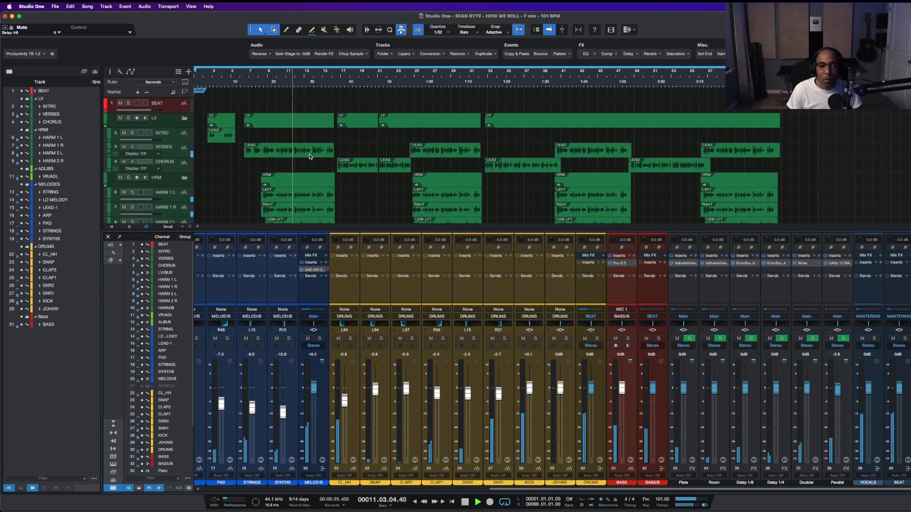
pyautogui.scroll(2, 389, 157)
pyautogui.scroll(4, 389, 154)
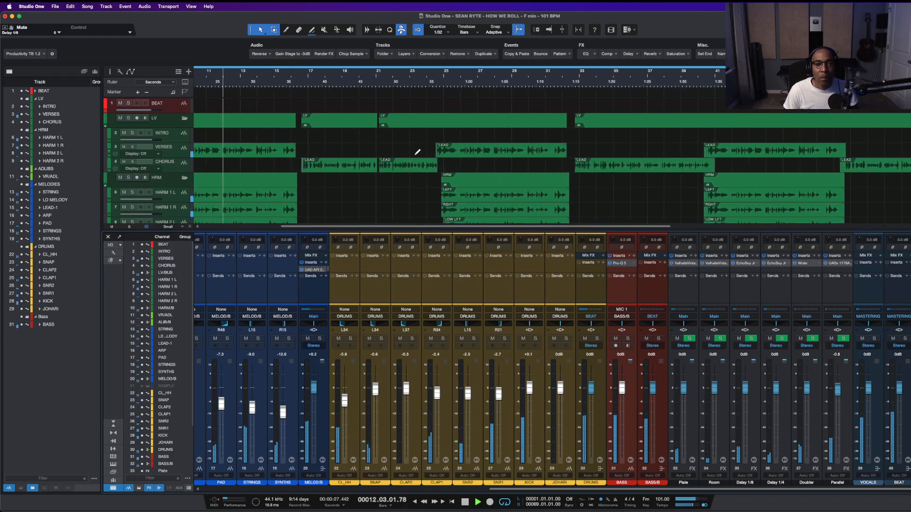
# - Turn on autoscroll and replay the stutter transition into the second verse from bar 24
pyautogui.press('f')
pyautogui.click(540, 84)
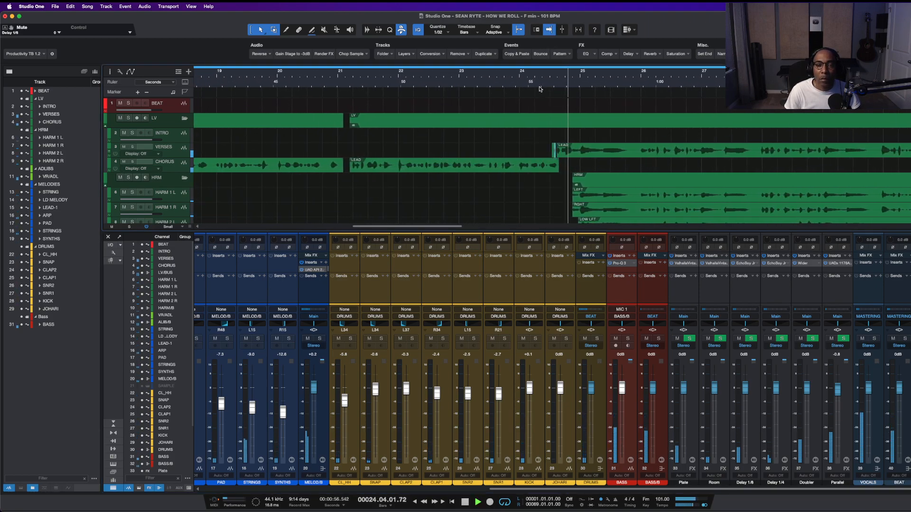
pyautogui.click(539, 88)
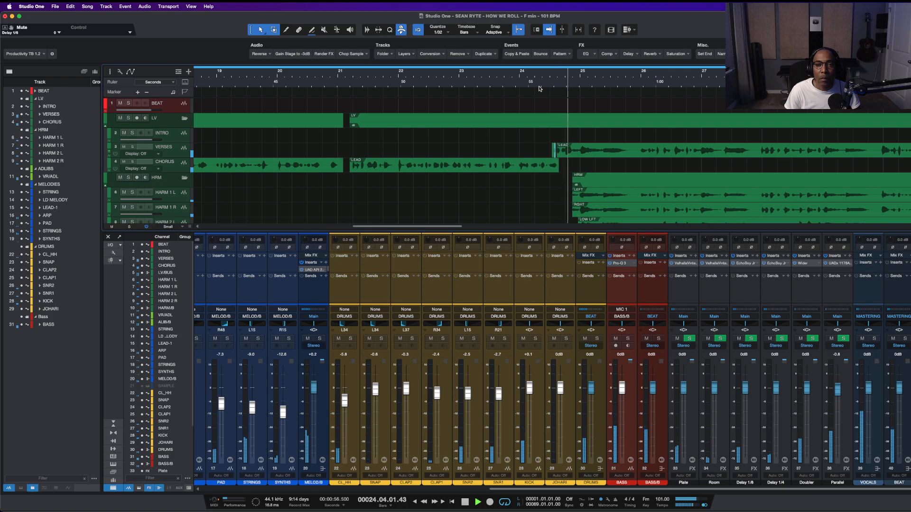
pyautogui.click(530, 83)
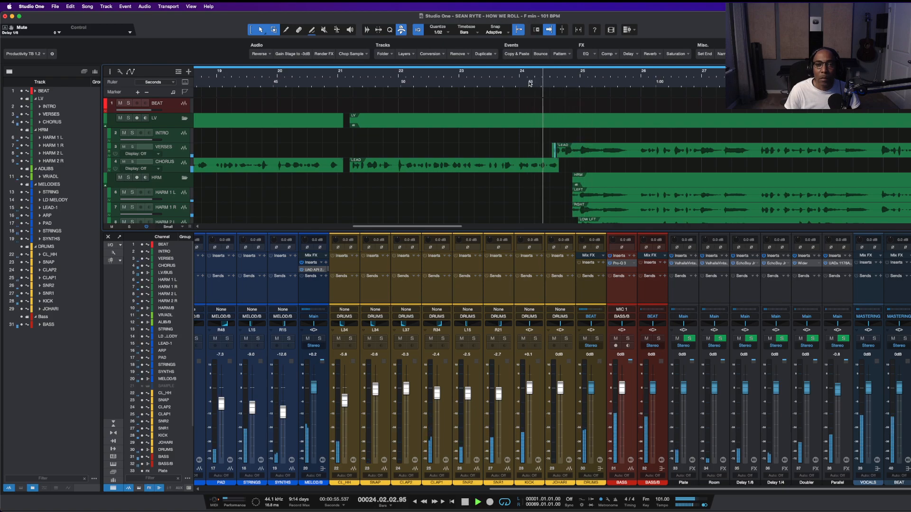
pyautogui.scroll(-5, 744, 134)
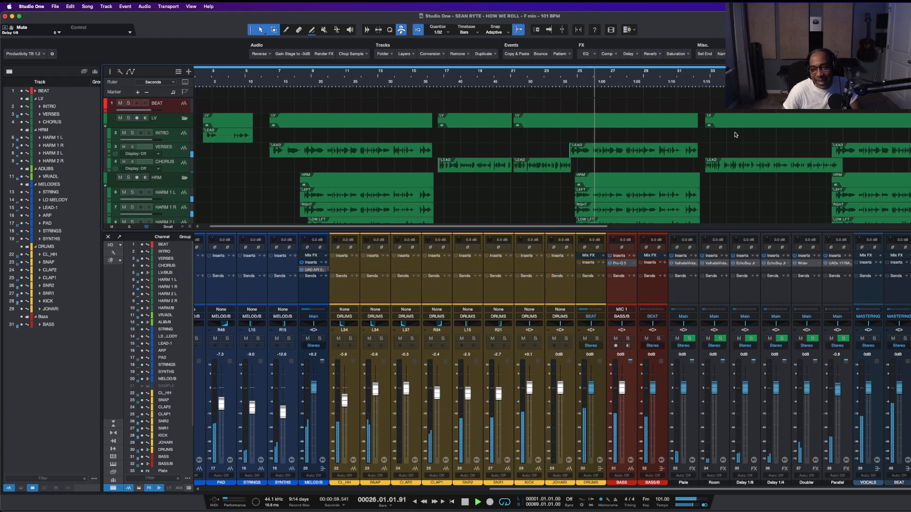
pyautogui.press('space')
pyautogui.press('space')
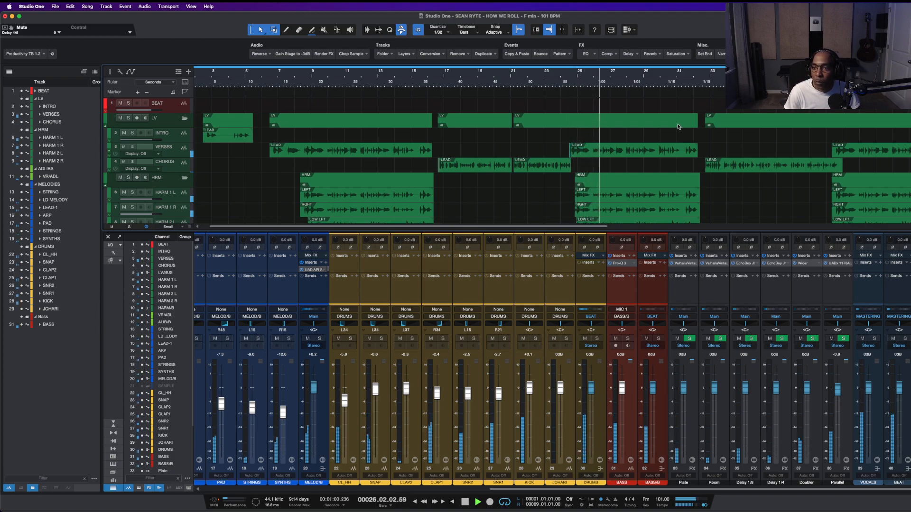
pyautogui.press('space')
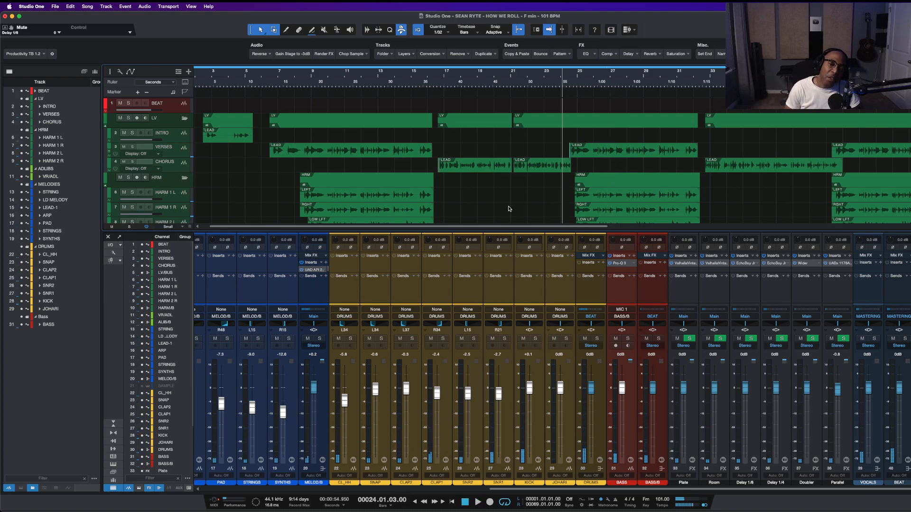